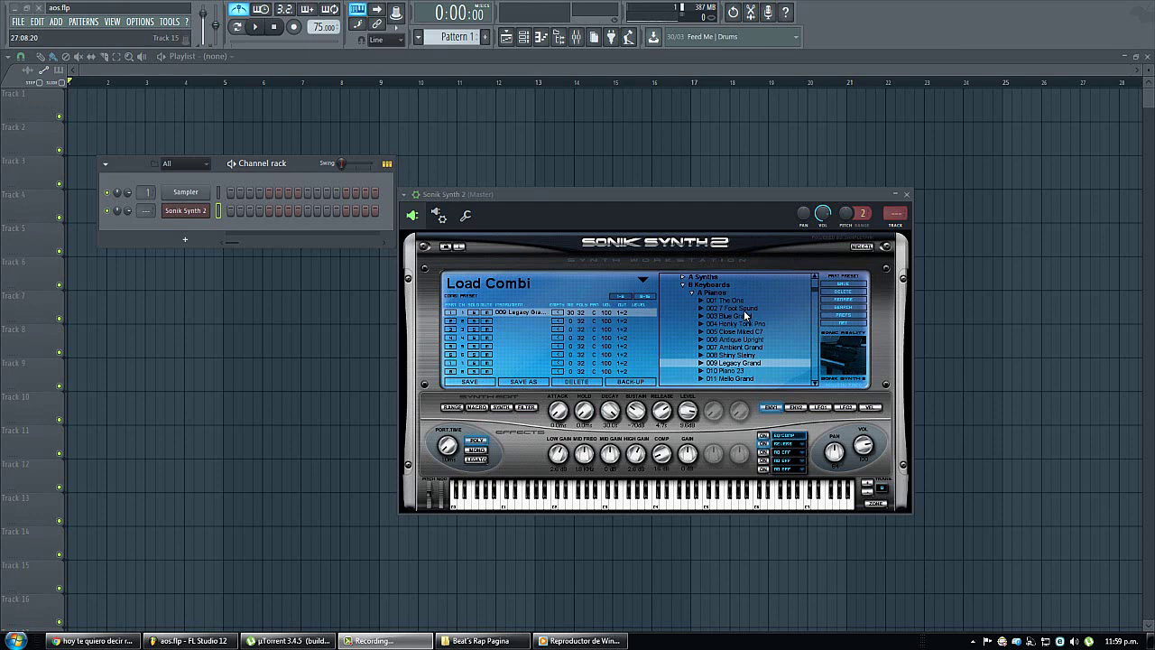
Step: Move the Sonik Synth 2 window higher and the Channel rack lower in the workspace
{"action": "left_click_drag", "start_coordinate": [512, 192], "coordinate": [514, 160]}
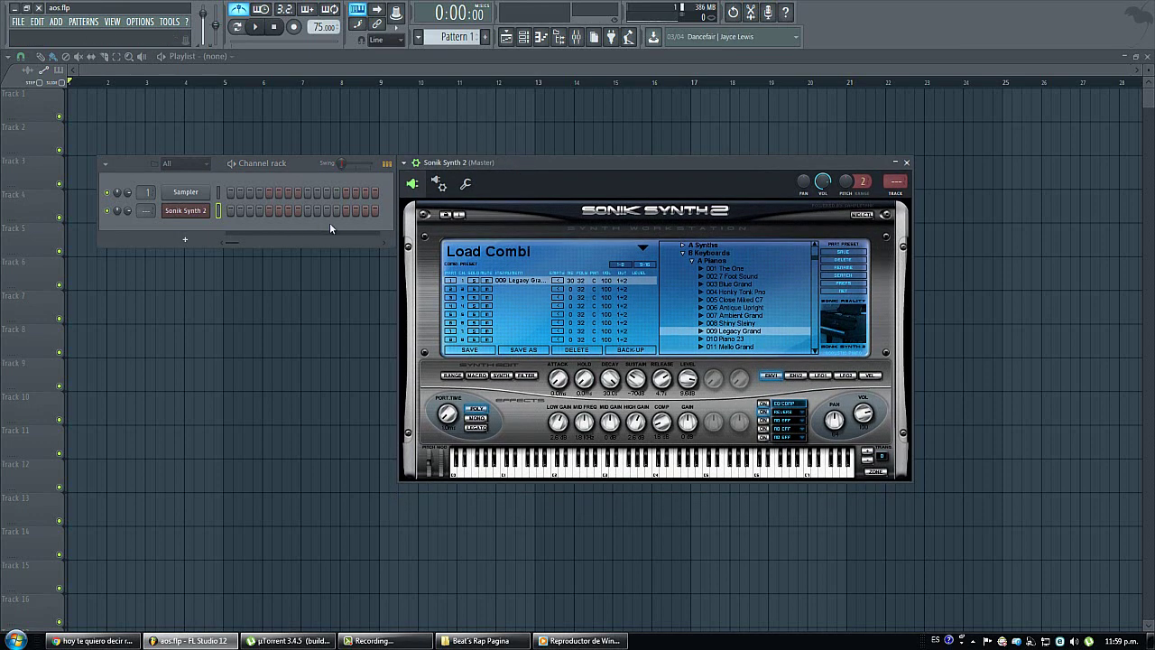
{"action": "left_click", "coordinate": [308, 165]}
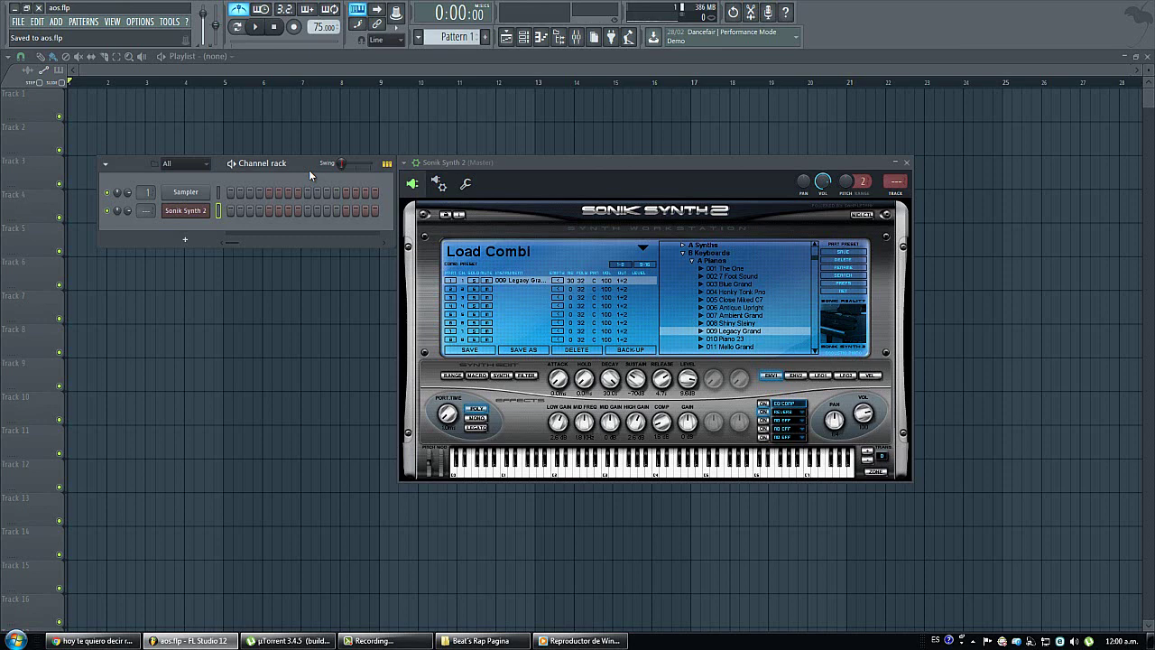
{"action": "mouse_move", "coordinate": [309, 170]}
{"action": "left_mouse_down"}
{"action": "mouse_move", "coordinate": [310, 192]}
{"action": "mouse_move", "coordinate": [309, 170]}
{"action": "left_mouse_up"}
{"action": "left_click_drag", "start_coordinate": [311, 175], "coordinate": [310, 250]}
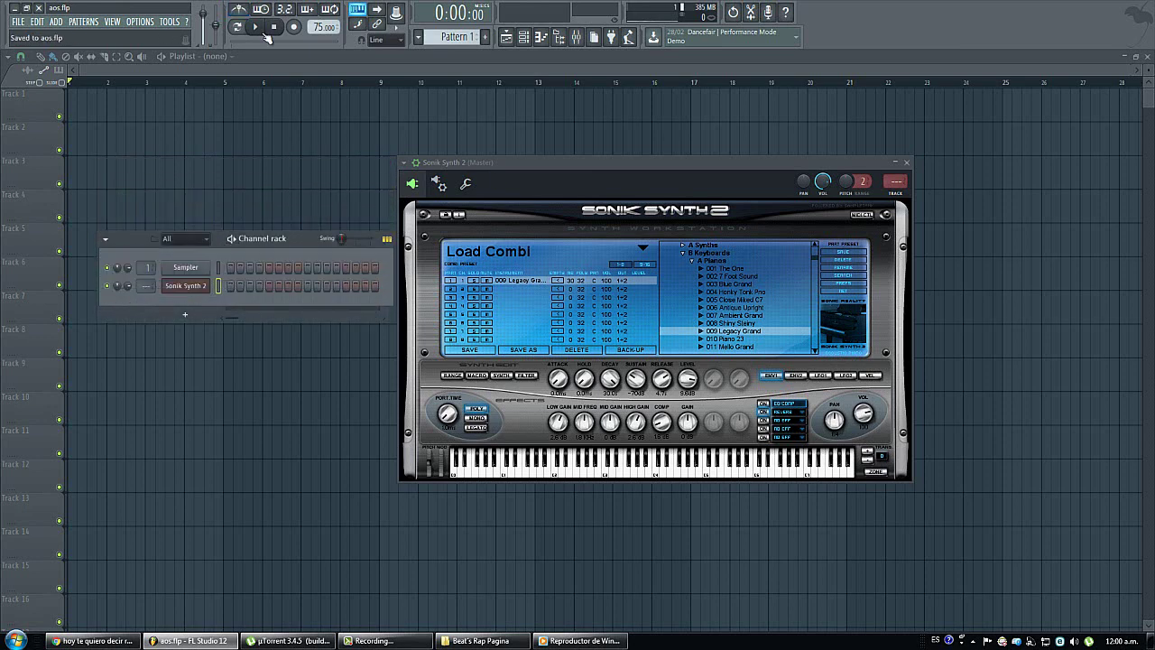
Step: View the Sonik Synth 2 channel's empty piano roll and close it again
{"action": "right_click", "coordinate": [220, 282]}
{"action": "left_click", "coordinate": [223, 289]}
{"action": "scroll", "coordinate": [439, 129], "scroll_direction": "down", "scroll_amount": 2}
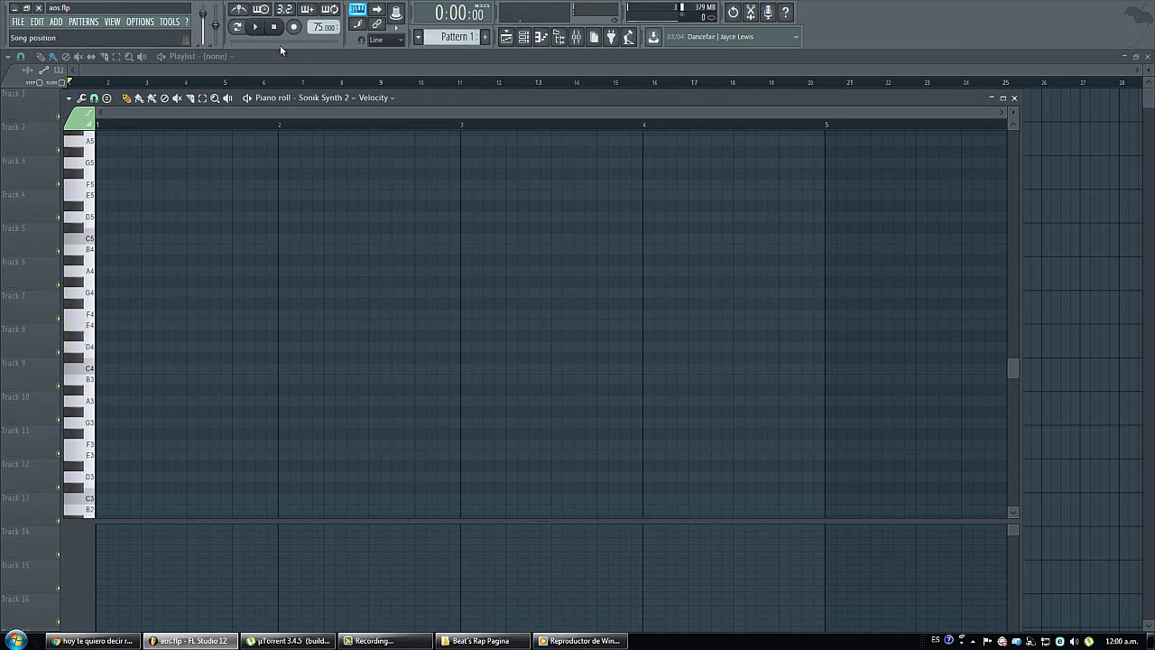
{"action": "key", "text": "F7"}
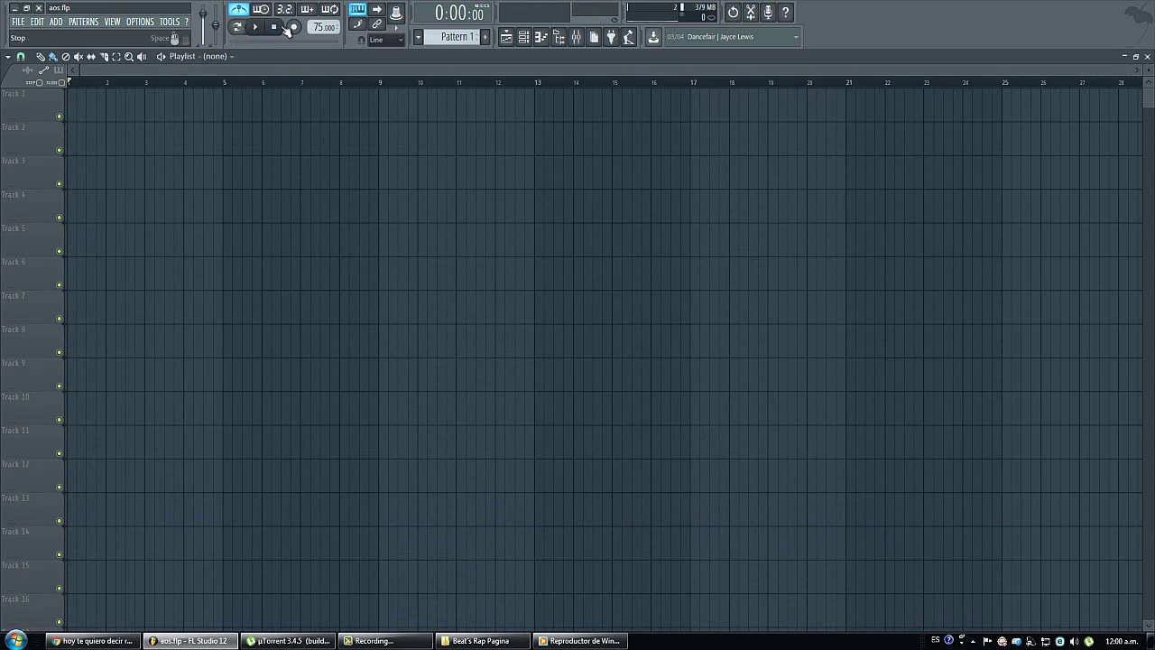
Step: Record a piano melody of about five bars with Sonik Synth 2 into Pattern 1
{"action": "left_click", "coordinate": [293, 27]}
{"action": "left_click", "coordinate": [578, 381]}
{"action": "scroll", "coordinate": [480, 80], "scroll_direction": "up", "scroll_amount": 2}
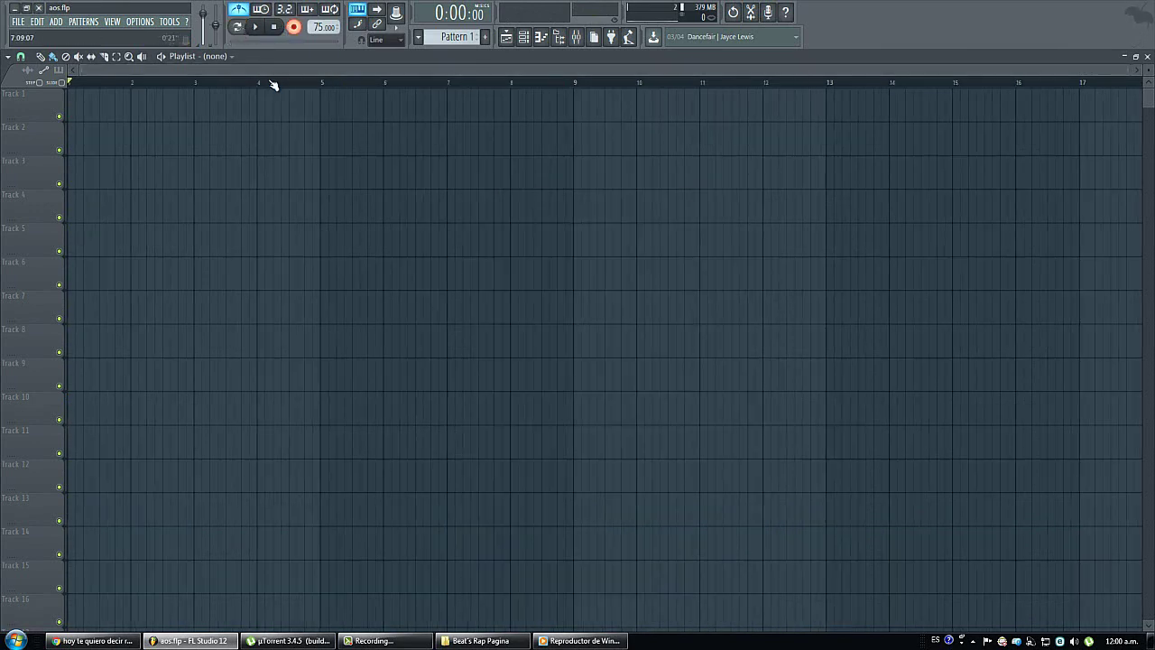
{"action": "scroll", "coordinate": [273, 84], "scroll_direction": "up", "scroll_amount": 1}
{"action": "left_click_drag", "start_coordinate": [167, 70], "coordinate": [138, 71]}
{"action": "key", "text": "space"}
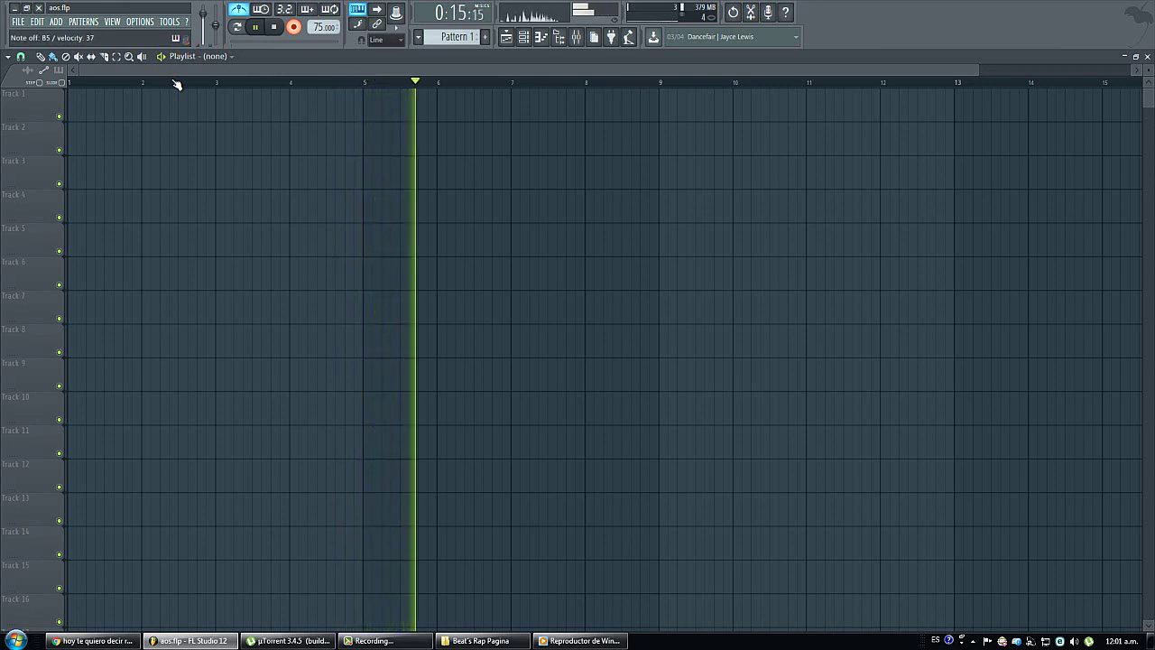
{"action": "key", "text": "space"}
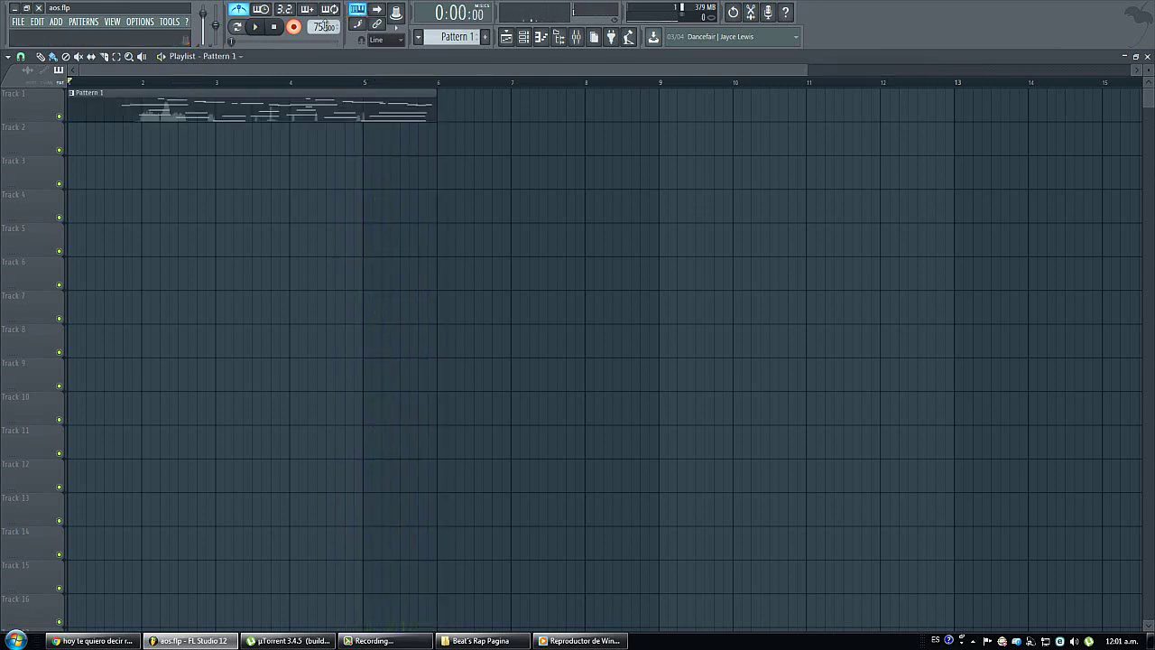
Step: Open the recorded Sonik Synth 2 notes in the piano roll and quantize them to the grid
{"action": "left_click", "coordinate": [527, 38]}
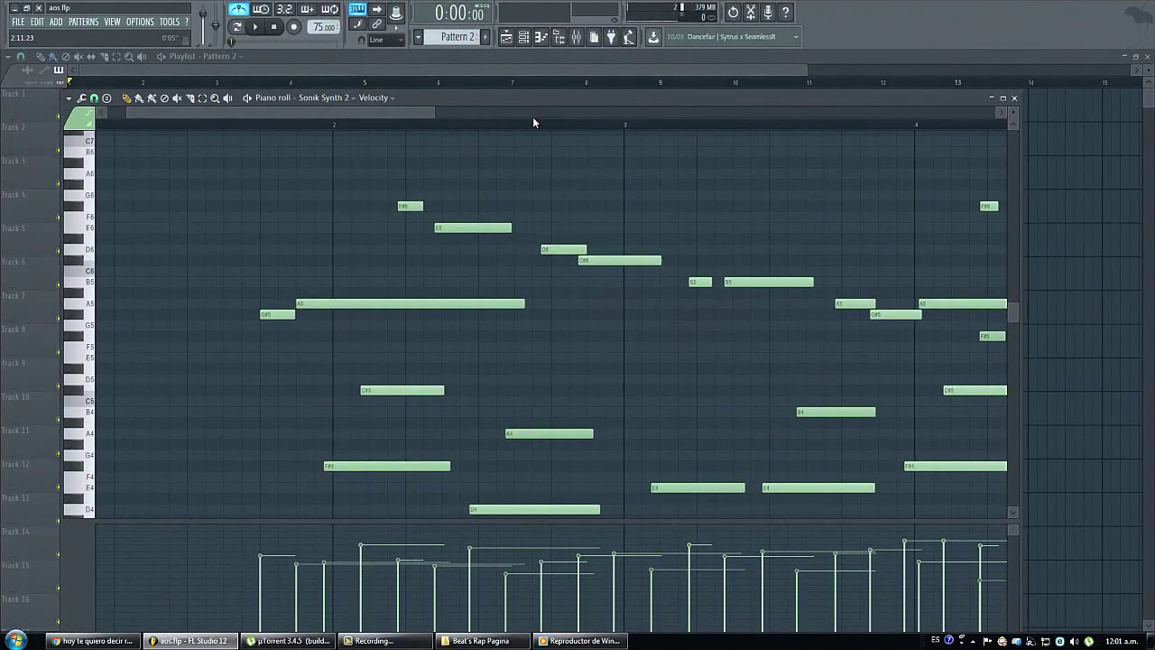
{"action": "scroll", "coordinate": [534, 121], "scroll_direction": "down", "scroll_amount": 5}
{"action": "scroll", "coordinate": [599, 232], "scroll_direction": "down", "scroll_amount": 2}
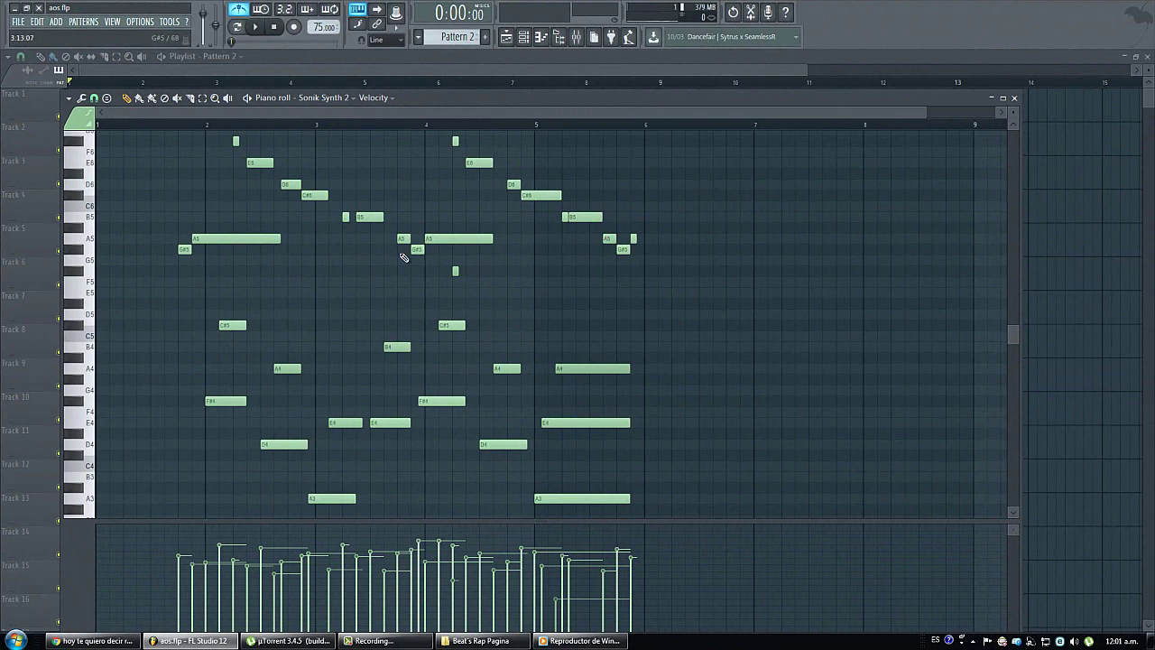
{"action": "key", "text": "ctrl+z"}
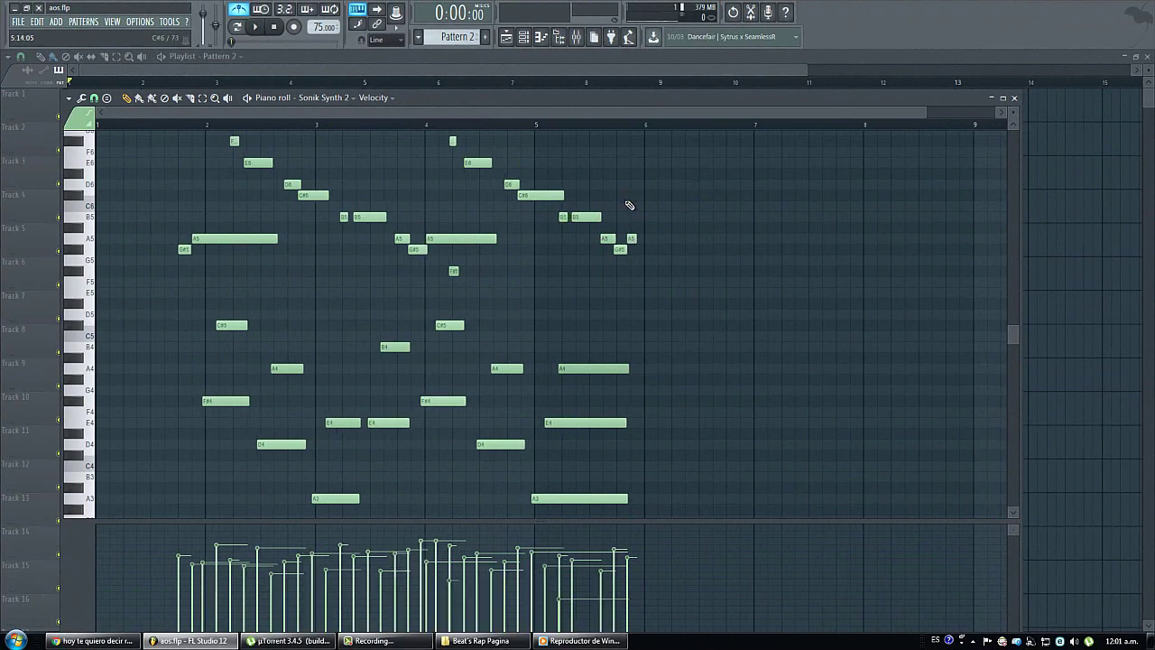
{"action": "key", "text": "ctrl+q"}
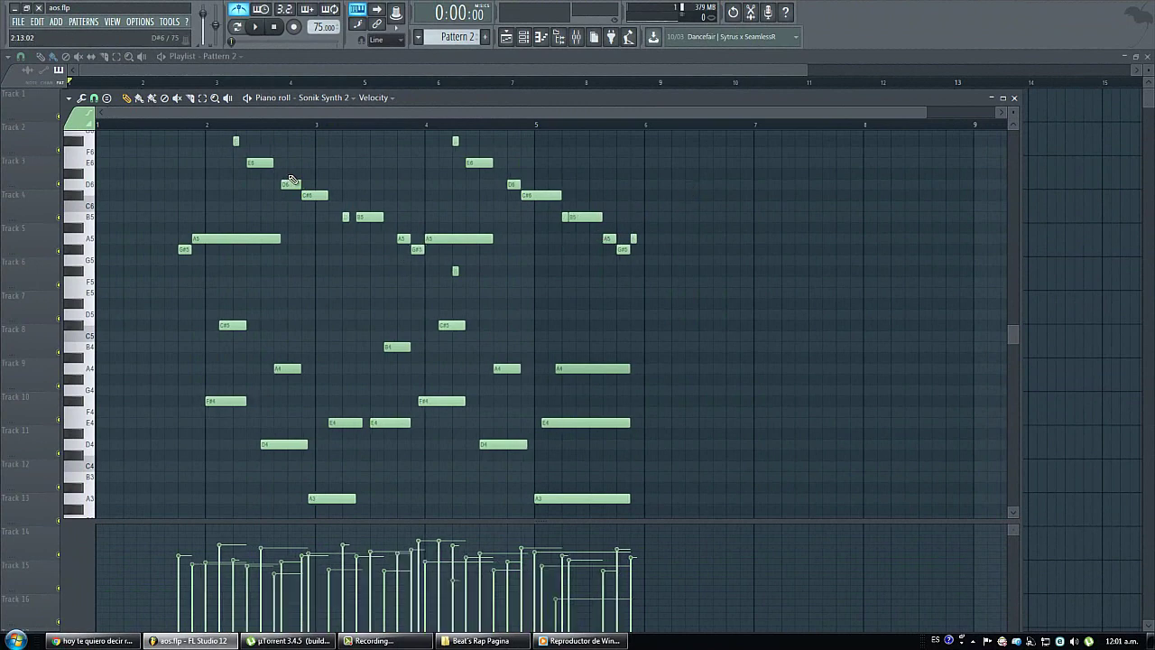
Step: Play back the start of the quantized melody to check its timing
{"action": "key", "text": "space"}
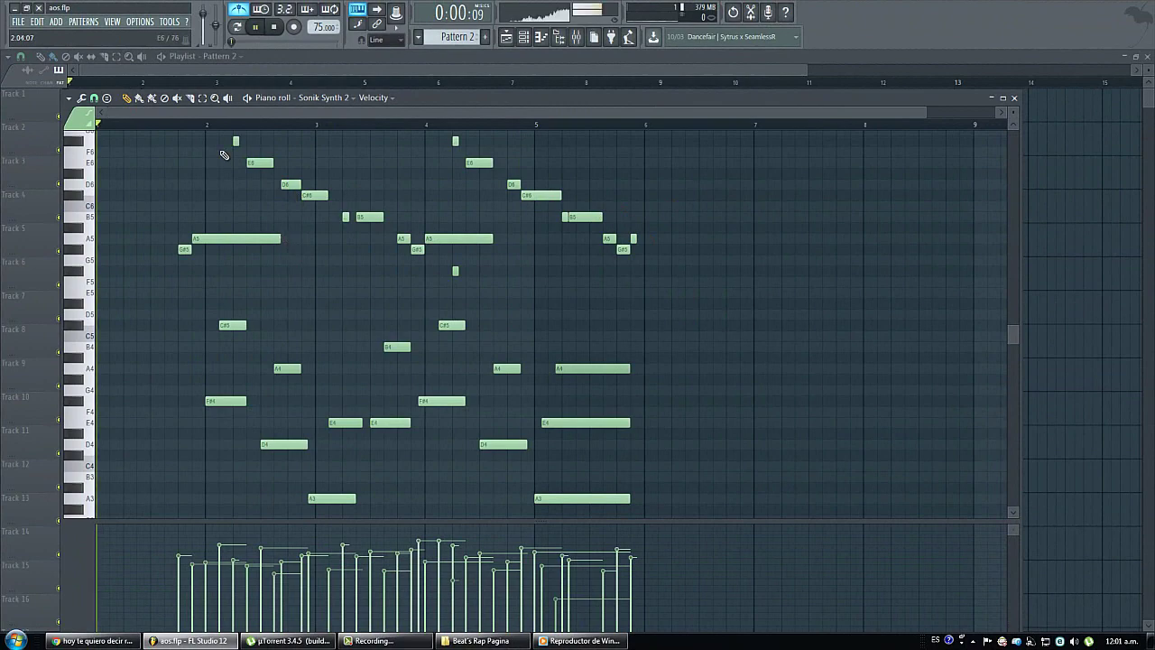
{"action": "scroll", "coordinate": [182, 125], "scroll_direction": "up", "scroll_amount": 6}
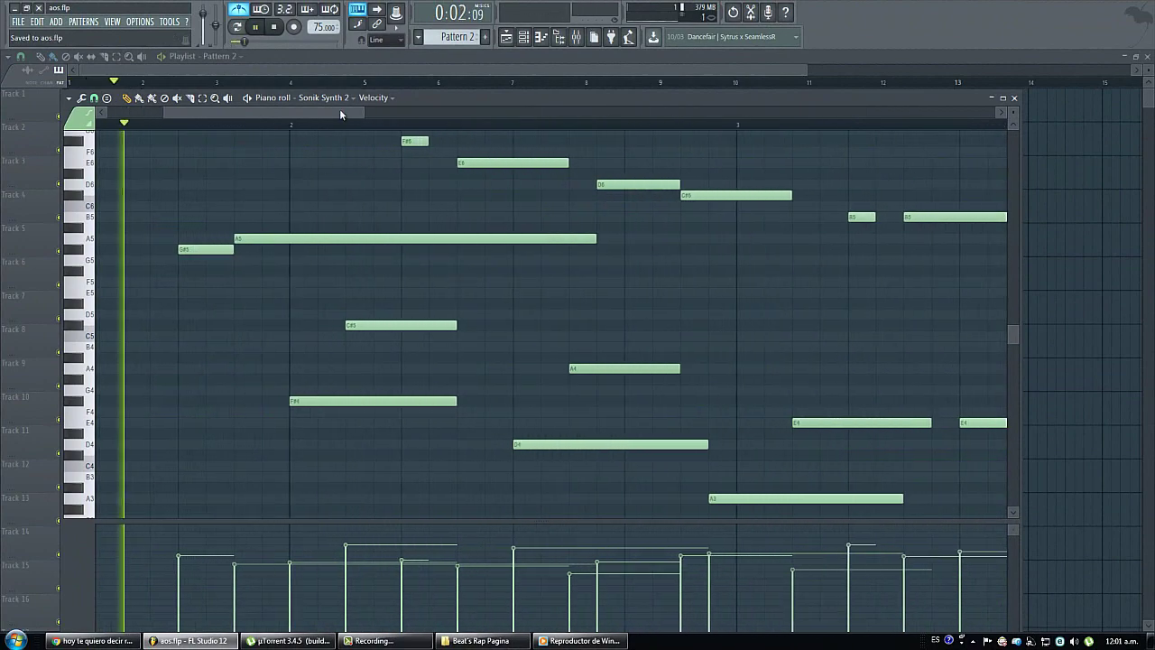
{"action": "left_click_drag", "start_coordinate": [339, 108], "coordinate": [371, 107]}
{"action": "scroll", "coordinate": [399, 126], "scroll_direction": "down", "scroll_amount": 4}
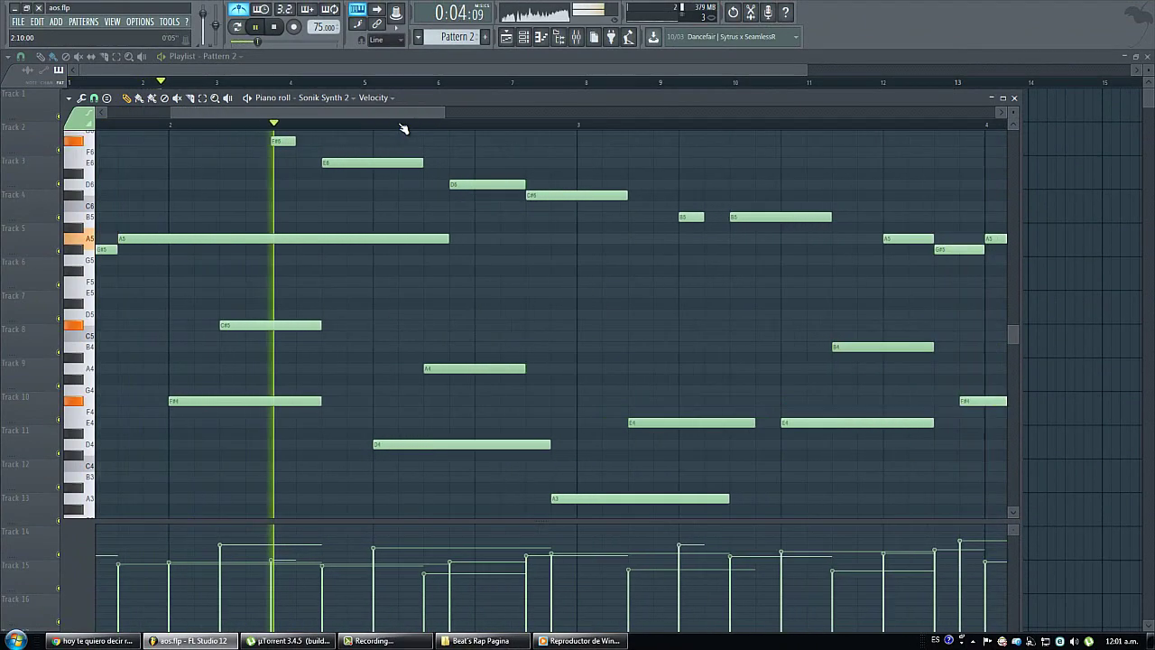
{"action": "key", "text": "space"}
{"action": "scroll", "coordinate": [491, 140], "scroll_direction": "down", "scroll_amount": 2}
{"action": "scroll", "coordinate": [516, 125], "scroll_direction": "down", "scroll_amount": 2}
{"action": "scroll", "coordinate": [520, 131], "scroll_direction": "down", "scroll_amount": 1}
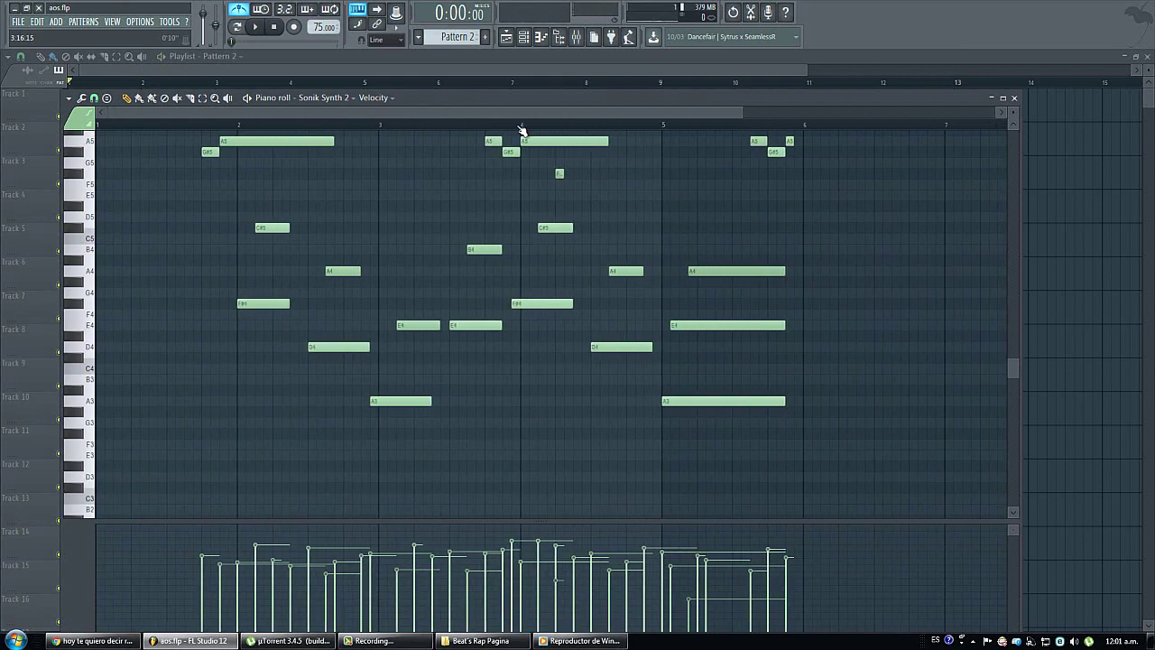
Step: Align the A3 note with the start of bar 3 and transpose all notes up one octave
{"action": "scroll", "coordinate": [621, 221], "scroll_direction": "up", "scroll_amount": 3}
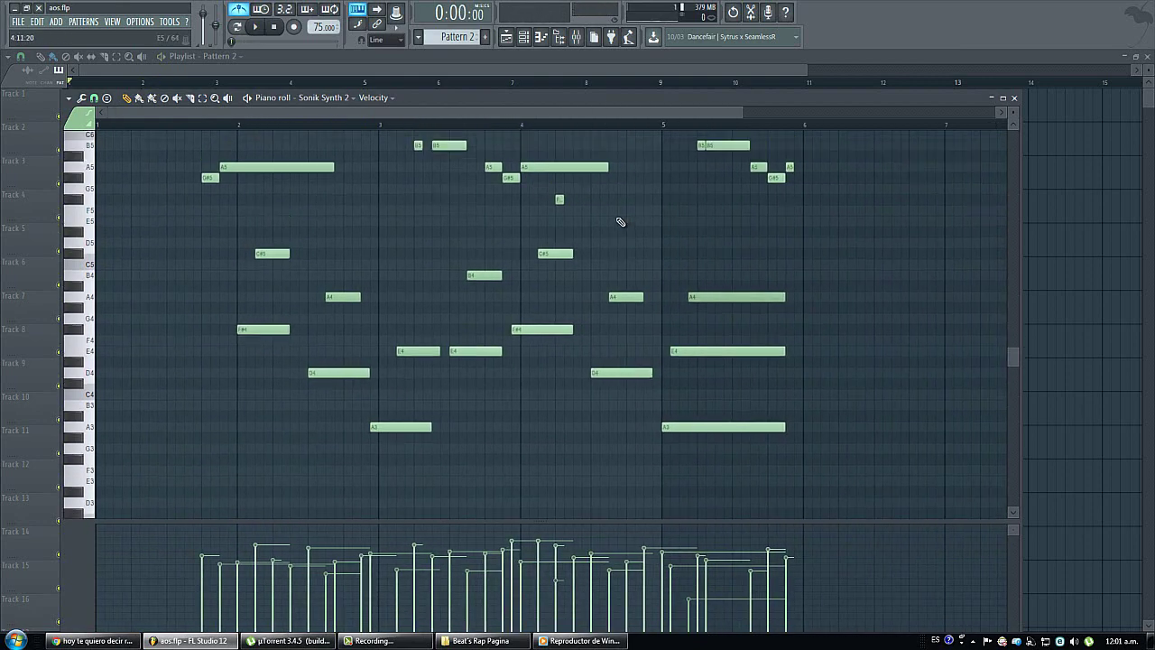
{"action": "left_click_drag", "start_coordinate": [389, 470], "coordinate": [404, 468]}
{"action": "left_click_drag", "start_coordinate": [860, 492], "coordinate": [66, 31]}
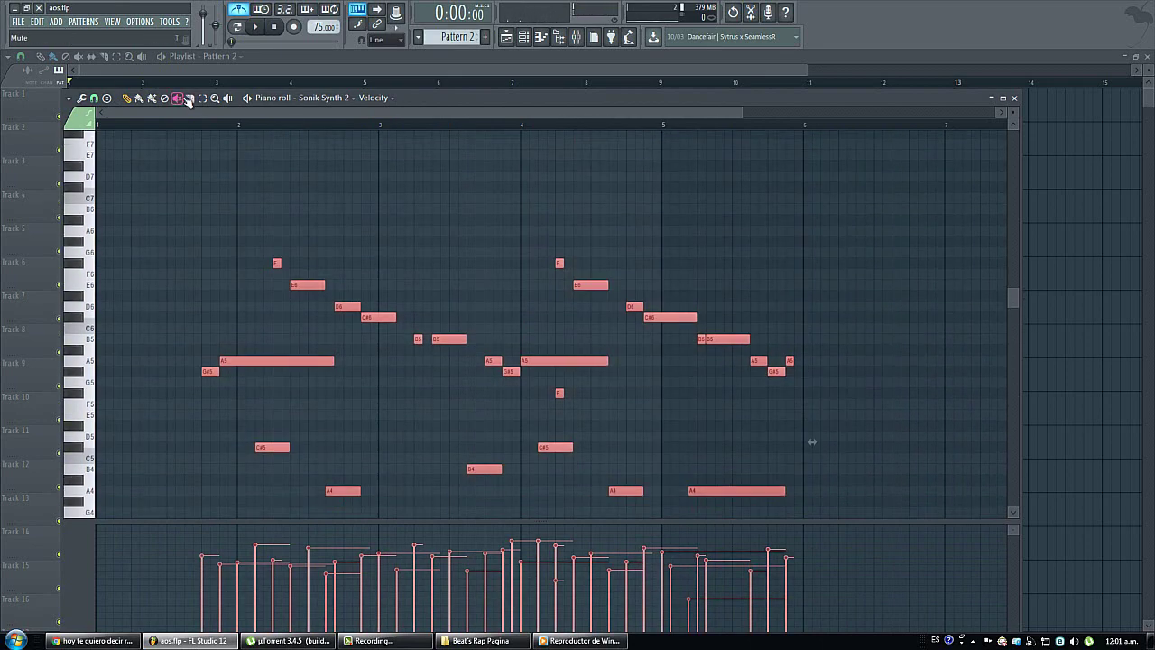
{"action": "scroll", "coordinate": [187, 101], "scroll_direction": "down", "scroll_amount": 2}
{"action": "key", "text": "ctrl+Up"}
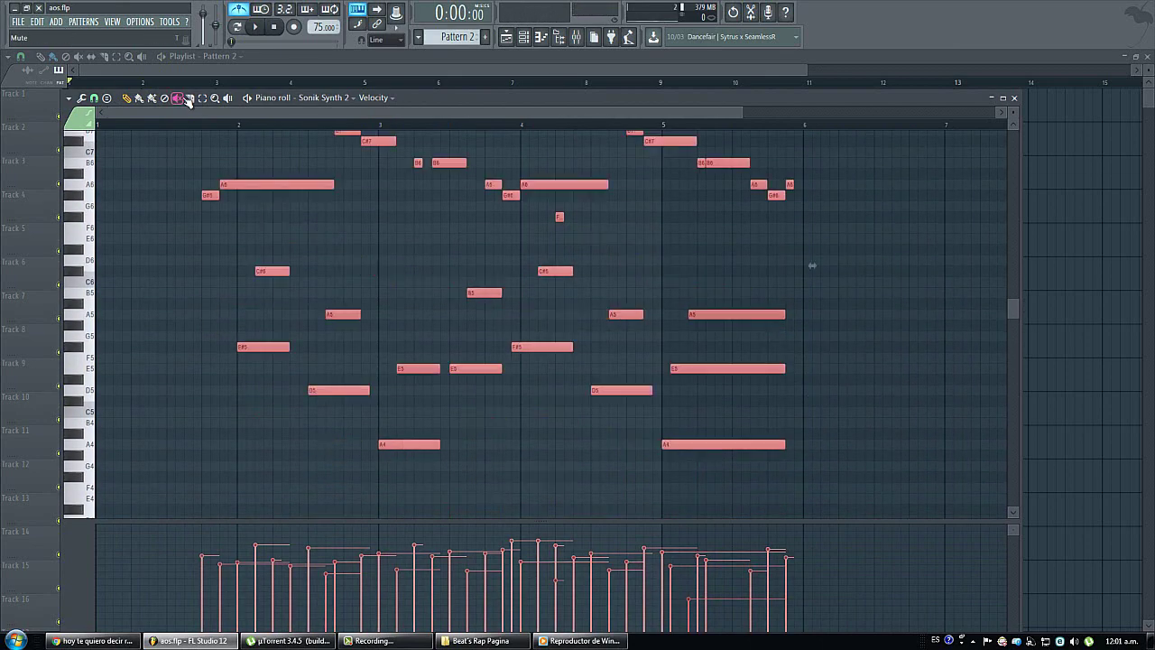
Step: Deselect the notes and listen to the transposed melody from the beginning
{"action": "key", "text": "space"}
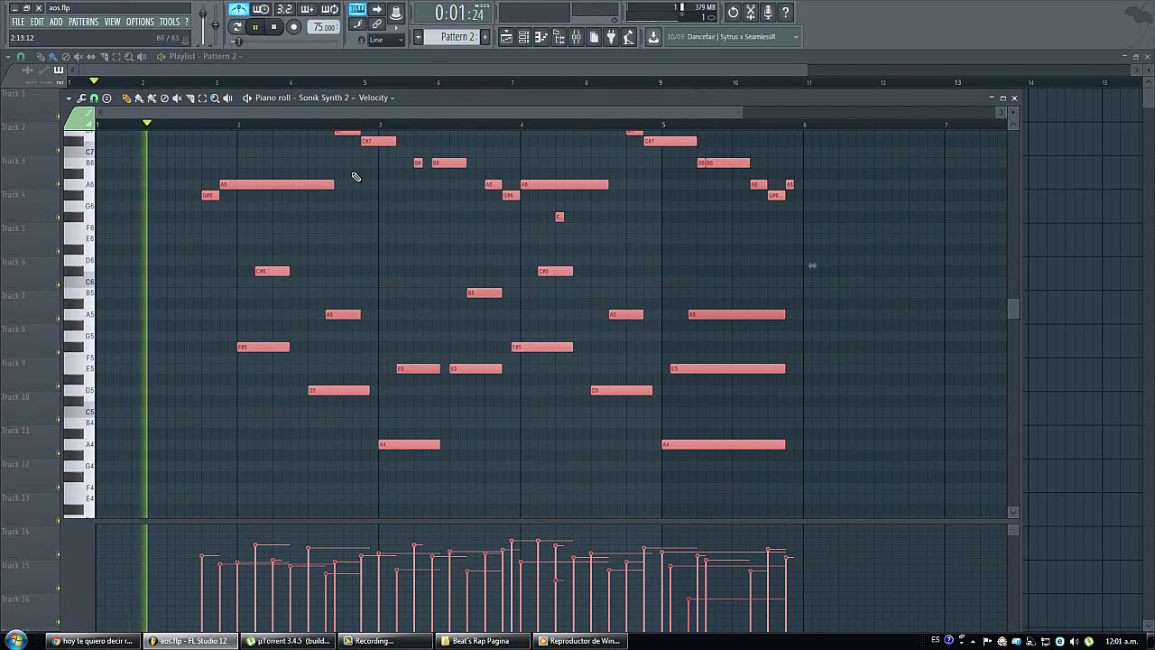
{"action": "key", "text": "ctrl+d"}
{"action": "scroll", "coordinate": [366, 135], "scroll_direction": "up", "scroll_amount": 4}
{"action": "scroll", "coordinate": [319, 254], "scroll_direction": "up", "scroll_amount": 3}
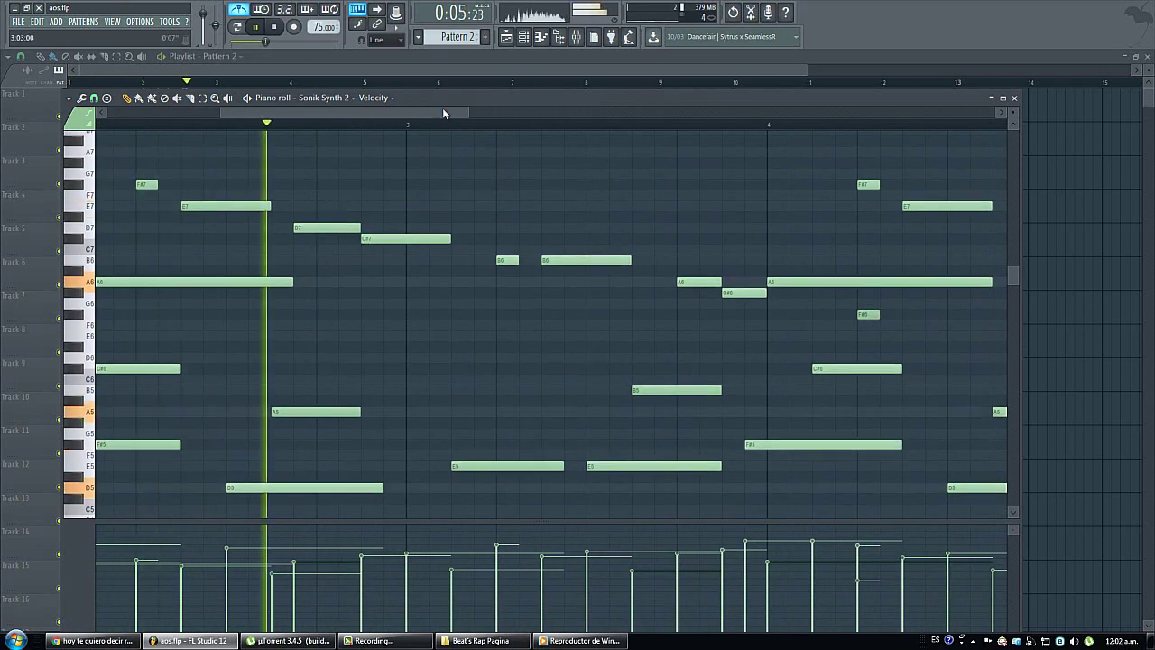
{"action": "left_click_drag", "start_coordinate": [442, 108], "coordinate": [459, 107]}
{"action": "key", "text": "space"}
{"action": "left_click_drag", "start_coordinate": [352, 114], "coordinate": [272, 118]}
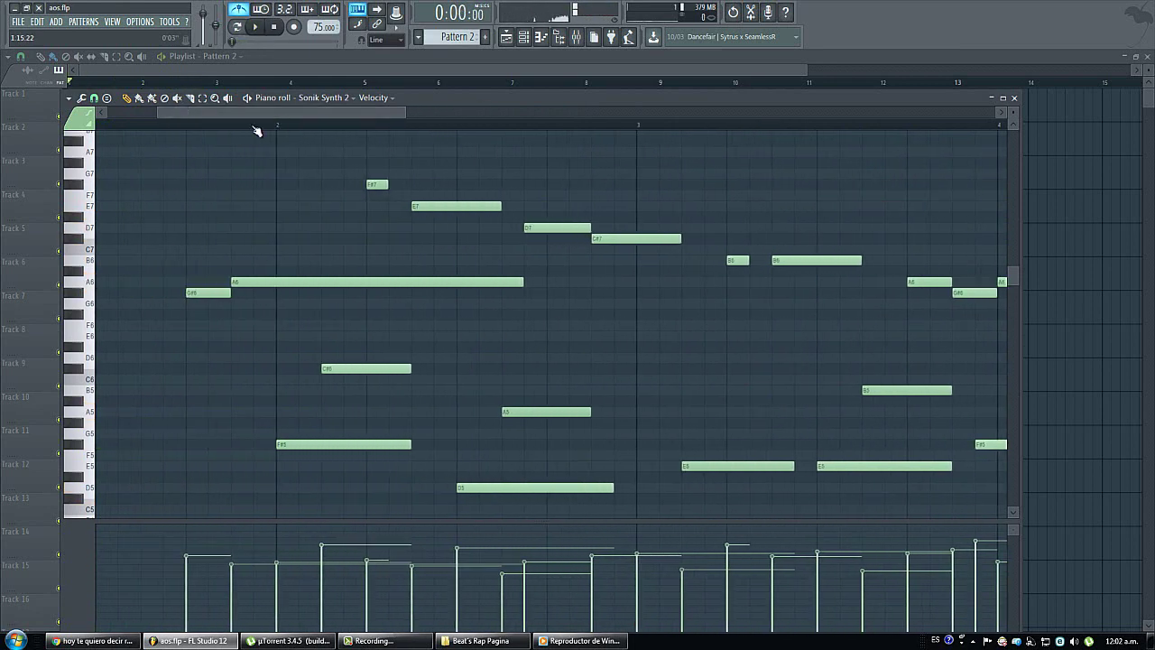
Step: Set the playback position at the first G#6 note and play the melody from there several times
{"action": "key", "text": "space"}
{"action": "left_click", "coordinate": [264, 126]}
{"action": "key", "text": "space"}
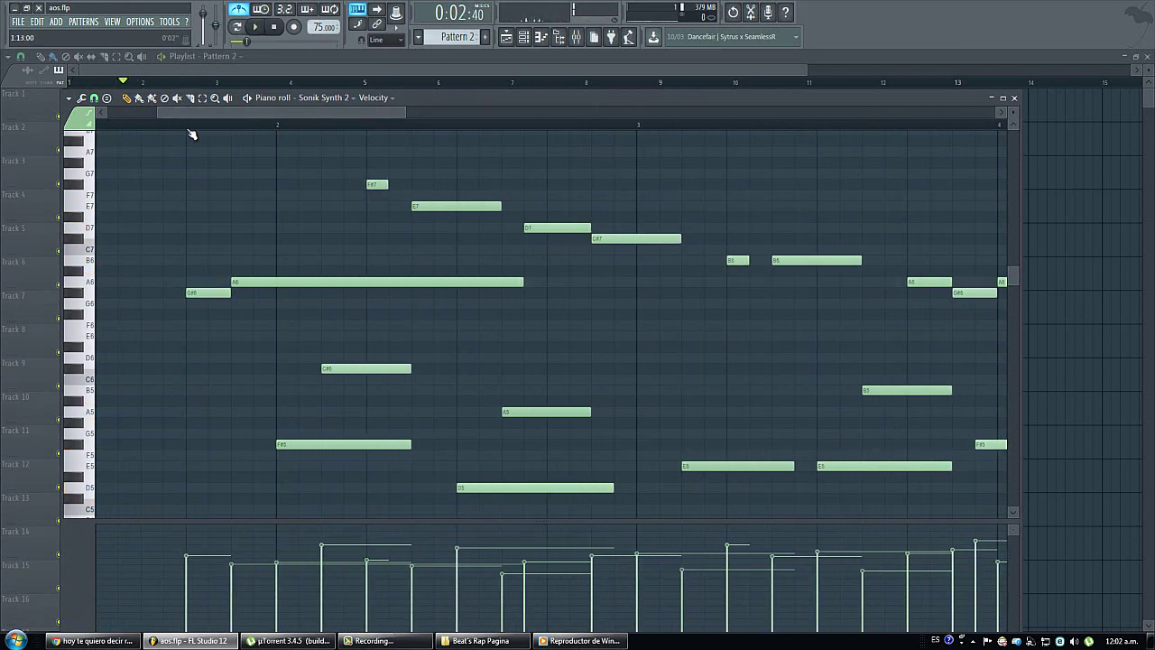
{"action": "key", "text": "space"}
{"action": "key", "text": "space"}
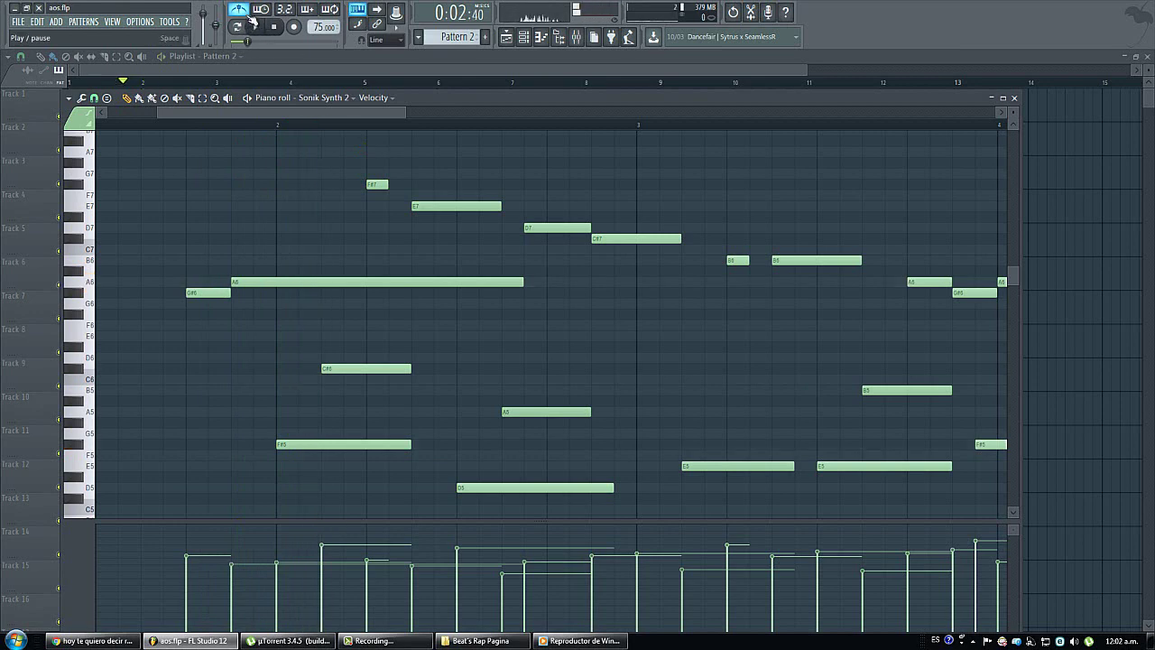
{"action": "key", "text": "space"}
{"action": "key", "text": "space"}
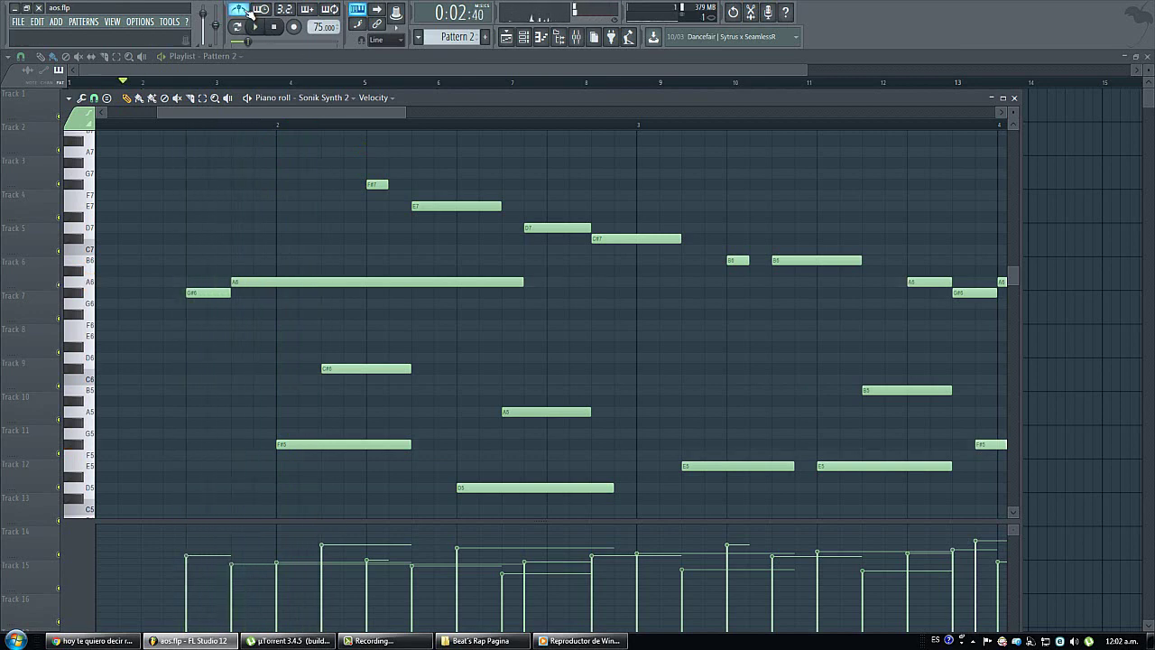
{"action": "key", "text": "space"}
{"action": "key", "text": "space"}
{"action": "key", "text": "space"}
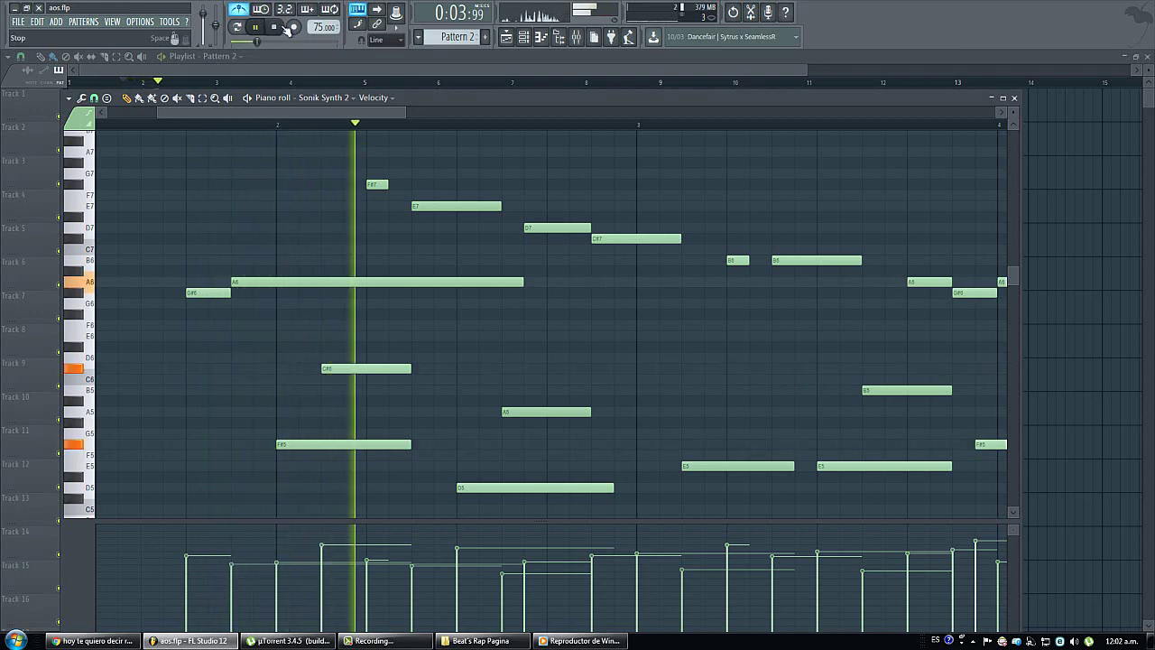
Step: Replace the D7 note in bar 2 with one starting a step later, keeping its length
{"action": "right_click", "coordinate": [554, 231]}
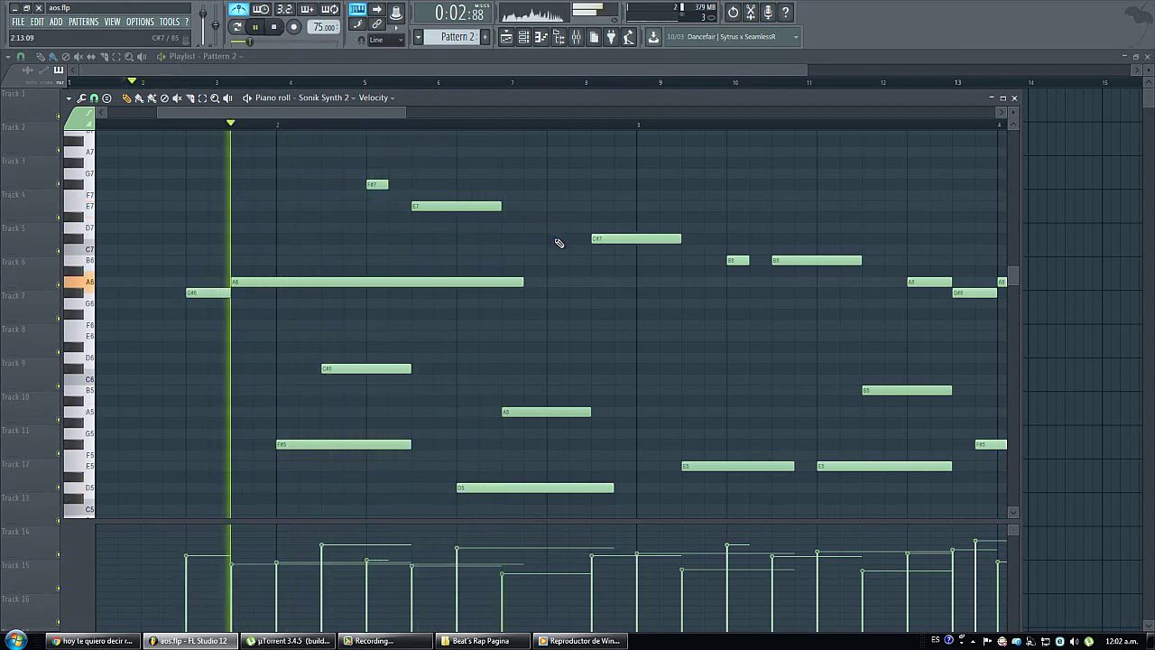
{"action": "left_click", "coordinate": [545, 231]}
{"action": "left_click_drag", "start_coordinate": [560, 231], "coordinate": [583, 231]}
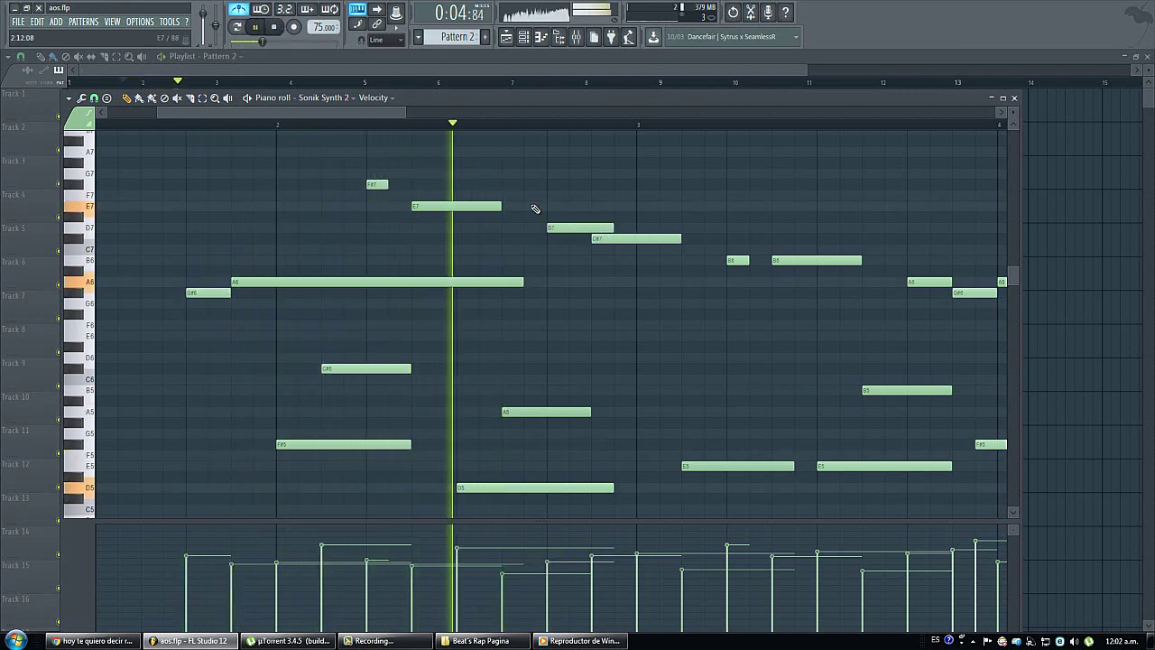
Step: Replace the F#5 note near bar 4 with one of the same length starting exactly at bar 4
{"action": "left_click_drag", "start_coordinate": [368, 113], "coordinate": [524, 107]}
{"action": "scroll", "coordinate": [428, 400], "scroll_direction": "down", "scroll_amount": 5}
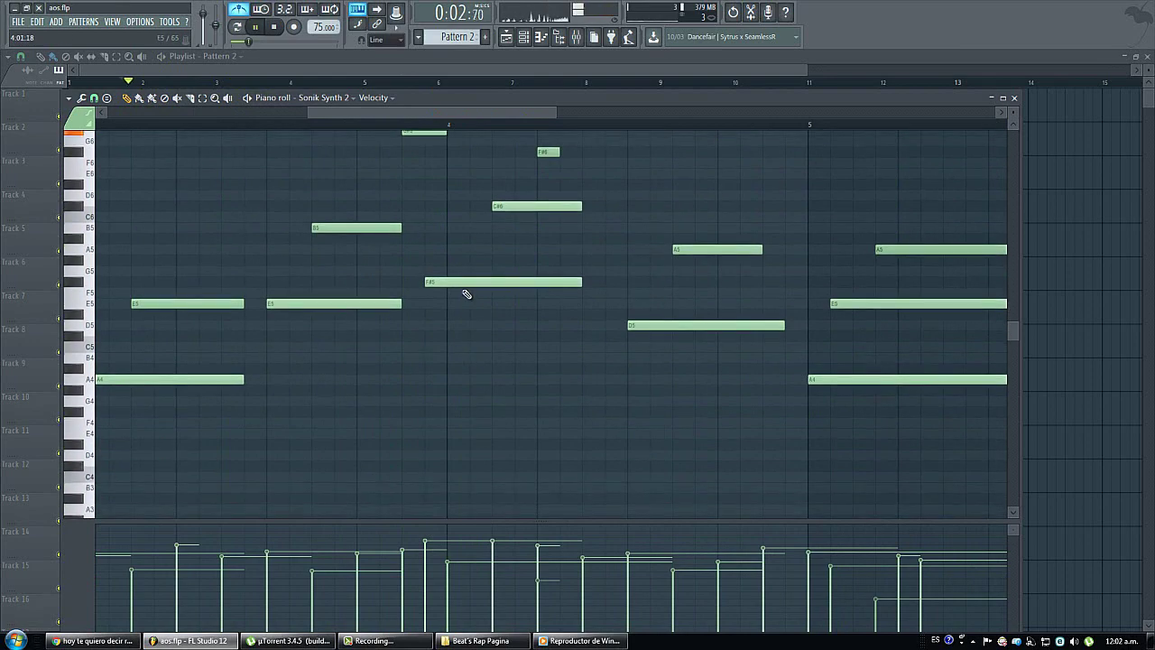
{"action": "right_click", "coordinate": [453, 283]}
{"action": "left_click", "coordinate": [450, 282]}
Step: Shift the long E5, A5 and B6 notes in bar 5 one step later each
{"action": "scroll", "coordinate": [534, 259], "scroll_direction": "up", "scroll_amount": 5}
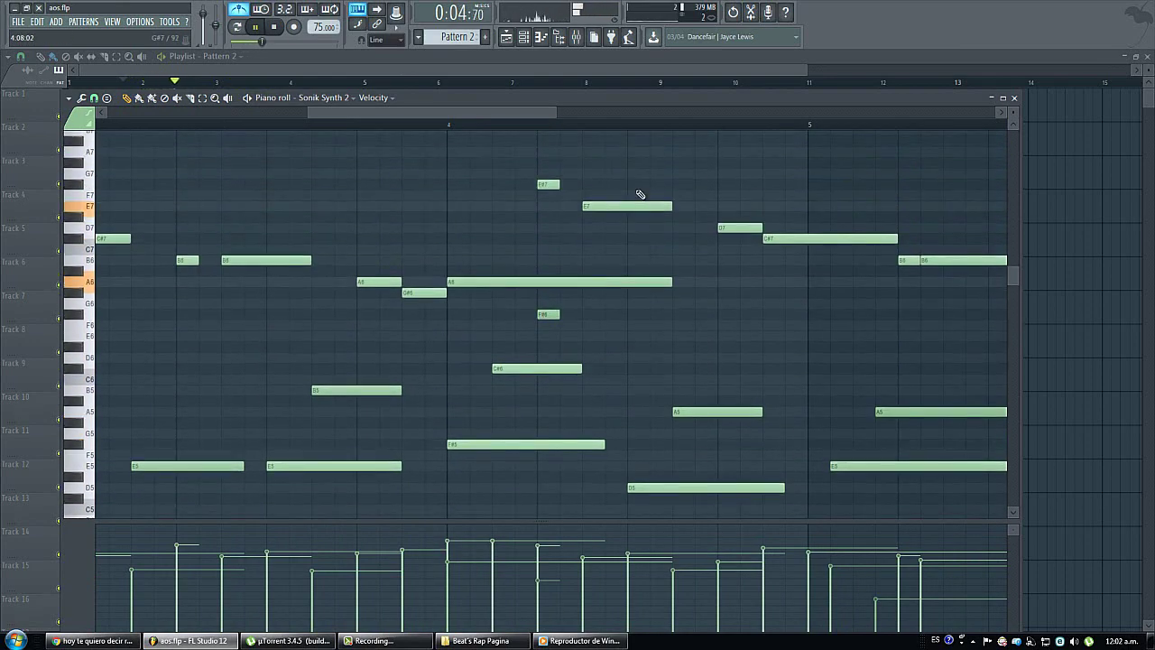
{"action": "left_click_drag", "start_coordinate": [536, 113], "coordinate": [613, 116]}
{"action": "scroll", "coordinate": [562, 388], "scroll_direction": "down", "scroll_amount": 3}
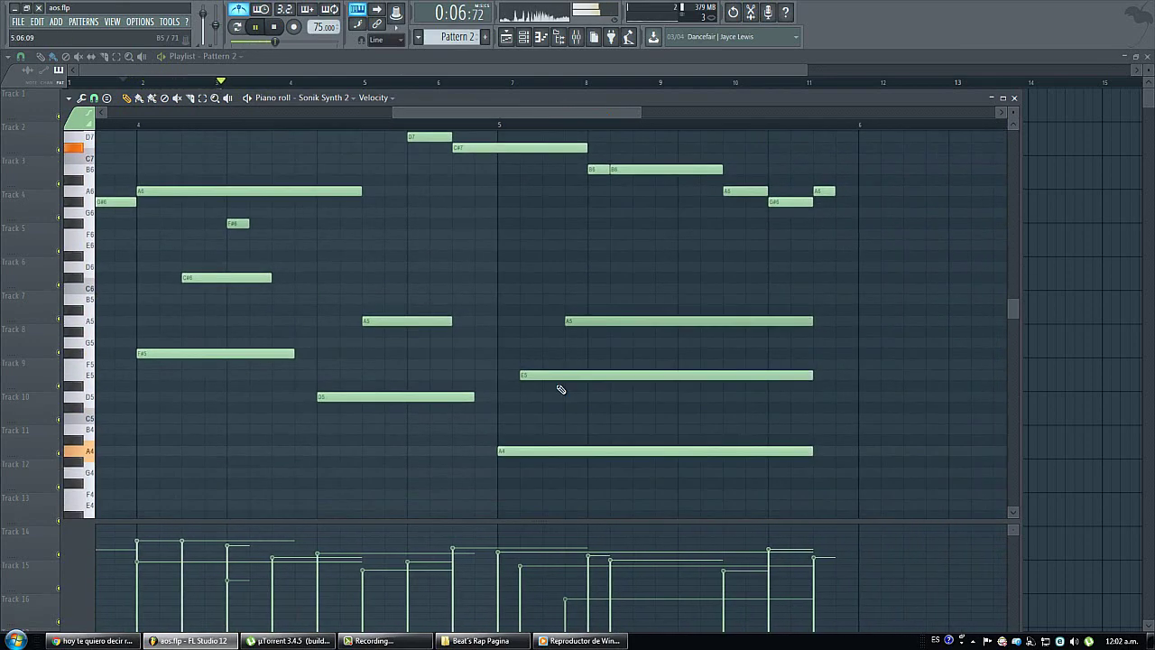
{"action": "left_click_drag", "start_coordinate": [529, 369], "coordinate": [550, 370]}
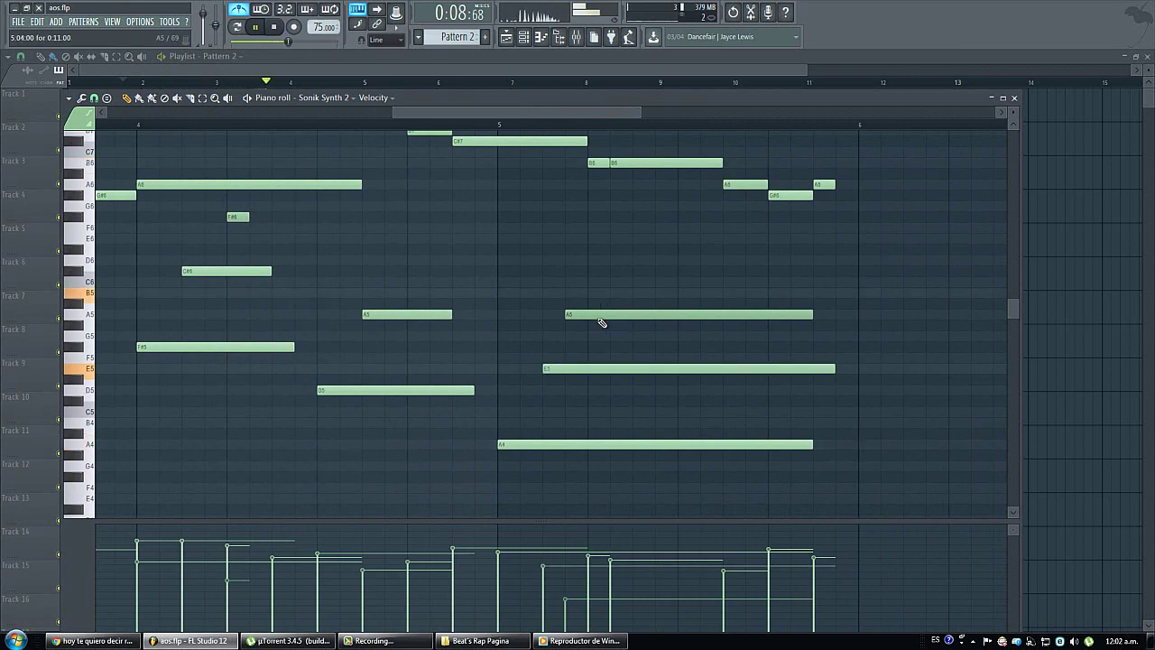
{"action": "left_click_drag", "start_coordinate": [601, 322], "coordinate": [624, 322]}
{"action": "left_click_drag", "start_coordinate": [632, 164], "coordinate": [654, 163]}
{"action": "scroll", "coordinate": [582, 192], "scroll_direction": "up", "scroll_amount": 2}
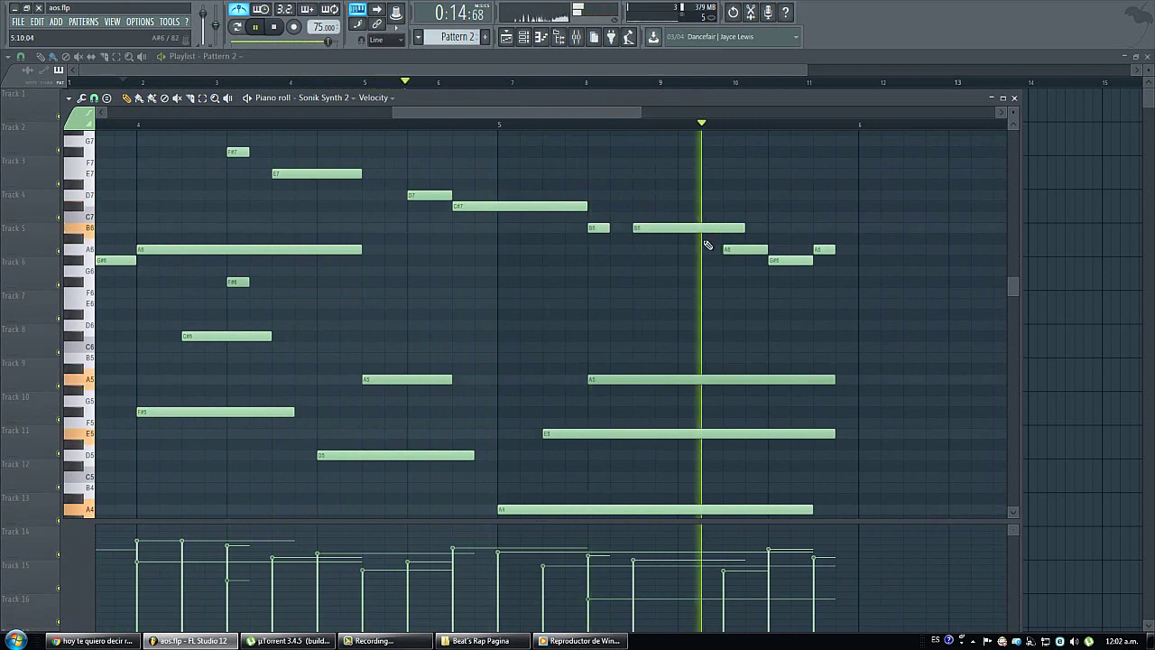
Step: Stop playback and return to the Playlist showing the Pattern 2 clip
{"action": "left_click", "coordinate": [590, 70]}
{"action": "key", "text": "space"}
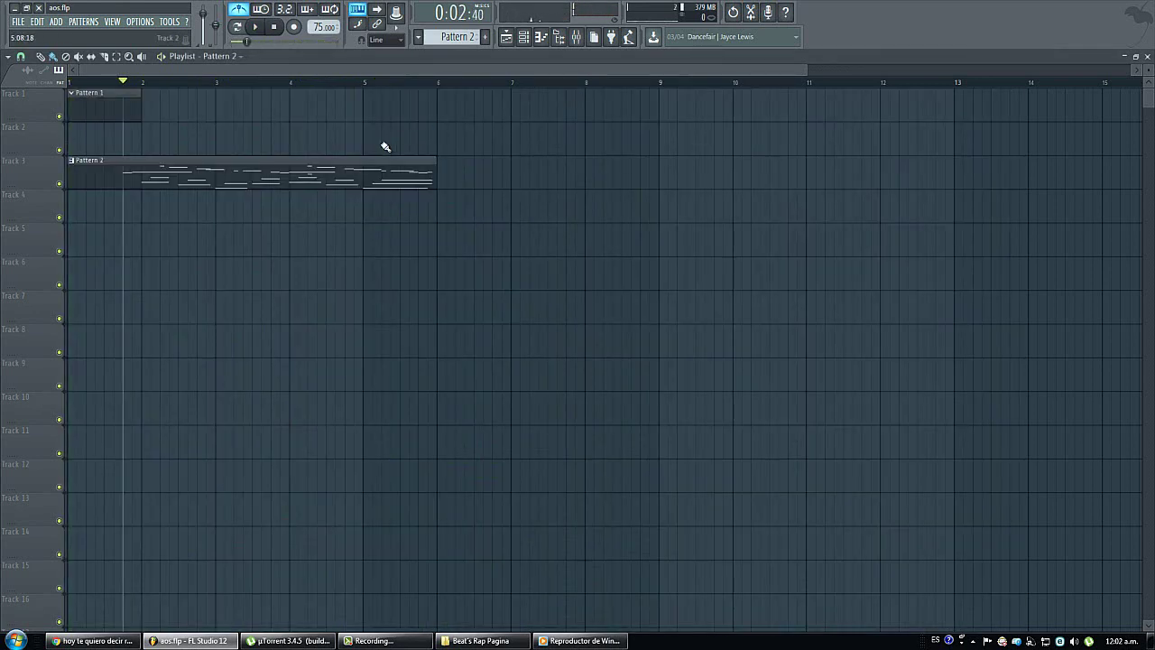
{"action": "scroll", "coordinate": [141, 84], "scroll_direction": "up", "scroll_amount": 3}
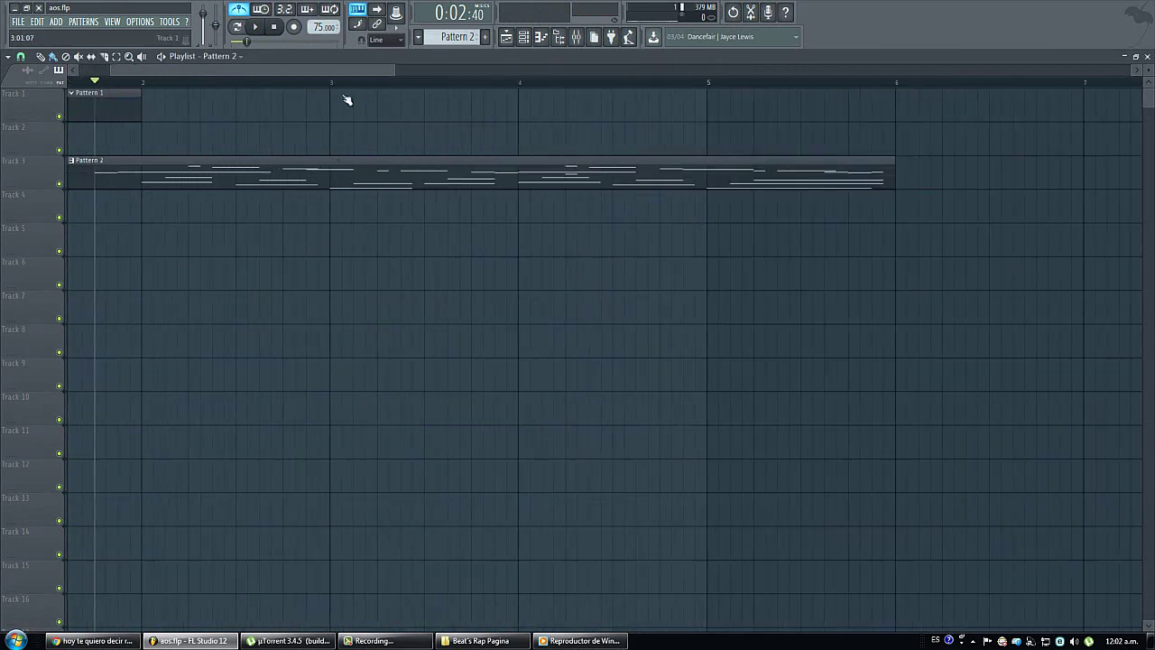
Step: Place a second Pattern 2 clip on Track 4 starting at bar 6 and make it a unique pattern
{"action": "scroll", "coordinate": [346, 100], "scroll_direction": "down", "scroll_amount": 3}
{"action": "left_click", "coordinate": [541, 209]}
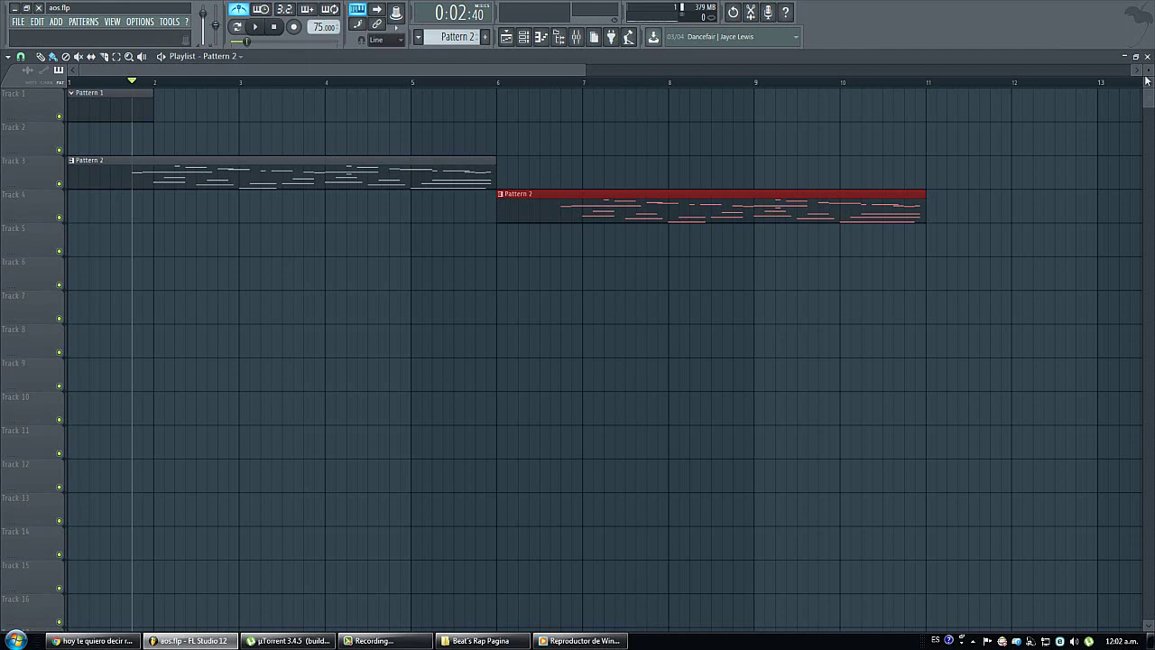
{"action": "scroll", "coordinate": [550, 210], "scroll_direction": "up", "scroll_amount": 2}
{"action": "left_click", "coordinate": [501, 217]}
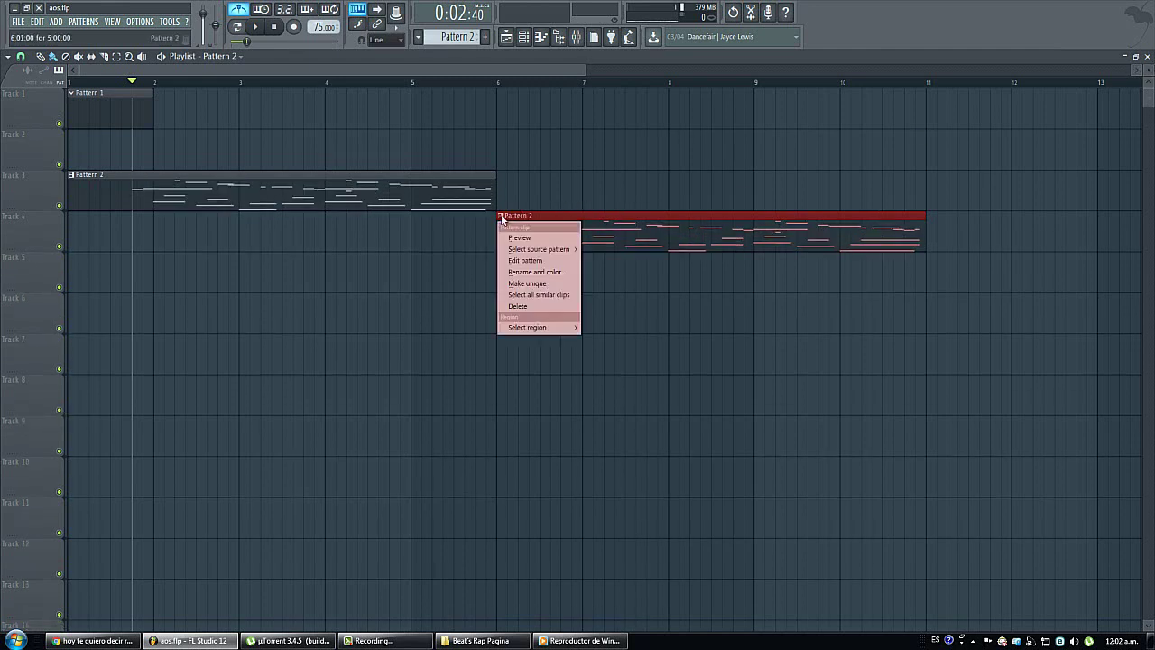
{"action": "left_click", "coordinate": [566, 287]}
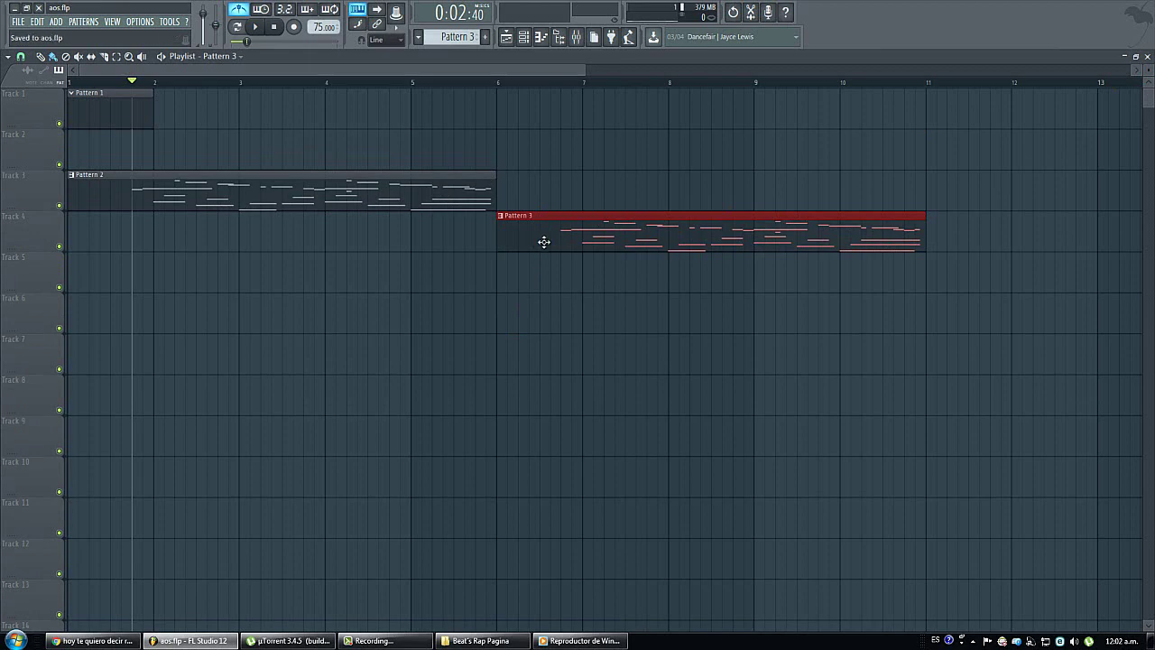
Step: Move the unique clip to Track 5 at bar 9 and put a start-trimmed Pattern 2 clip on Track 4 from late bar 5
{"action": "double_click", "coordinate": [544, 242]}
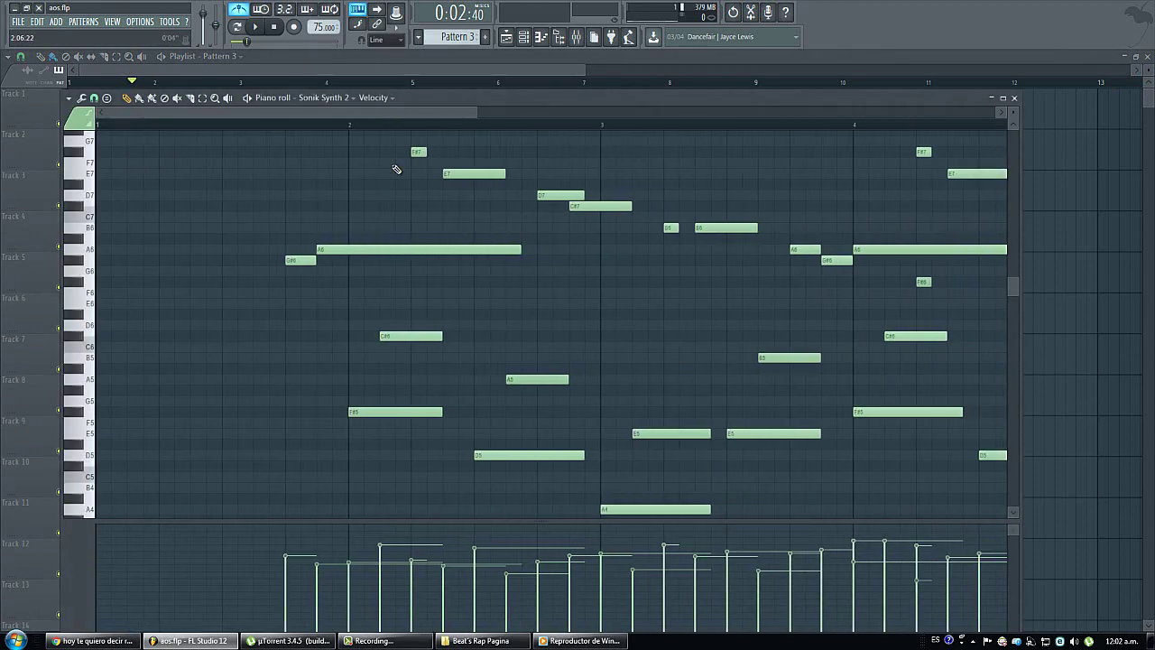
{"action": "left_click", "coordinate": [512, 69]}
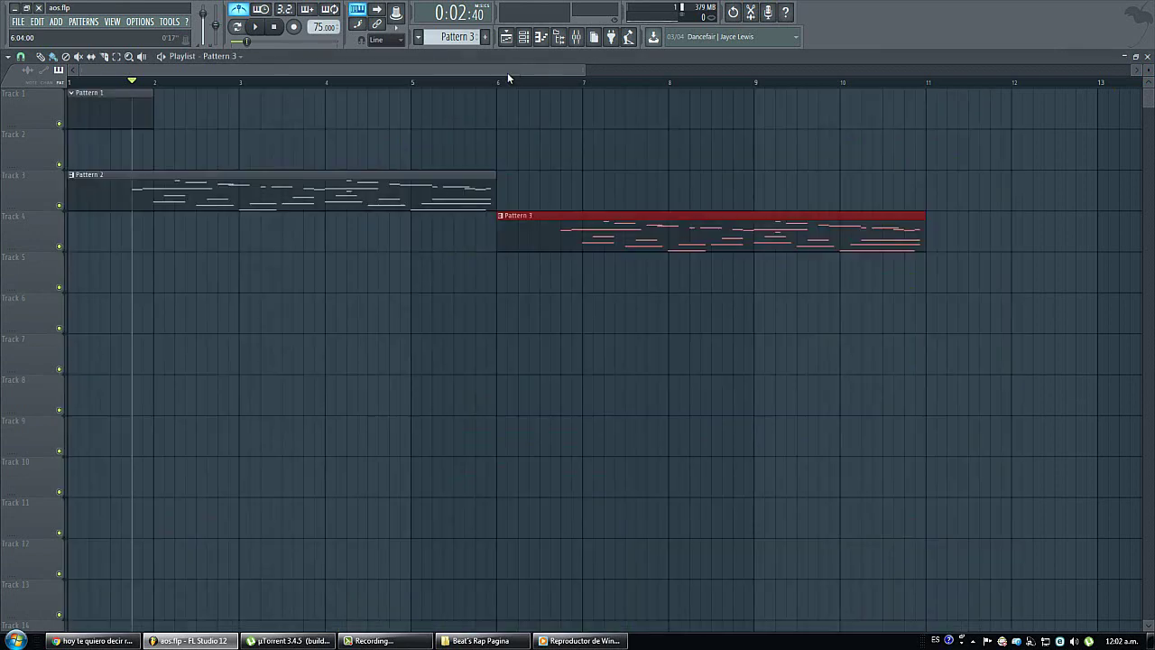
{"action": "left_click_drag", "start_coordinate": [572, 223], "coordinate": [516, 237]}
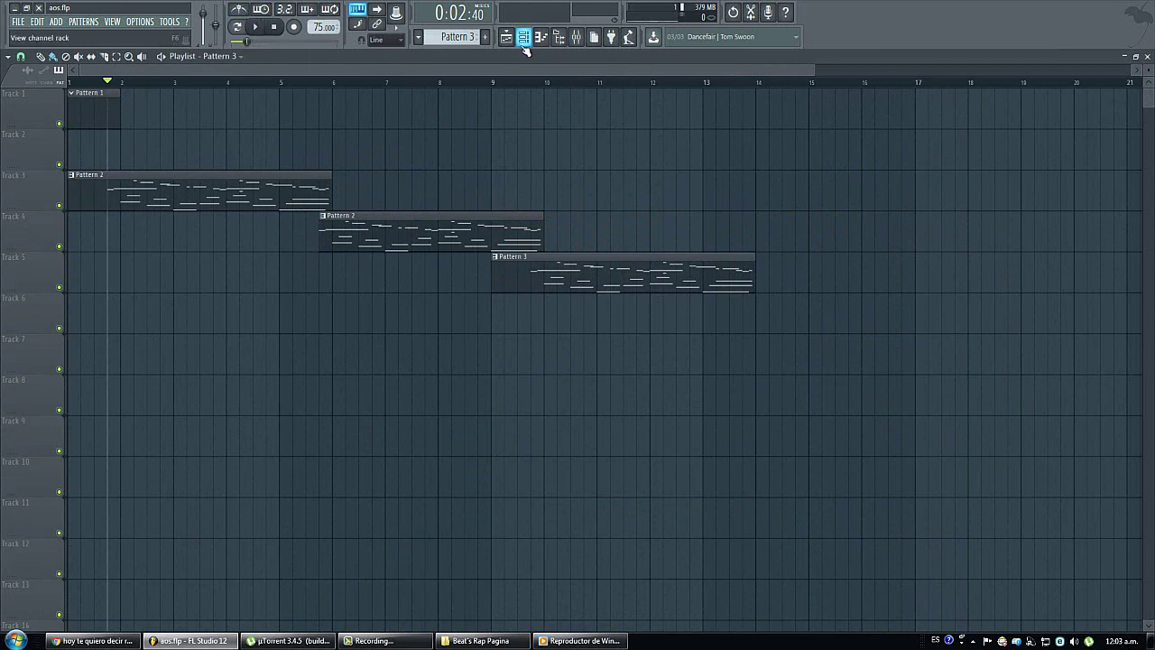
Step: Preview the arrangement briefly and route the Sonik Synth 2 channel to mixer track 2
{"action": "left_click", "coordinate": [525, 38]}
{"action": "key", "text": "space"}
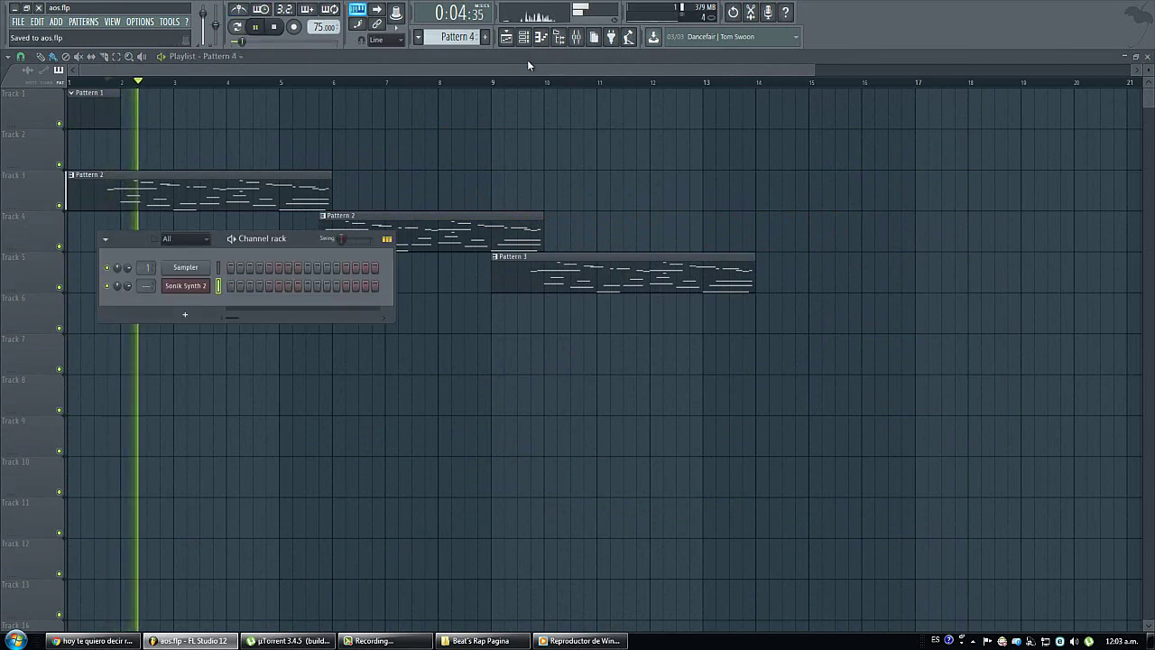
{"action": "key", "text": "space"}
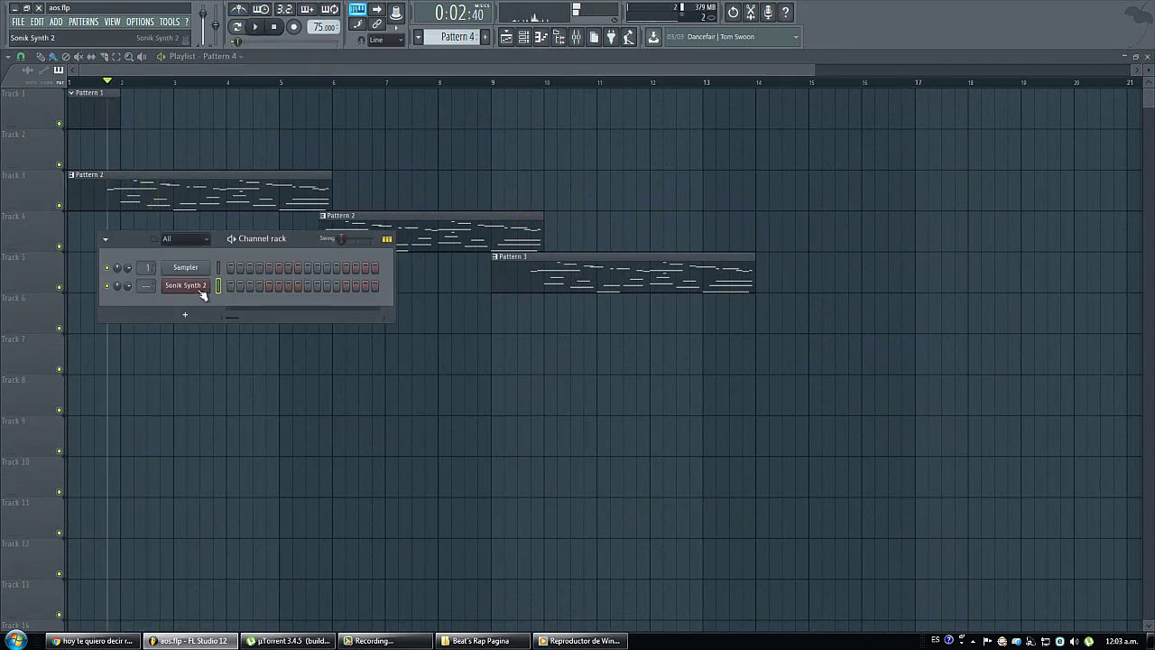
{"action": "left_click", "coordinate": [201, 288]}
{"action": "left_click", "coordinate": [902, 200]}
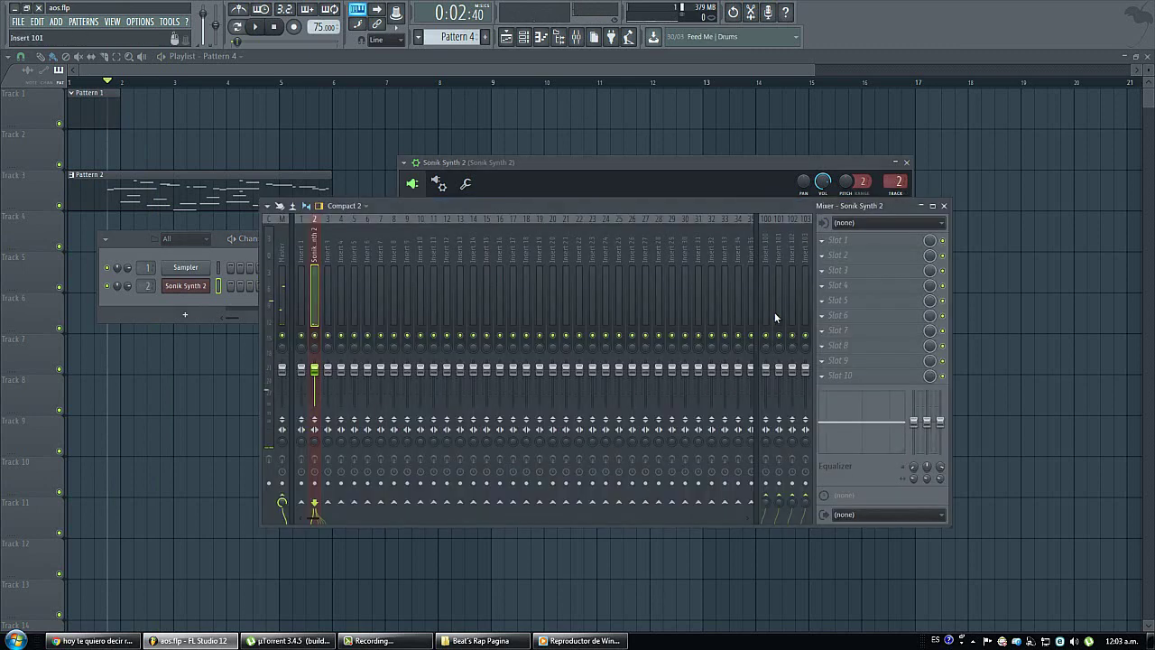
Step: Rename mixer Insert 100 as REBER and give it a red color
{"action": "double_click", "coordinate": [771, 250]}
{"action": "type", "text": "REBER"}
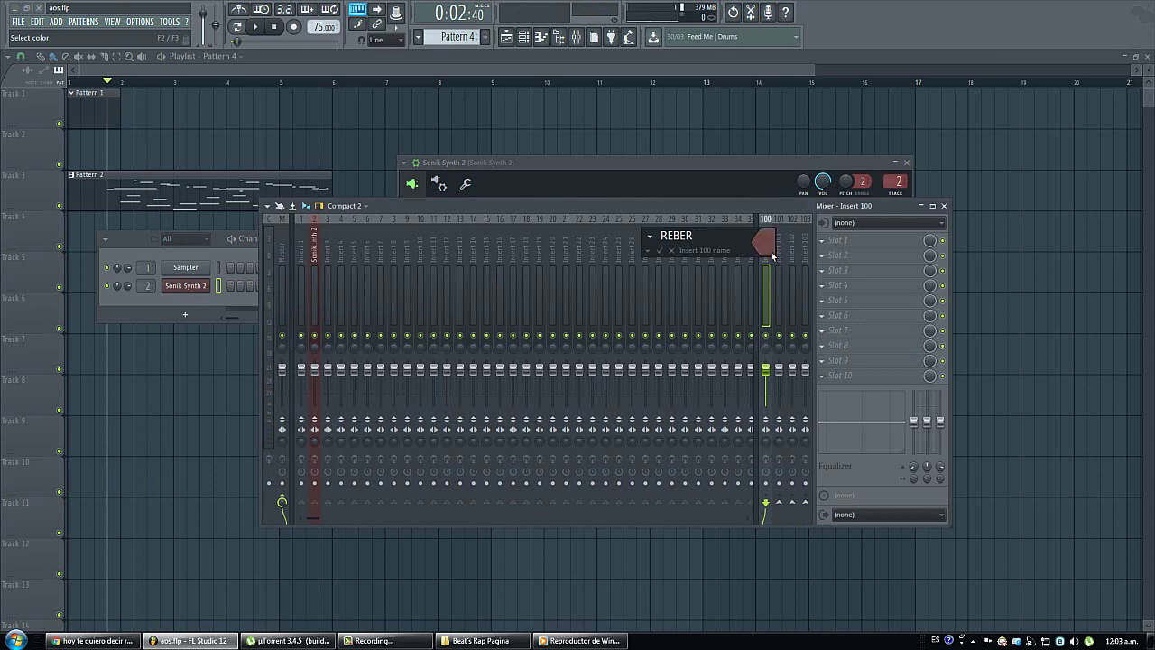
{"action": "left_click", "coordinate": [772, 257]}
{"action": "left_click", "coordinate": [774, 255]}
{"action": "key", "text": "Return"}
Step: Load Fruity Reeverb 2 into the first effect slot of the REBER insert and move its window aside
{"action": "left_click", "coordinate": [820, 243]}
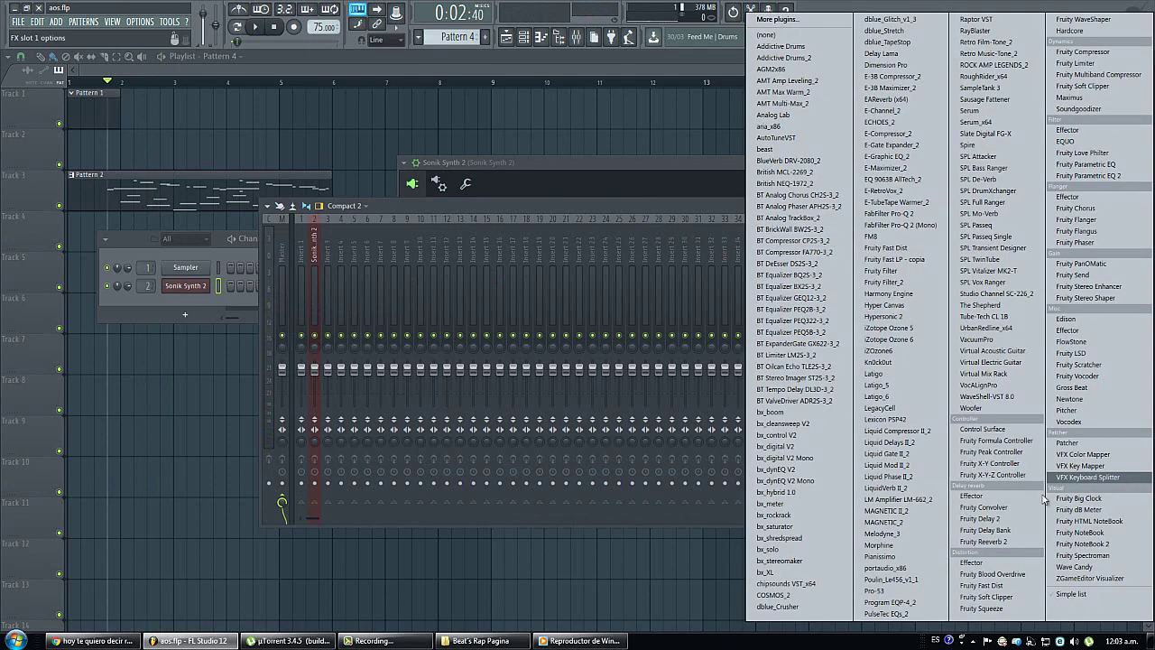
{"action": "left_click", "coordinate": [997, 545]}
{"action": "left_click", "coordinate": [297, 144]}
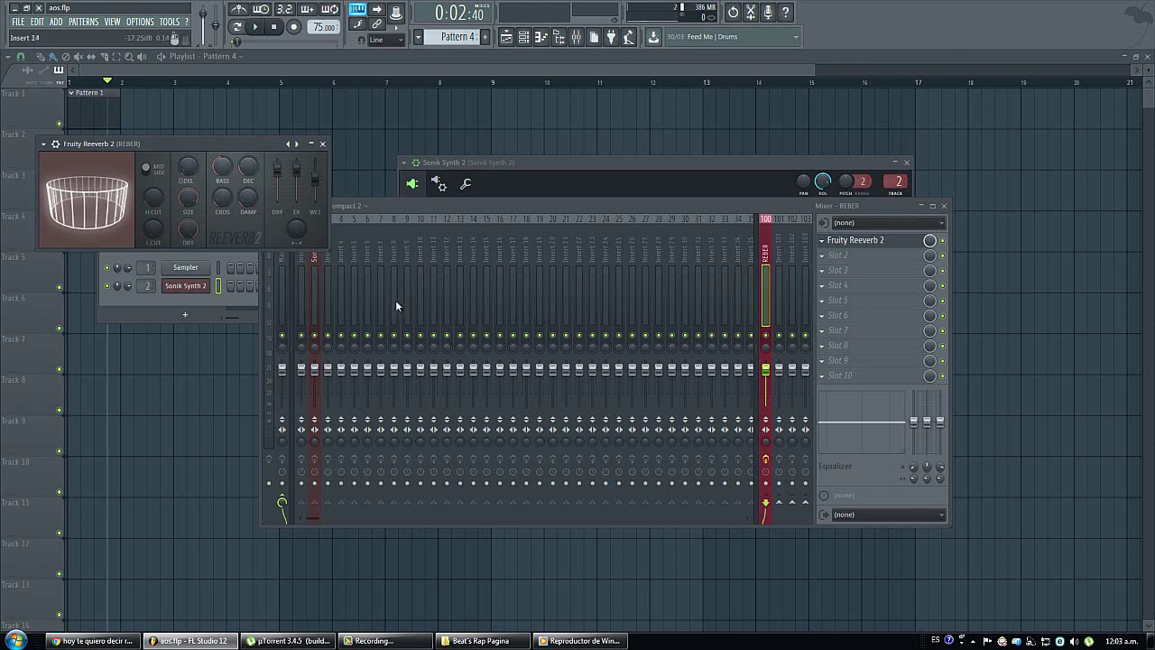
Step: Send the Sonik Synth 2 mixer track to the REBER insert at about 28% and play the song with the reverb
{"action": "left_click", "coordinate": [318, 263]}
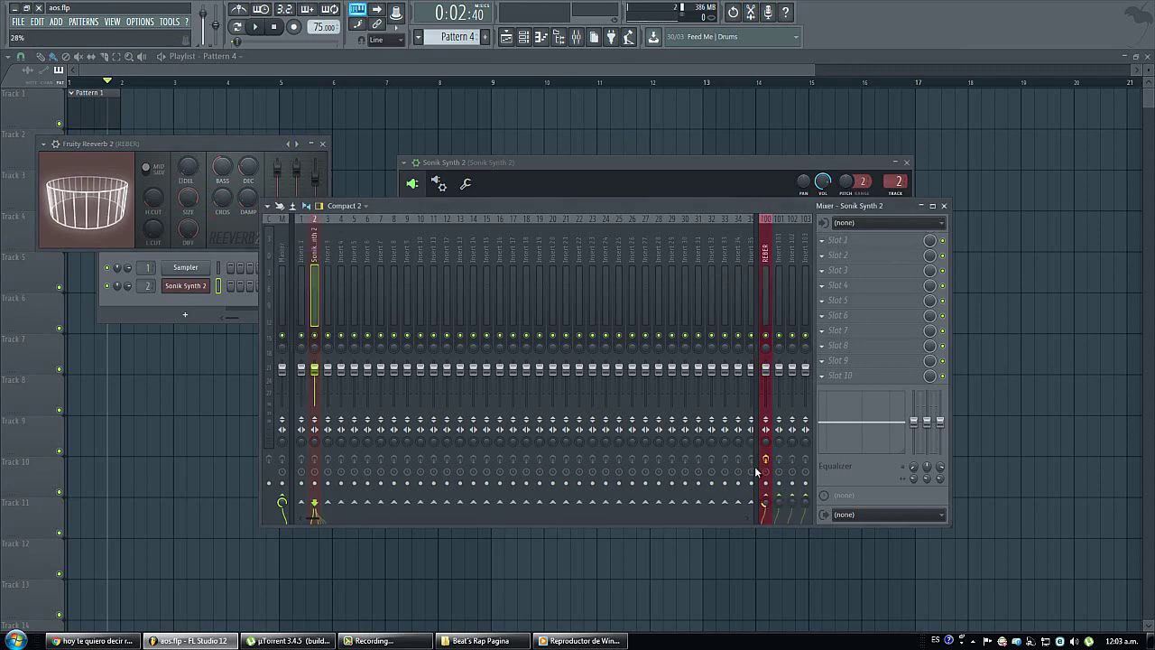
{"action": "left_click", "coordinate": [251, 307]}
{"action": "key", "text": "space"}
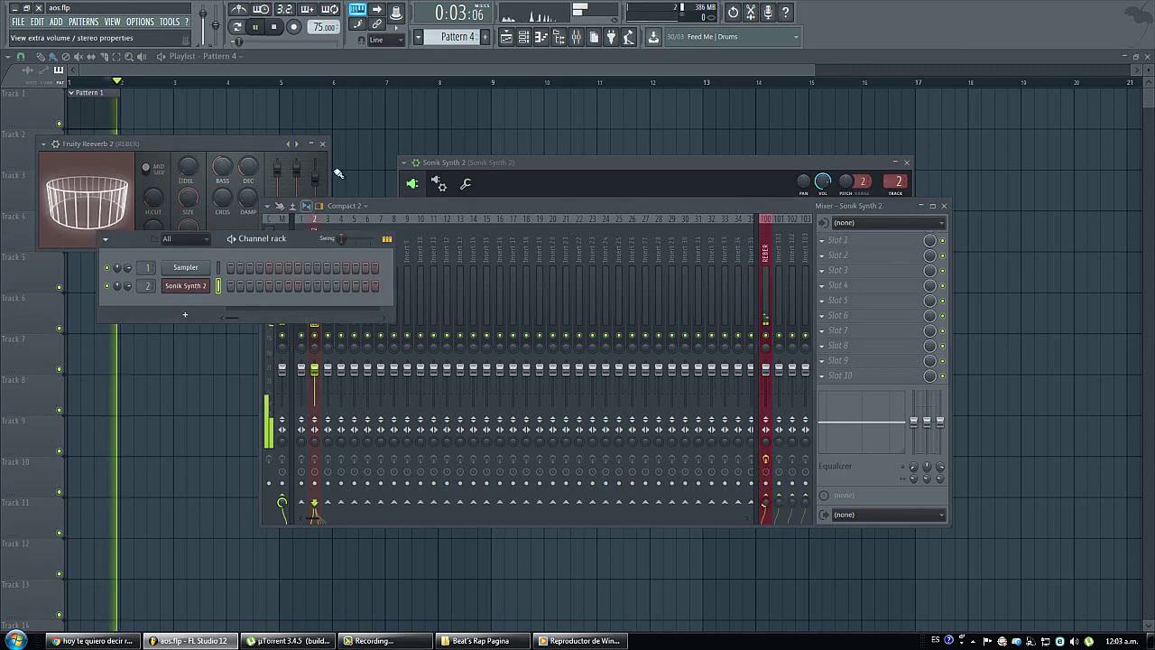
{"action": "key", "text": "F12"}
{"action": "left_click", "coordinate": [525, 37]}
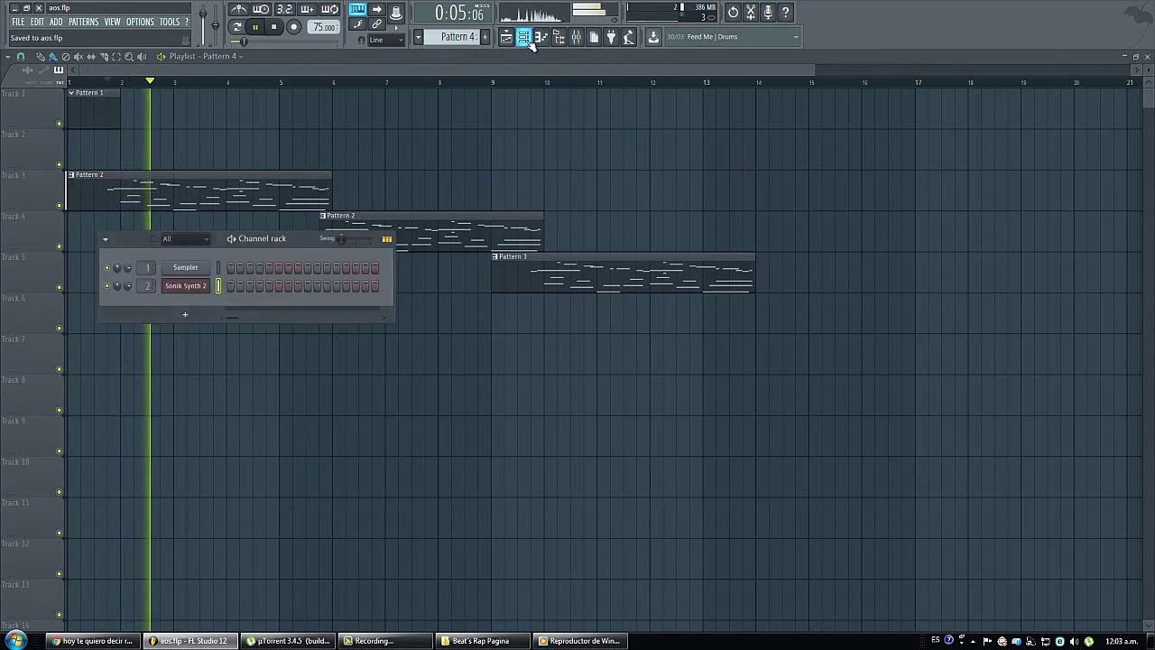
Step: Stop playback and add an Orchestral instrument channel, placing its window clear of the channel rack
{"action": "key", "text": "space"}
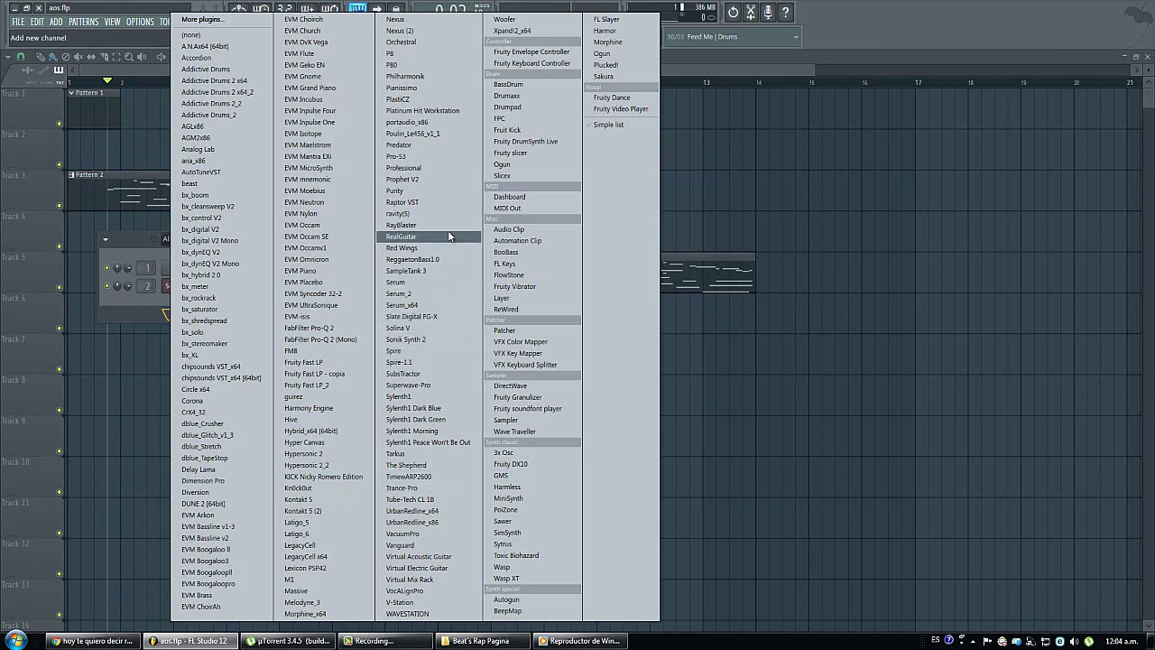
{"action": "left_click", "coordinate": [443, 42]}
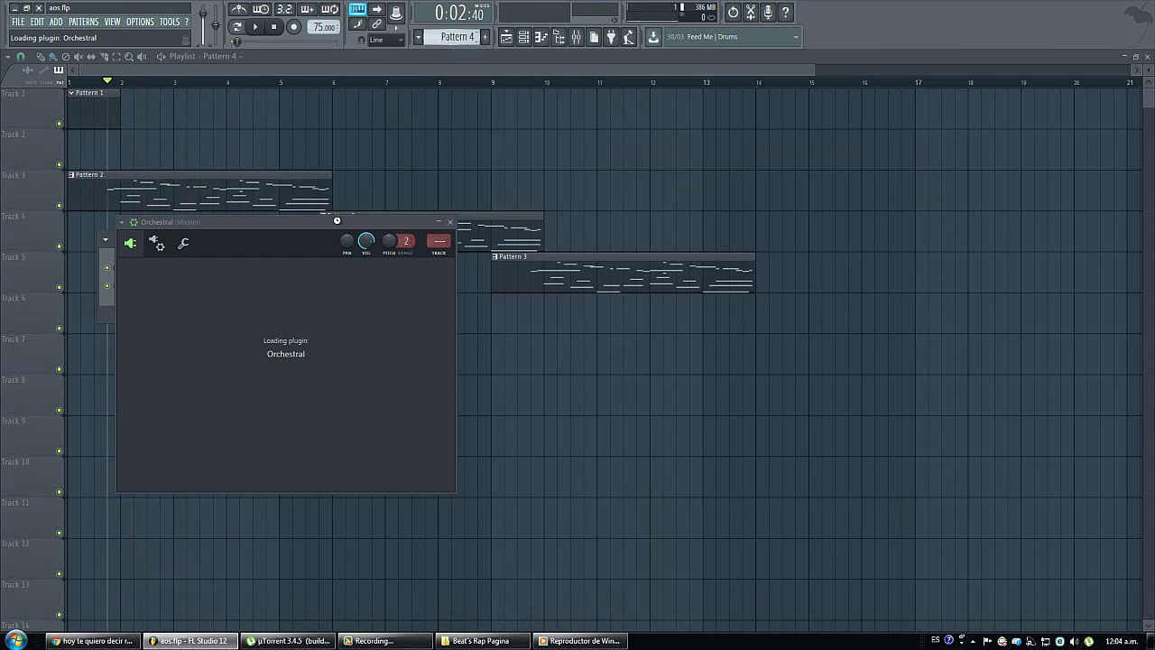
{"action": "left_click_drag", "start_coordinate": [356, 233], "coordinate": [632, 140]}
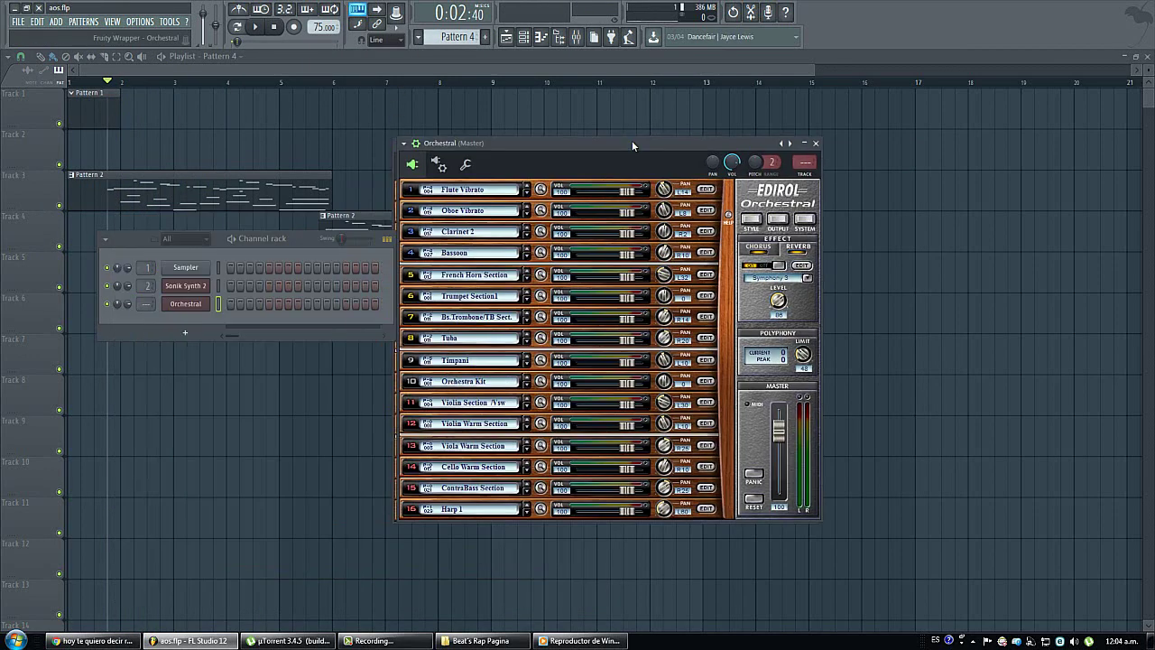
Step: Assign the Orchestra Kit rhythm tone to part 1 of the Orchestral instrument
{"action": "left_click", "coordinate": [703, 186]}
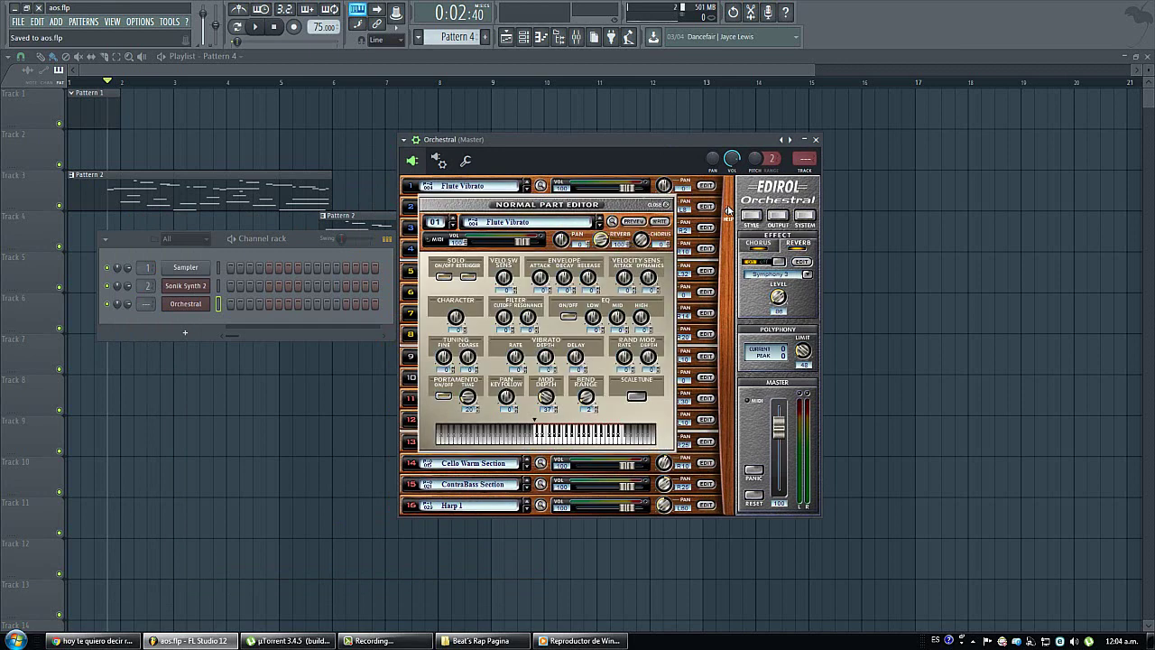
{"action": "left_click", "coordinate": [667, 206]}
{"action": "left_click", "coordinate": [541, 187]}
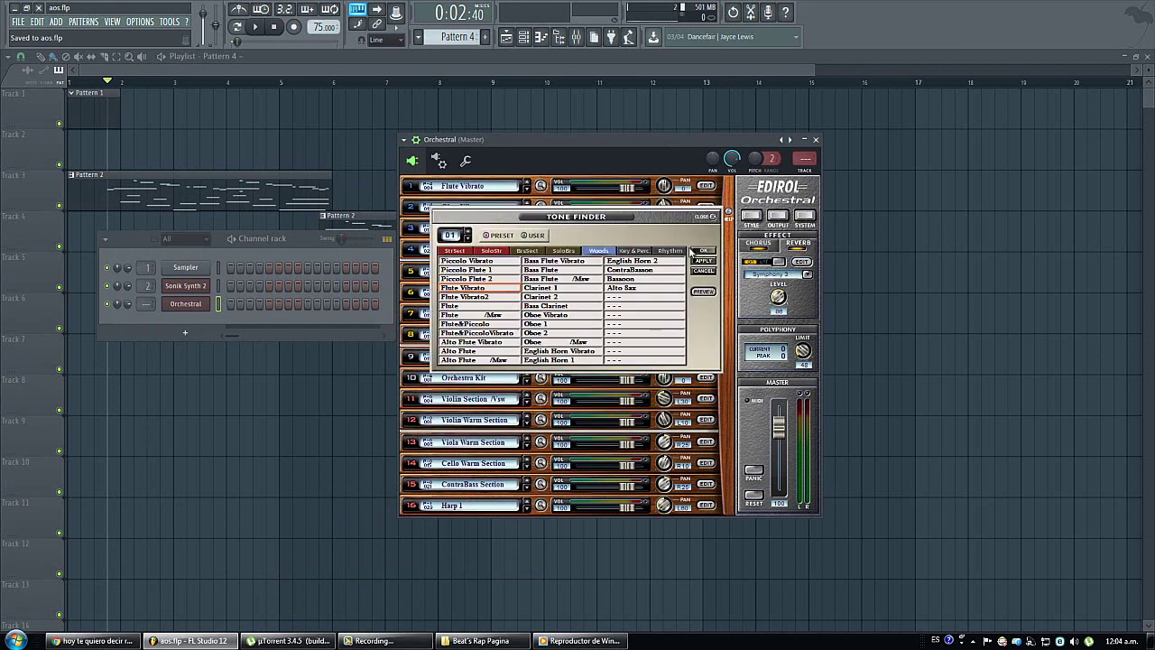
{"action": "left_click", "coordinate": [677, 252]}
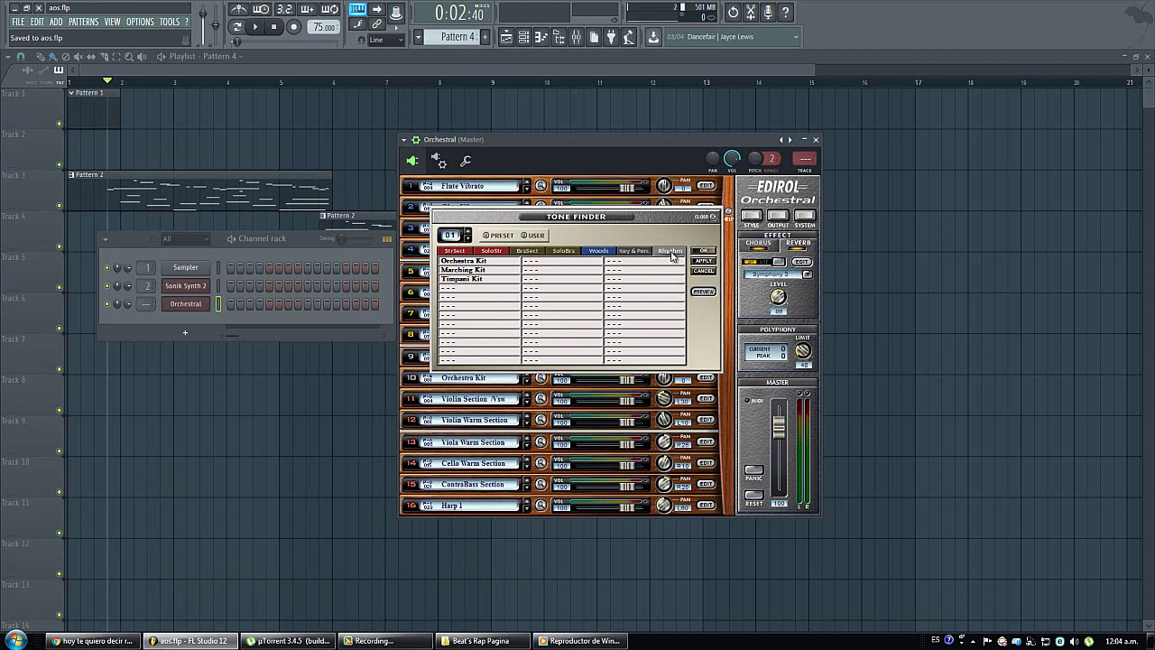
{"action": "double_click", "coordinate": [506, 261]}
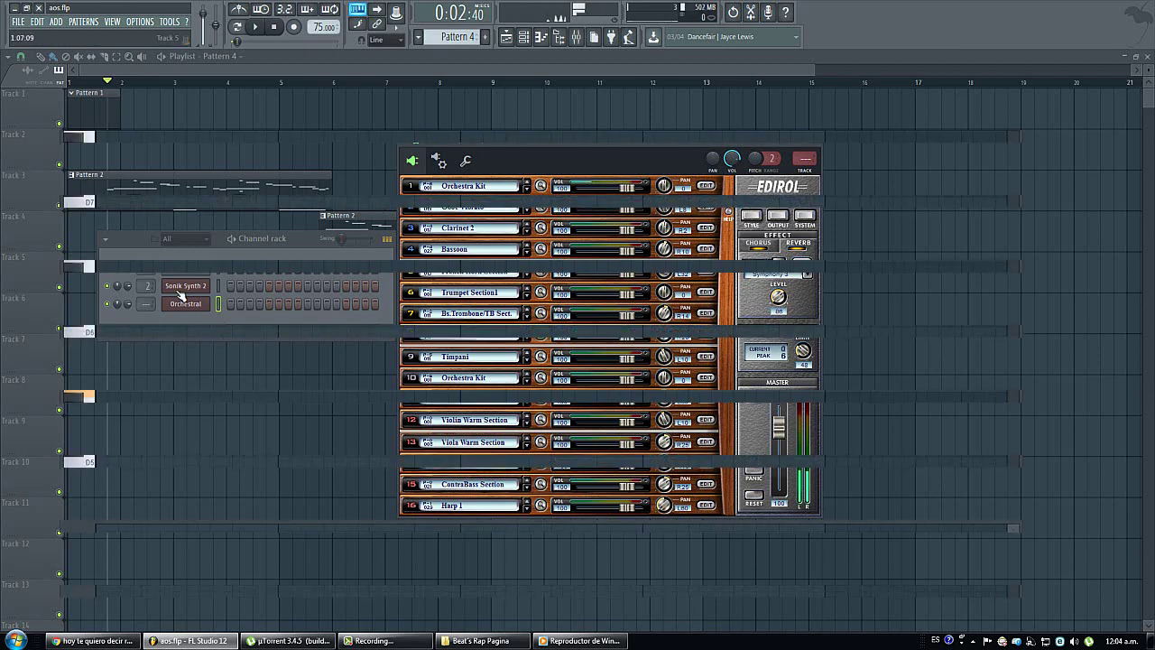
Step: Draw a B5 note in the Orchestral piano roll from bar 1 to the start of bar 3
{"action": "right_click", "coordinate": [183, 302]}
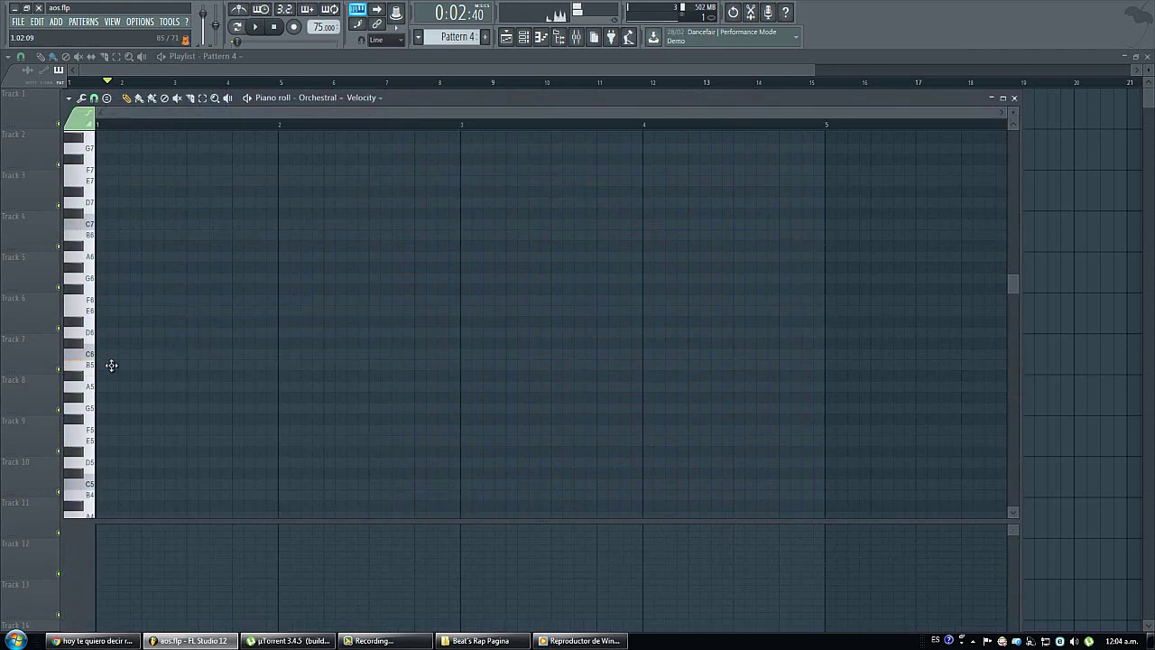
{"action": "left_click", "coordinate": [111, 365]}
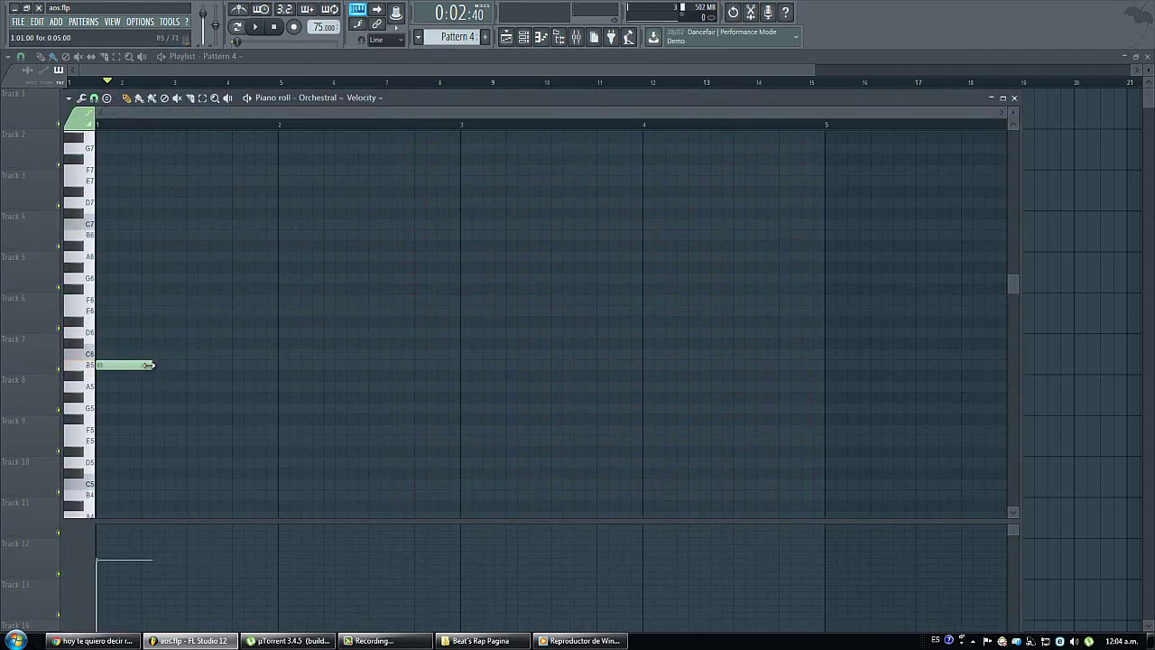
{"action": "left_click_drag", "start_coordinate": [148, 364], "coordinate": [477, 385]}
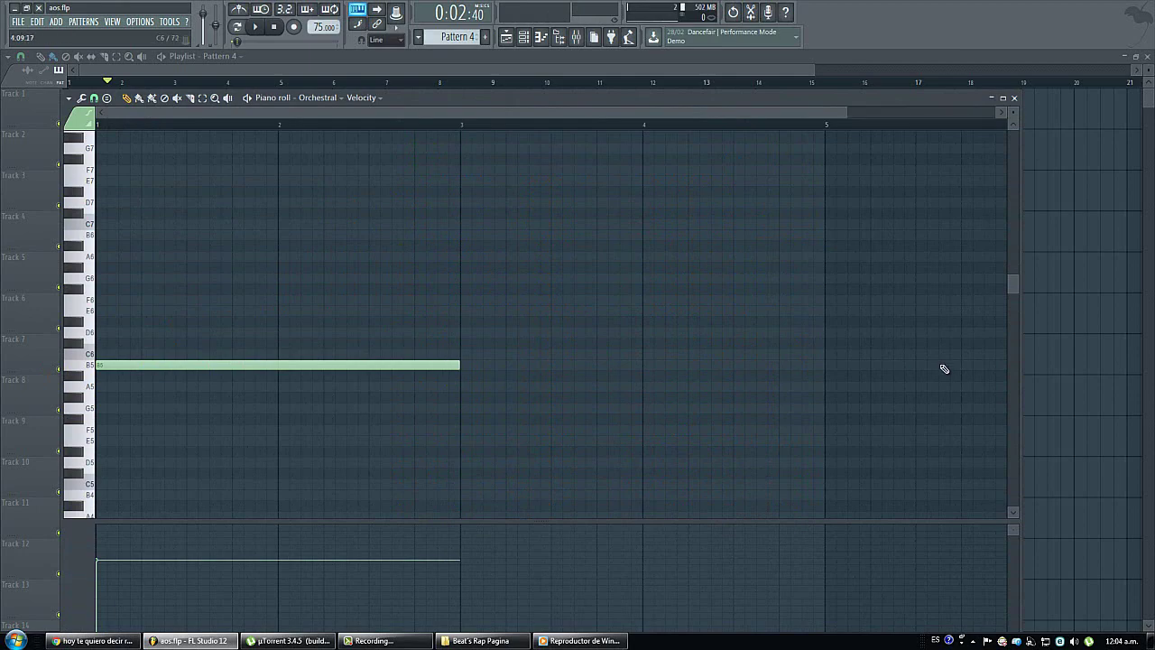
Step: Play the song and place a Pattern 4 clip on Track 6 starting halfway through bar 9
{"action": "left_click", "coordinate": [1029, 349]}
{"action": "key", "text": "space"}
{"action": "scroll", "coordinate": [482, 93], "scroll_direction": "up", "scroll_amount": 4}
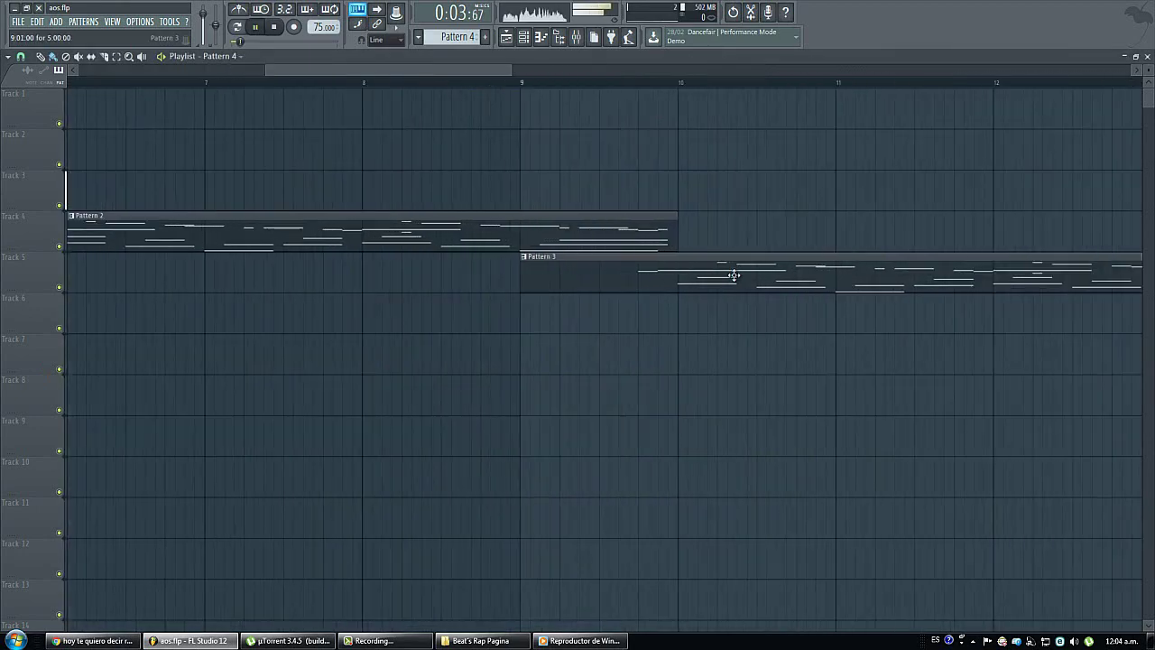
{"action": "left_click", "coordinate": [665, 316]}
{"action": "scroll", "coordinate": [575, 94], "scroll_direction": "down", "scroll_amount": 4}
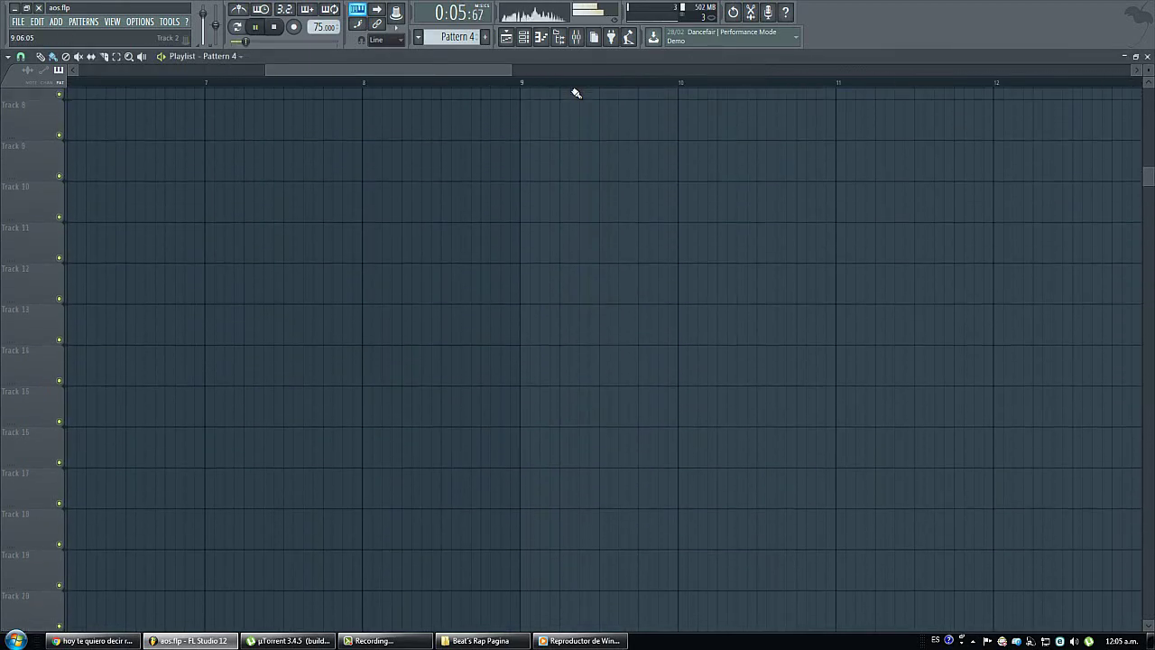
Step: Add a 3x Osc channel with Pattern 5 selected and move its window beside the channel rack
{"action": "left_click", "coordinate": [523, 38]}
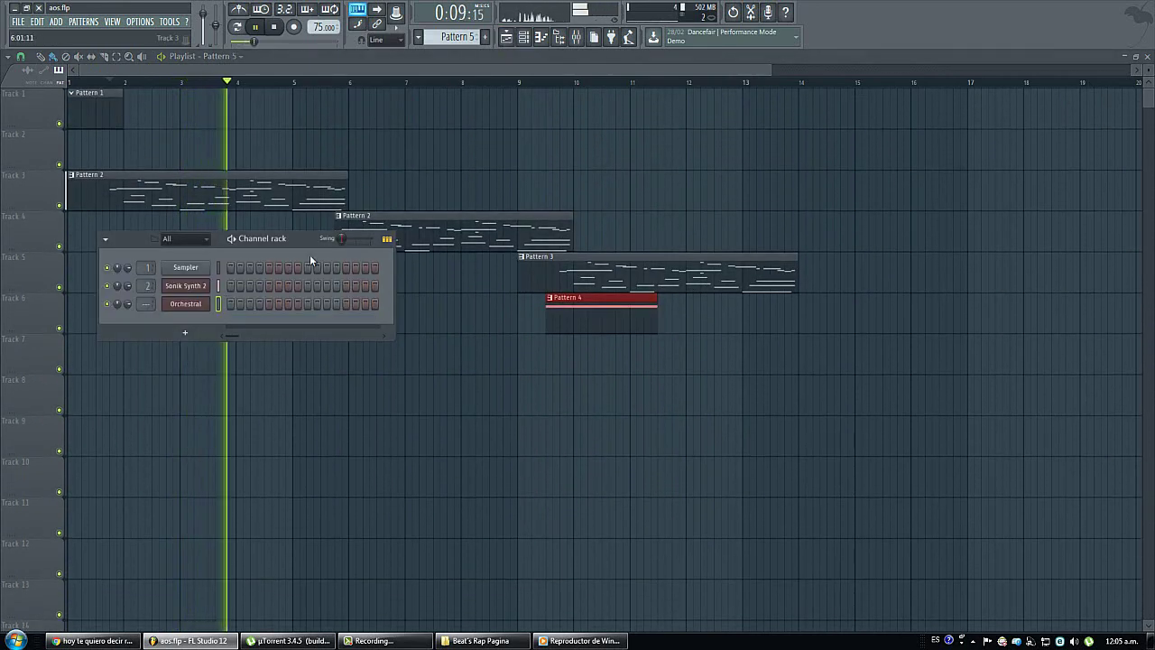
{"action": "left_click", "coordinate": [185, 332]}
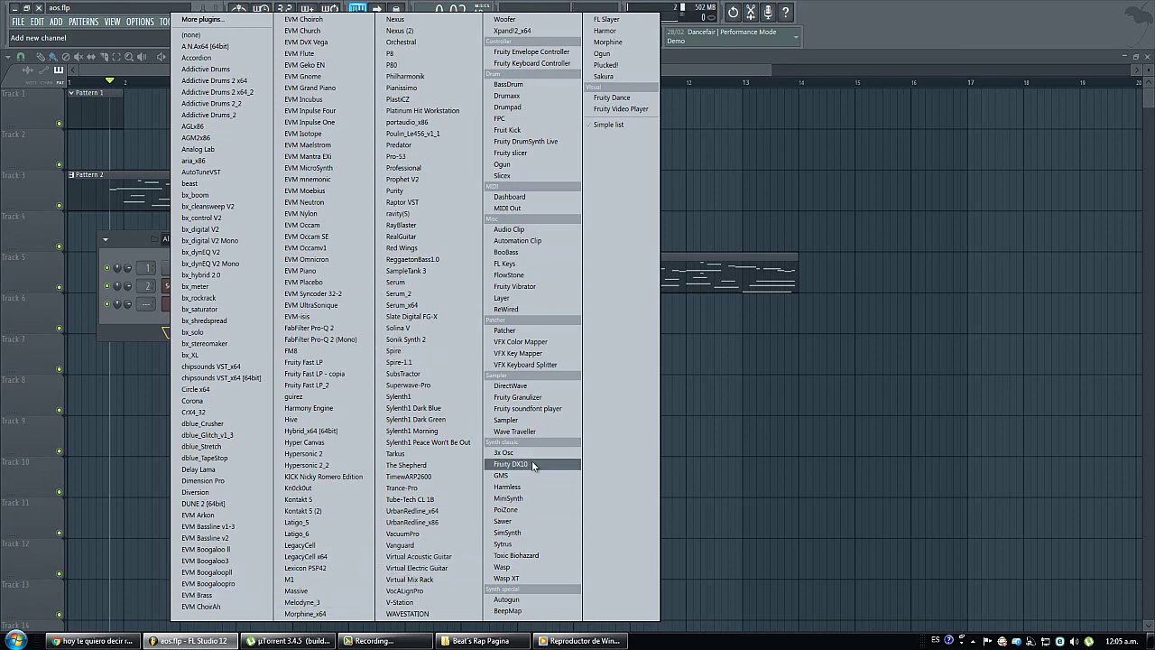
{"action": "left_click", "coordinate": [502, 452]}
{"action": "left_click_drag", "start_coordinate": [311, 129], "coordinate": [675, 155]}
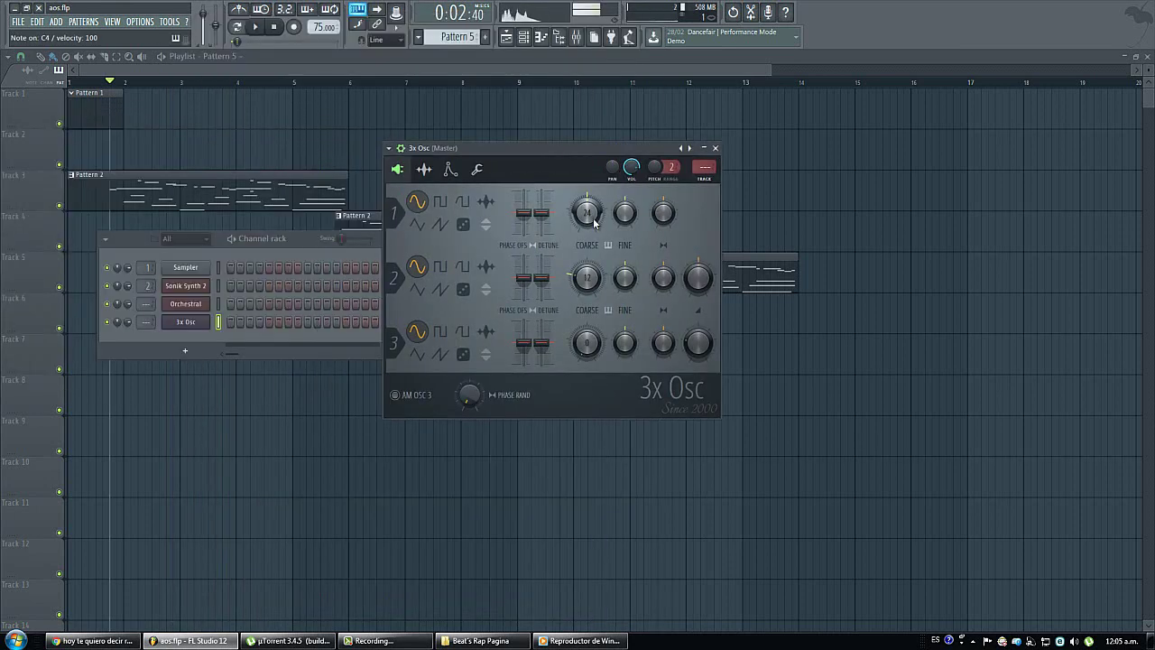
Step: Add a Nexus (2) channel and arrange its window beside the 3x Osc window
{"action": "left_click", "coordinate": [185, 351]}
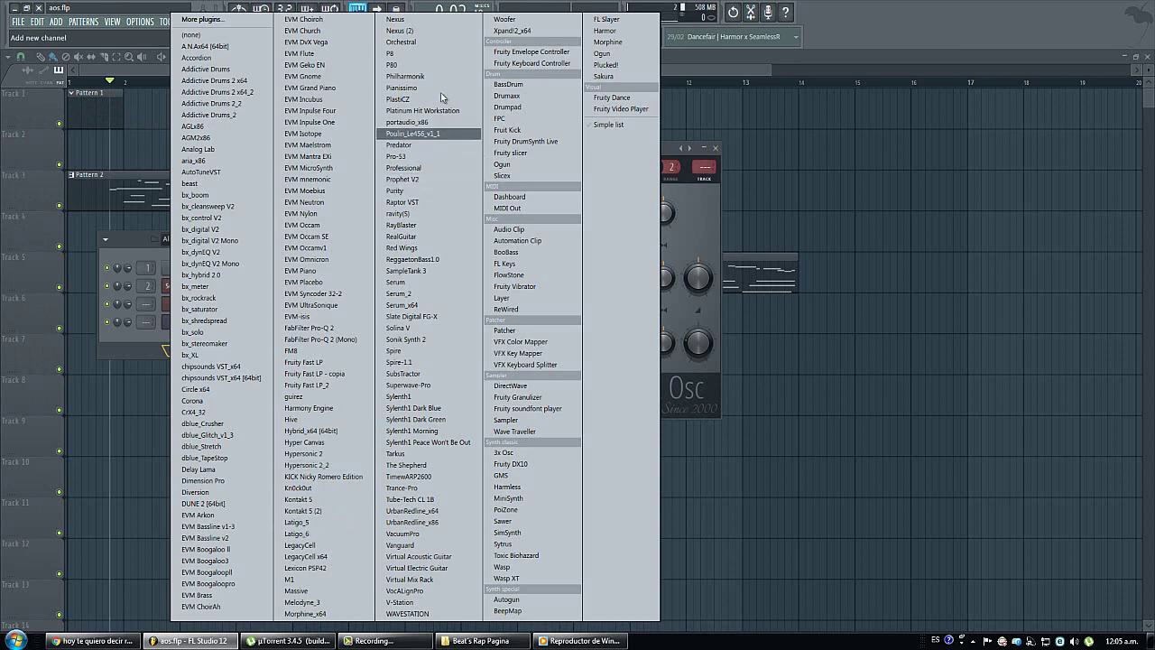
{"action": "left_click", "coordinate": [399, 30]}
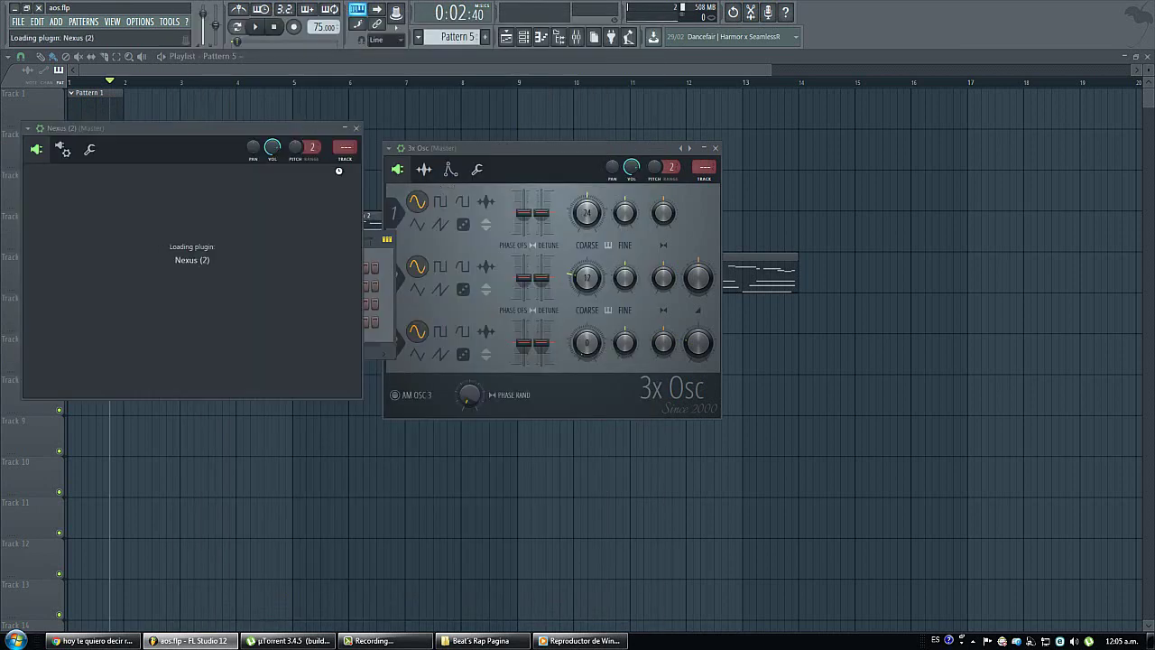
{"action": "left_click_drag", "start_coordinate": [370, 131], "coordinate": [455, 132]}
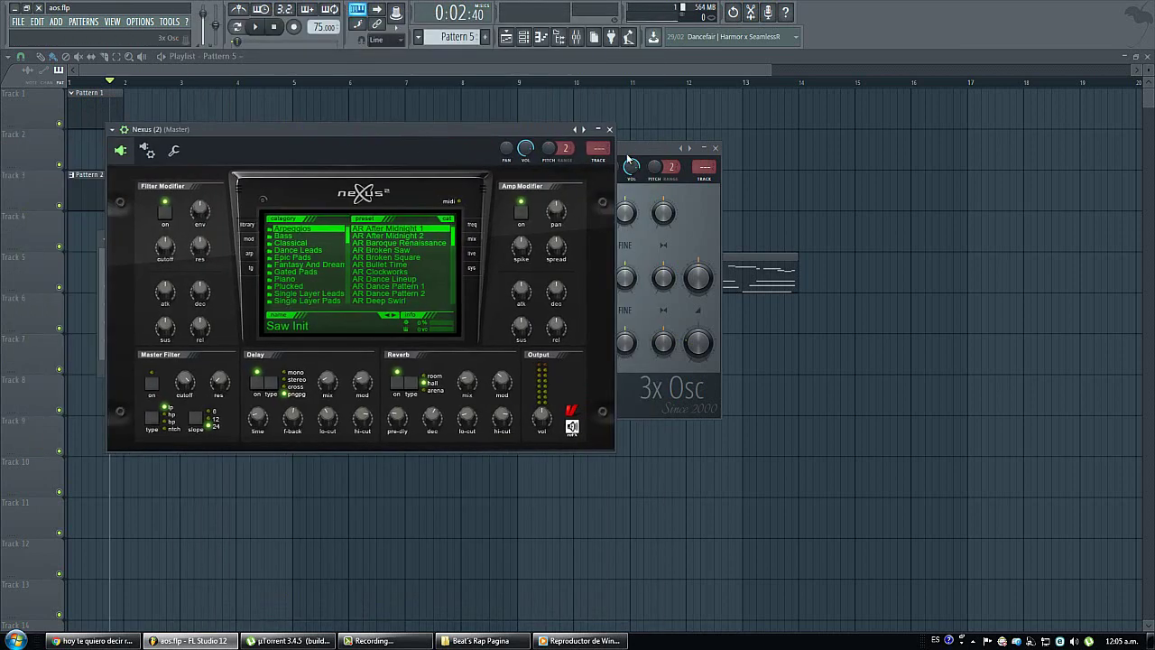
{"action": "left_click_drag", "start_coordinate": [629, 150], "coordinate": [842, 130]}
Step: Browse the Nexus categories and load the BA Basic Sine preset from the Bass category
{"action": "scroll", "coordinate": [343, 269], "scroll_direction": "down", "scroll_amount": 15}
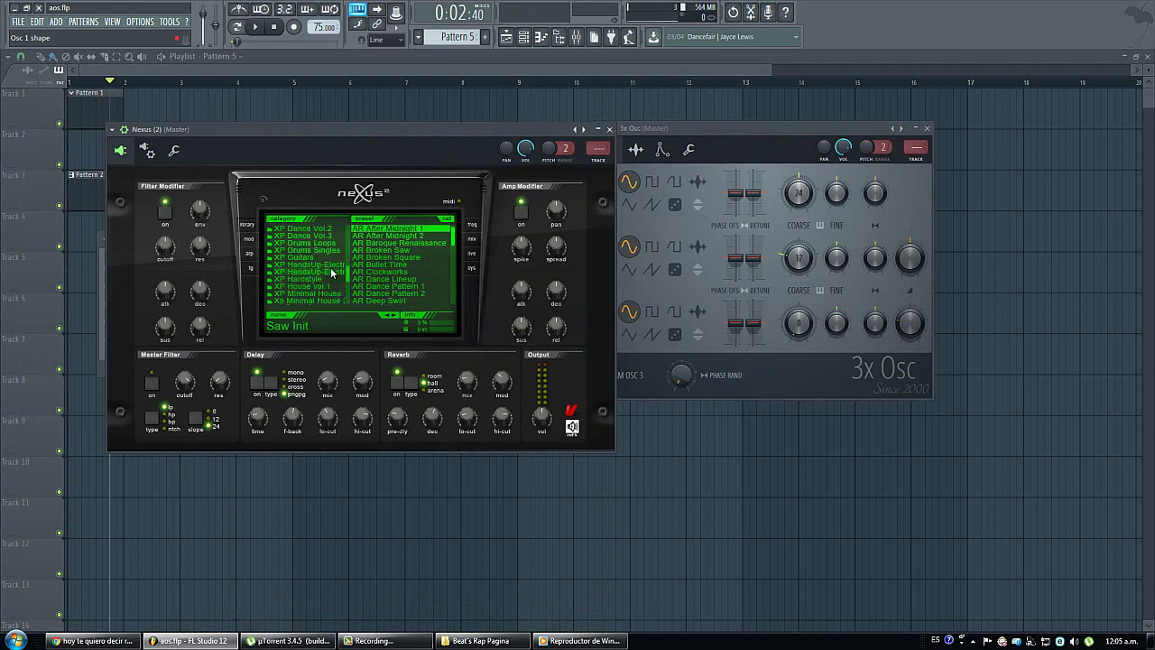
{"action": "scroll", "coordinate": [320, 262], "scroll_direction": "up", "scroll_amount": 15}
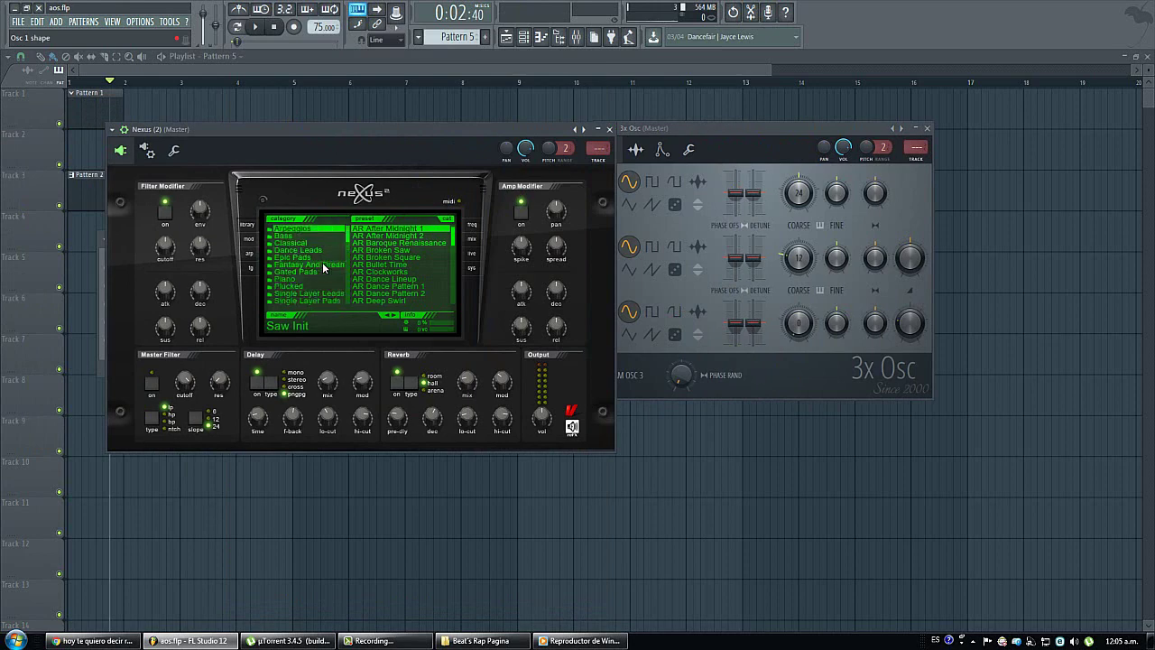
{"action": "left_click", "coordinate": [302, 237]}
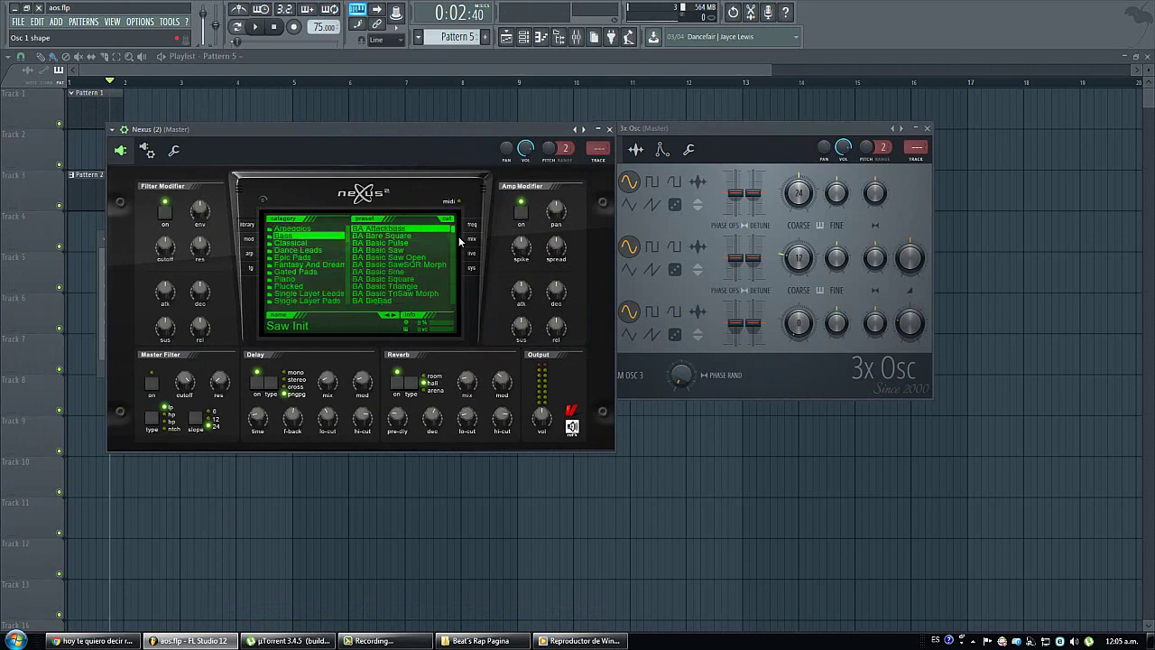
{"action": "left_click", "coordinate": [412, 271]}
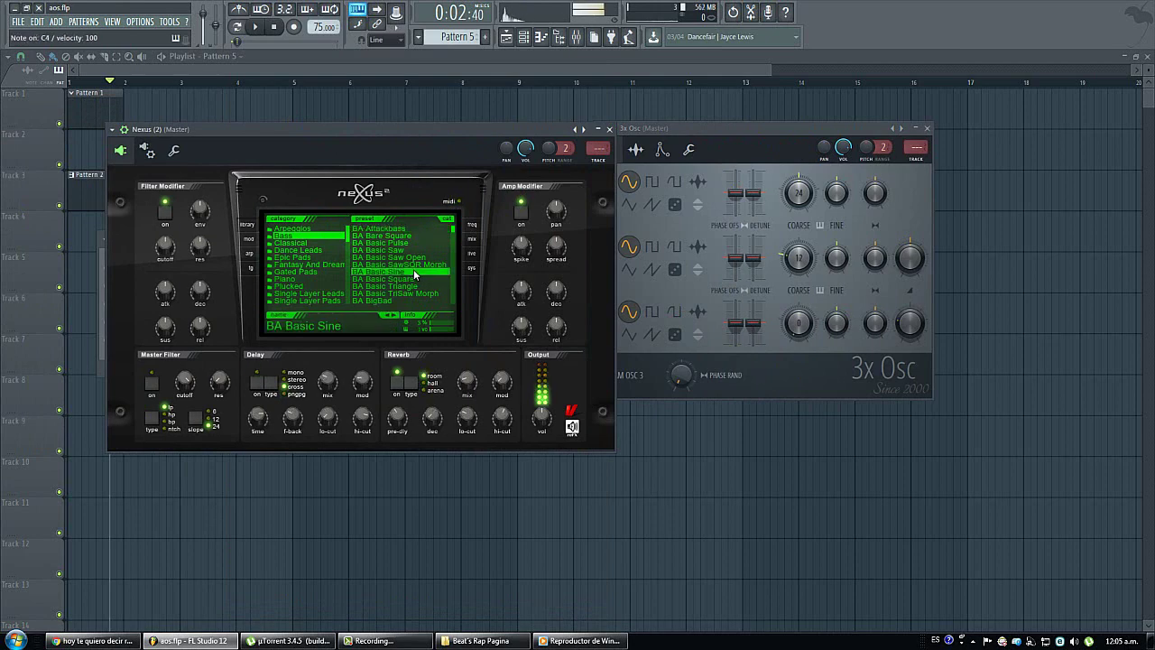
Step: Try the BA E-Bass 2 preset from the XP Guitars category in Nexus
{"action": "scroll", "coordinate": [341, 277], "scroll_direction": "down", "scroll_amount": 15}
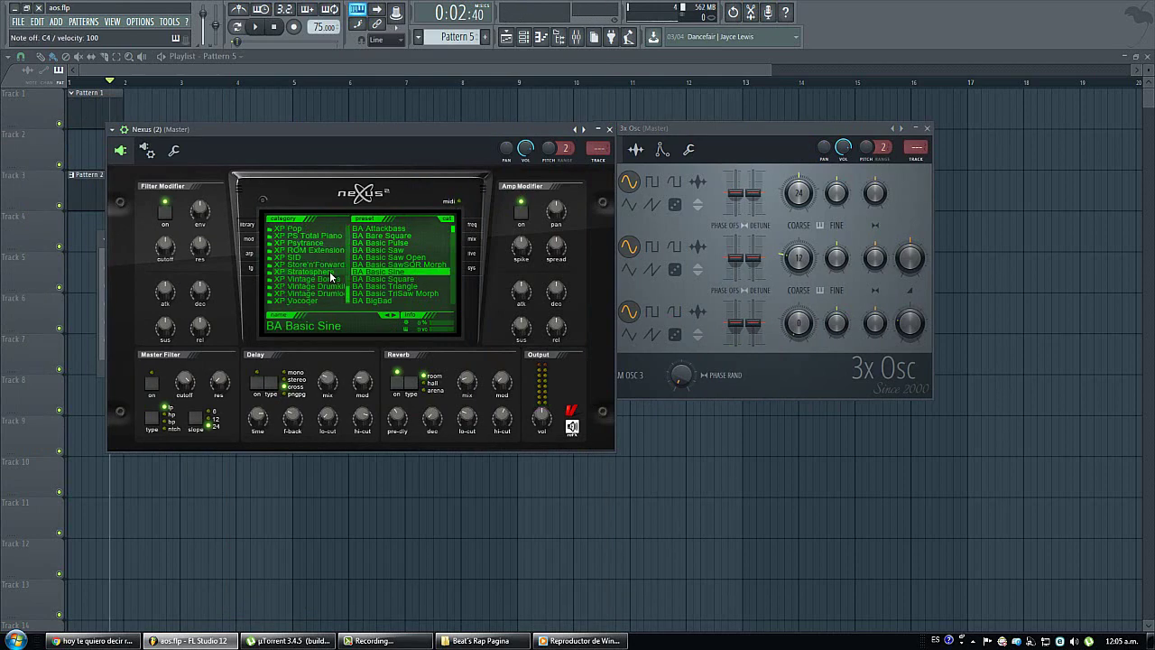
{"action": "scroll", "coordinate": [330, 277], "scroll_direction": "up", "scroll_amount": 7}
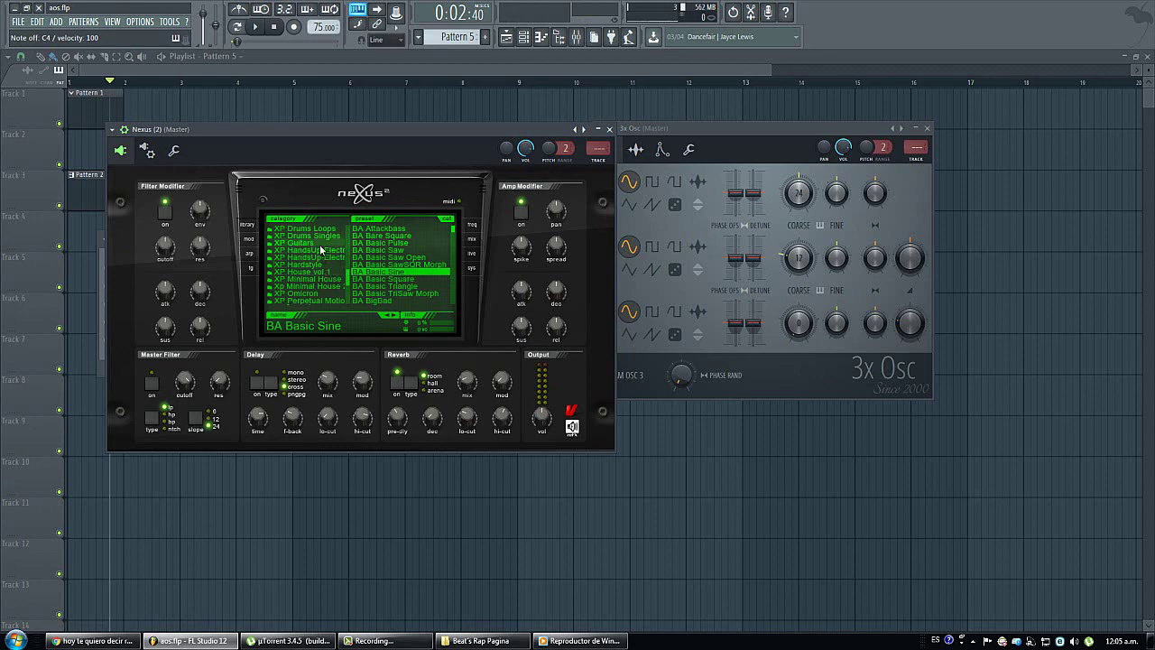
{"action": "left_click", "coordinate": [316, 243]}
{"action": "left_click", "coordinate": [405, 285]}
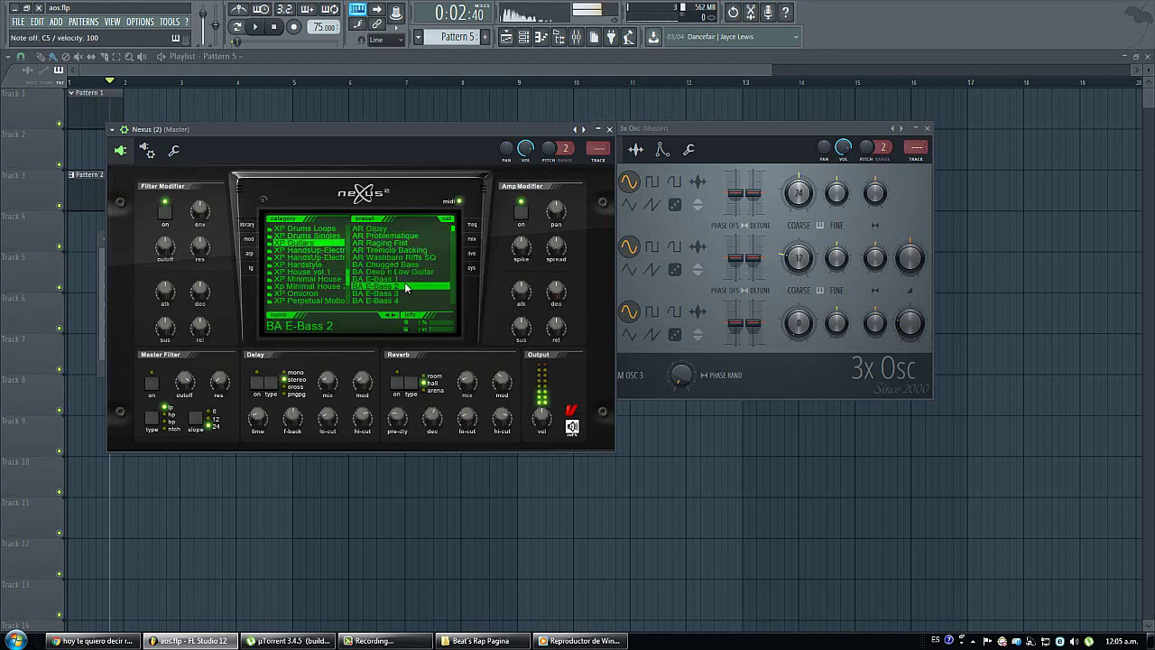
Step: Return Nexus to the BA Basic Sine preset in the Bass category and move its window out of the way
{"action": "scroll", "coordinate": [331, 258], "scroll_direction": "up", "scroll_amount": 8}
{"action": "left_click", "coordinate": [326, 235]}
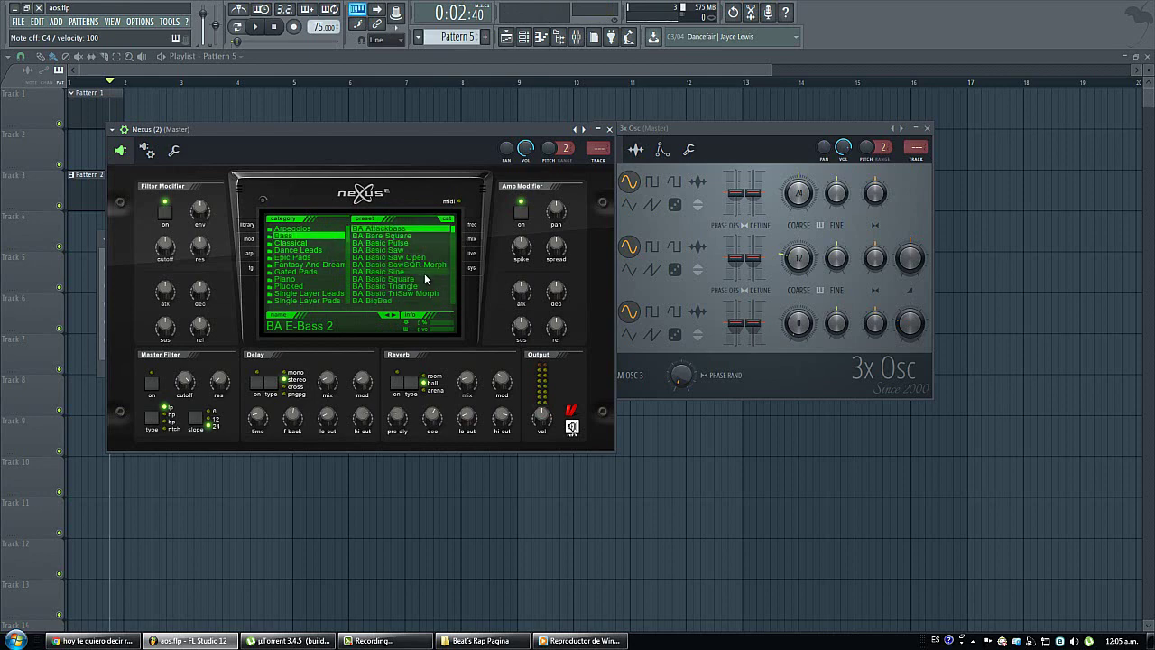
{"action": "left_click", "coordinate": [425, 272]}
{"action": "left_click_drag", "start_coordinate": [499, 135], "coordinate": [483, 357]}
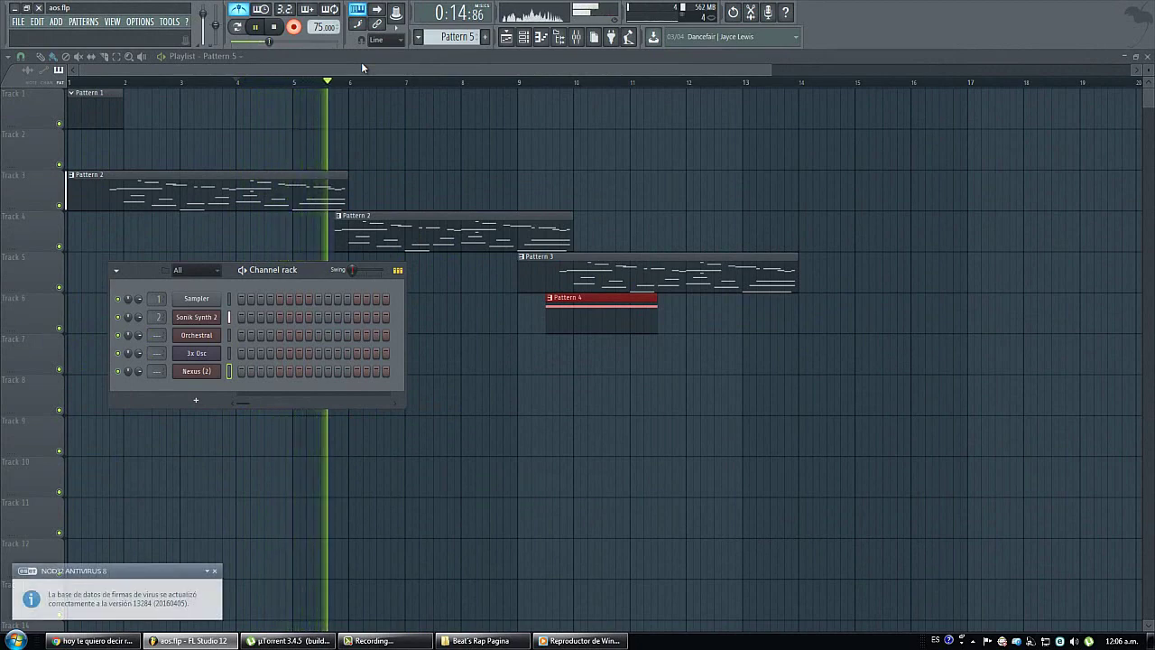
Step: Try to record a Nexus bass part into Pattern 5 over the song, restarting the take
{"action": "key", "text": "space"}
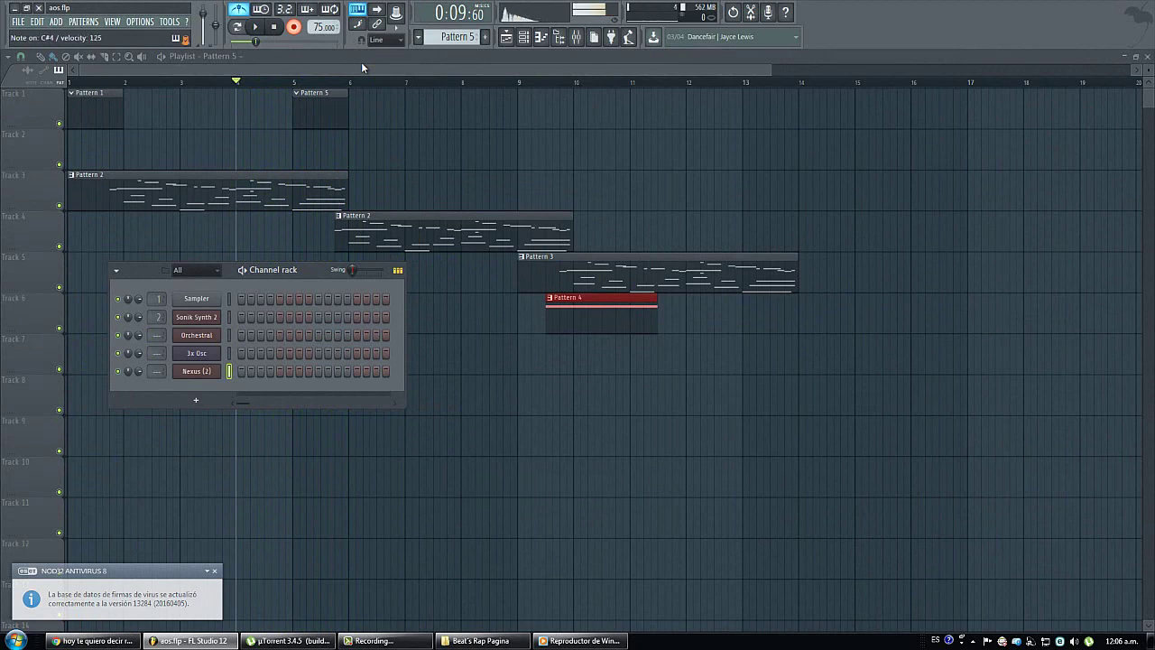
{"action": "key", "text": "space"}
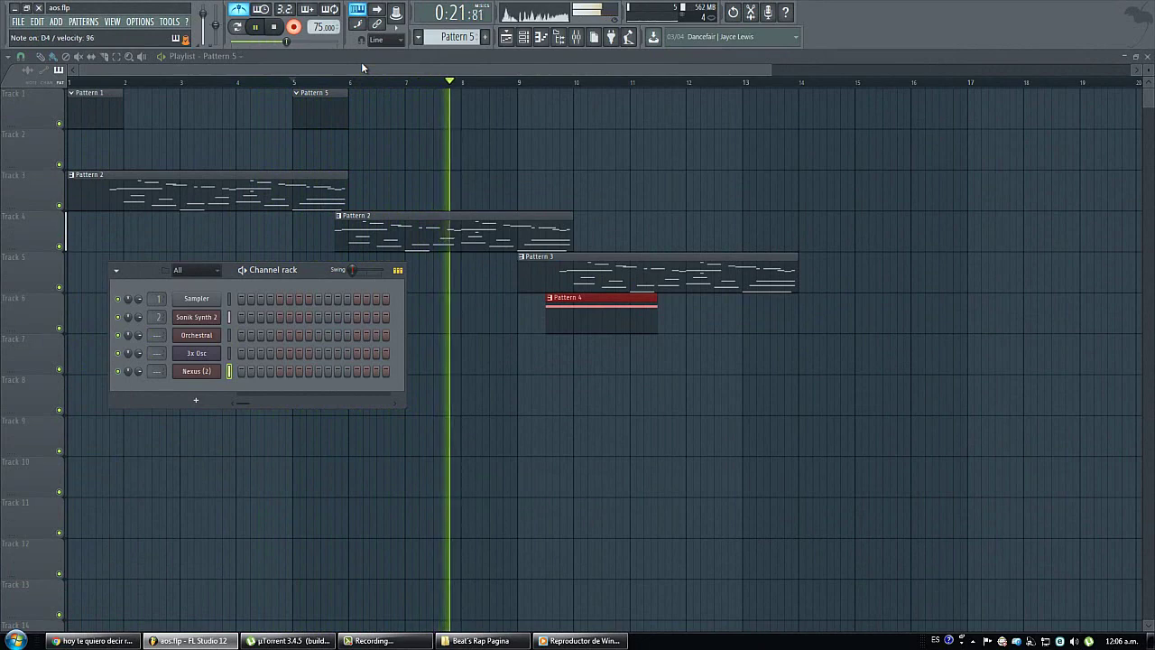
{"action": "key", "text": "space"}
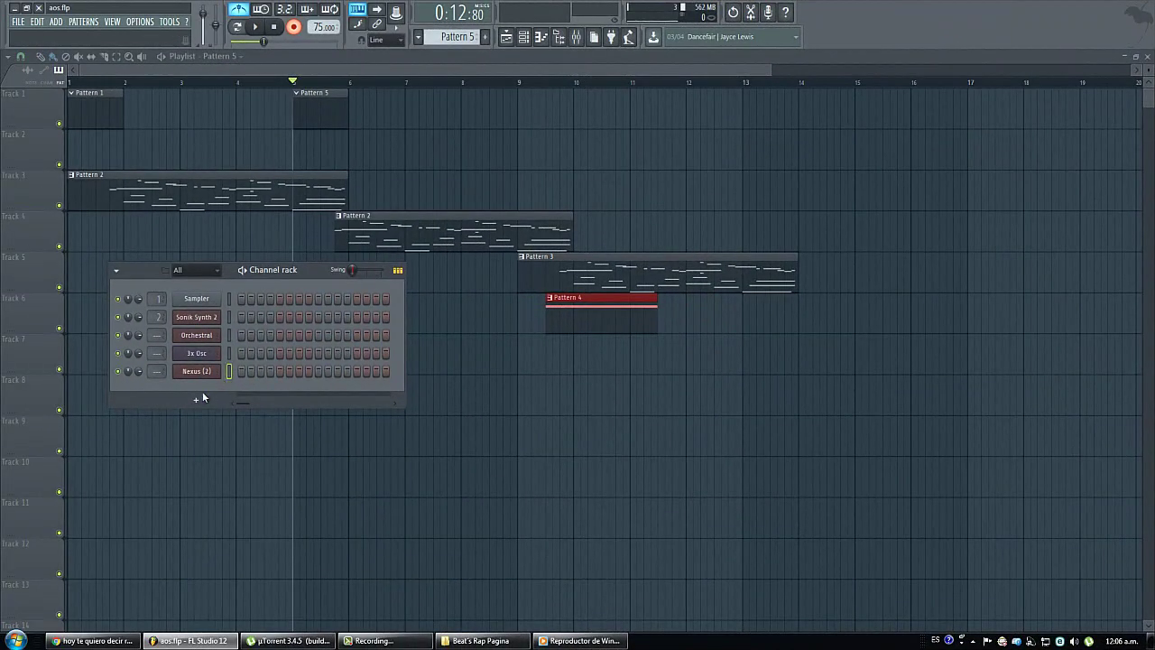
Step: Add a Dimension Pro channel, audition Hammond Jazz 1 and load Hammond Jazz 2 (dry) from the Organs category
{"action": "left_click", "coordinate": [196, 398]}
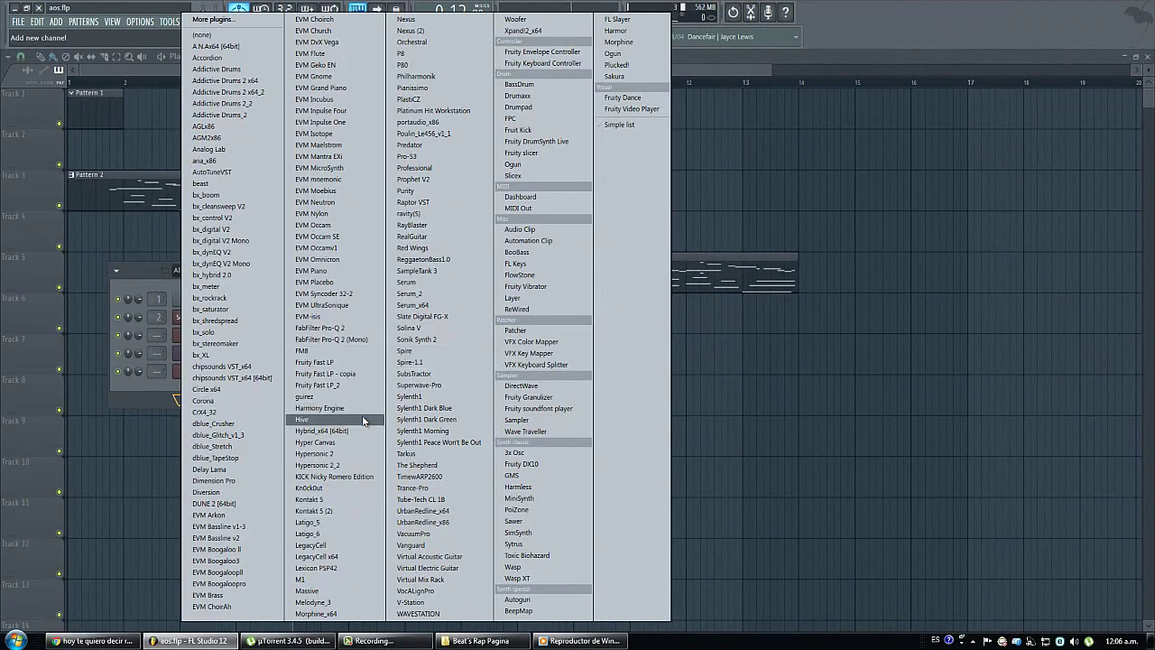
{"action": "left_click", "coordinate": [225, 481]}
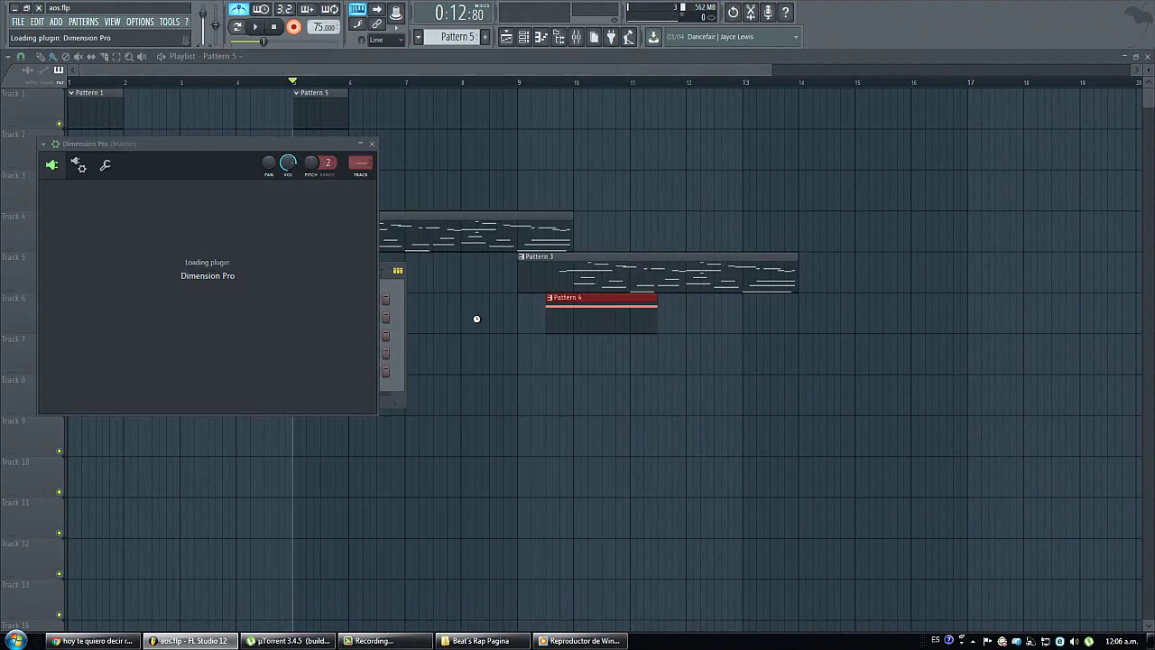
{"action": "left_click", "coordinate": [357, 207]}
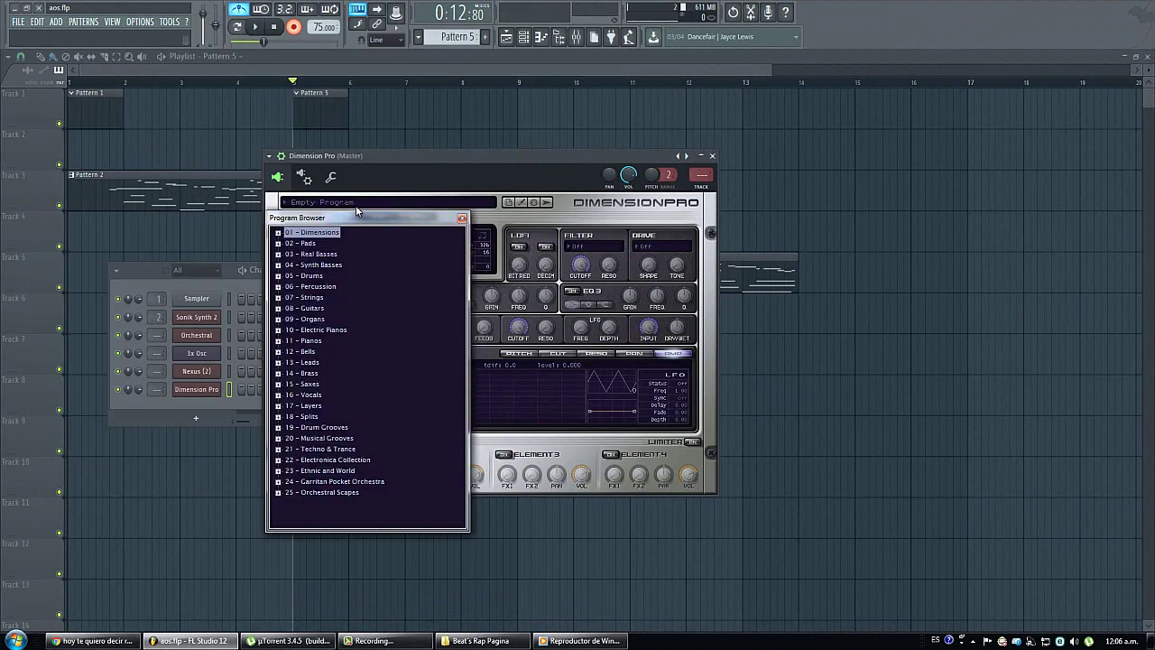
{"action": "left_click", "coordinate": [278, 320]}
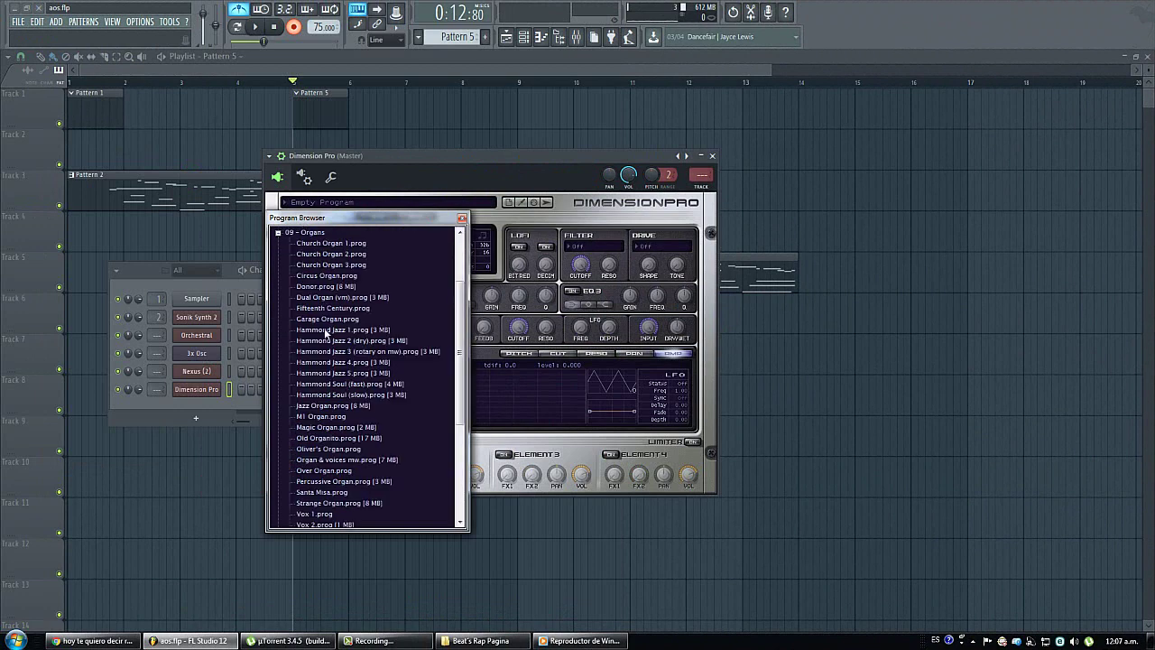
{"action": "left_click", "coordinate": [327, 330]}
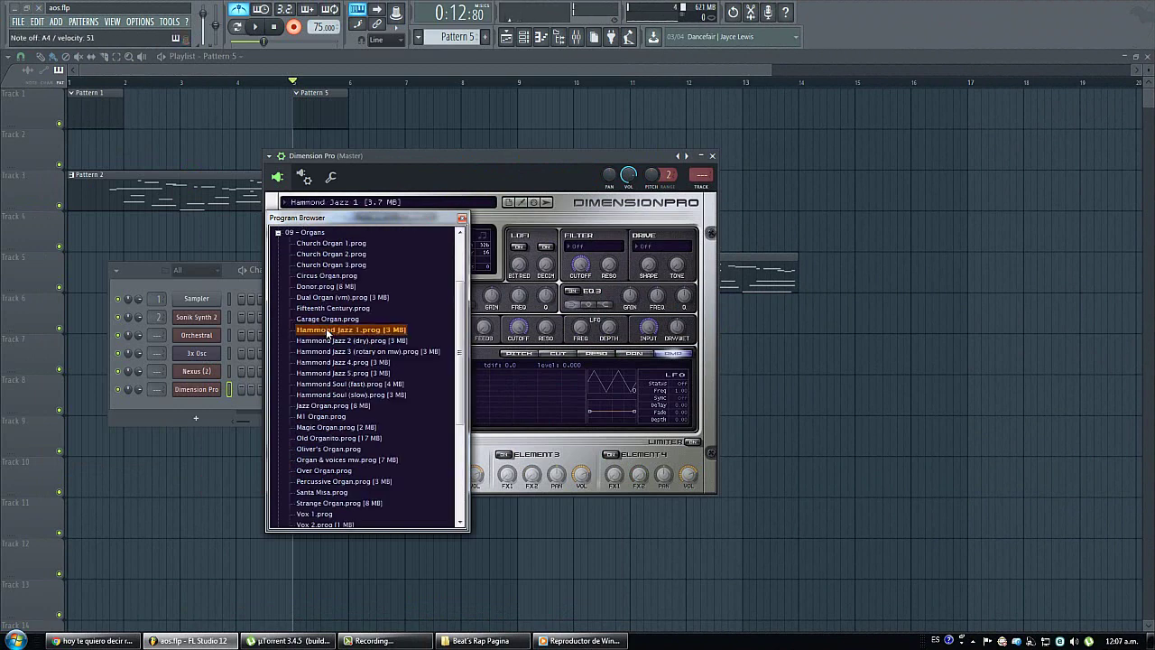
{"action": "left_click", "coordinate": [342, 342]}
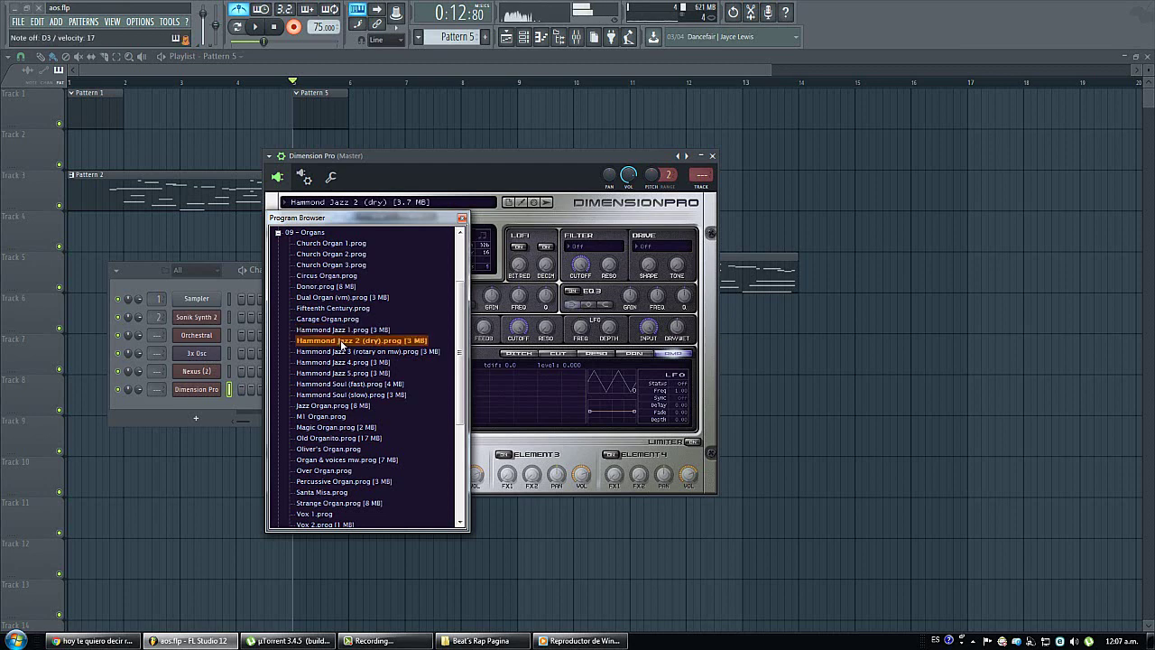
Step: Record the organ part into Pattern 5 from bar 5, turn off recording and move the clip to bar 6
{"action": "right_click", "coordinate": [871, 490]}
{"action": "key", "text": "space"}
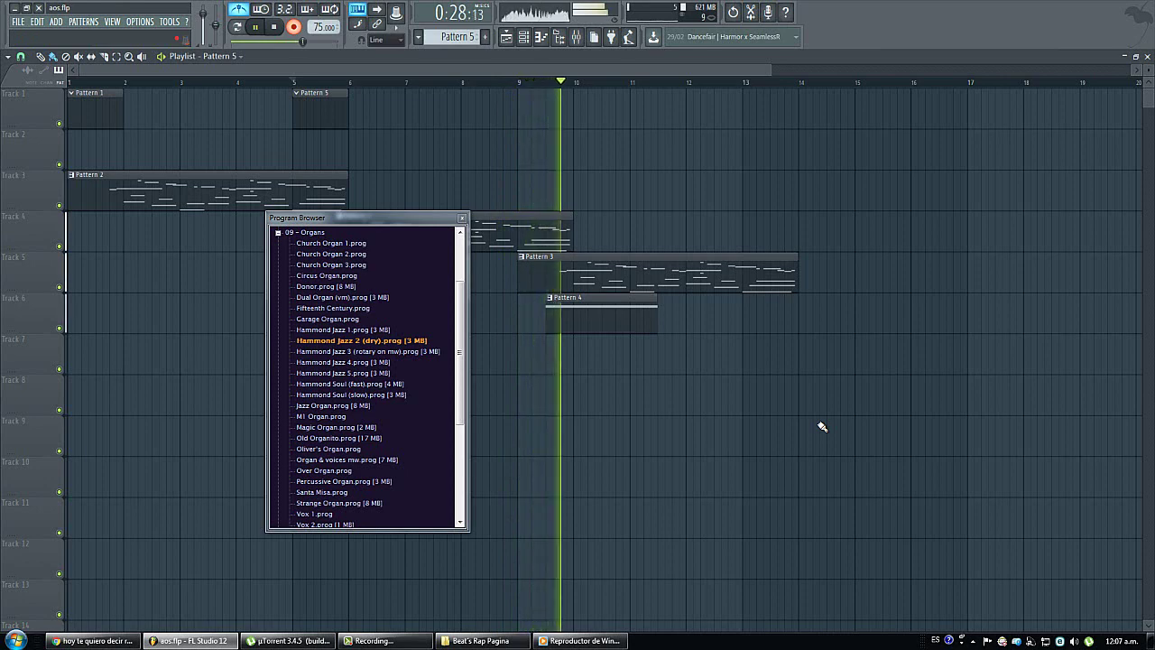
{"action": "key", "text": "space"}
{"action": "left_click", "coordinate": [295, 28]}
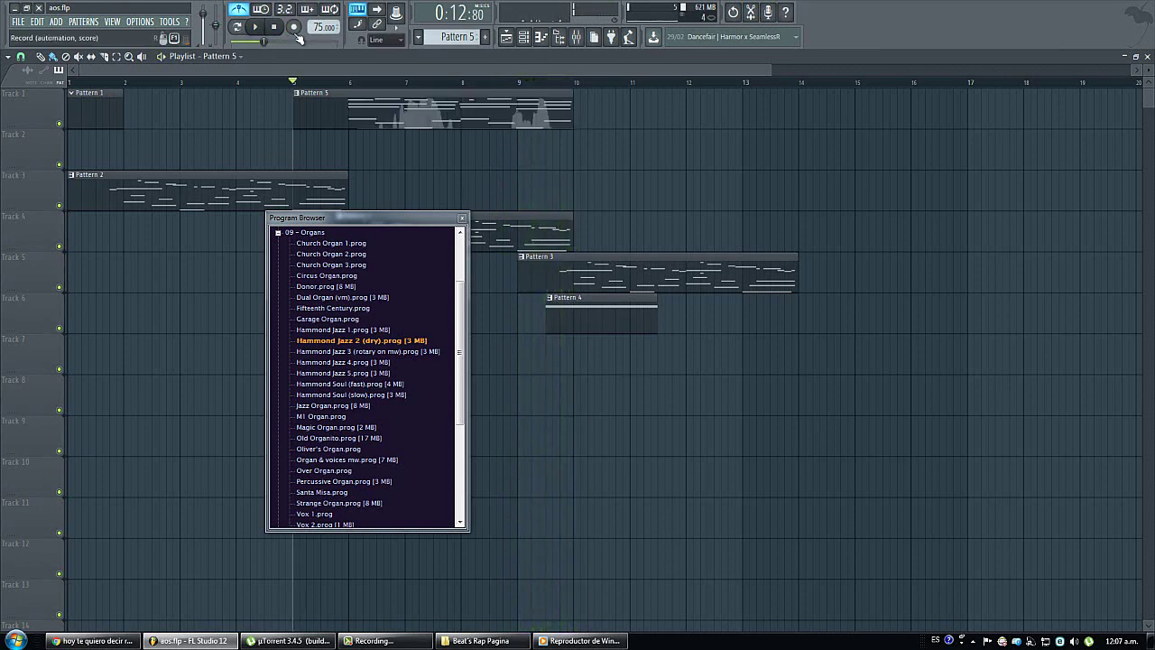
{"action": "left_click_drag", "start_coordinate": [415, 117], "coordinate": [470, 117]}
Step: Open the Dimension Pro piano roll and shift all recorded notes one bar earlier to start at bar 1
{"action": "left_click", "coordinate": [527, 37]}
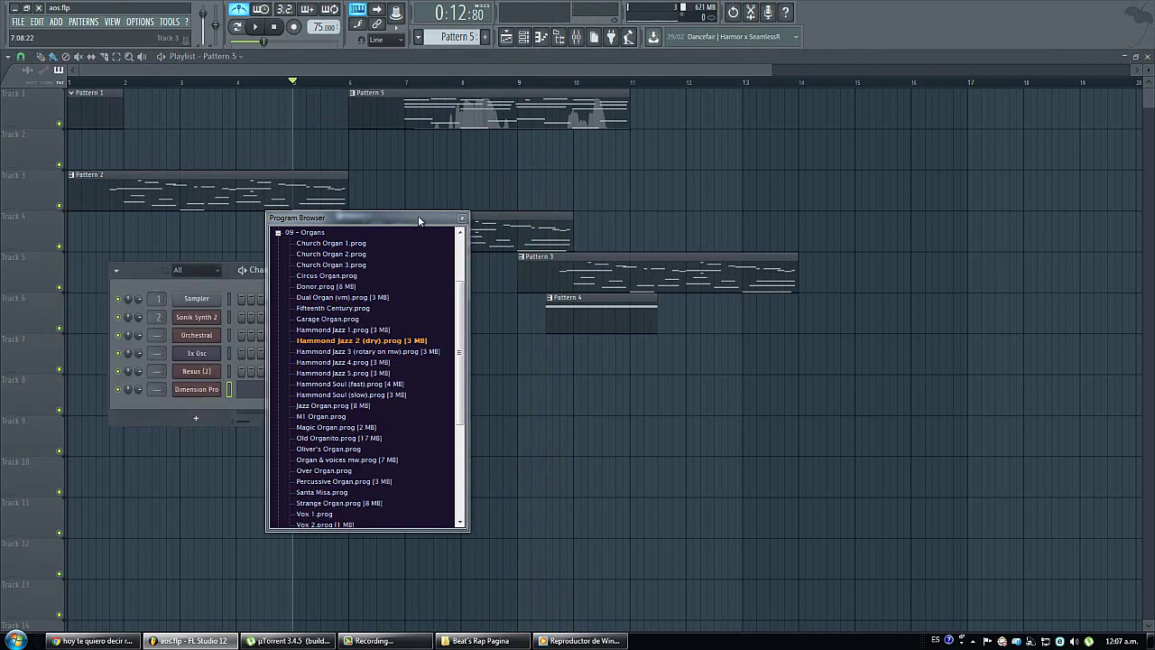
{"action": "left_click_drag", "start_coordinate": [418, 215], "coordinate": [684, 220]}
{"action": "left_click", "coordinate": [330, 386]}
{"action": "scroll", "coordinate": [438, 129], "scroll_direction": "down", "scroll_amount": 5}
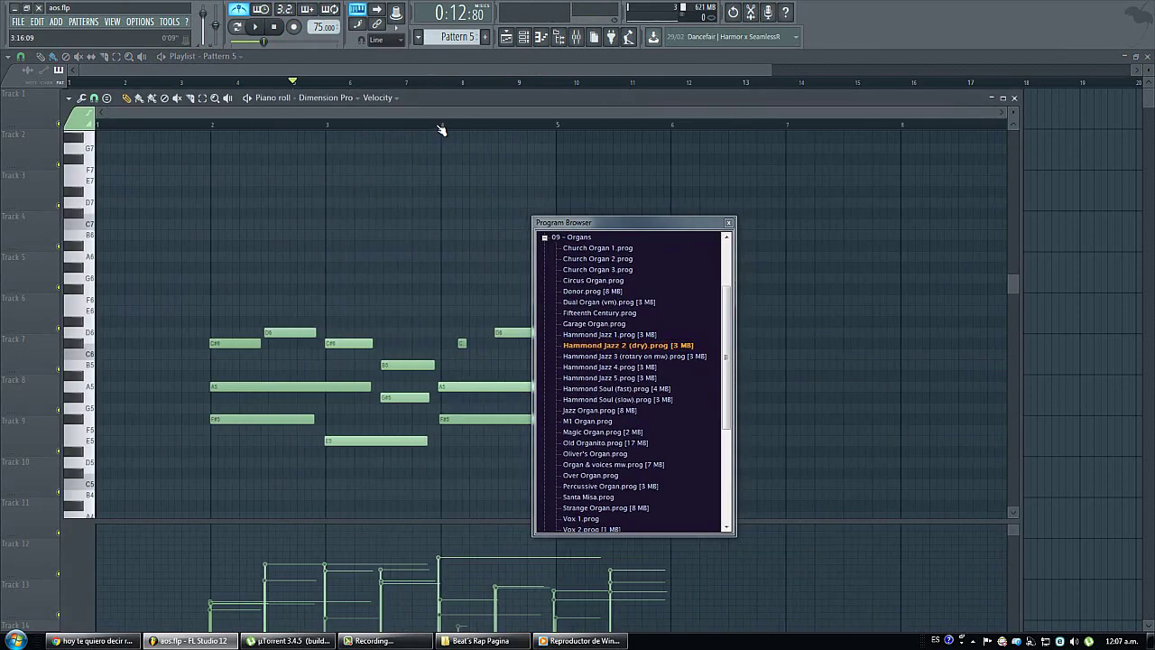
{"action": "left_click_drag", "start_coordinate": [594, 224], "coordinate": [741, 239]}
{"action": "scroll", "coordinate": [735, 271], "scroll_direction": "down", "scroll_amount": 4}
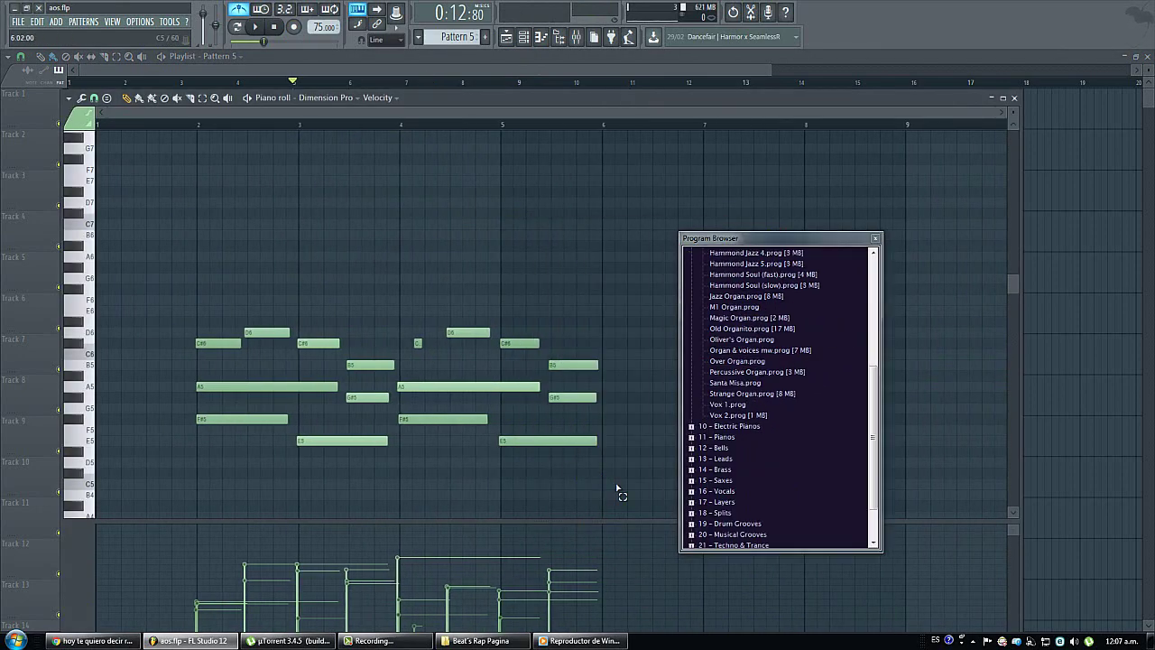
{"action": "key", "text": "ctrl+a"}
{"action": "left_click_drag", "start_coordinate": [199, 343], "coordinate": [101, 339]}
{"action": "left_click", "coordinate": [168, 289], "text": "ctrl"}
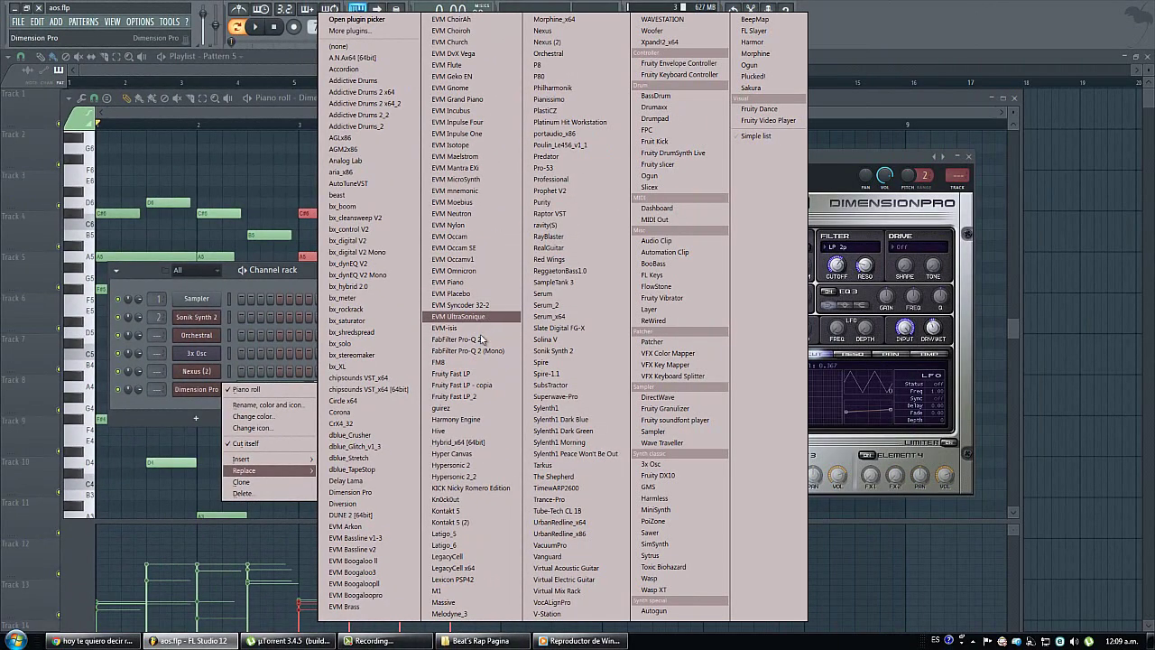
Step: Replace the Dimension Pro channel with LegacyCell x64 and play Pattern 5 with its Vaporization Pad sound
{"action": "left_click", "coordinate": [477, 568]}
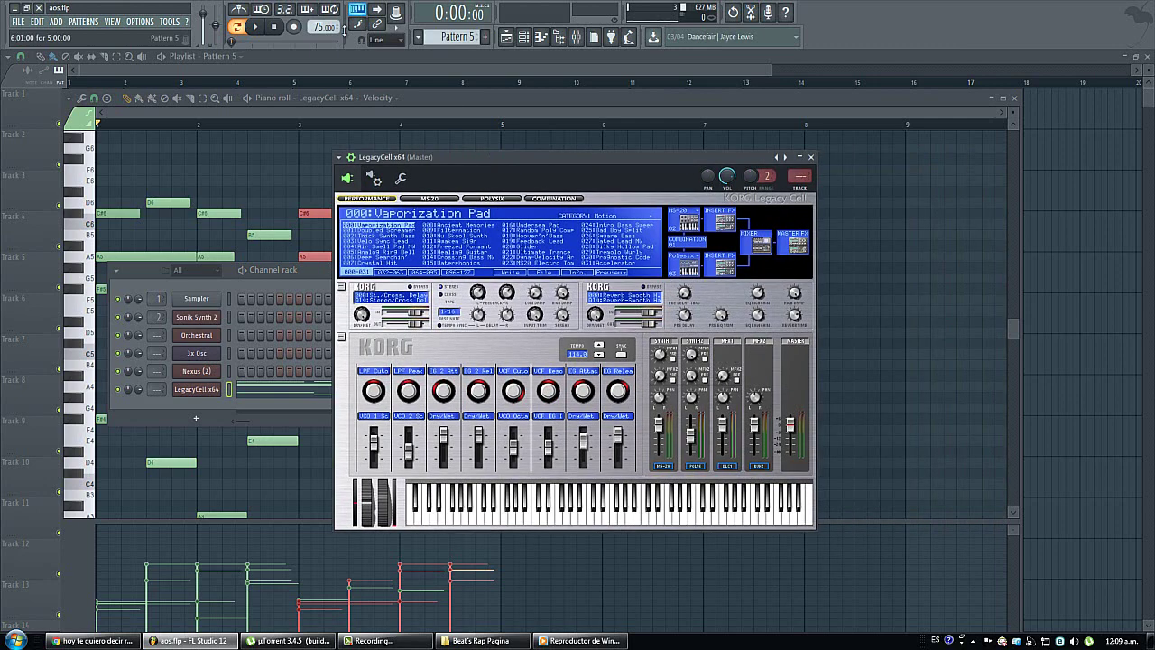
{"action": "left_click", "coordinate": [252, 28]}
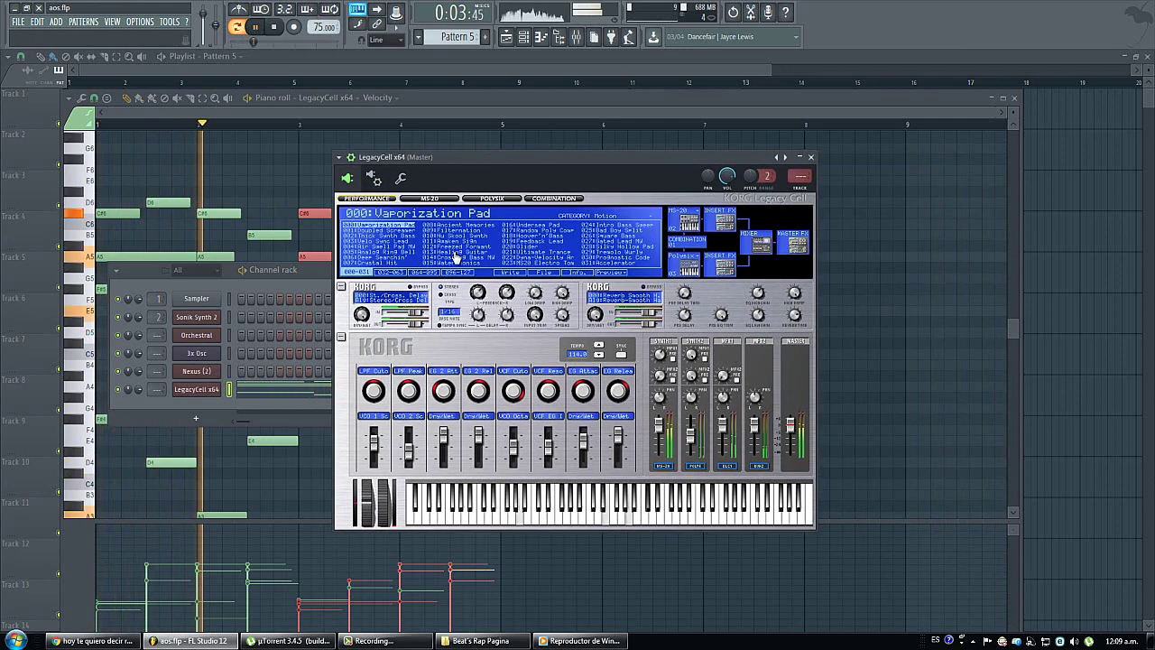
{"action": "key", "text": "space"}
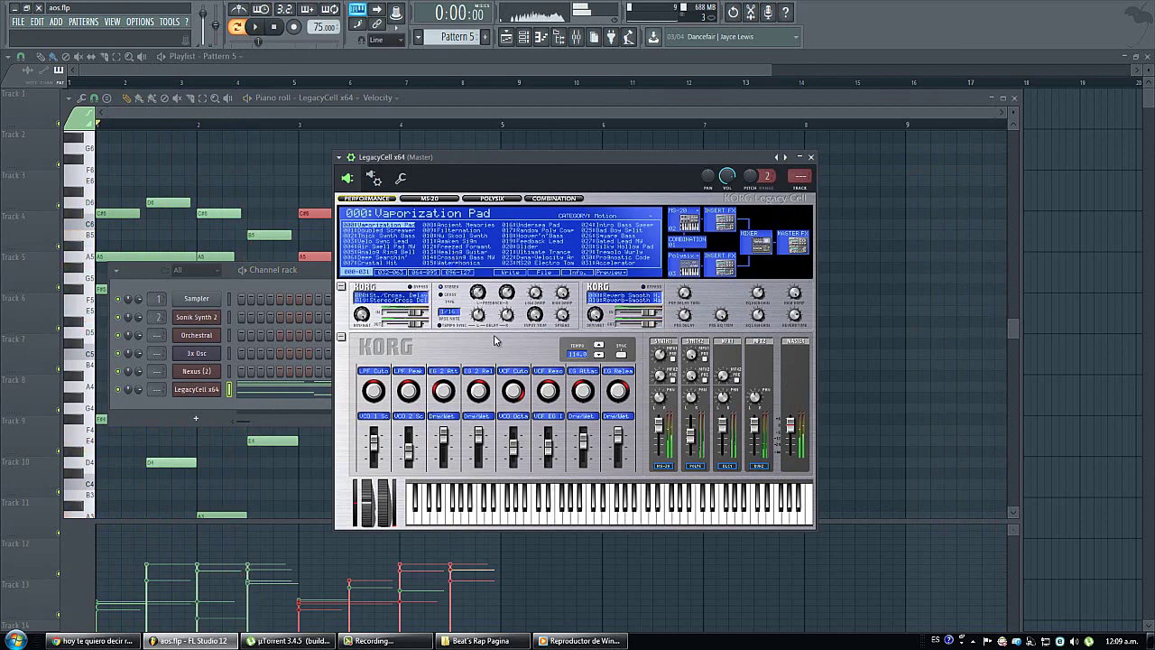
Step: Look through the MS-20, Polysix and Combination pages of LegacyCell
{"action": "left_click", "coordinate": [450, 201]}
{"action": "left_click", "coordinate": [484, 199]}
{"action": "left_click", "coordinate": [442, 201]}
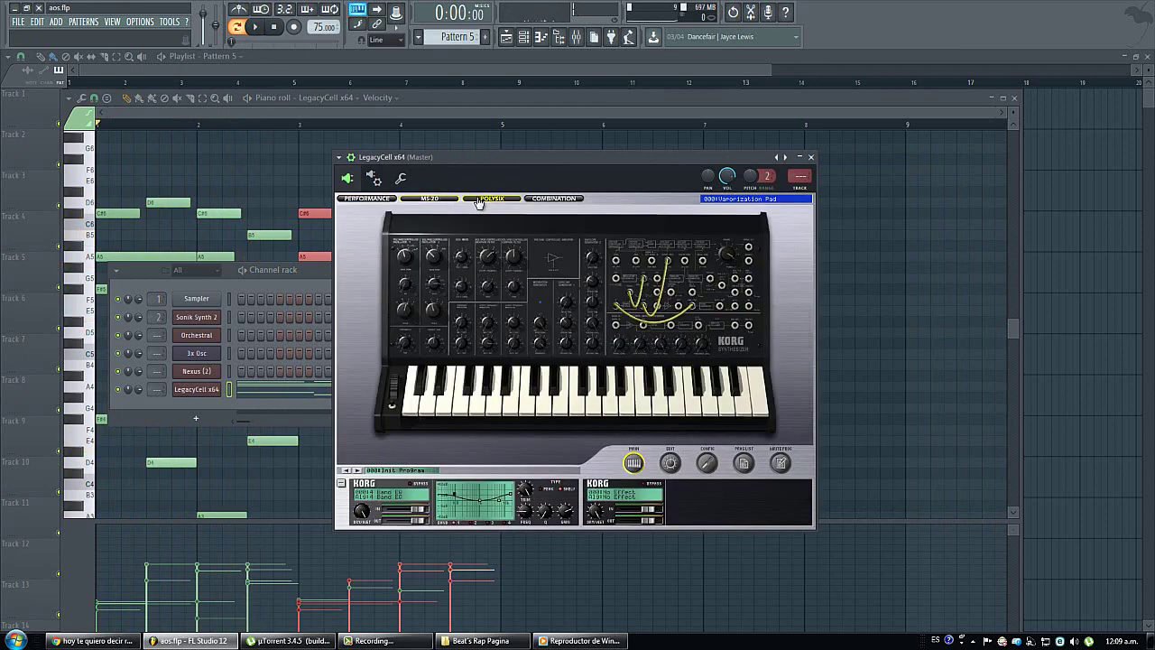
{"action": "left_click", "coordinate": [542, 199]}
{"action": "left_click", "coordinate": [492, 198]}
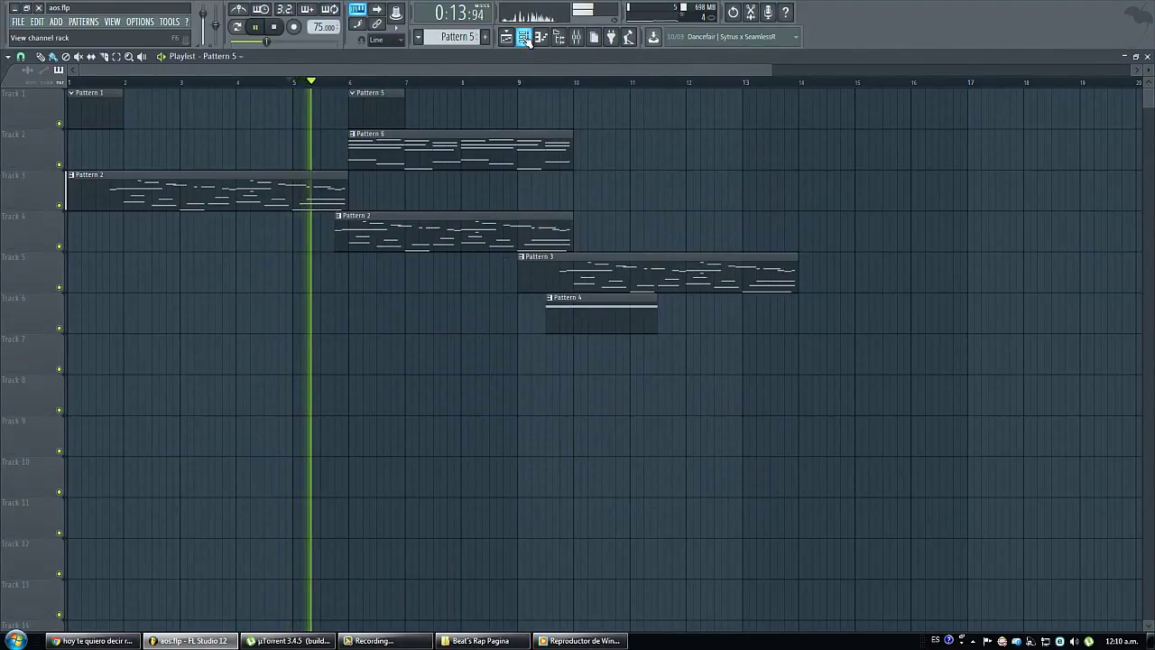
Step: Show the channel rack while the song plays, and stop playback
{"action": "left_click", "coordinate": [523, 38]}
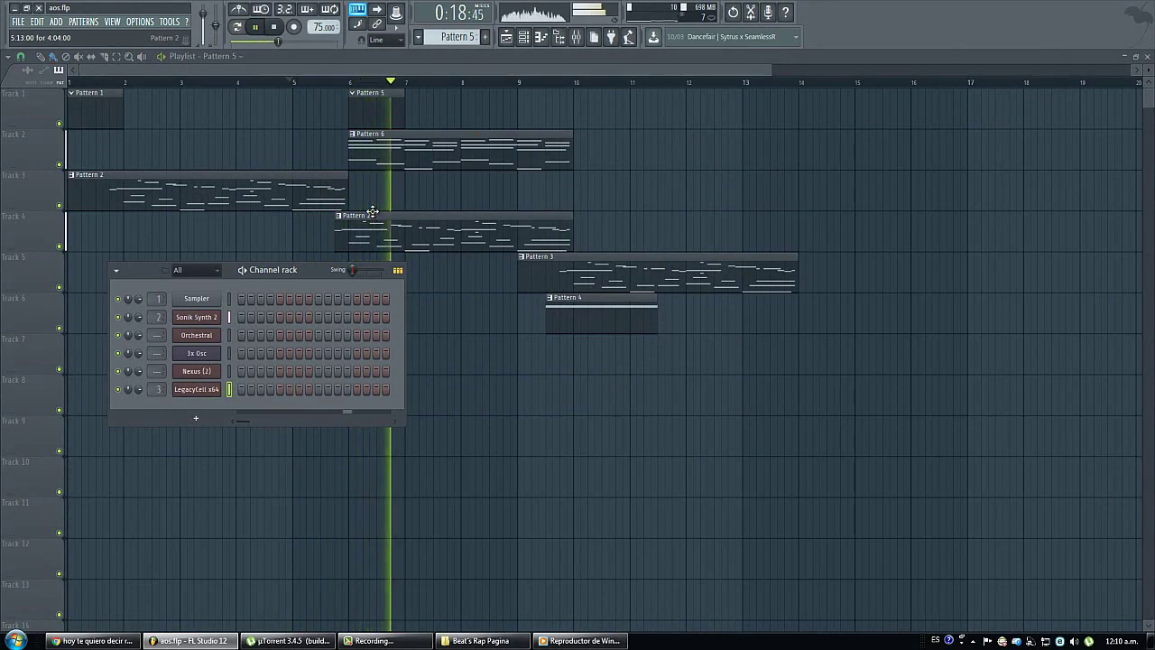
{"action": "key", "text": "space"}
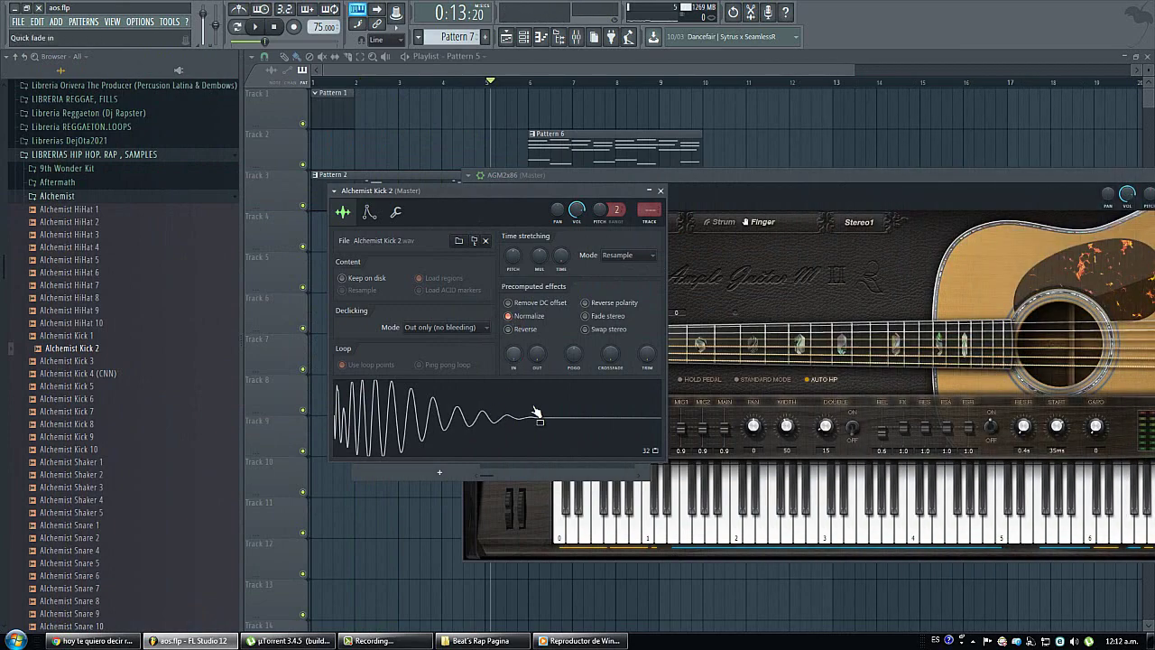
Step: Place the Alchemist Kick 2 sample as an audio clip on Track 12 near bar 2
{"action": "left_click", "coordinate": [538, 417]}
{"action": "left_click_drag", "start_coordinate": [499, 420], "coordinate": [354, 558]}
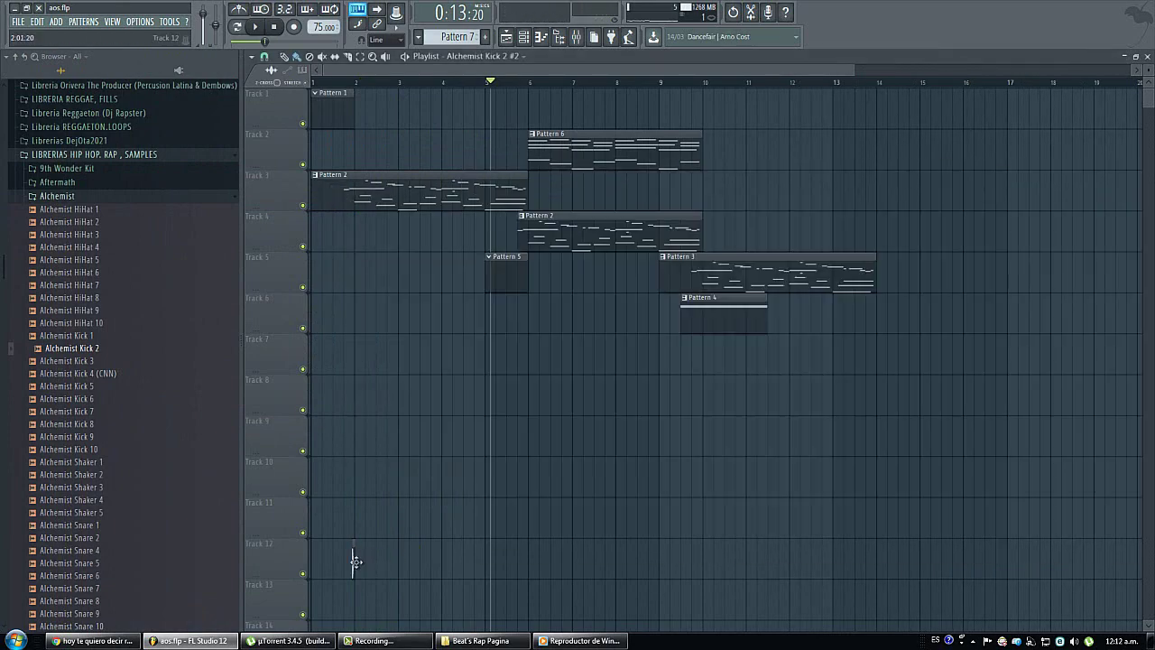
Step: Play the song, move the Alchemist Kick 2 clip to the start of bar 10 on Track 7, and save the project
{"action": "key", "text": "space"}
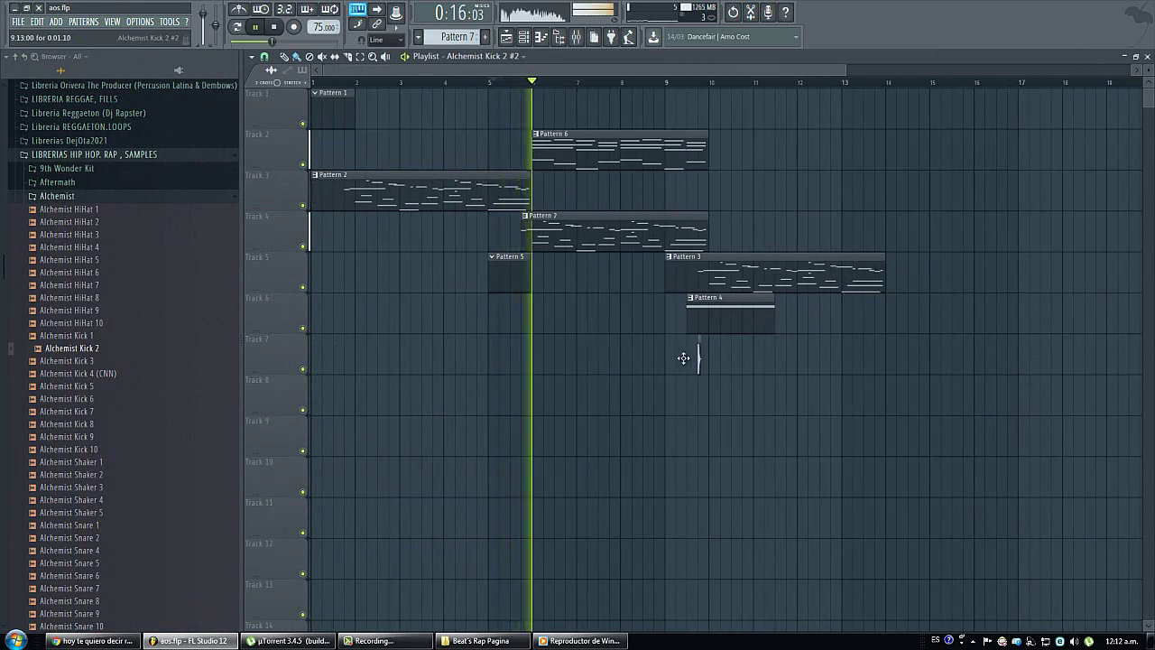
{"action": "key", "text": "ctrl+s"}
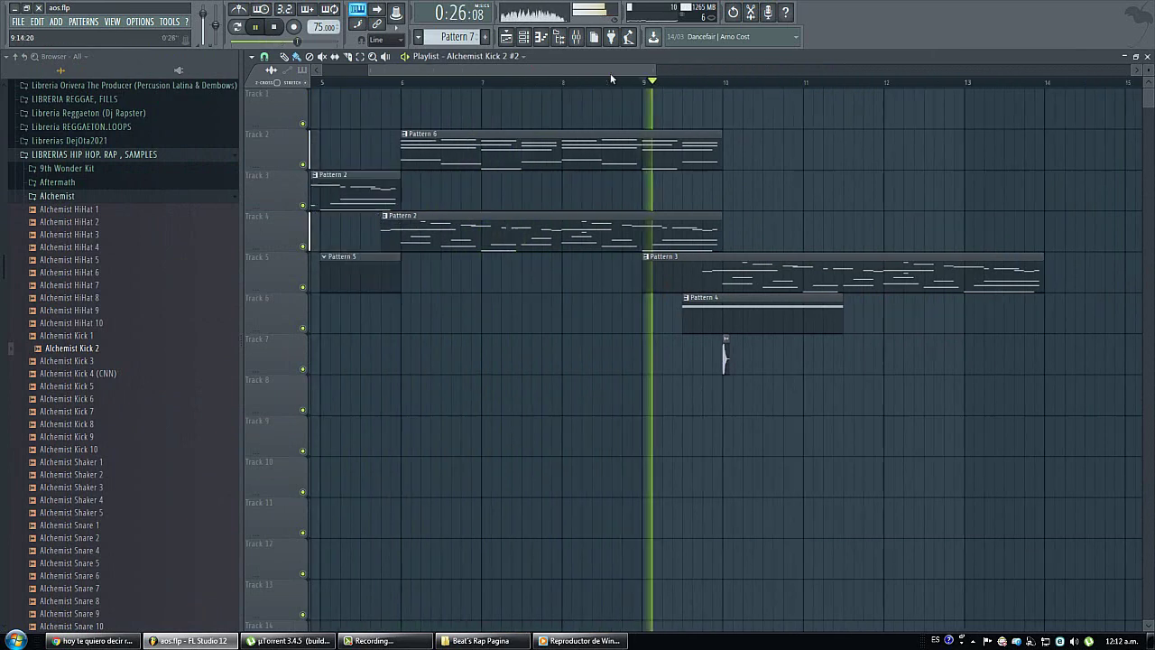
{"action": "scroll", "coordinate": [611, 78], "scroll_direction": "left", "scroll_amount": 3}
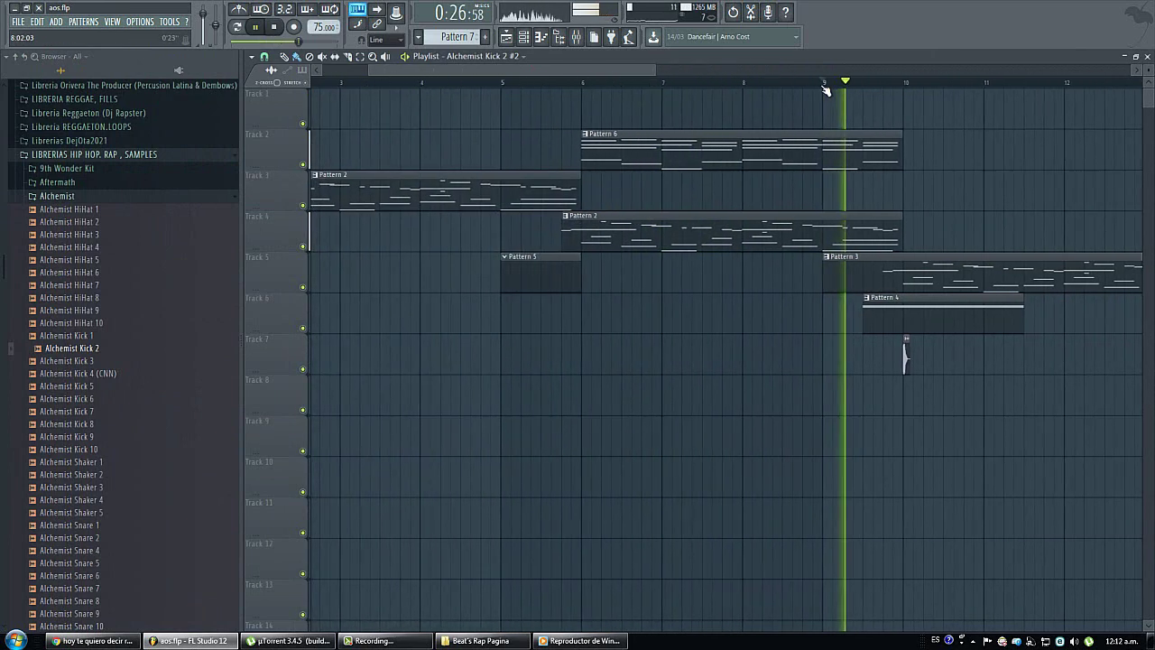
{"action": "key", "text": "space"}
{"action": "scroll", "coordinate": [858, 85], "scroll_direction": "up", "scroll_amount": 3}
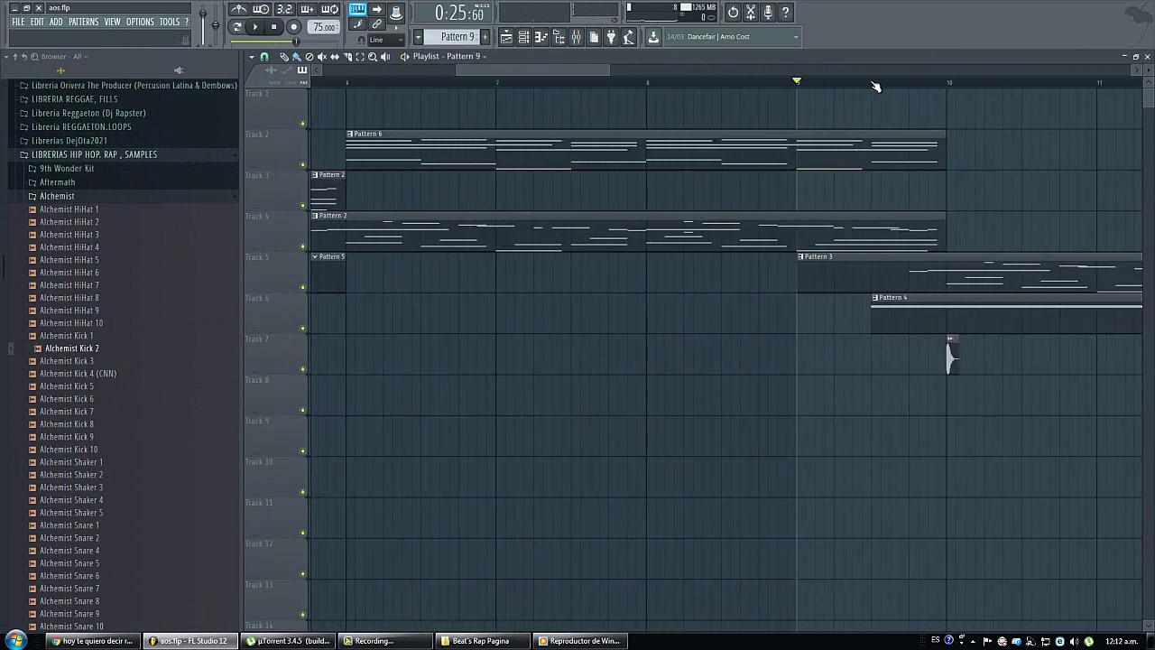
{"action": "scroll", "coordinate": [874, 89], "scroll_direction": "up", "scroll_amount": 1}
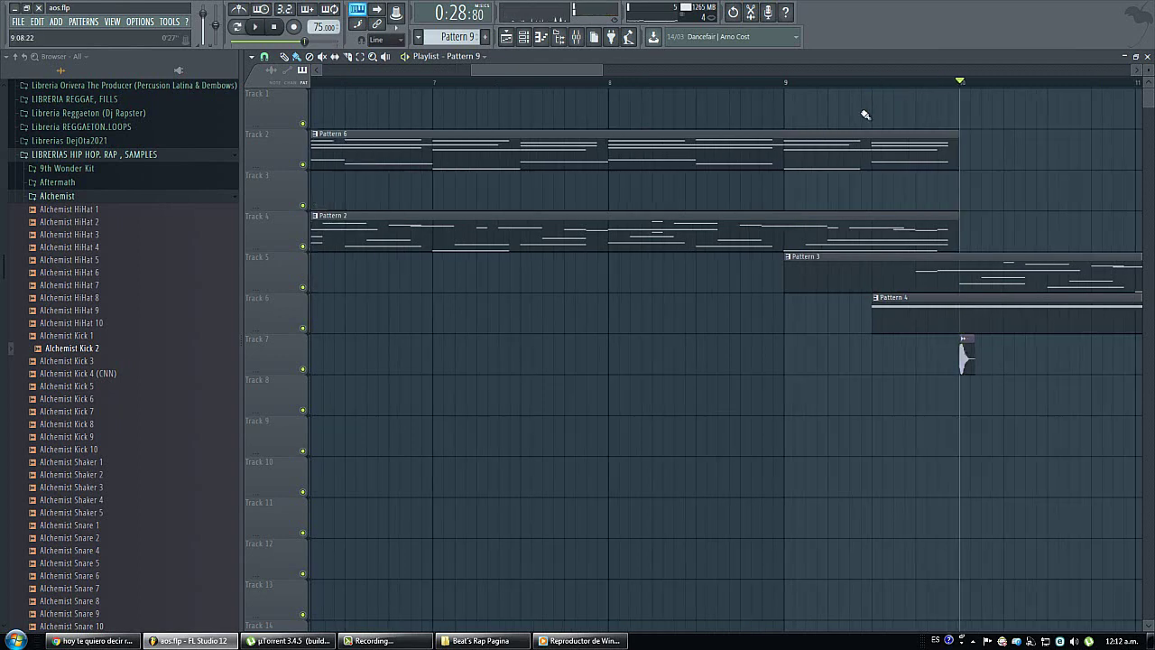
Step: Play from the middle of bar 9 and add two Alchemist Kick 2 clips on Track 7 at steps 8 and 9 of bar 10
{"action": "left_click", "coordinate": [873, 84]}
{"action": "scroll", "coordinate": [874, 86], "scroll_direction": "up", "scroll_amount": 5}
{"action": "scroll", "coordinate": [878, 85], "scroll_direction": "down", "scroll_amount": 7}
{"action": "key", "text": "space"}
{"action": "scroll", "coordinate": [996, 84], "scroll_direction": "up", "scroll_amount": 10}
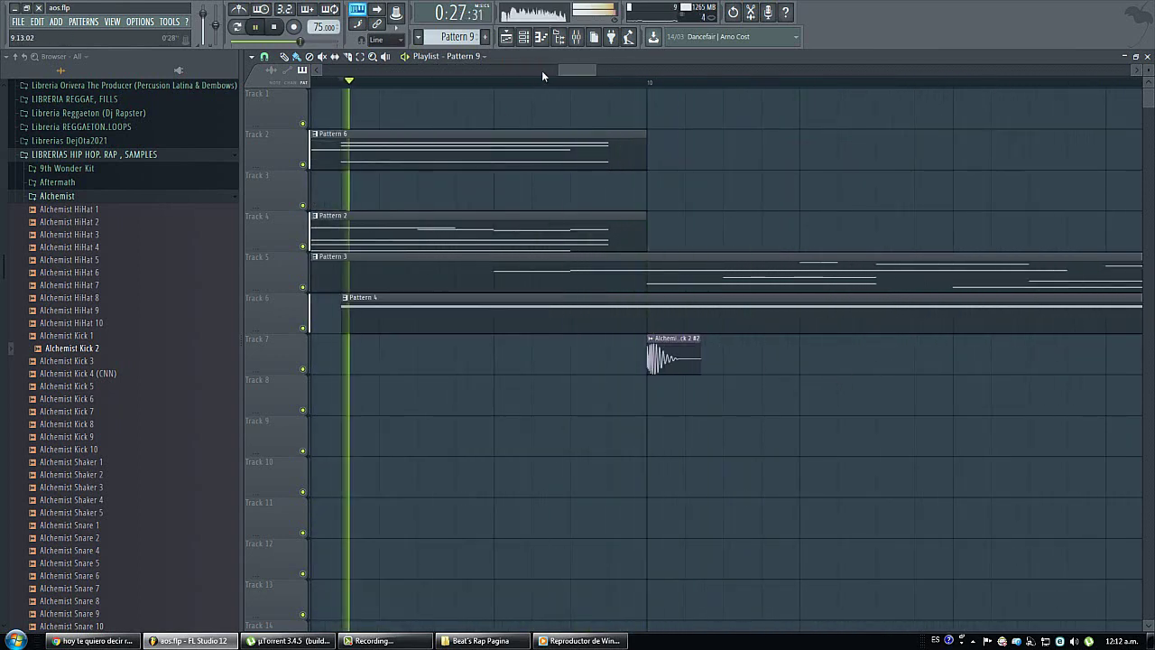
{"action": "left_click", "coordinate": [541, 37]}
{"action": "left_click", "coordinate": [645, 269]}
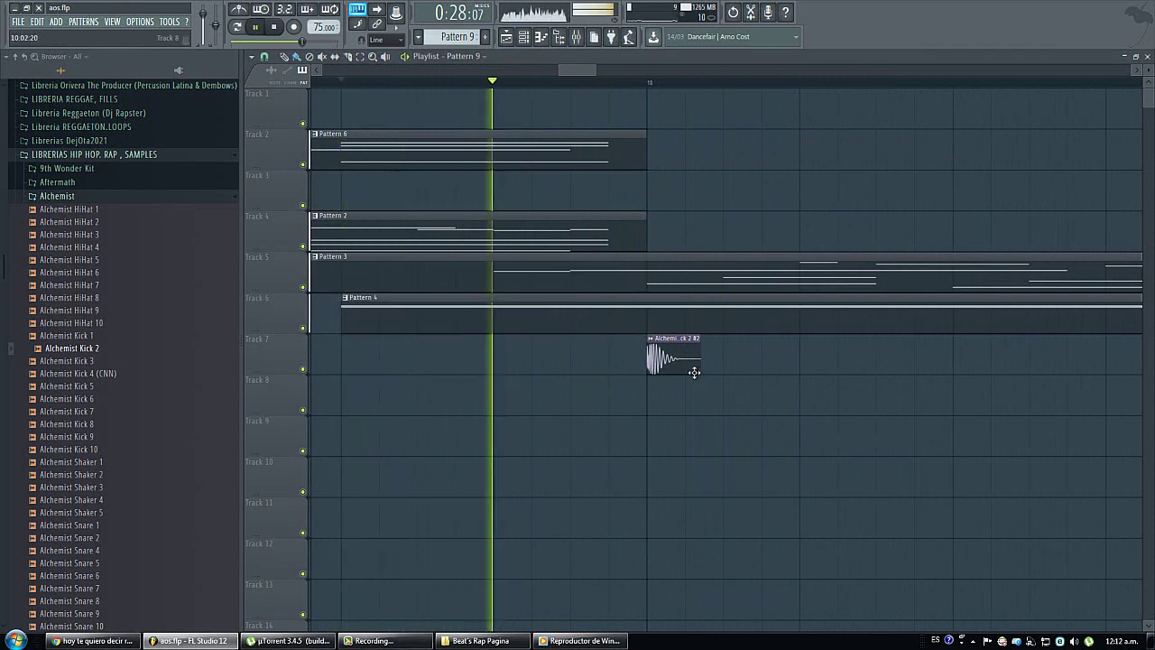
{"action": "scroll", "coordinate": [686, 366], "scroll_direction": "down", "scroll_amount": 2}
{"action": "left_click", "coordinate": [809, 361]}
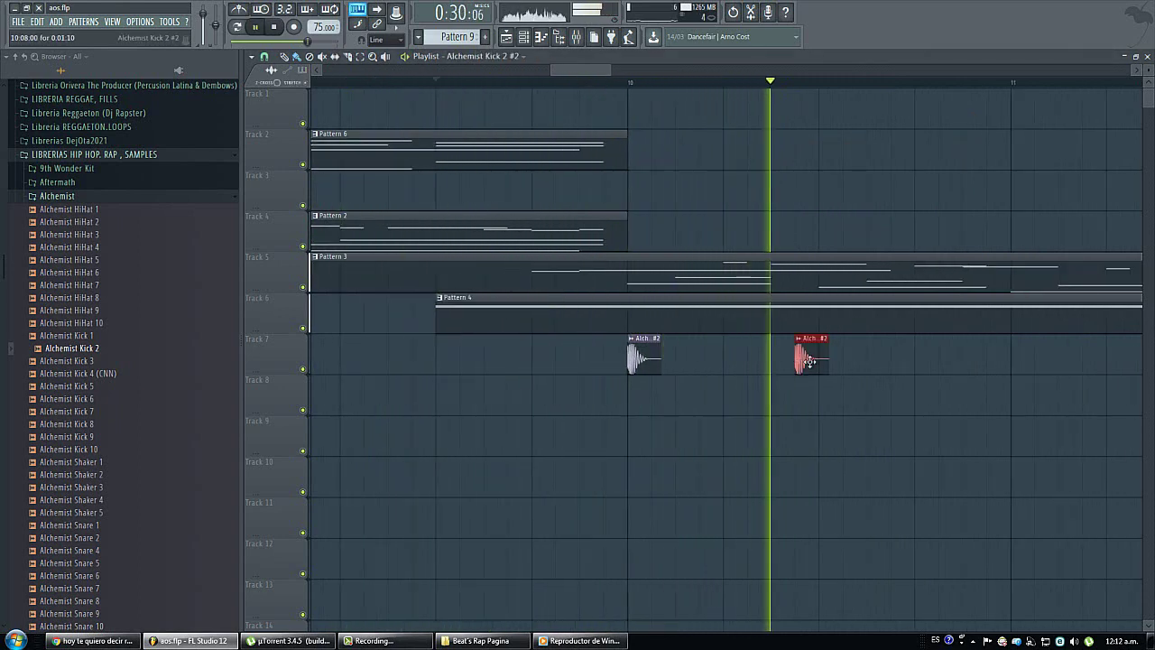
{"action": "key", "text": "space"}
{"action": "key", "text": "space"}
{"action": "left_click_drag", "start_coordinate": [827, 386], "coordinate": [836, 355]}
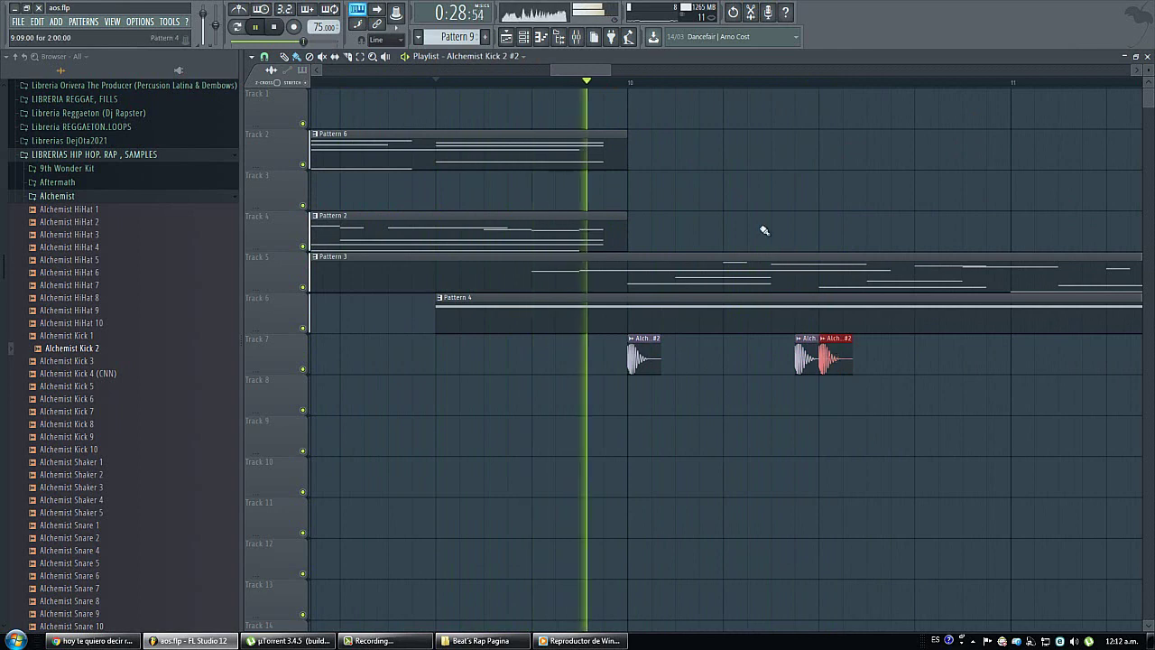
Step: Route the Alchemist Kick 2 audio clip channel to mixer track 4 and show the mixer
{"action": "double_click", "coordinate": [829, 363]}
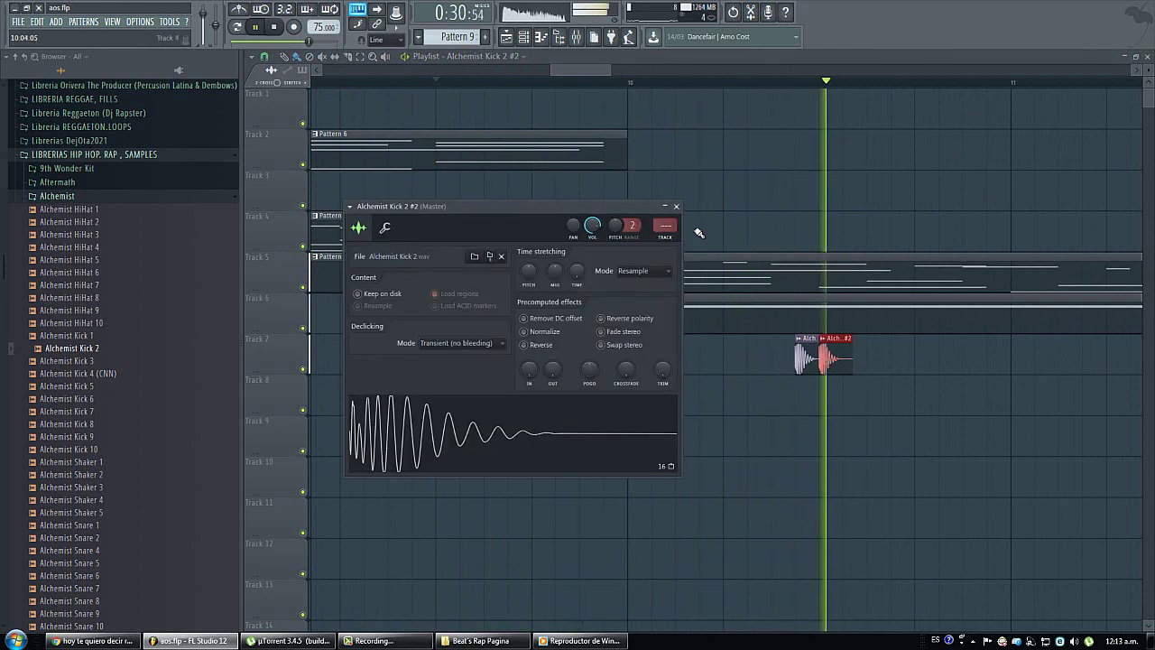
{"action": "key", "text": "ctrl+l"}
{"action": "key", "text": "F9"}
{"action": "left_click_drag", "start_coordinate": [858, 207], "coordinate": [732, 219]}
{"action": "key", "text": "z"}
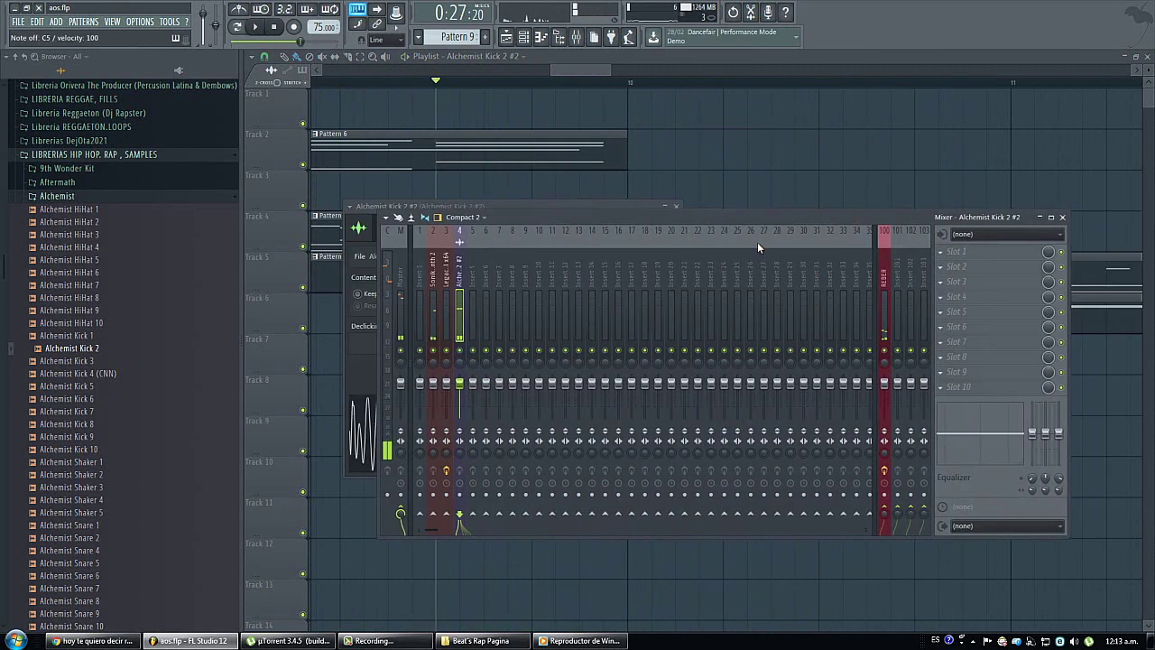
Step: Load Maximus in the first effect slot of the kick's mixer track, advance to the next preset and look at its high band
{"action": "left_click", "coordinate": [944, 257]}
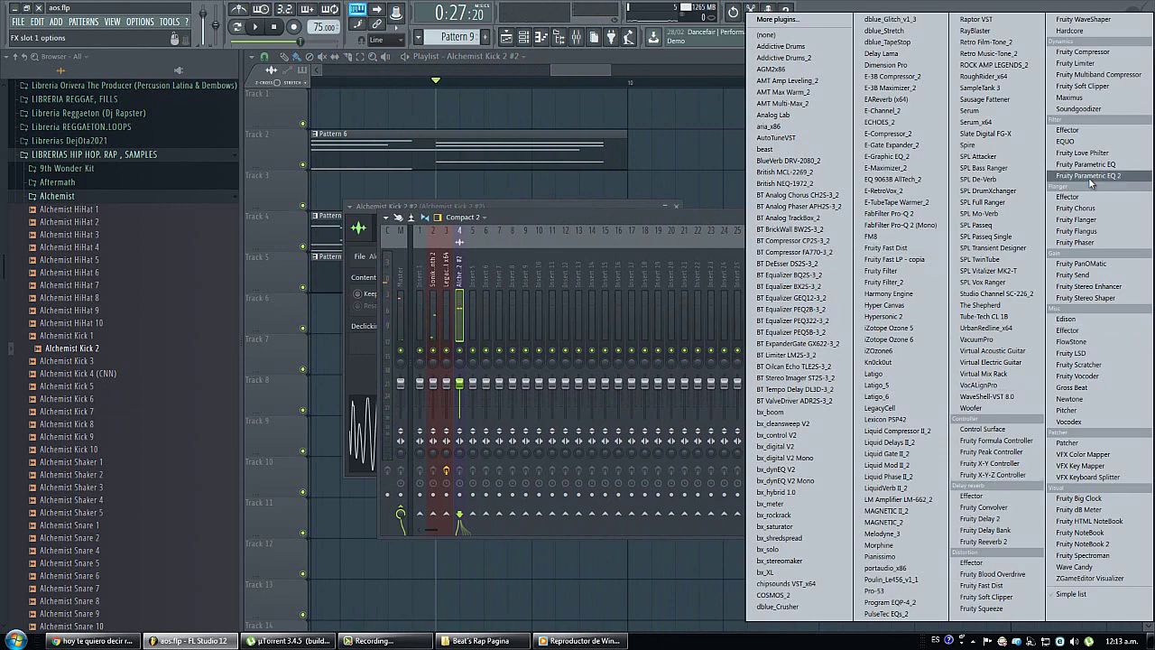
{"action": "left_click", "coordinate": [1074, 98]}
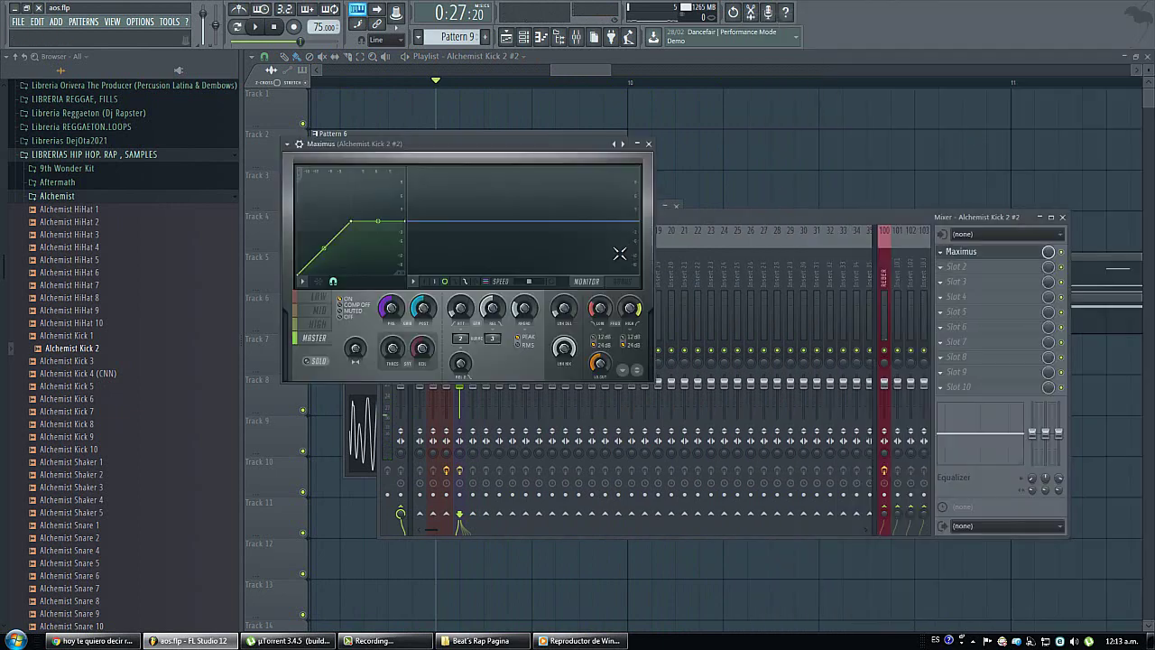
{"action": "left_click", "coordinate": [623, 144]}
{"action": "left_click", "coordinate": [672, 259]}
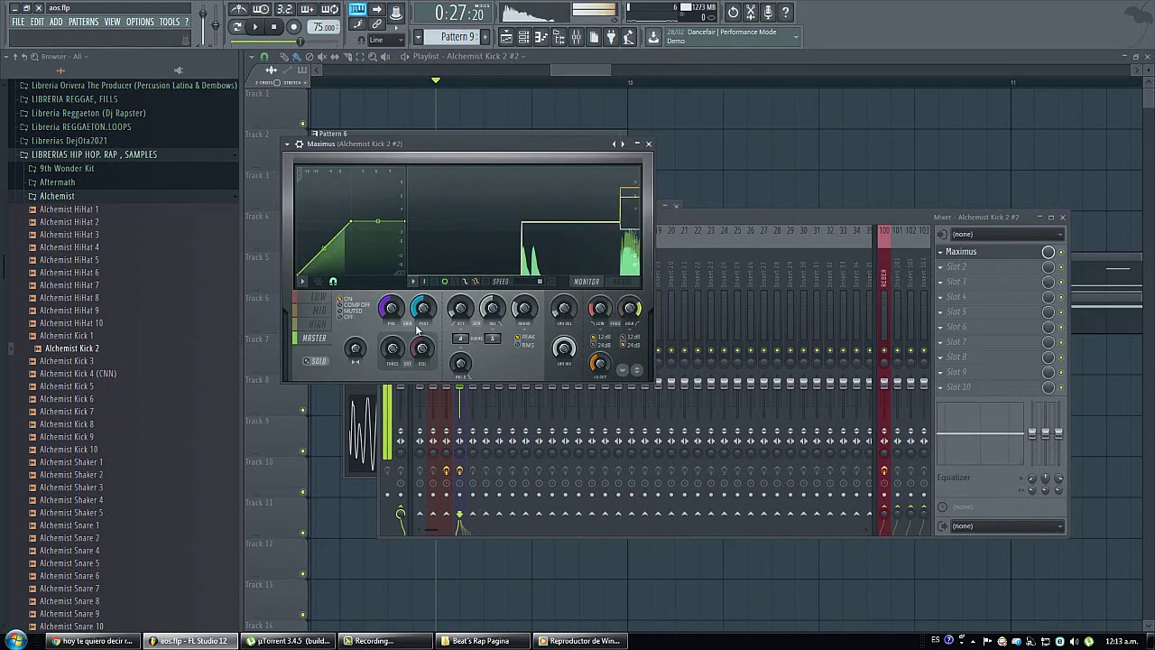
{"action": "left_click", "coordinate": [318, 324]}
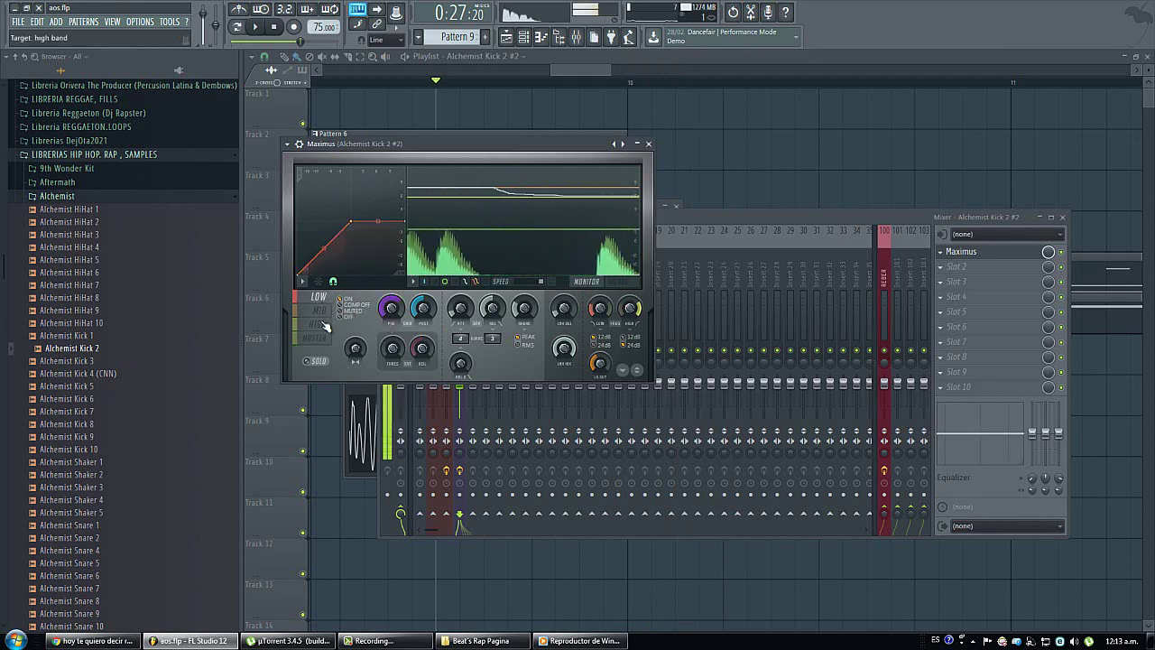
{"action": "left_click", "coordinate": [818, 222]}
Step: Add bx_boom in the kick's second effect slot and set its boom! amount to 64
{"action": "left_click", "coordinate": [955, 268]}
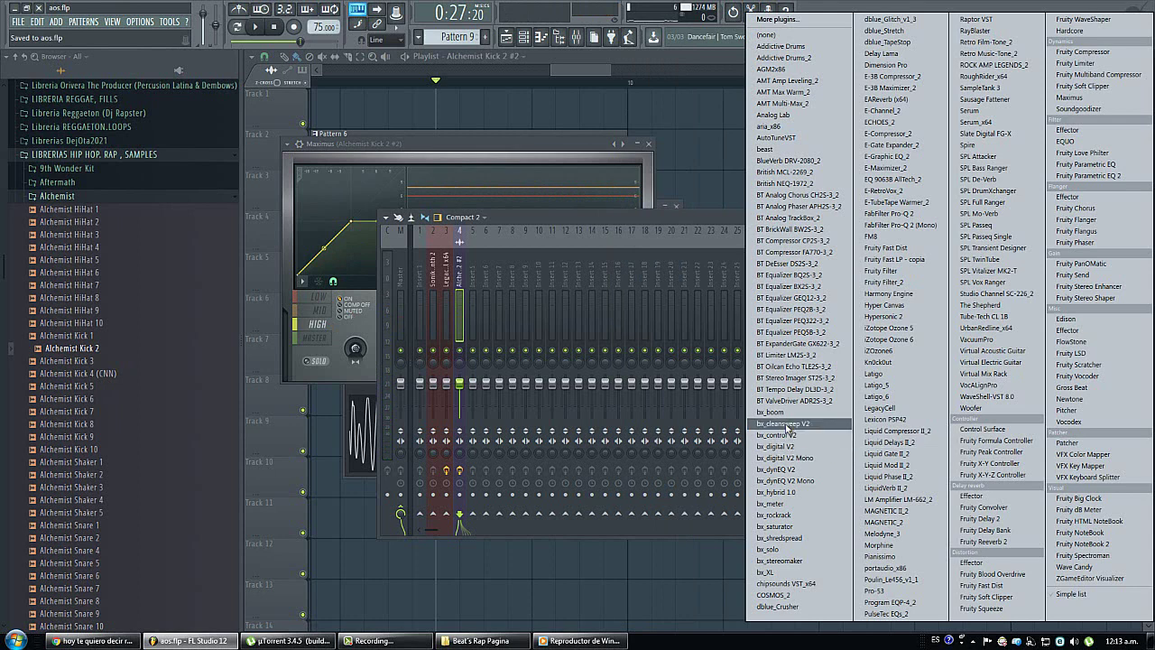
{"action": "left_click", "coordinate": [783, 423]}
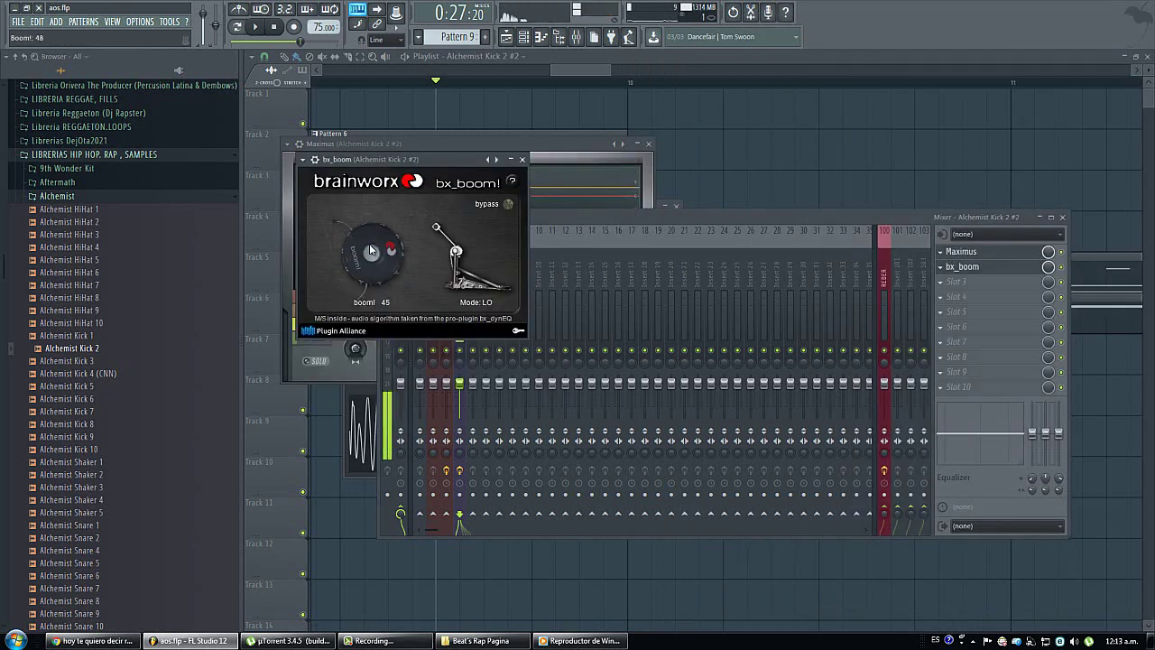
{"action": "left_click_drag", "start_coordinate": [366, 214], "coordinate": [368, 238]}
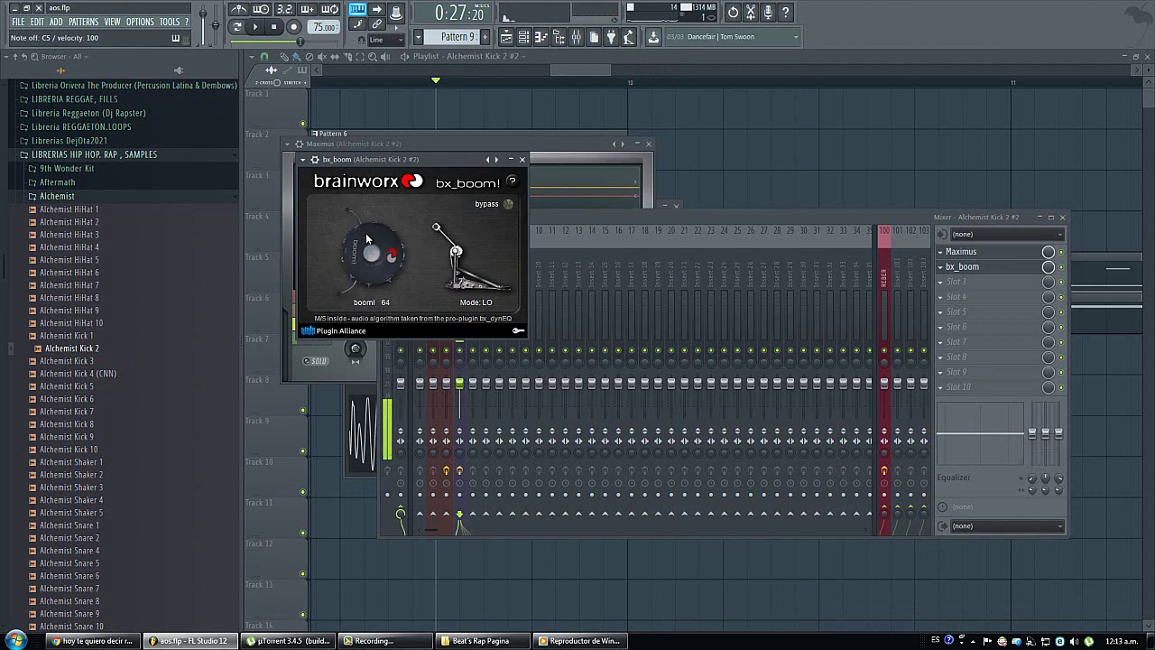
Step: Close the plugin and mixer windows, play the song, and add a kick clip on Track 7 at the start of bar 11
{"action": "key", "text": "F6"}
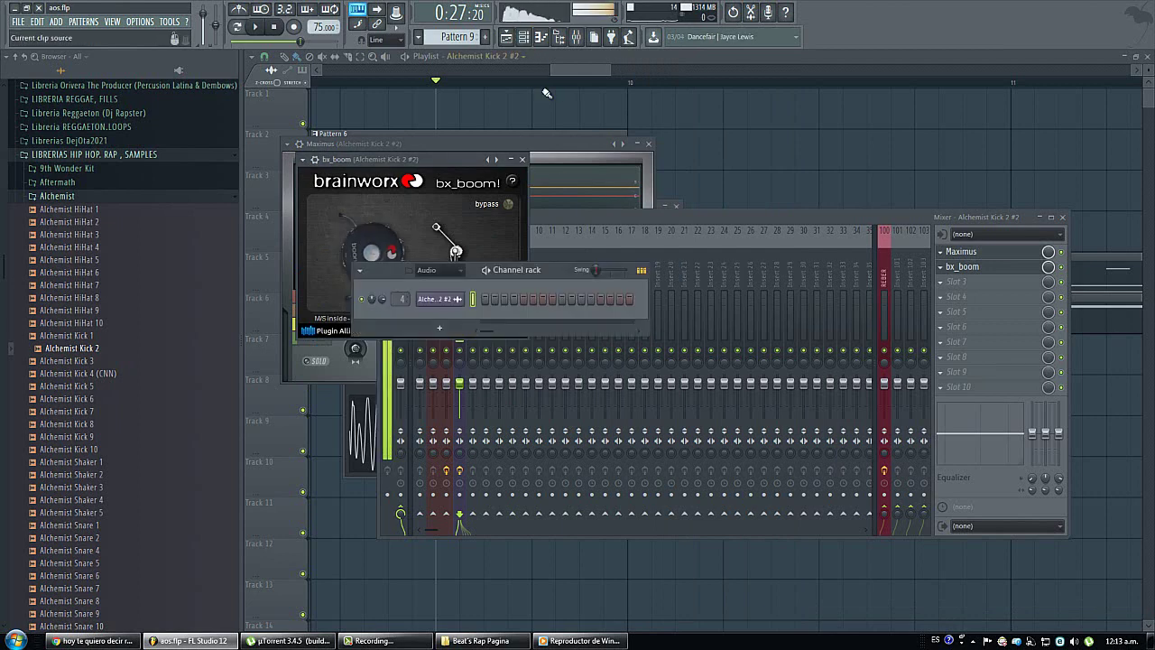
{"action": "key", "text": "F12"}
{"action": "key", "text": "space"}
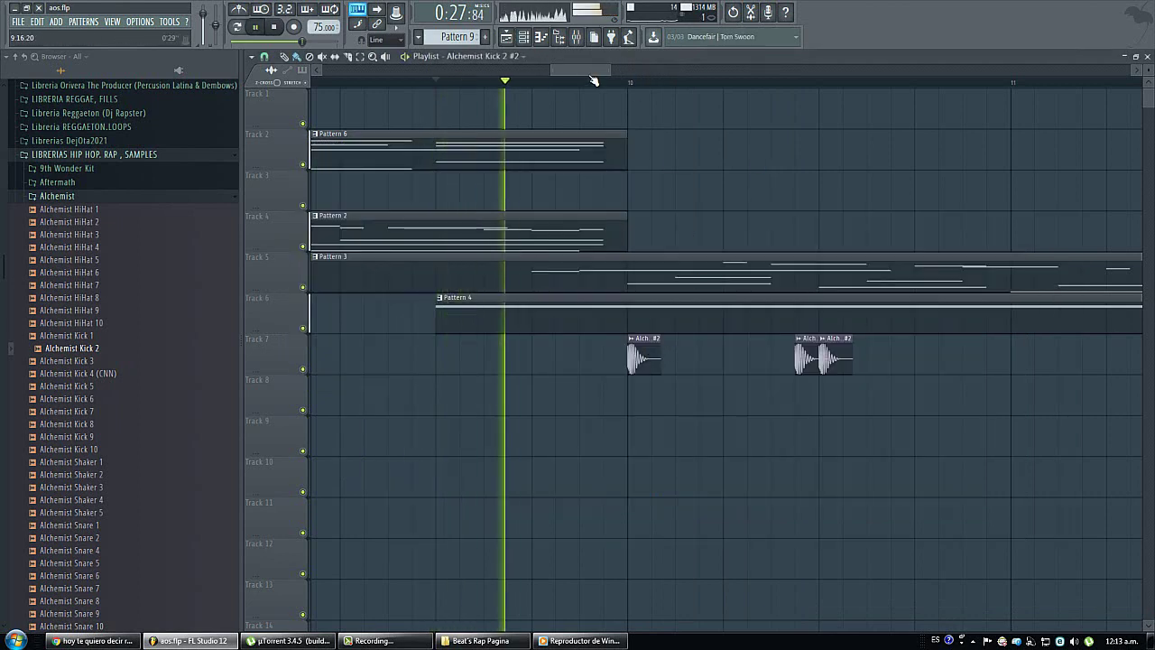
{"action": "scroll", "coordinate": [770, 93], "scroll_direction": "up", "scroll_amount": 5}
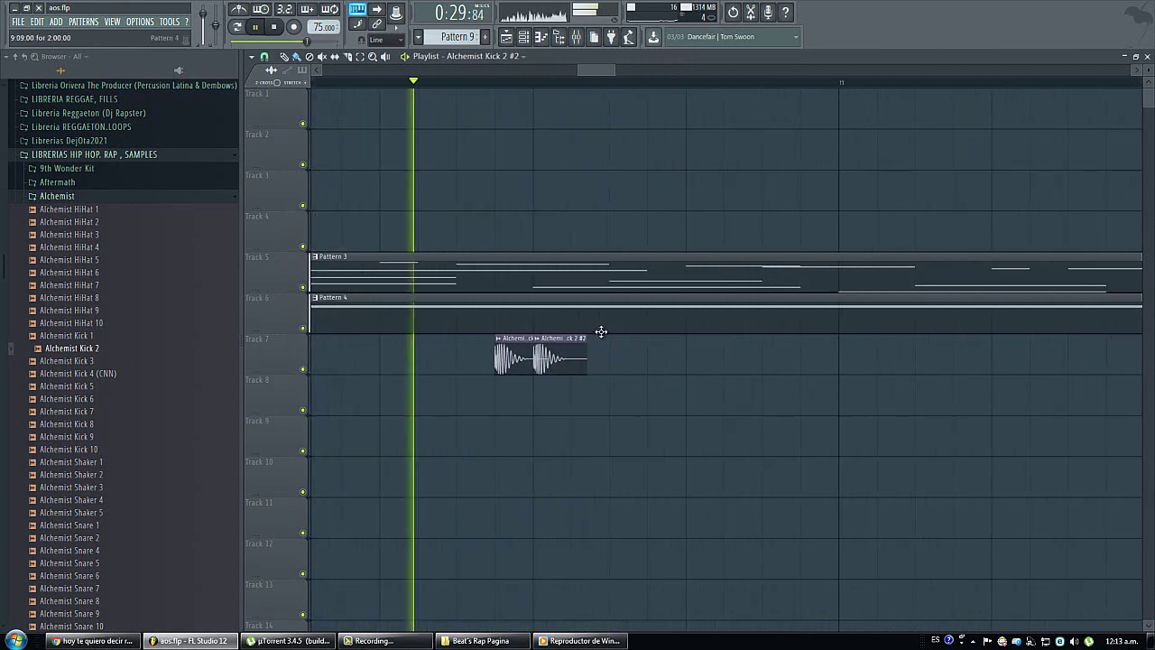
{"action": "left_click", "coordinate": [842, 359]}
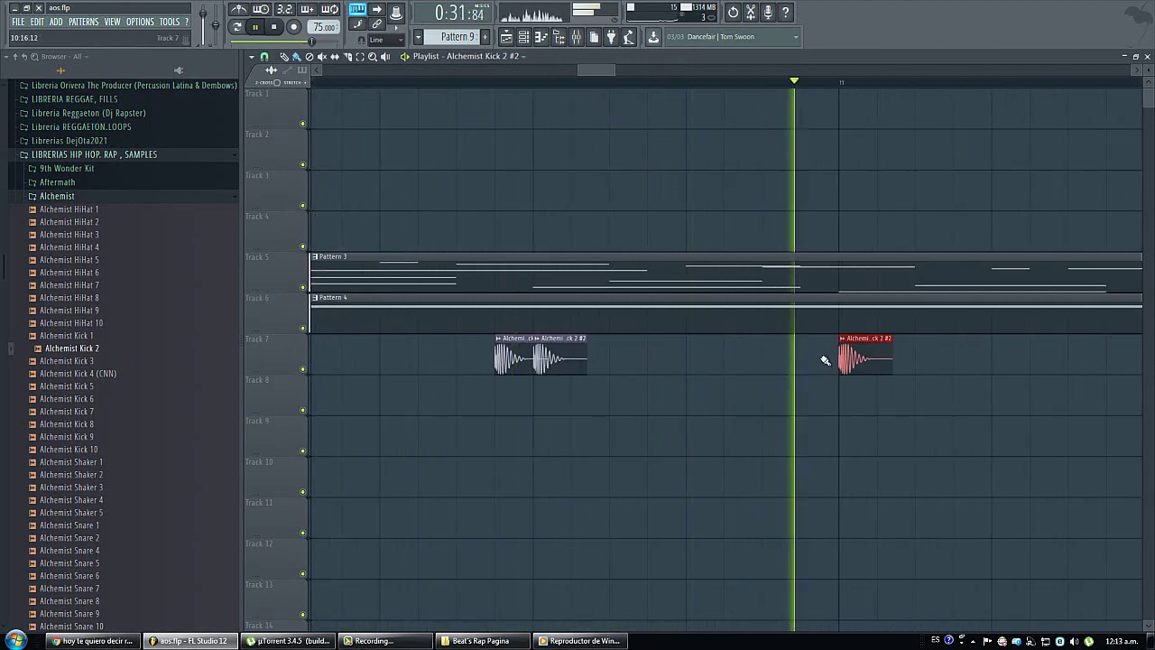
Step: Add four kick clips on Track 7 near the end of bar 11 and at the start, middle and end of bar 12
{"action": "scroll", "coordinate": [711, 84], "scroll_direction": "down", "scroll_amount": 4}
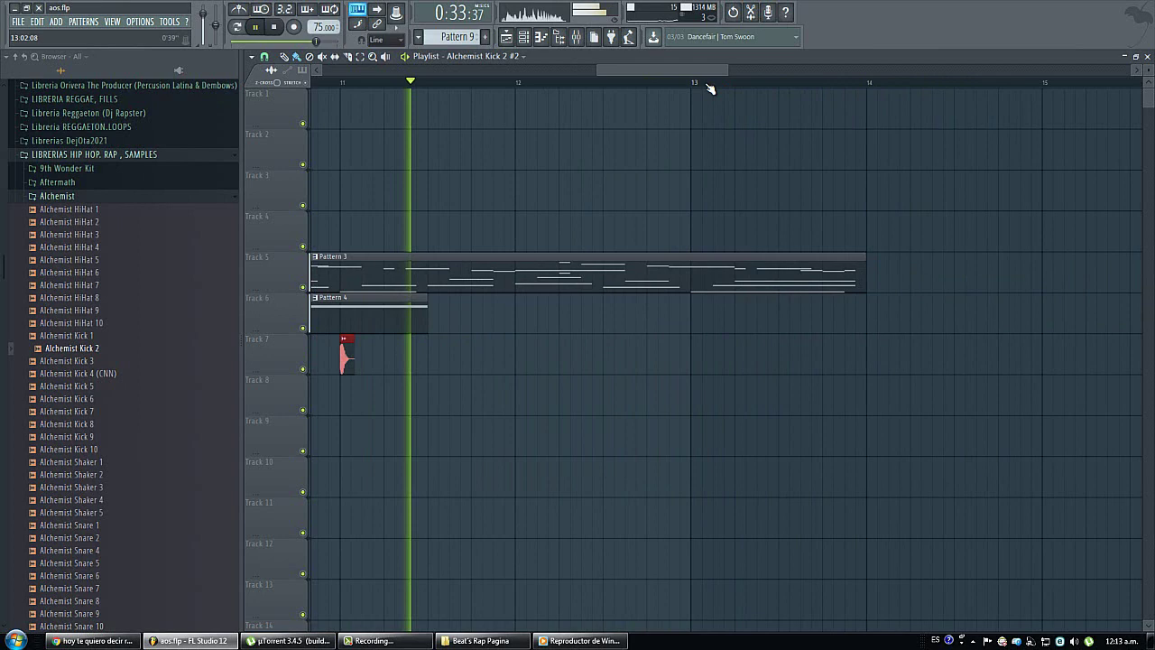
{"action": "left_click", "coordinate": [497, 367]}
{"action": "left_click", "coordinate": [517, 364]}
{"action": "scroll", "coordinate": [658, 103], "scroll_direction": "down", "scroll_amount": 2}
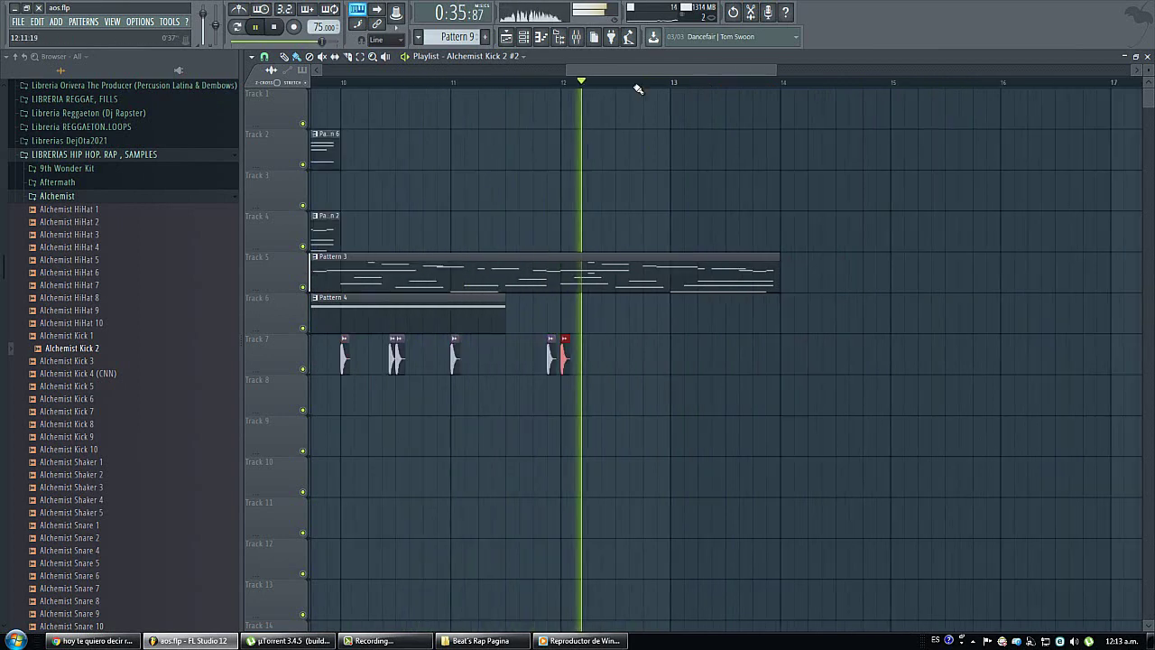
{"action": "left_click", "coordinate": [619, 359]}
{"action": "left_click", "coordinate": [668, 358]}
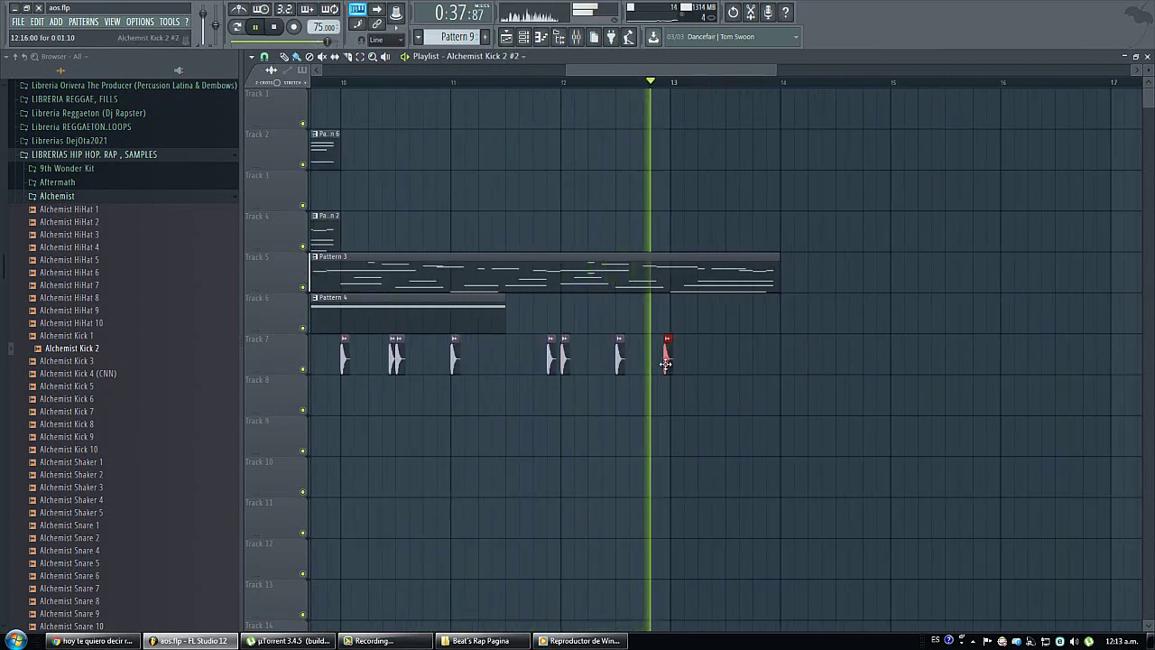
Step: Add three kick clips on Track 7 at the start and in the second half of bar 13, and stop playback
{"action": "left_click", "coordinate": [668, 397]}
{"action": "left_click_drag", "start_coordinate": [673, 355], "coordinate": [675, 356]}
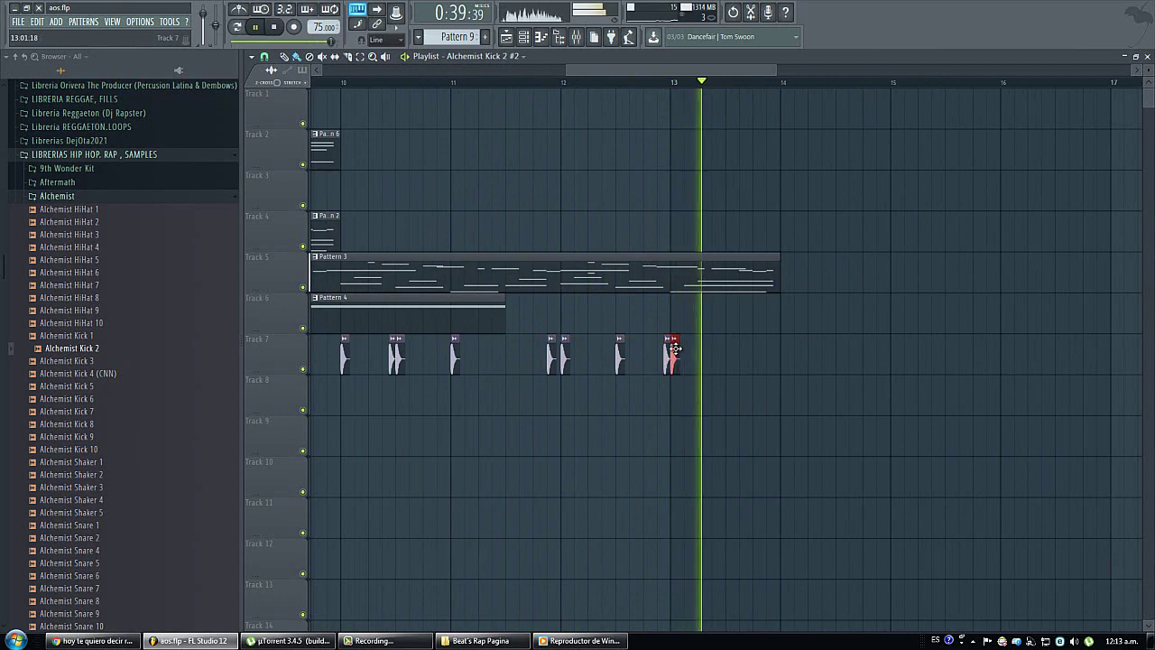
{"action": "left_click", "coordinate": [743, 356]}
{"action": "left_click", "coordinate": [770, 359]}
{"action": "key", "text": "space"}
Step: Move the Pattern 3 clip up to Track 1 and all the kick clips up to Track 3
{"action": "scroll", "coordinate": [733, 93], "scroll_direction": "down", "scroll_amount": 2}
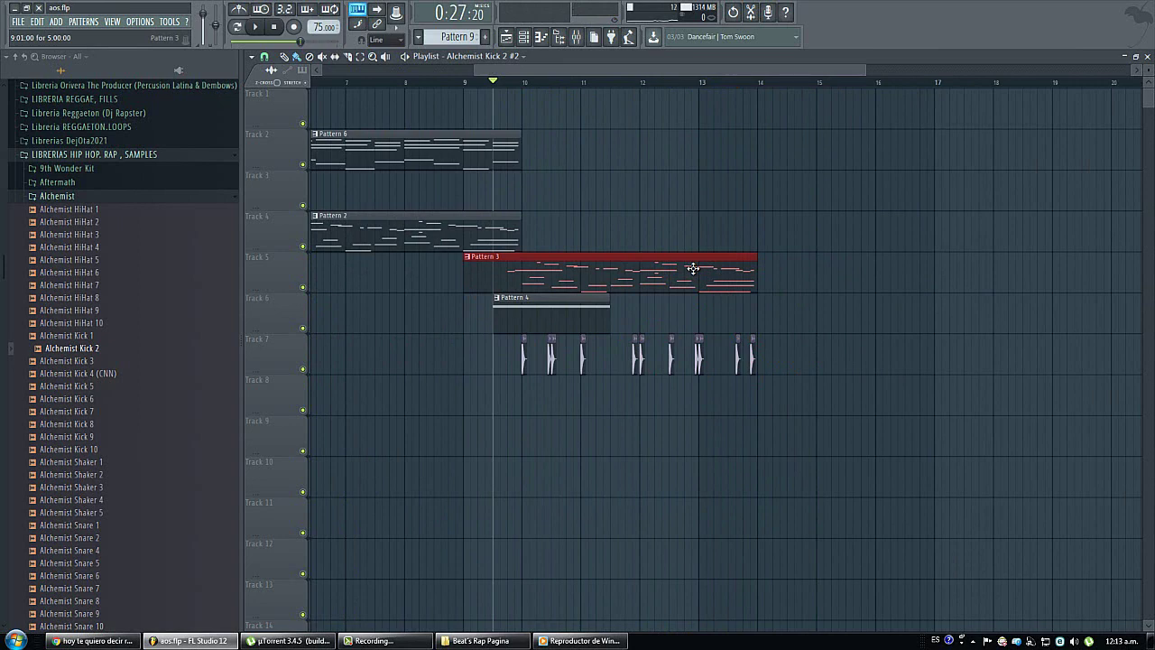
{"action": "key", "text": "shift+Up"}
{"action": "key", "text": "shift+Up"}
{"action": "key", "text": "shift+Up"}
{"action": "key", "text": "shift+Up"}
{"action": "left_click_drag", "start_coordinate": [854, 334], "coordinate": [511, 370]}
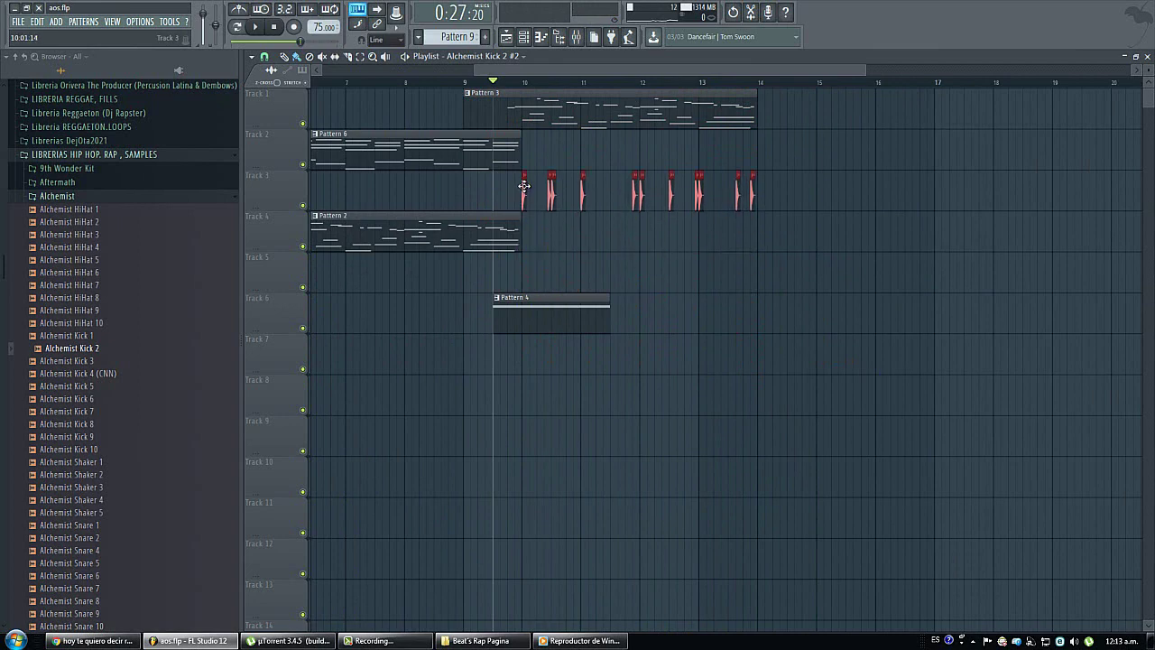
Step: Place a Pattern 1 clip on Track 5 at bar 10 and list all channels in its channel rack
{"action": "right_click", "coordinate": [467, 41]}
{"action": "left_click", "coordinate": [478, 42]}
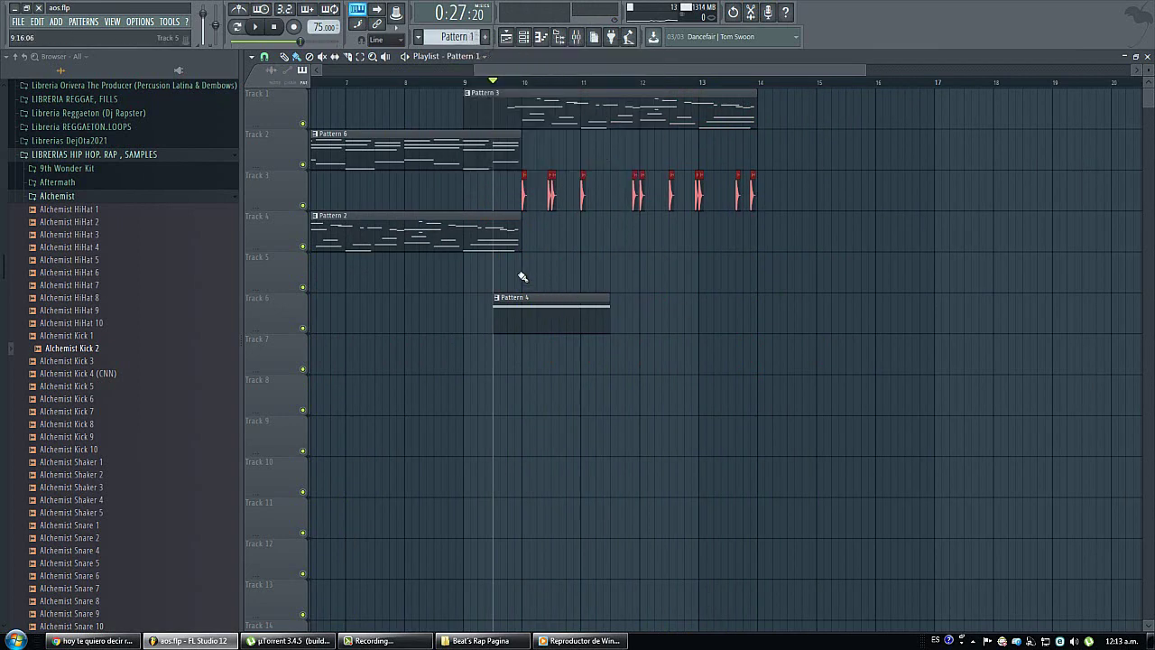
{"action": "double_click", "coordinate": [548, 273]}
{"action": "left_click", "coordinate": [440, 271]}
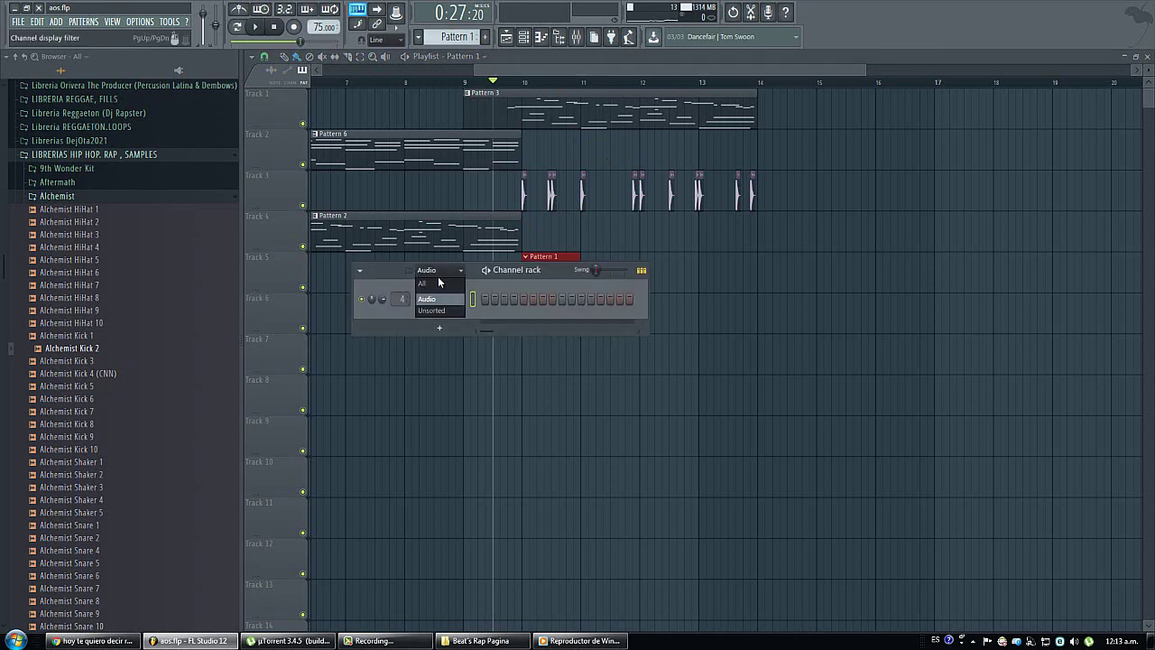
{"action": "left_click", "coordinate": [437, 282]}
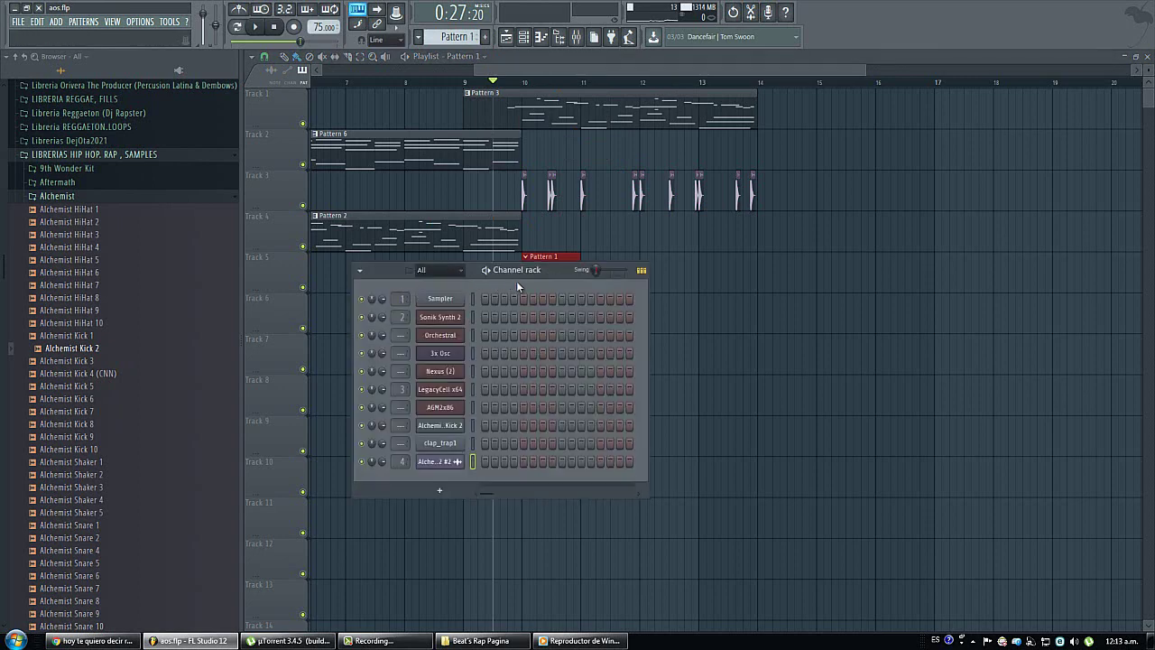
Step: Route the clap_trap1 channel to mixer track 5 and load Fruity Parametric EQ 2 in its first effect slot
{"action": "left_click", "coordinate": [463, 443]}
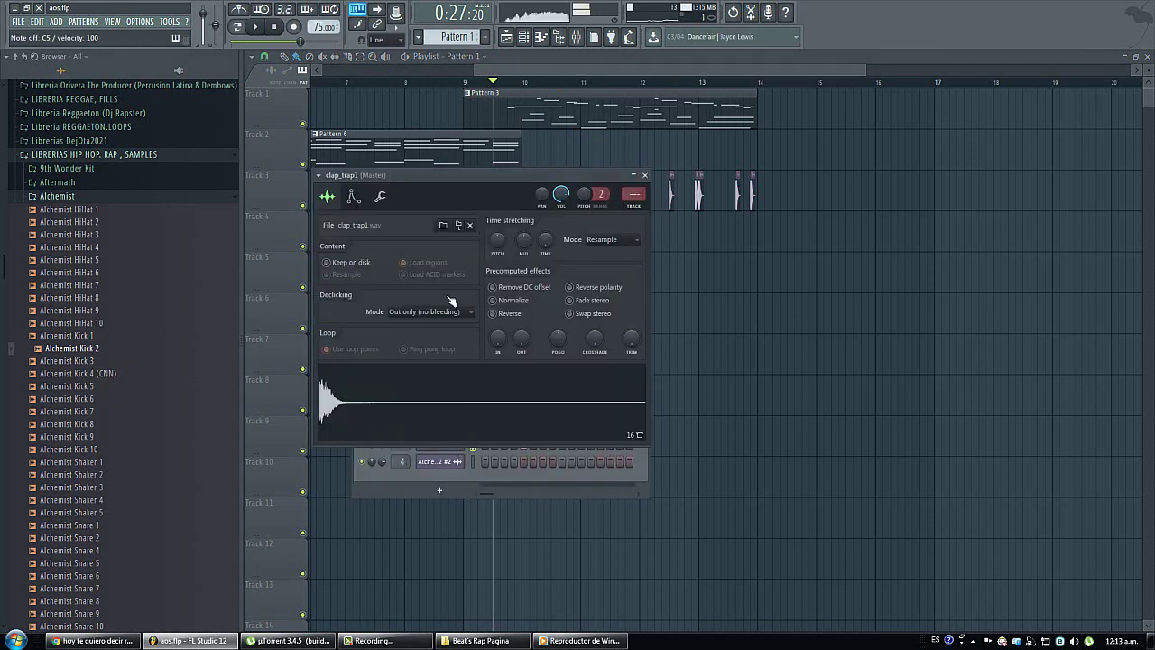
{"action": "key", "text": "ctrl+l"}
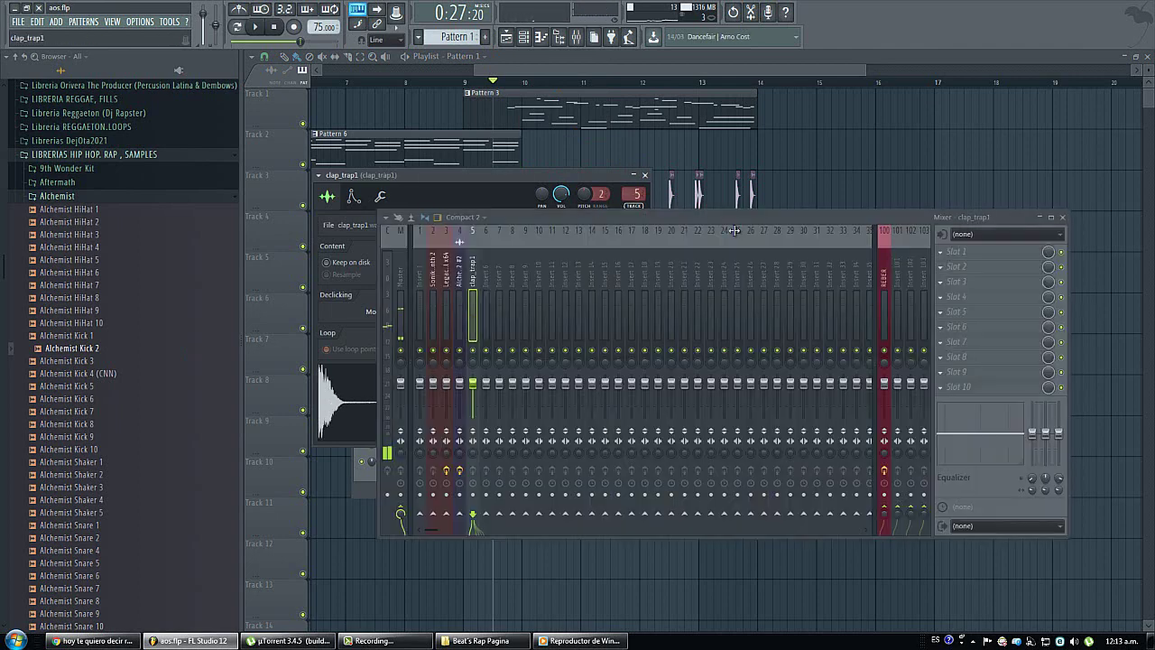
{"action": "left_click", "coordinate": [963, 253]}
{"action": "left_click", "coordinate": [1106, 176]}
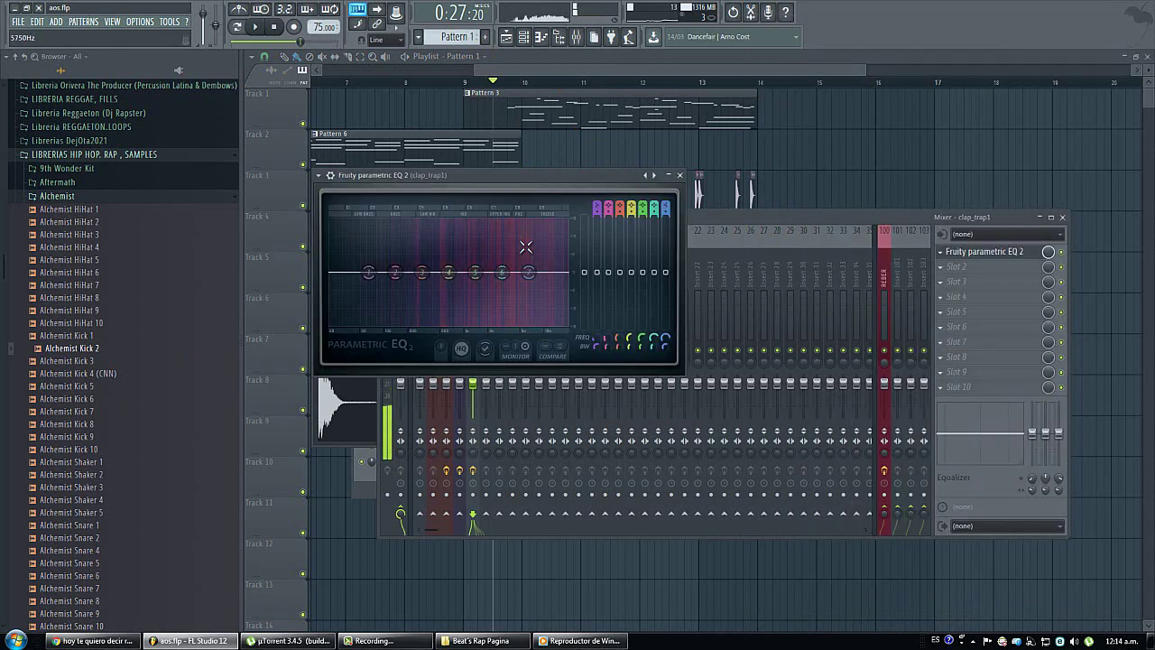
{"action": "left_click", "coordinate": [776, 219]}
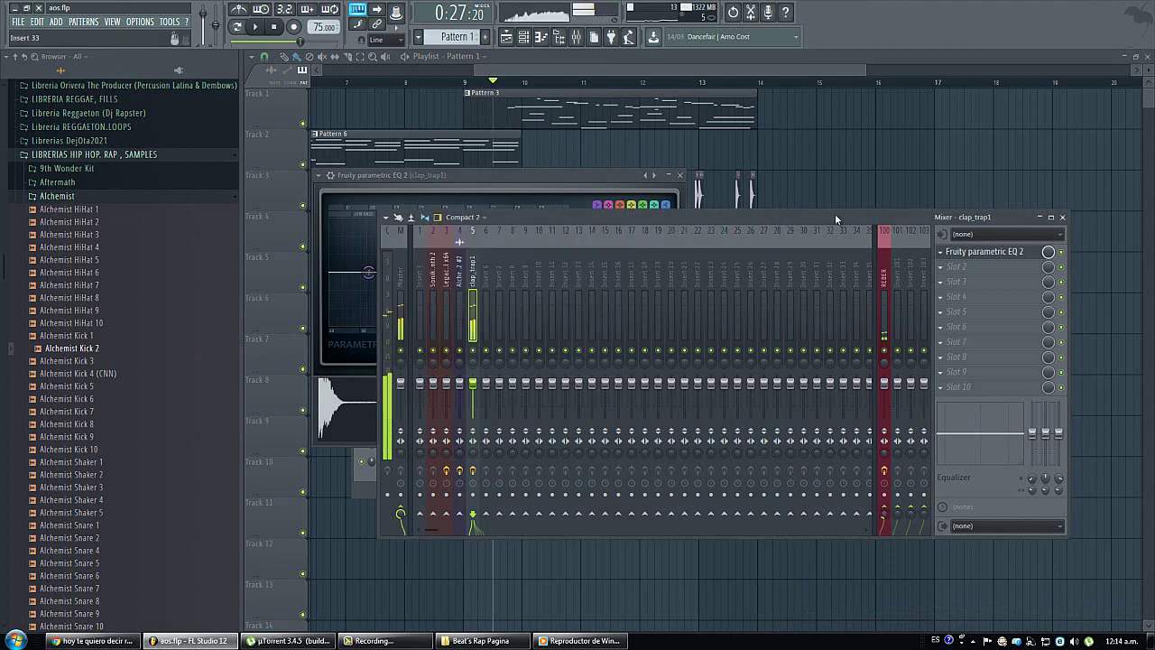
Step: Add a second clap_trap1 hit on step 13 of Pattern 1 and hide the channel rack
{"action": "left_click", "coordinate": [671, 99]}
{"action": "key", "text": "space"}
{"action": "scroll", "coordinate": [601, 73], "scroll_direction": "up", "scroll_amount": 3}
{"action": "scroll", "coordinate": [772, 92], "scroll_direction": "up", "scroll_amount": 3}
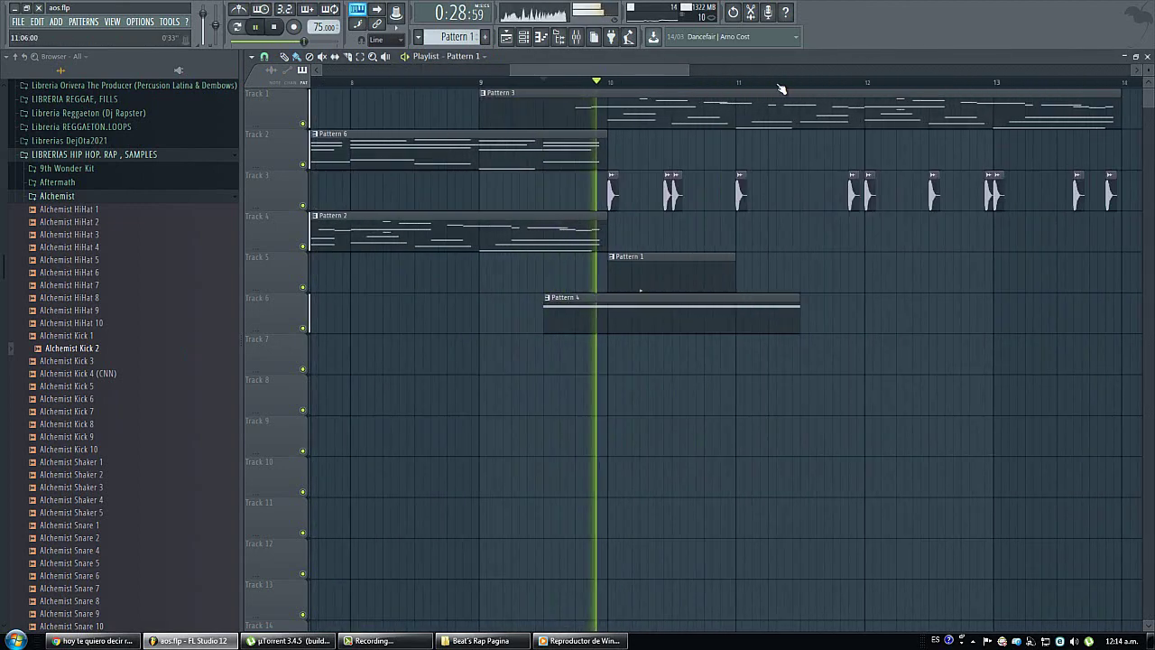
{"action": "double_click", "coordinate": [621, 282]}
{"action": "key", "text": "space"}
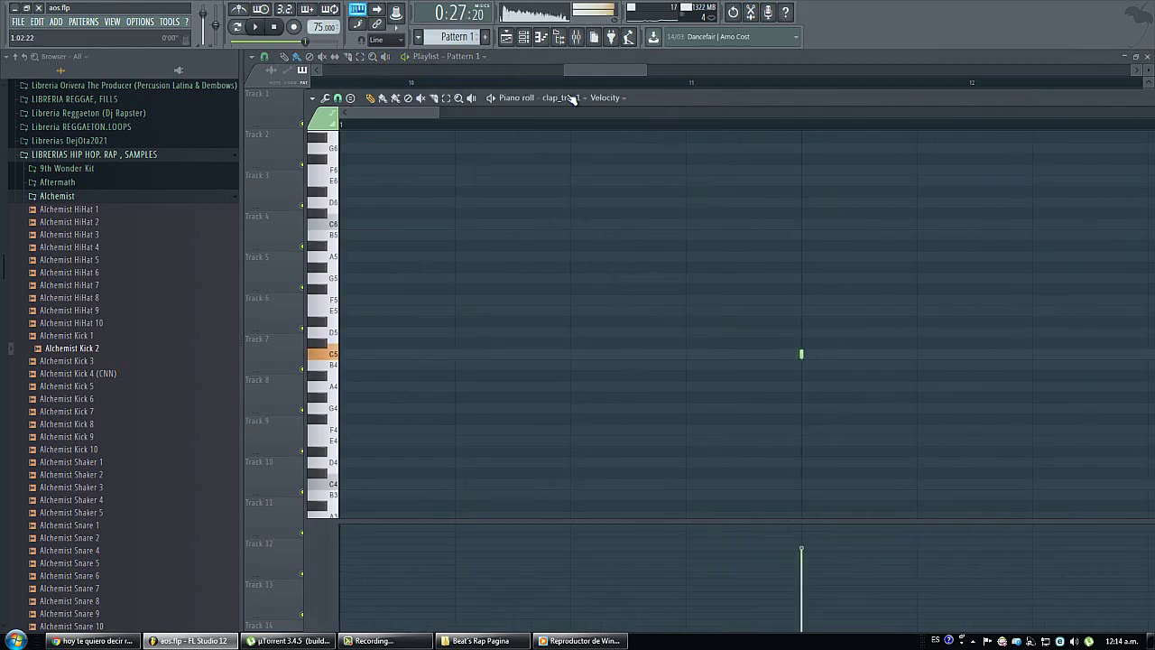
{"action": "key", "text": "space"}
{"action": "left_click", "coordinate": [514, 37]}
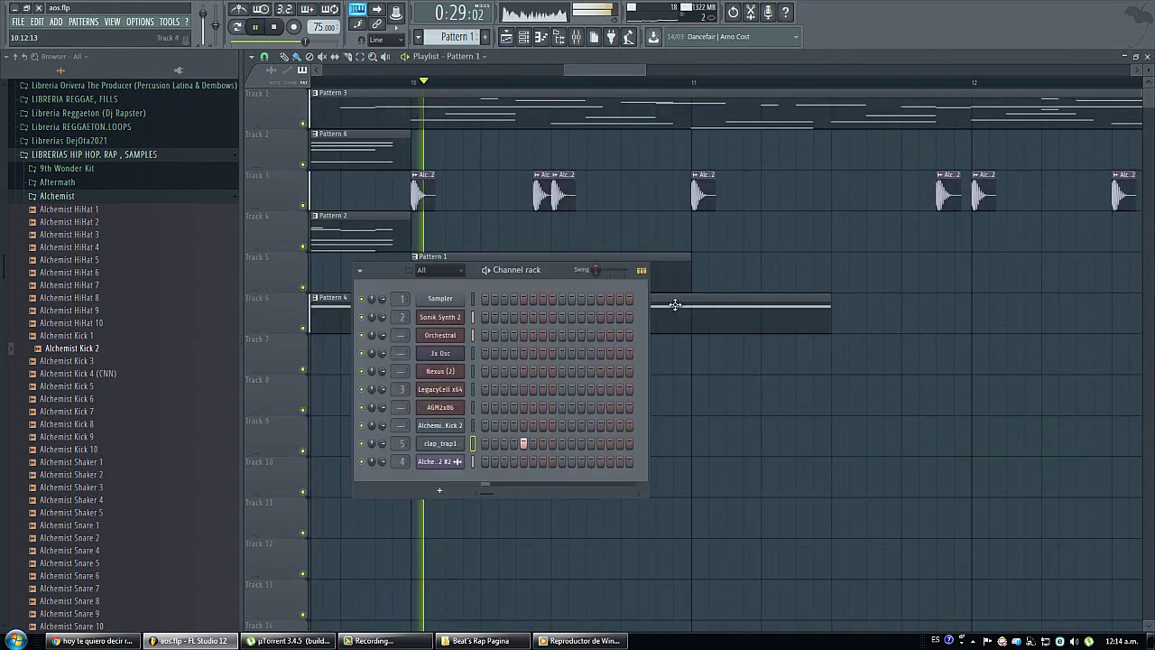
{"action": "left_click", "coordinate": [600, 443]}
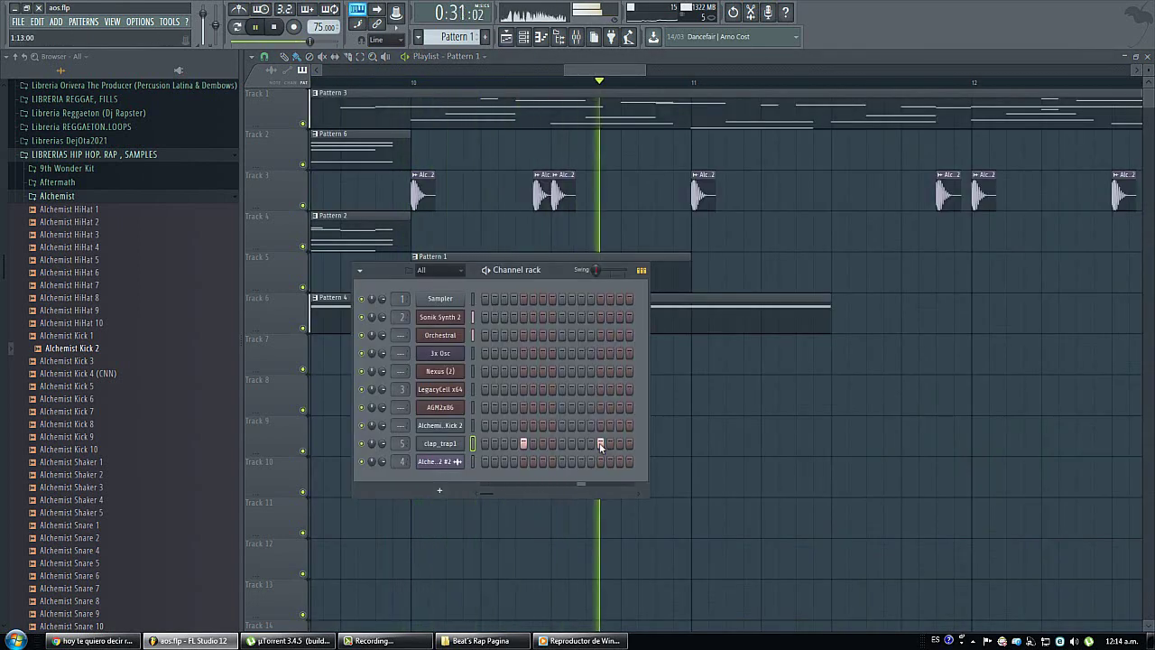
{"action": "key", "text": "F6"}
Step: Place an extra Alchemist Kick 2 clip on Track 3 at step 11 of bar 10, with snap at 1/4 beat
{"action": "left_click", "coordinate": [566, 186]}
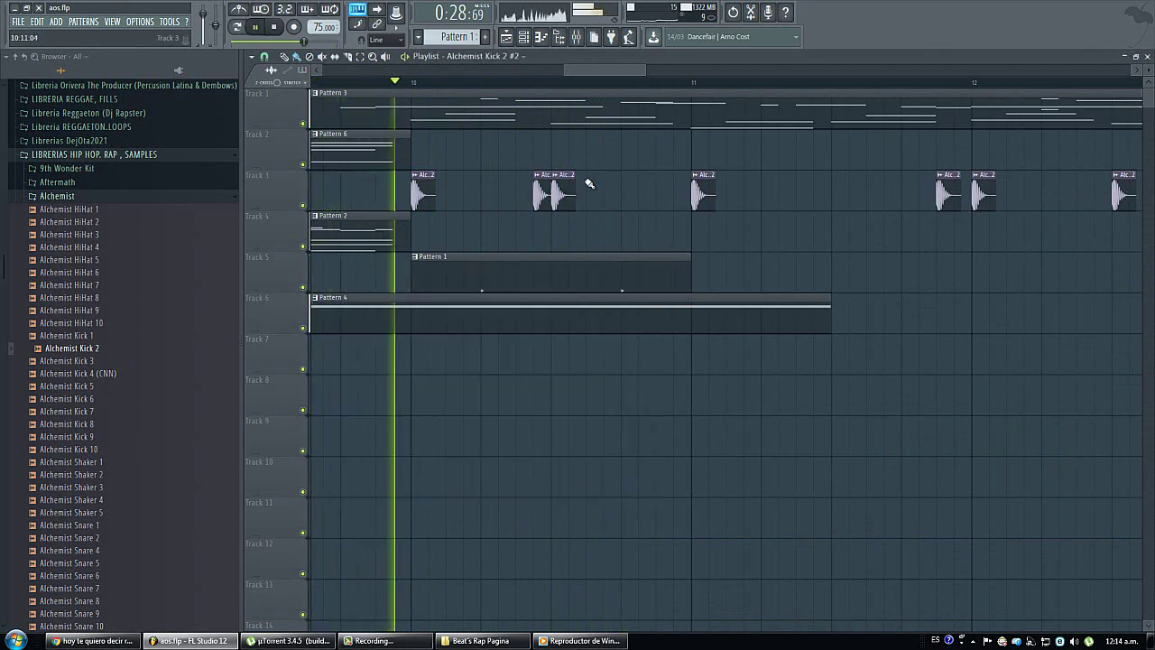
{"action": "left_click", "coordinate": [607, 197]}
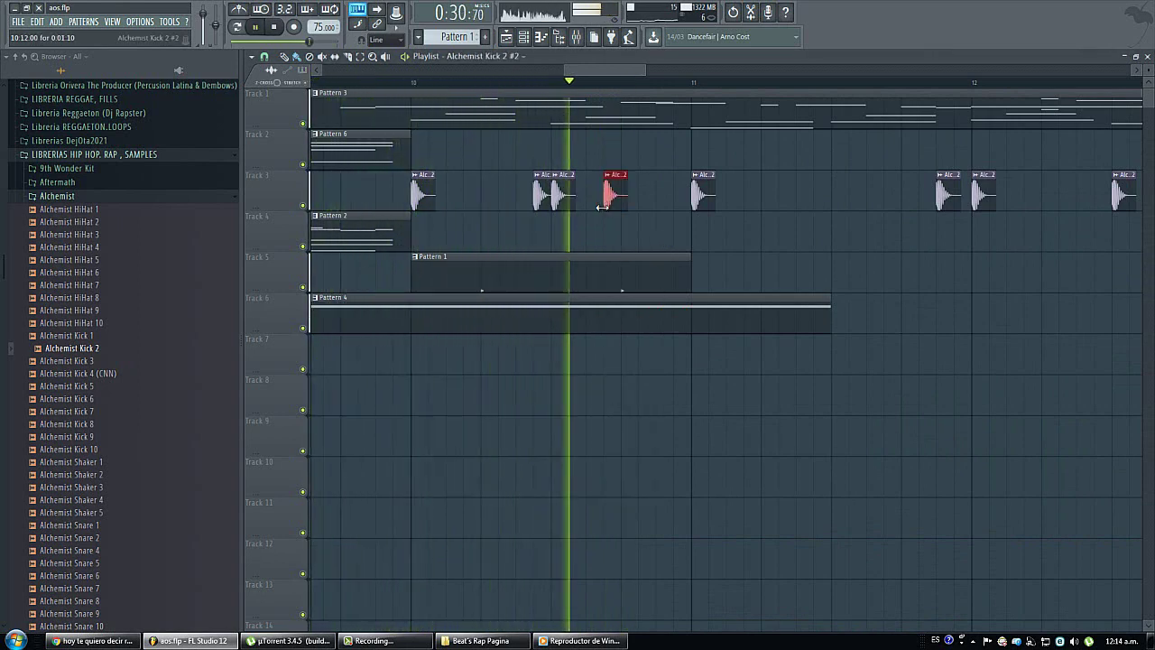
{"action": "left_click", "coordinate": [265, 57]}
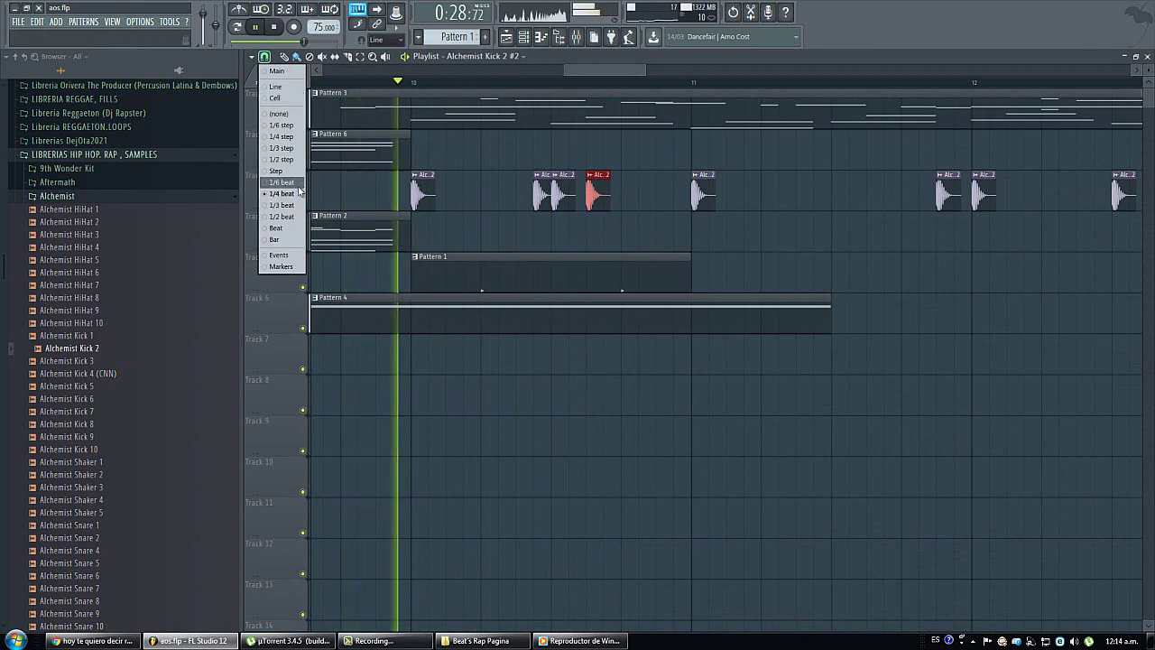
{"action": "left_click", "coordinate": [294, 183]}
{"action": "left_click", "coordinate": [265, 57]}
{"action": "left_click", "coordinate": [283, 194]}
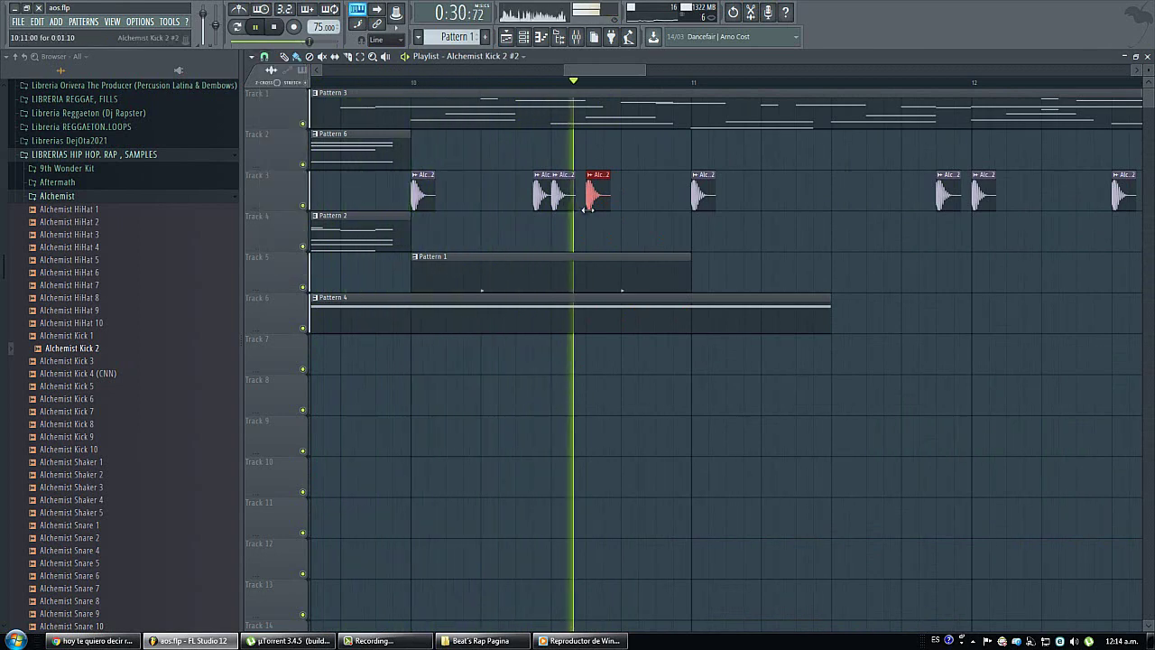
Step: Repeat the Pattern 1 clap clip on Track 5 at bars 11, 12 and 13
{"action": "double_click", "coordinate": [684, 268]}
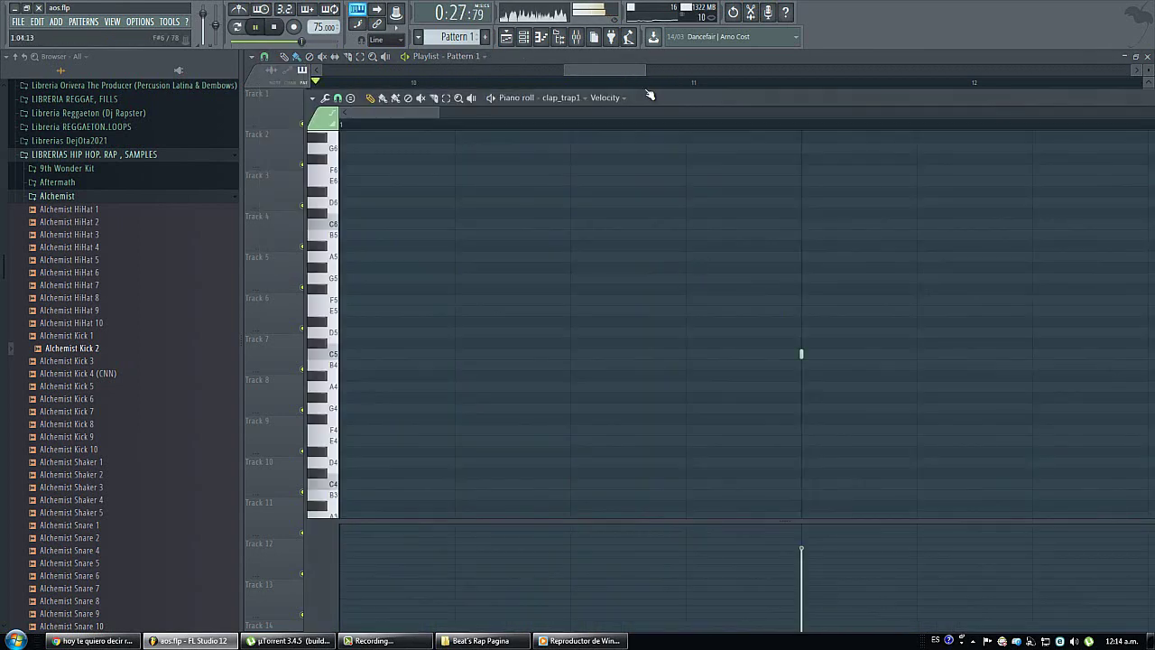
{"action": "left_click", "coordinate": [615, 62]}
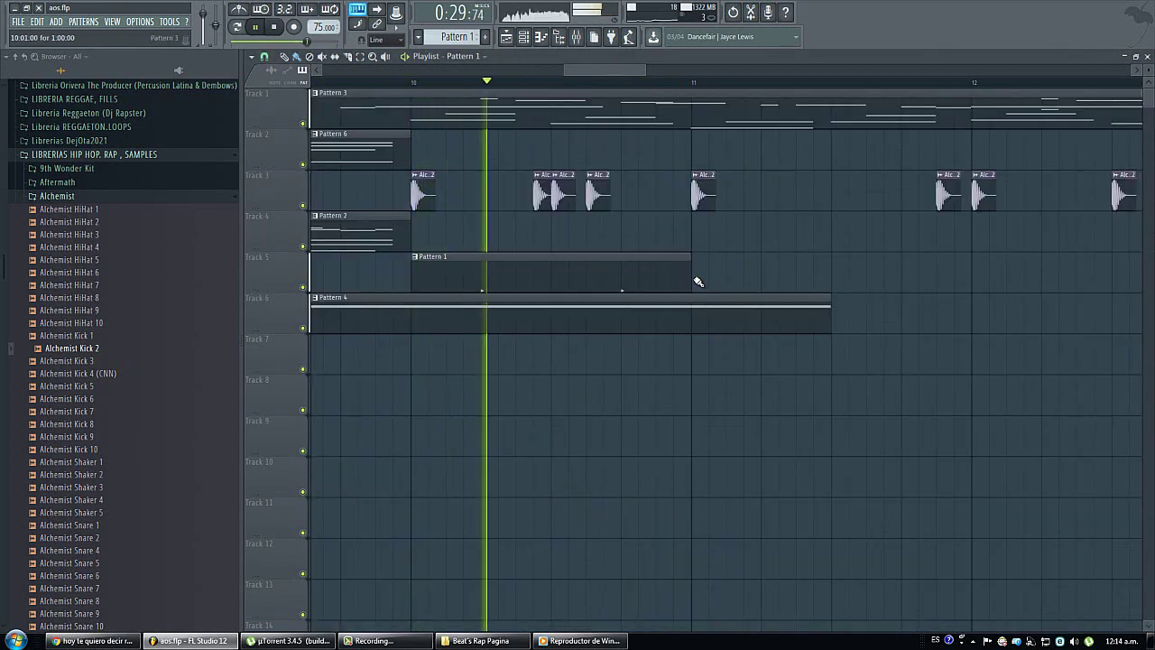
{"action": "left_click", "coordinate": [696, 278]}
{"action": "scroll", "coordinate": [659, 80], "scroll_direction": "down", "scroll_amount": 5}
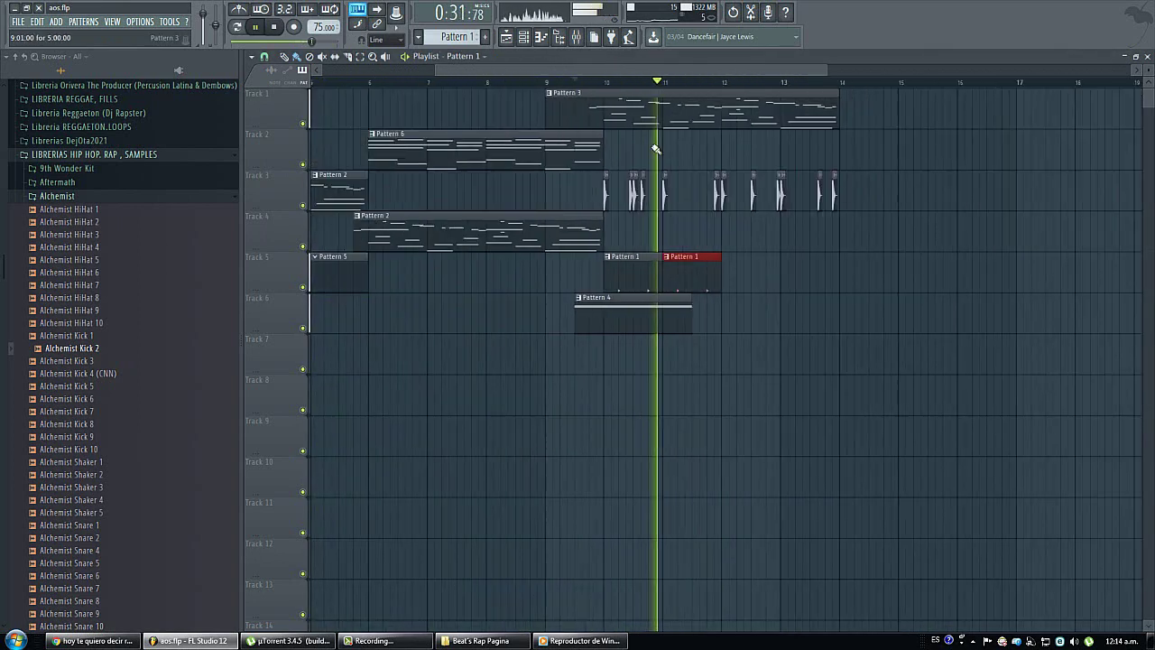
{"action": "left_click", "coordinate": [668, 200]}
{"action": "scroll", "coordinate": [738, 79], "scroll_direction": "up", "scroll_amount": 5}
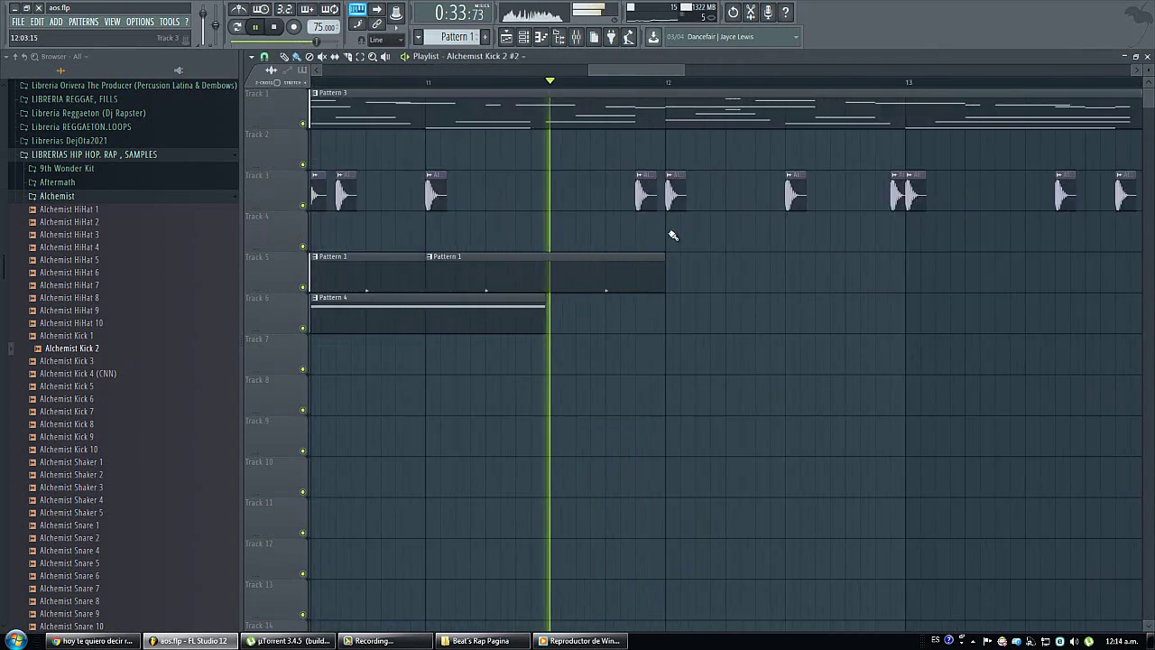
{"action": "left_click", "coordinate": [668, 264]}
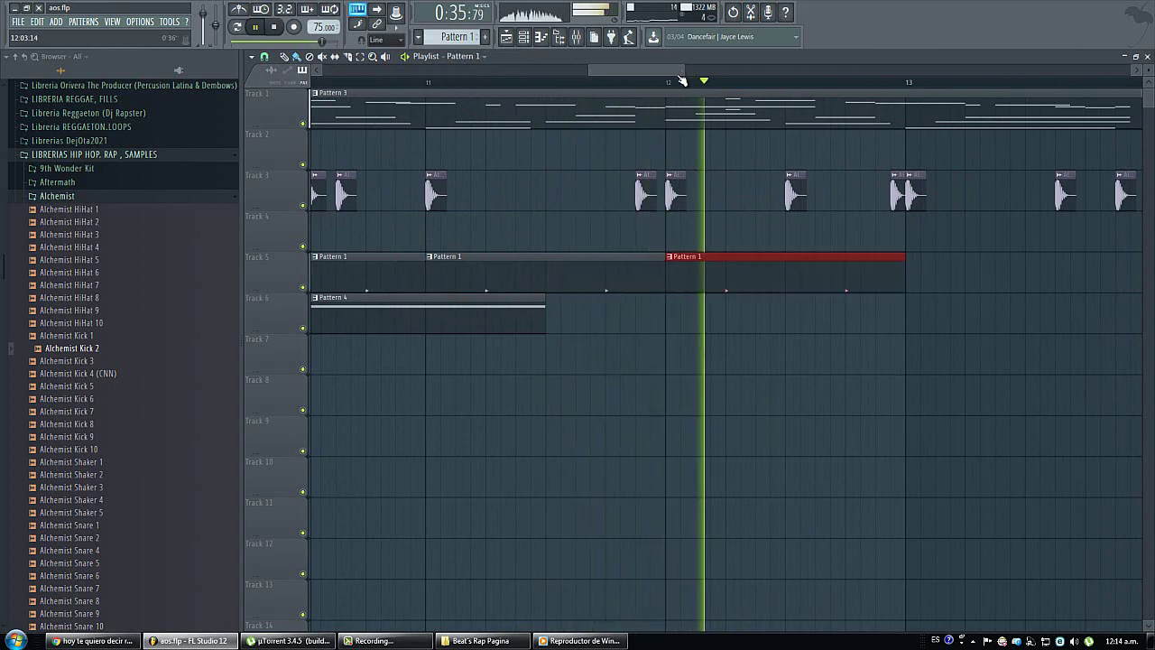
{"action": "scroll", "coordinate": [684, 81], "scroll_direction": "down", "scroll_amount": 4}
{"action": "left_click", "coordinate": [795, 280]}
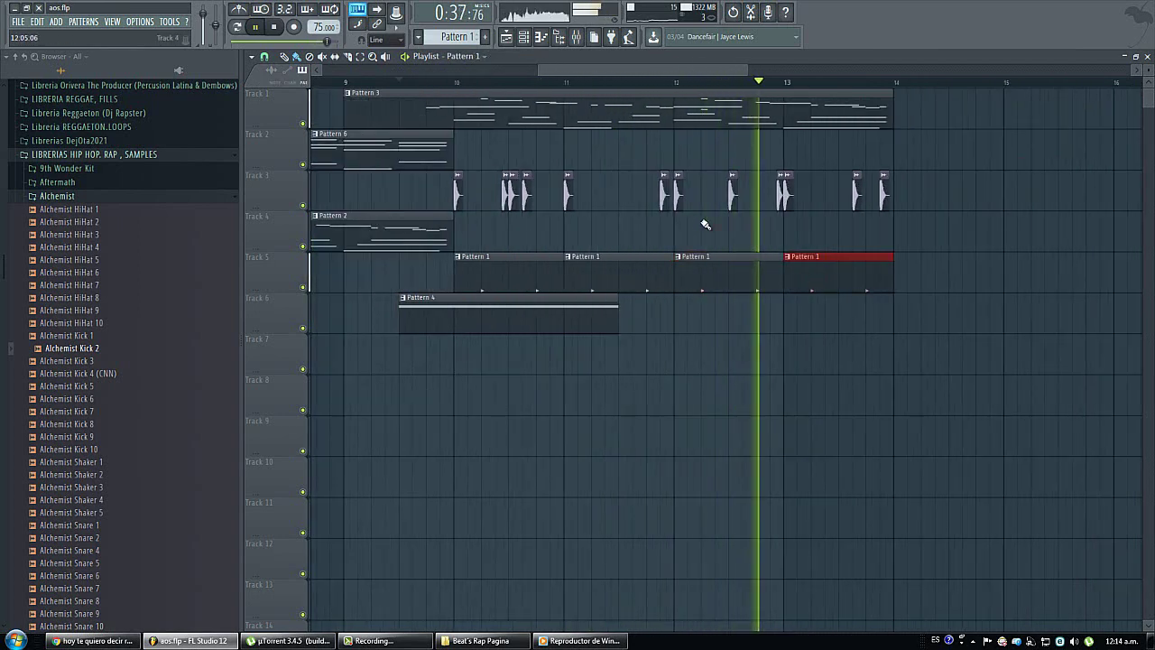
{"action": "scroll", "coordinate": [585, 142], "scroll_direction": "up", "scroll_amount": 3}
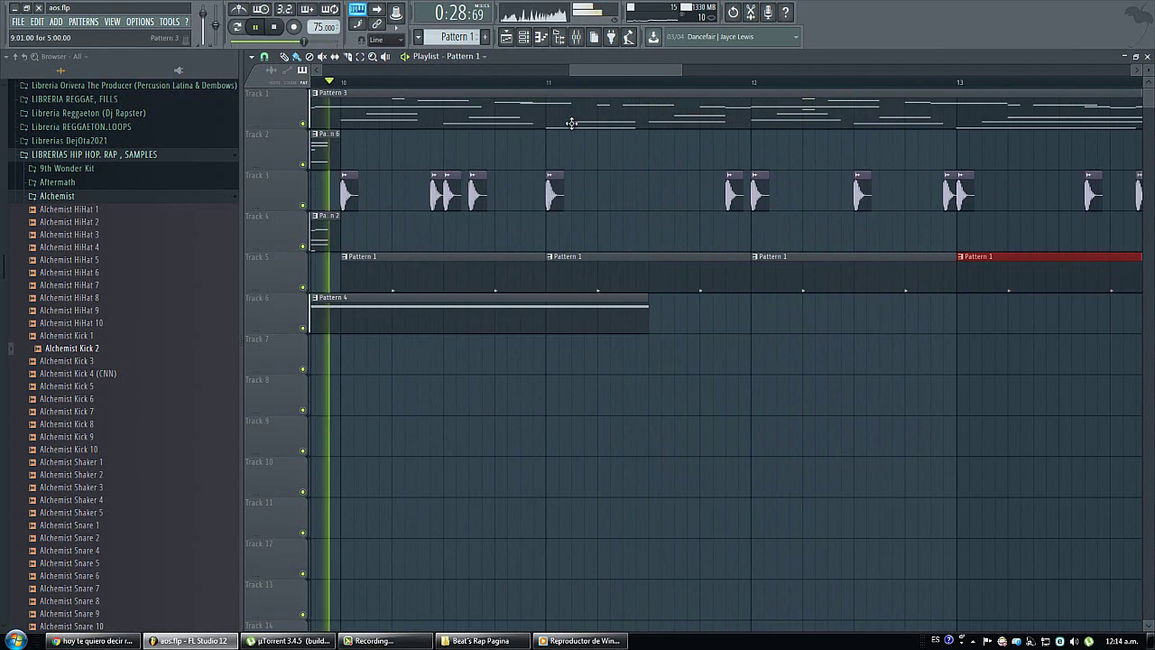
{"action": "scroll", "coordinate": [617, 90], "scroll_direction": "down", "scroll_amount": 3}
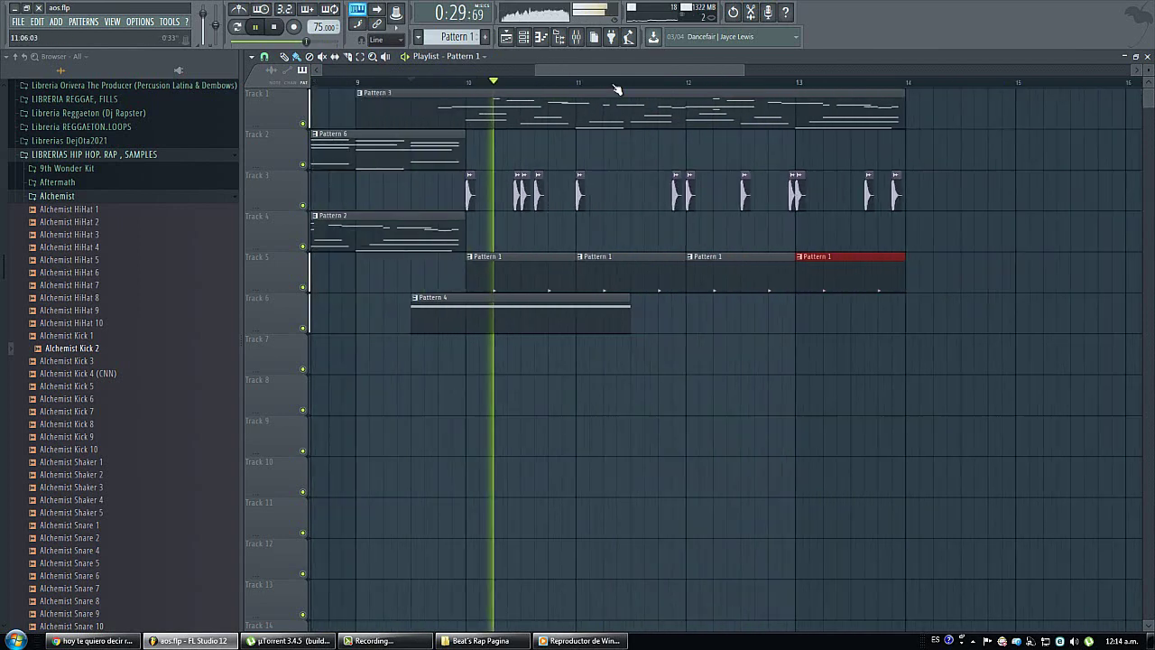
Step: Add the Alchemist Kick 7 sample on Track 4 at step 8 of bar 10 and mute the Track 3 kick above it
{"action": "left_click", "coordinate": [586, 196]}
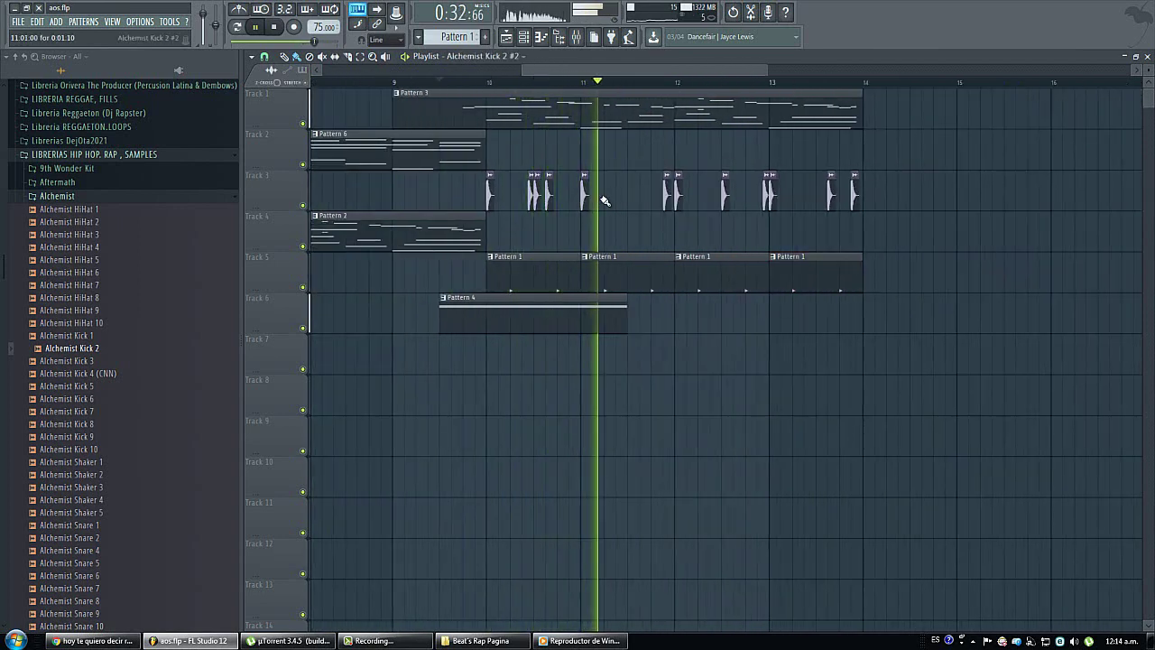
{"action": "key", "text": "space"}
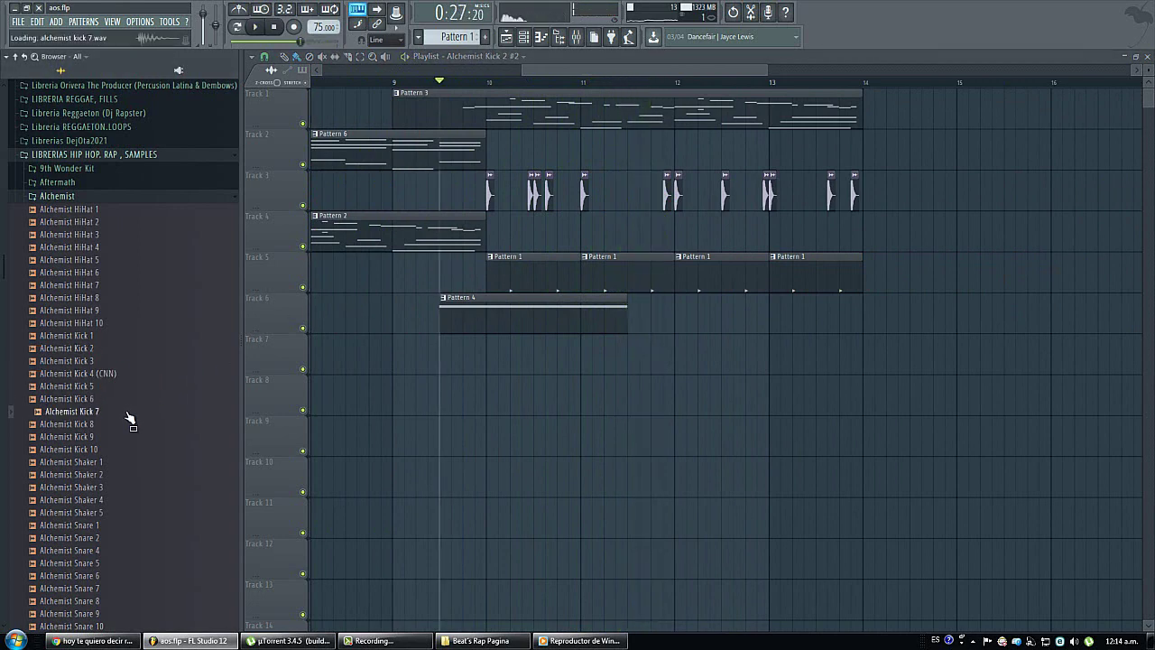
{"action": "left_click_drag", "start_coordinate": [567, 237], "coordinate": [569, 236]}
{"action": "key", "text": "space"}
{"action": "scroll", "coordinate": [548, 85], "scroll_direction": "up", "scroll_amount": 4}
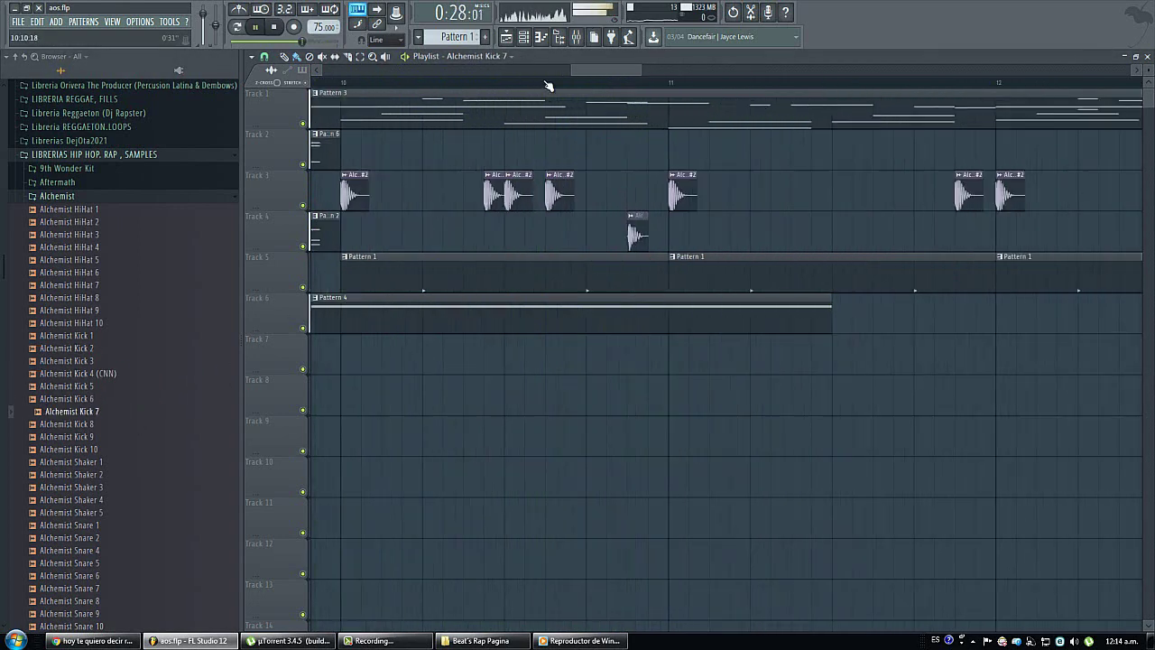
{"action": "left_click_drag", "start_coordinate": [650, 239], "coordinate": [475, 238]}
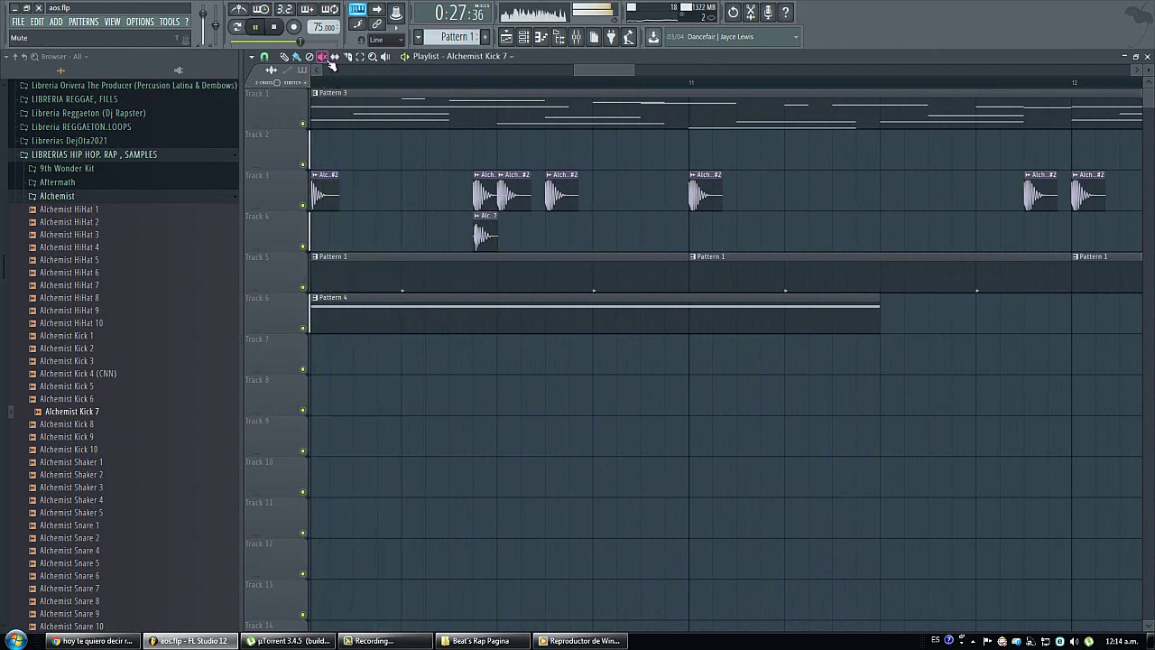
{"action": "left_click", "coordinate": [264, 58]}
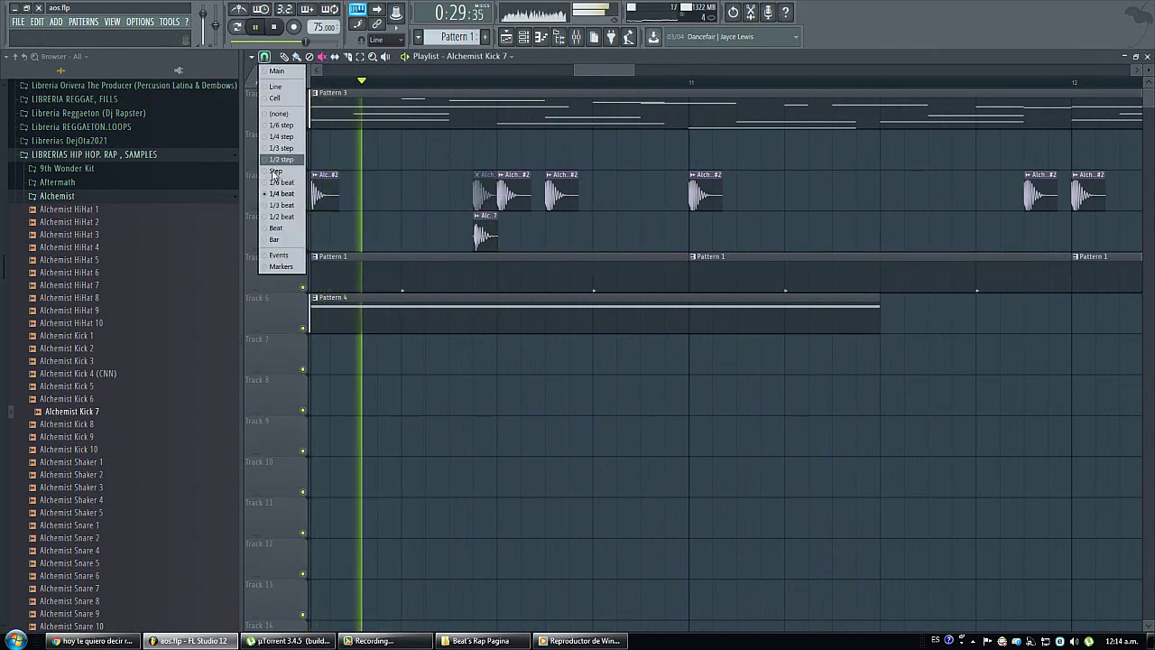
{"action": "left_click", "coordinate": [275, 191]}
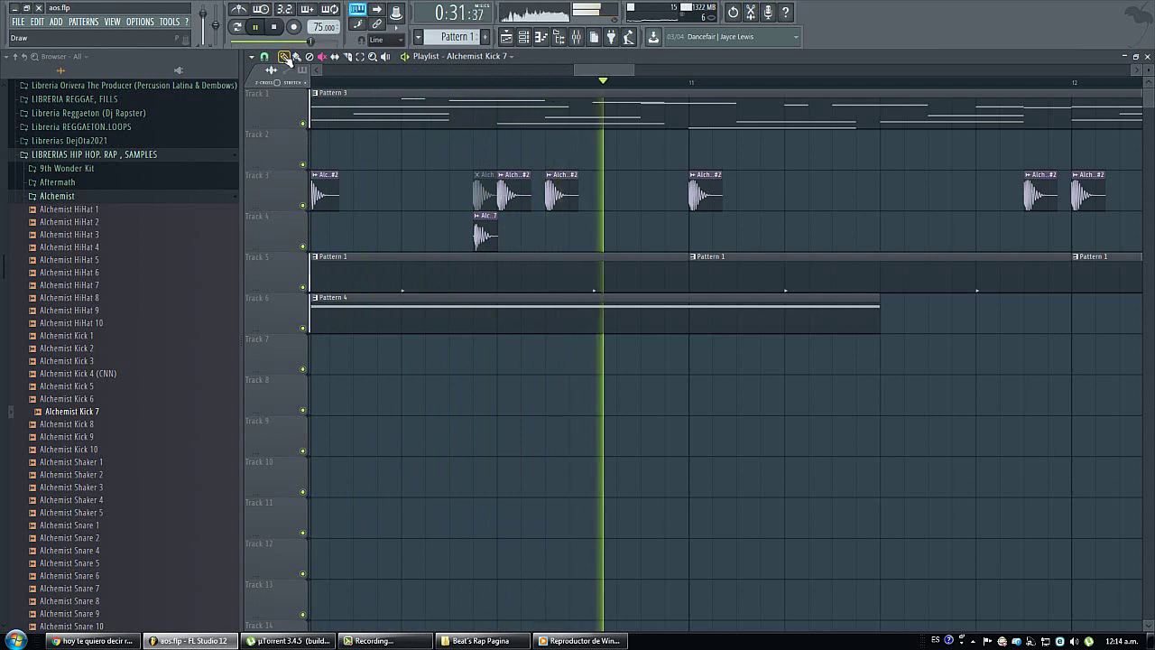
{"action": "scroll", "coordinate": [463, 217], "scroll_direction": "up", "scroll_amount": 3}
Step: Route the Alchemist Kick 7 channel to mixer track 6 and load Fruity Parametric EQ 2 in its first effect slot
{"action": "key", "text": "space"}
{"action": "double_click", "coordinate": [463, 217]}
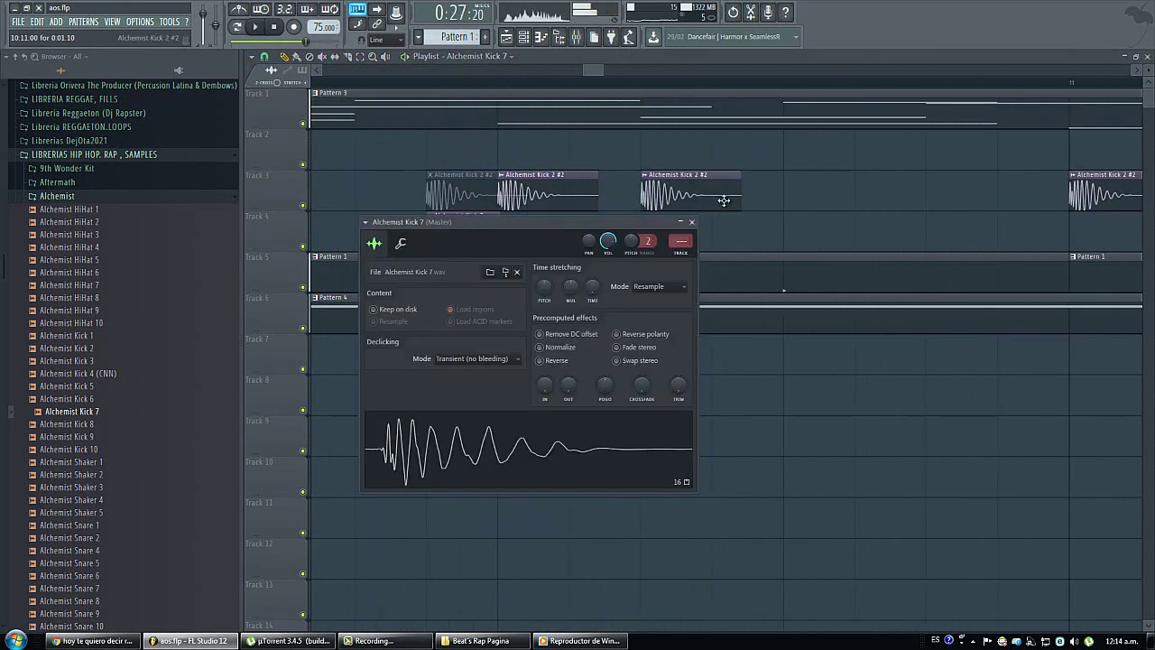
{"action": "left_click", "coordinate": [683, 254]}
{"action": "left_click", "coordinate": [965, 251]}
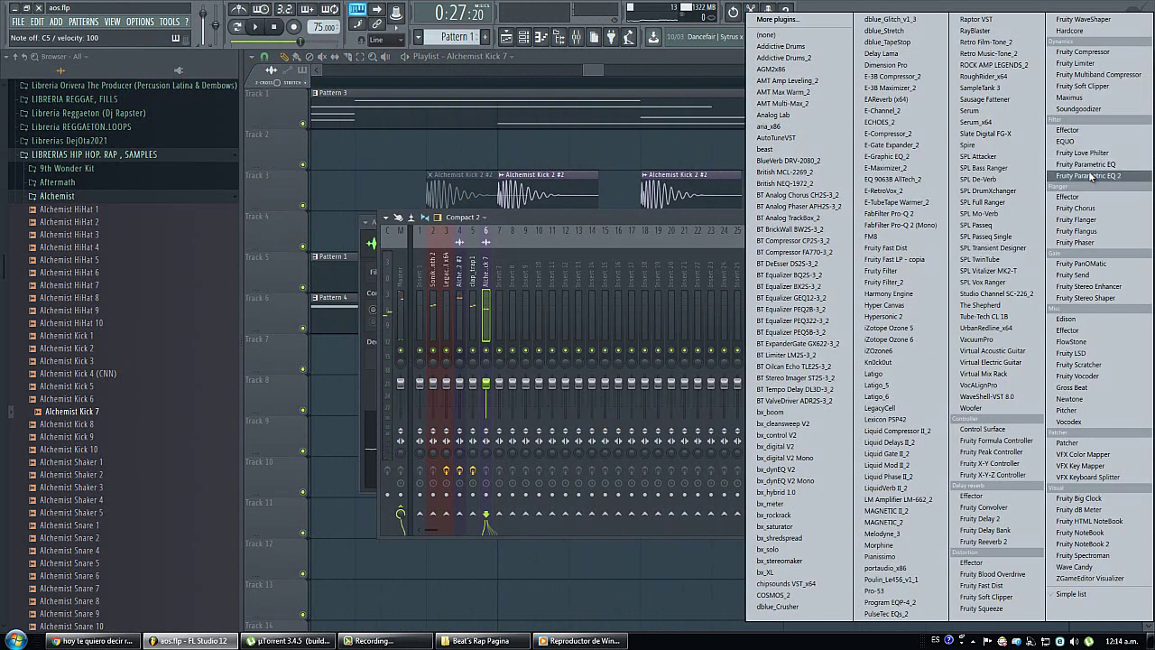
{"action": "left_click", "coordinate": [1090, 176]}
Step: Set band 1 of the Alchemist Kick 7 equalizer to Band pass and load Fruity Compressor in the second effect slot
{"action": "right_click", "coordinate": [400, 304]}
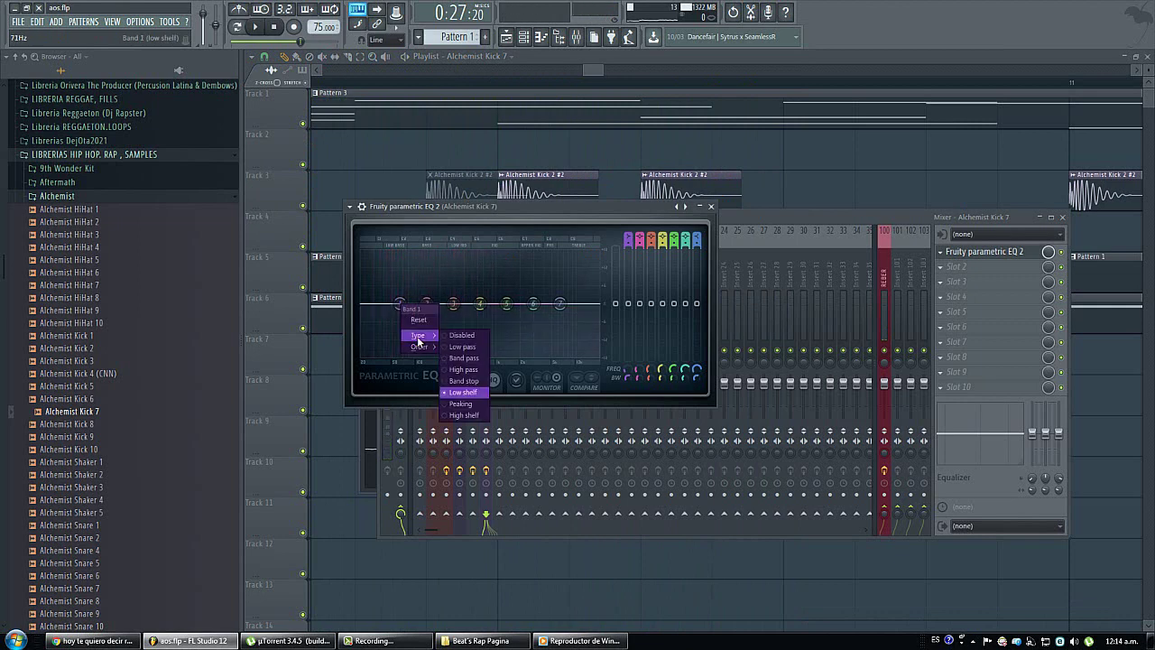
{"action": "left_click", "coordinate": [465, 359]}
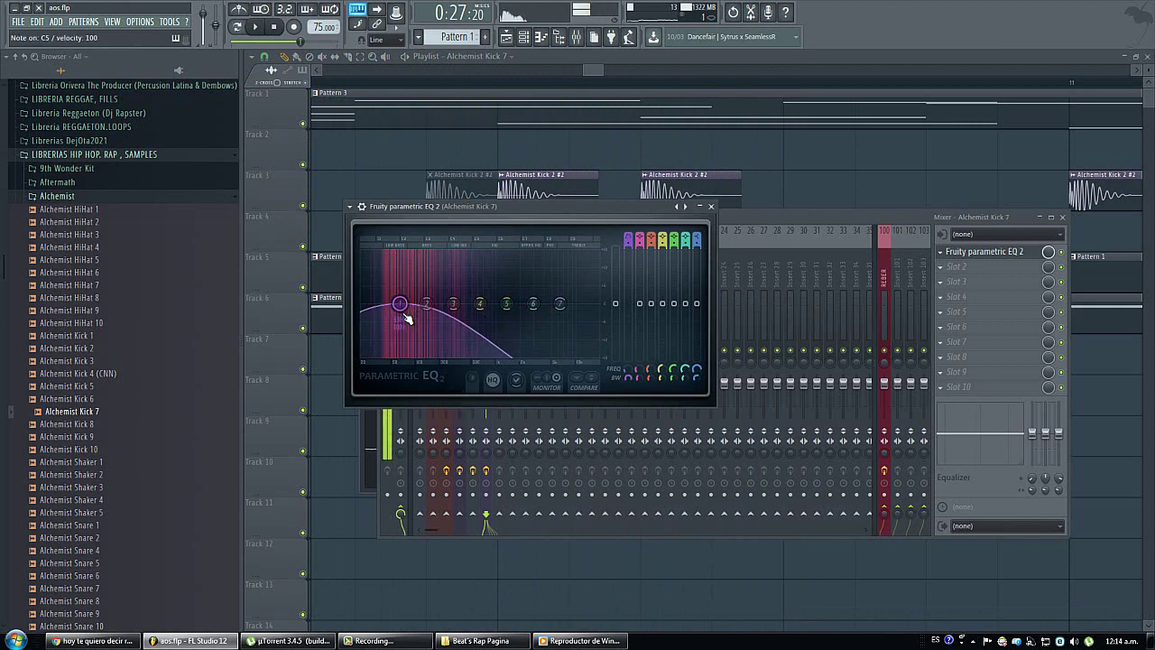
{"action": "left_click", "coordinate": [948, 272]}
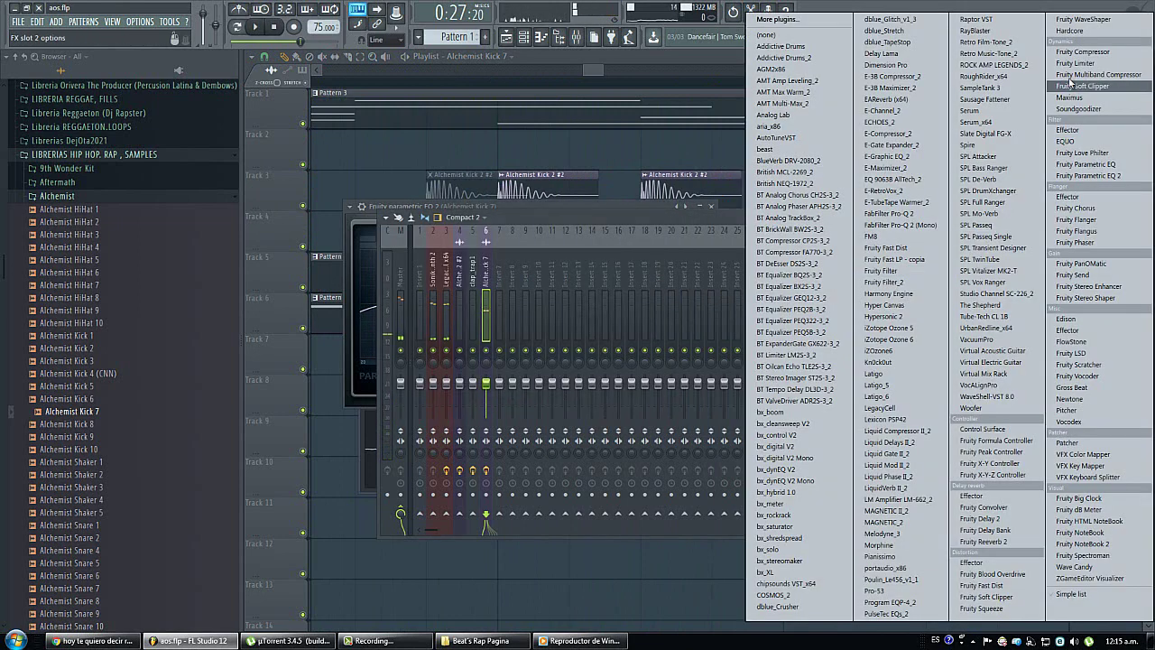
{"action": "left_click", "coordinate": [1085, 52]}
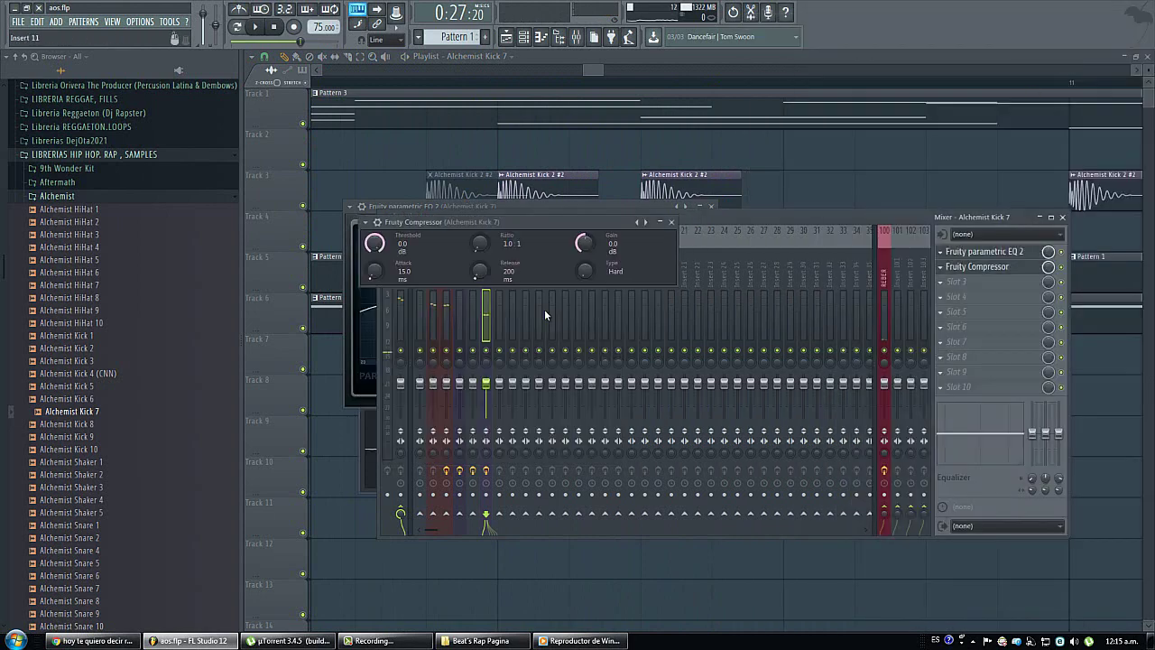
Step: Return to the playlist and save the project
{"action": "left_click", "coordinate": [874, 164]}
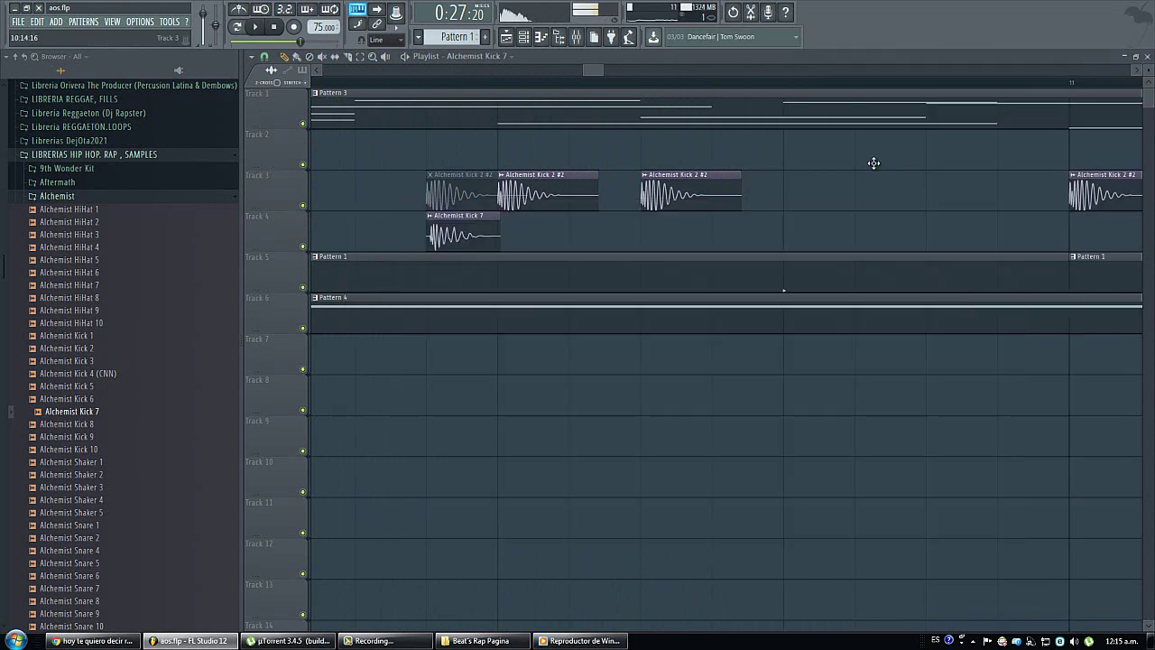
{"action": "scroll", "coordinate": [594, 82], "scroll_direction": "down", "scroll_amount": 5}
{"action": "key", "text": "ctrl+s"}
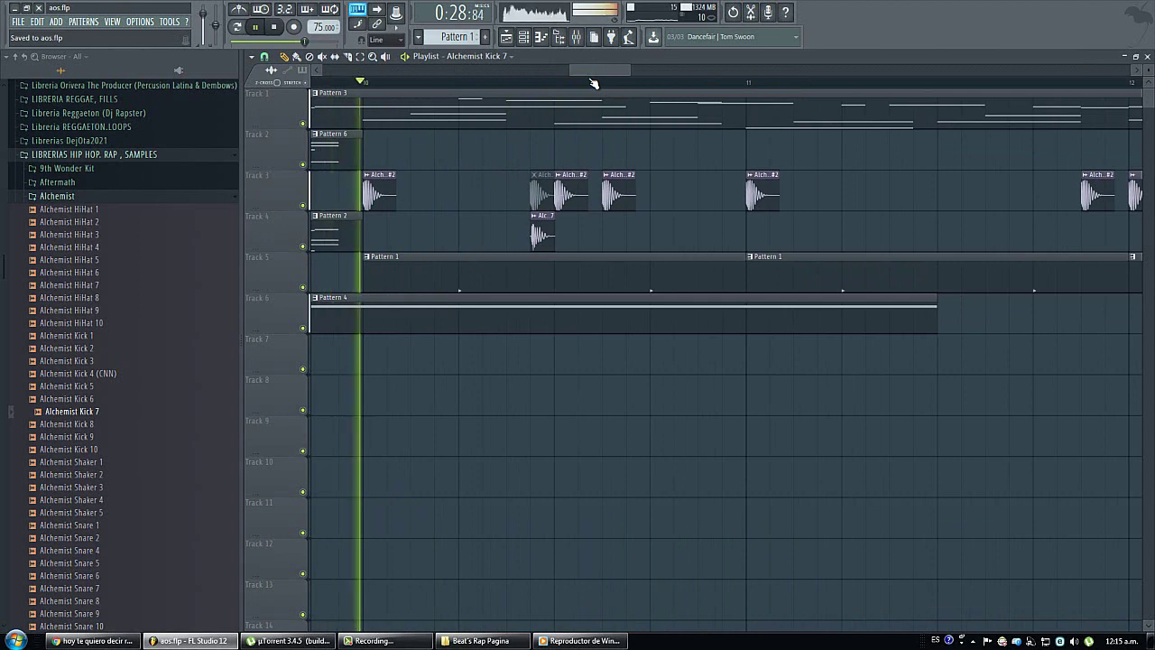
Step: Place two Alchemist Kick 7 clips on Track 4 at steps 12 and 14 of bar 11
{"action": "scroll", "coordinate": [561, 233], "scroll_direction": "down", "scroll_amount": 2}
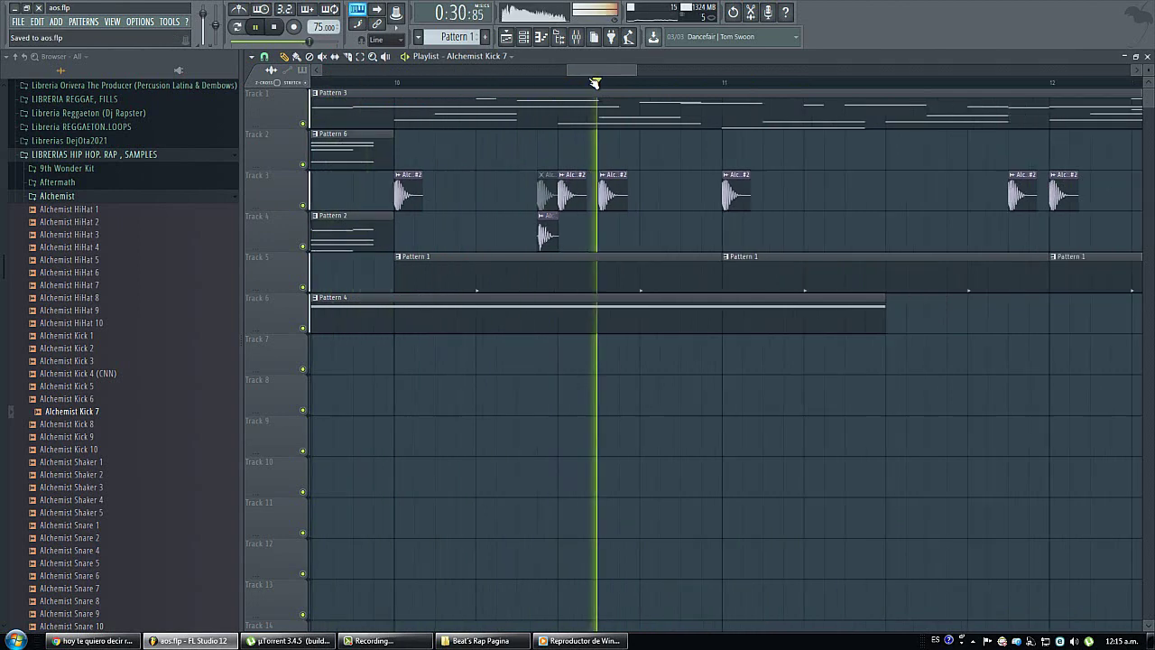
{"action": "left_click", "coordinate": [900, 234]}
{"action": "left_click", "coordinate": [936, 234]}
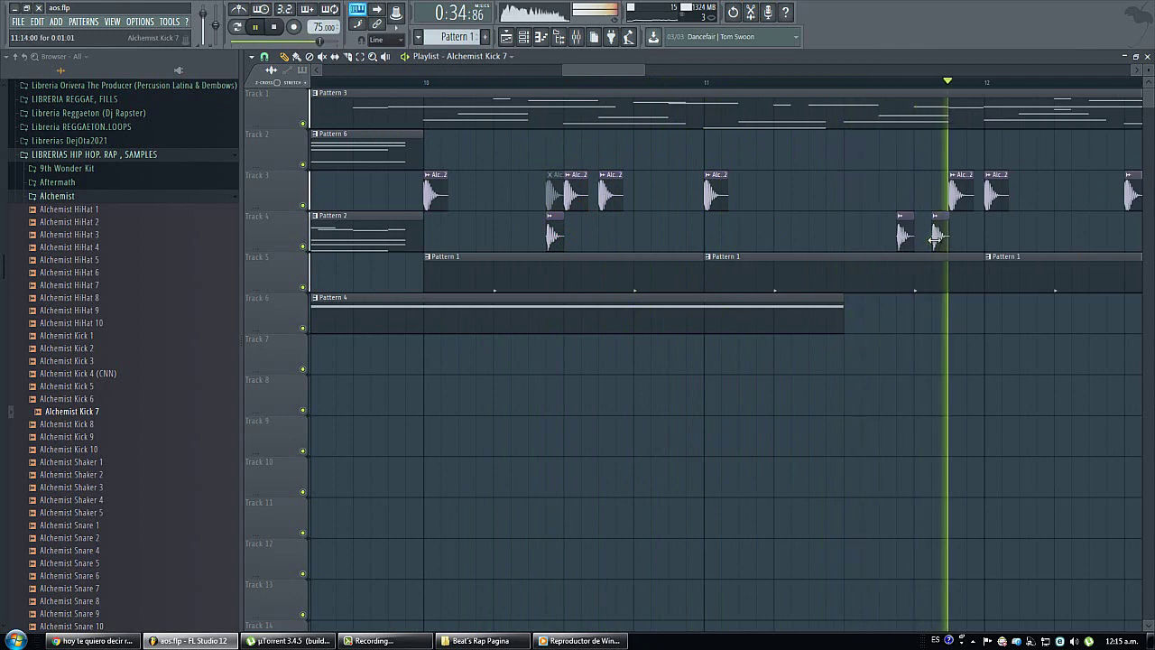
Step: Make the second Alchemist Kick 7 clip in bar 11 unique and raise its pitch by 438 cents
{"action": "scroll", "coordinate": [957, 90], "scroll_direction": "up", "scroll_amount": 4}
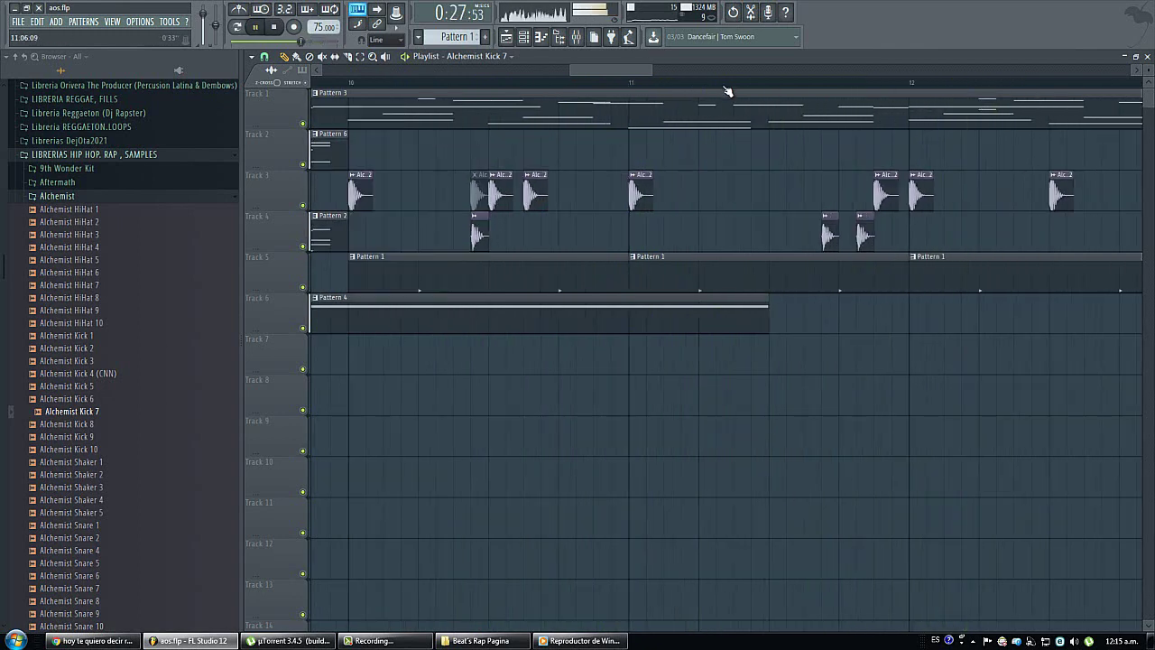
{"action": "scroll", "coordinate": [966, 91], "scroll_direction": "up", "scroll_amount": 2}
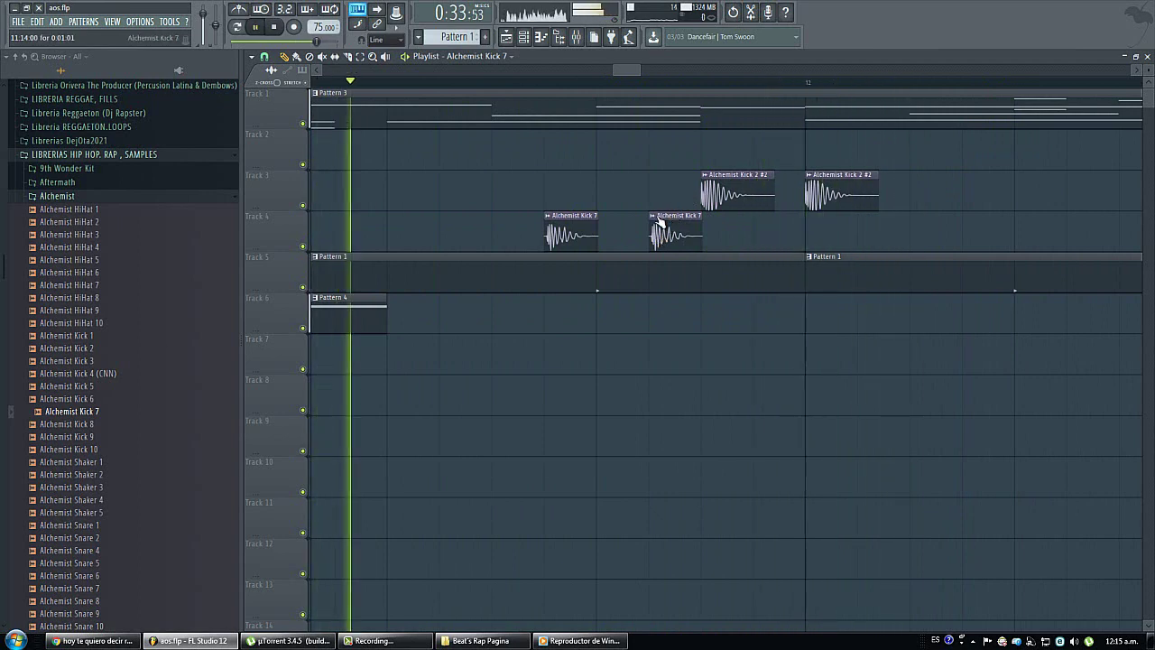
{"action": "right_click", "coordinate": [658, 218]}
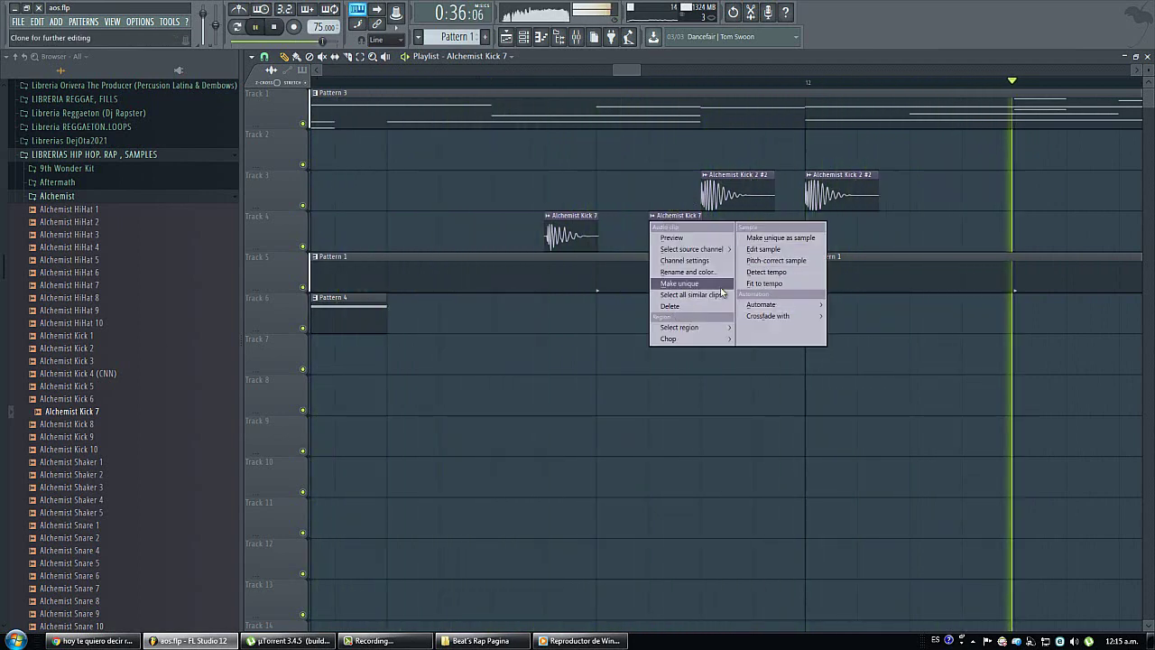
{"action": "left_click", "coordinate": [718, 284]}
{"action": "double_click", "coordinate": [681, 235]}
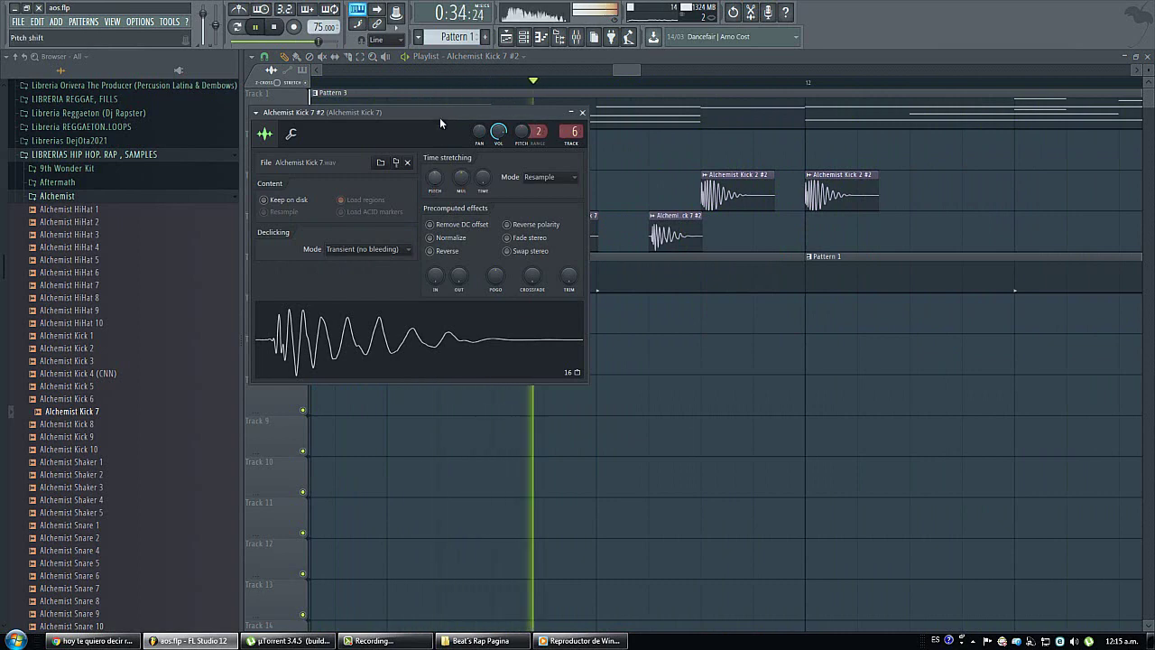
{"action": "left_click_drag", "start_coordinate": [439, 176], "coordinate": [440, 117]}
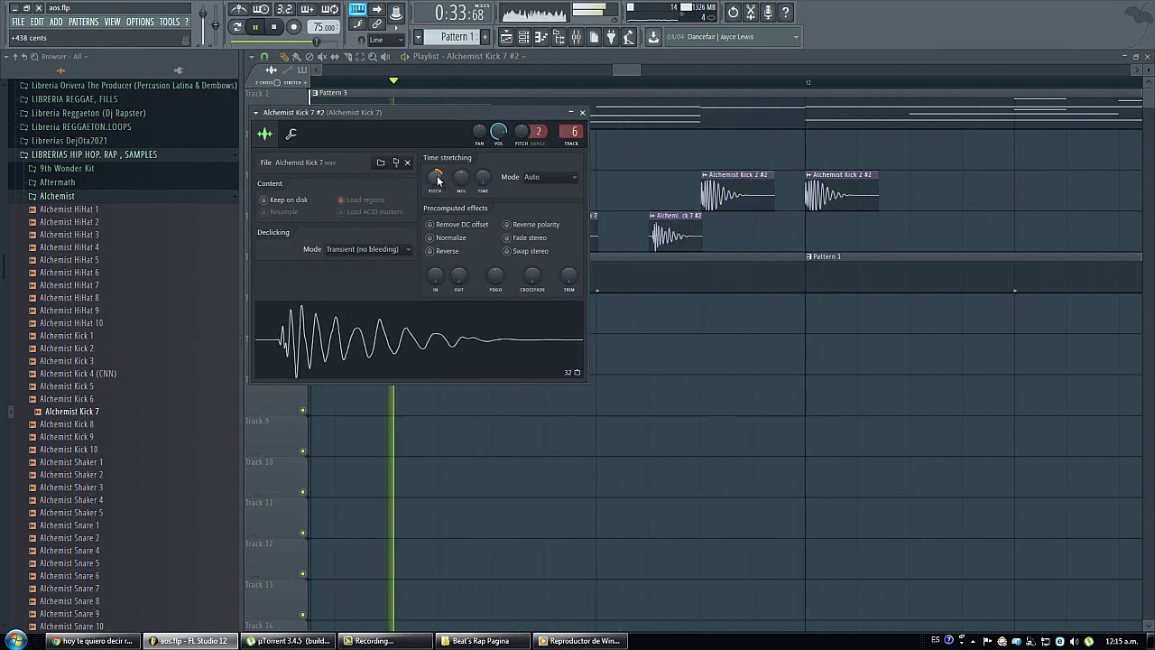
Step: Copy the Alchemist Kick 7 clips on Track 4 into bar 13, deleting the two surplus copies past bar 14, and stop playback
{"action": "left_click_drag", "start_coordinate": [626, 68], "coordinate": [630, 84]}
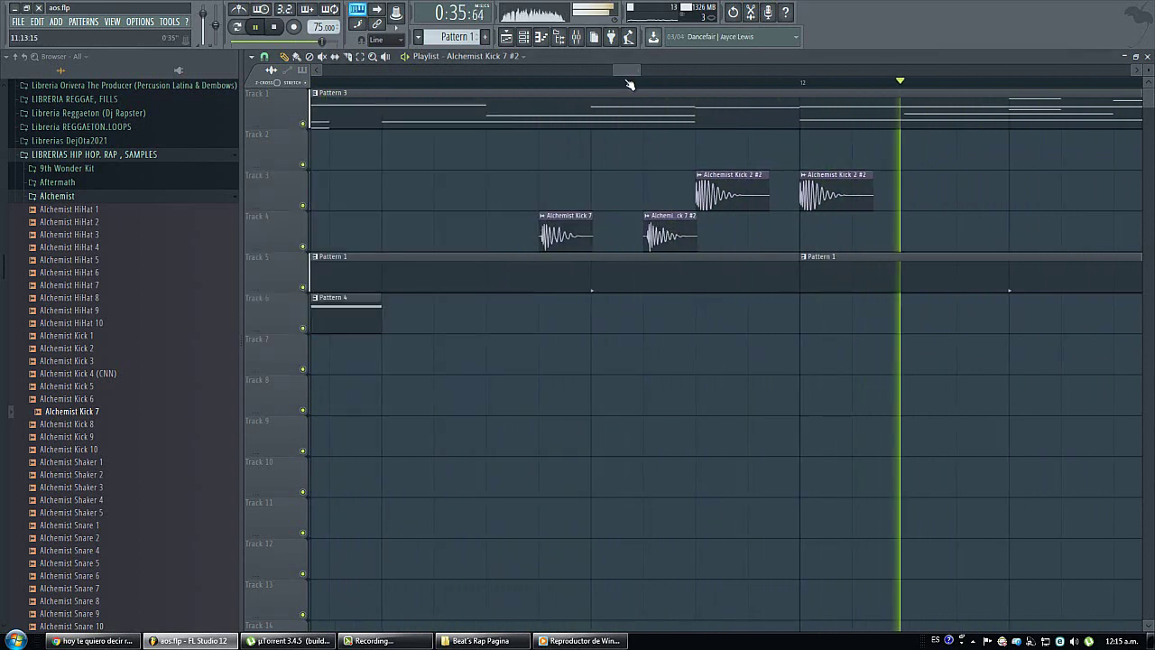
{"action": "scroll", "coordinate": [630, 84], "scroll_direction": "down", "scroll_amount": 5}
{"action": "left_click_drag", "start_coordinate": [645, 242], "coordinate": [768, 237]}
{"action": "right_click", "coordinate": [872, 232]}
{"action": "right_click", "coordinate": [862, 233]}
{"action": "key", "text": "space"}
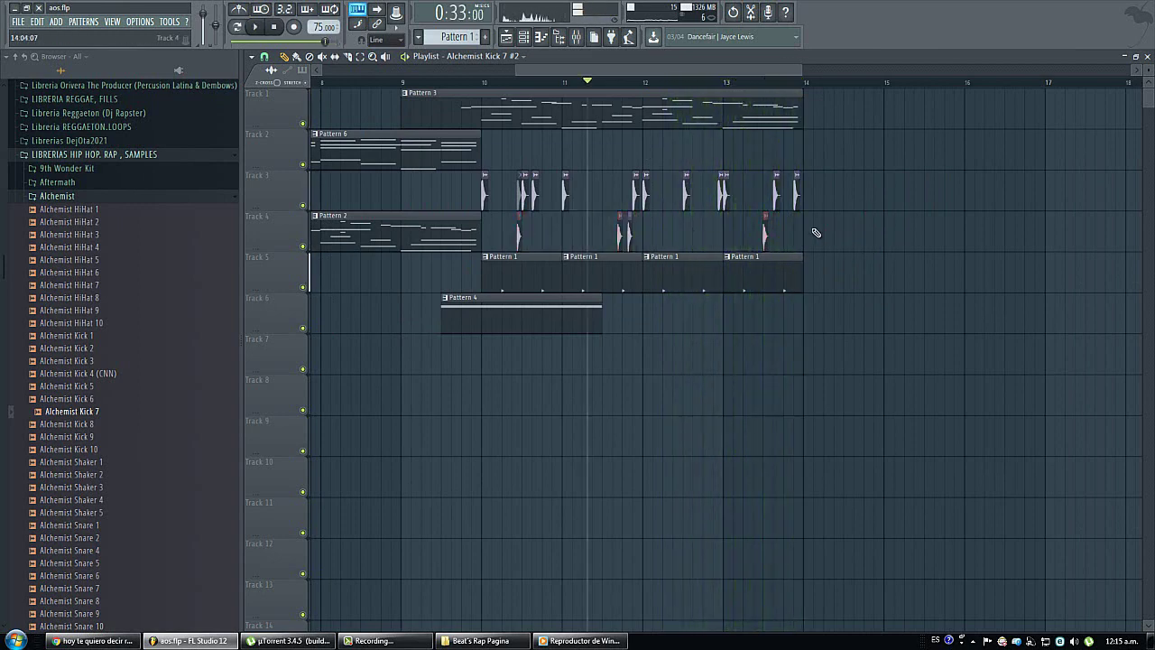
Step: Copy the drum clips on Tracks 3 to 5 from bars 10–13 to bars 14–17, and copy Pattern 3 to Track 2 at bar 13
{"action": "left_click_drag", "start_coordinate": [853, 290], "coordinate": [490, 170]}
{"action": "left_click_drag", "start_coordinate": [521, 245], "coordinate": [866, 244]}
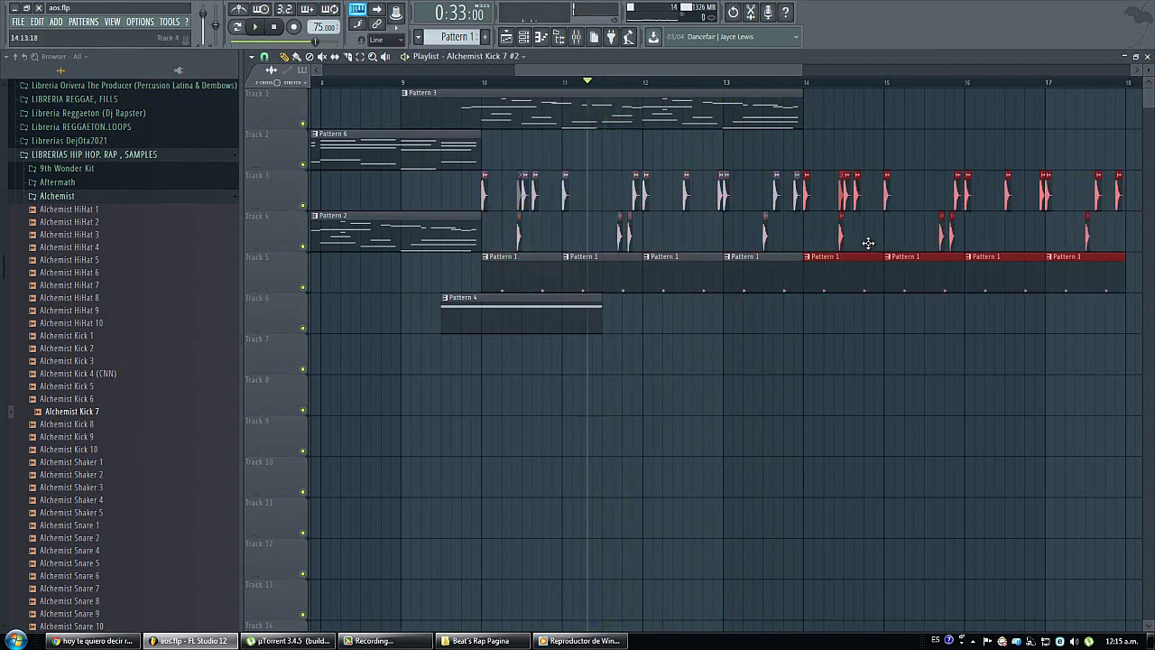
{"action": "left_click_drag", "start_coordinate": [516, 93], "coordinate": [842, 155]}
{"action": "scroll", "coordinate": [815, 157], "scroll_direction": "down", "scroll_amount": 4}
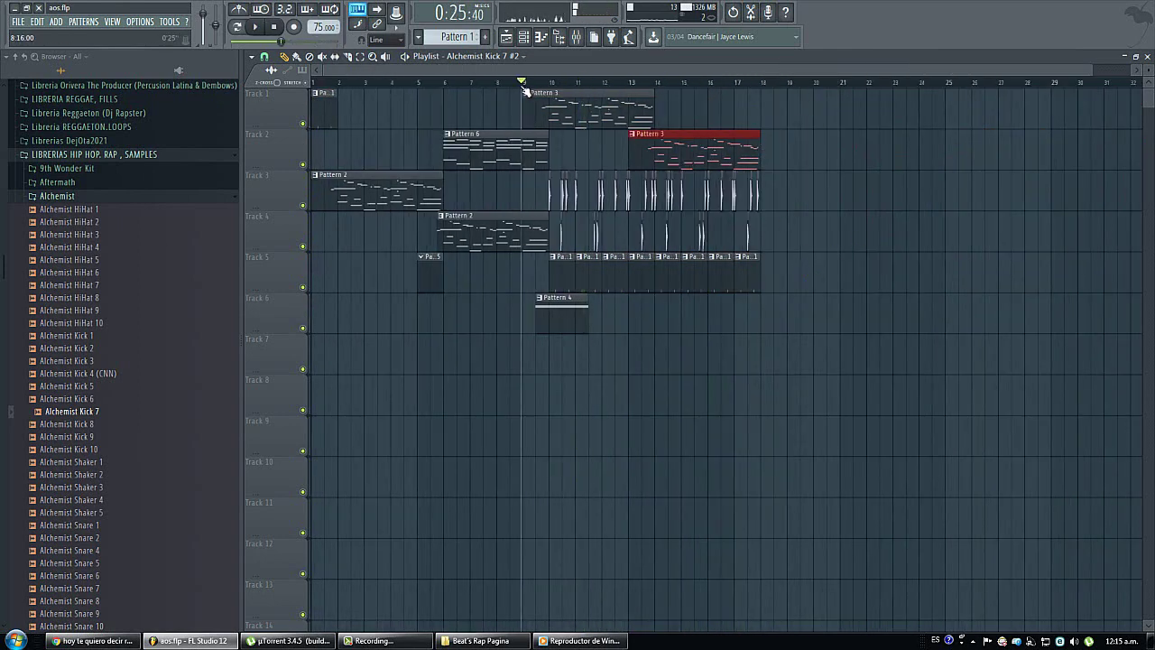
Step: Assign the Morphine channel with the KBD Crystal Keys NUC preset to a free mixer track and return to the playlist
{"action": "left_click", "coordinate": [526, 38]}
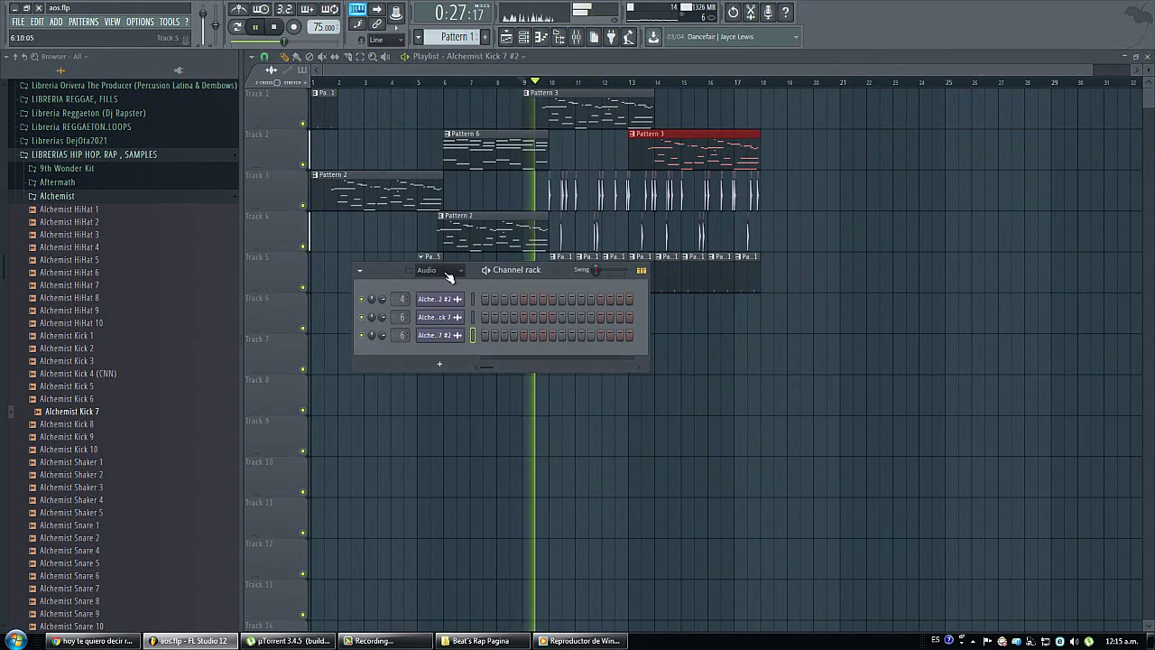
{"action": "left_click", "coordinate": [448, 285]}
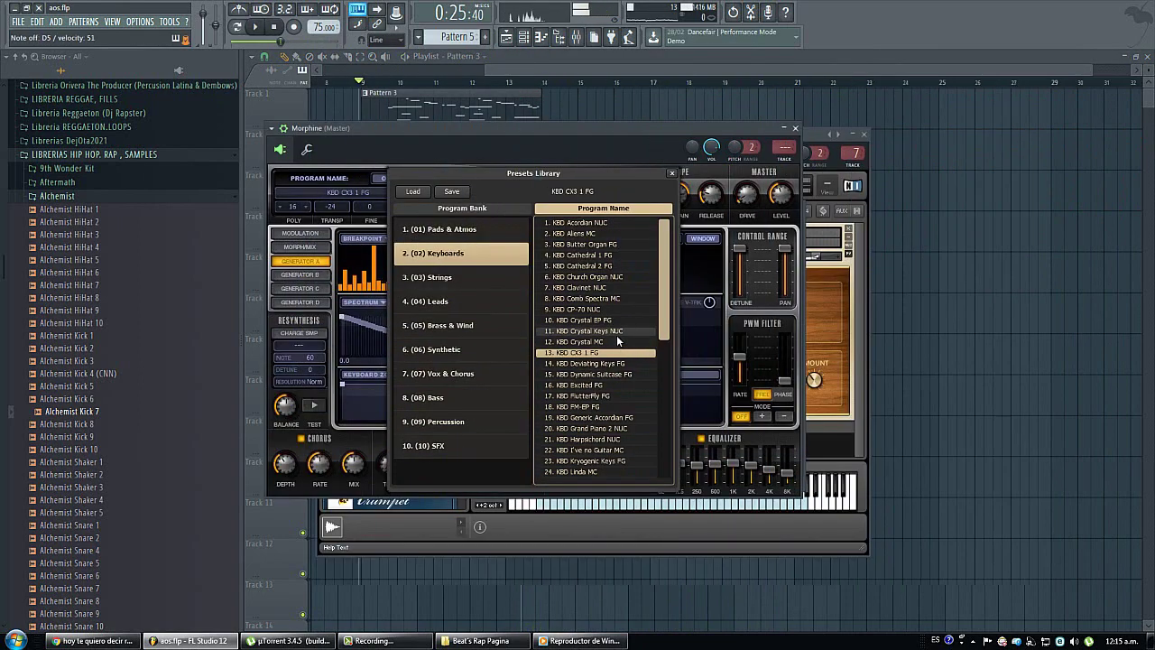
{"action": "right_click", "coordinate": [786, 148]}
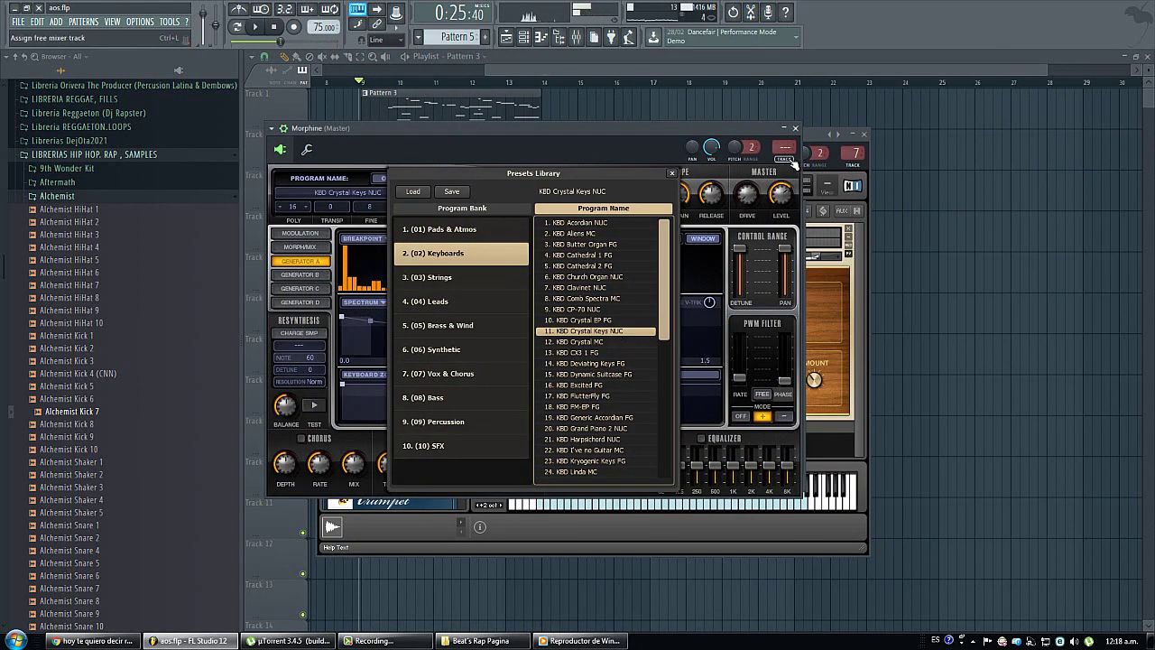
{"action": "left_click", "coordinate": [796, 160]}
{"action": "key", "text": "F12"}
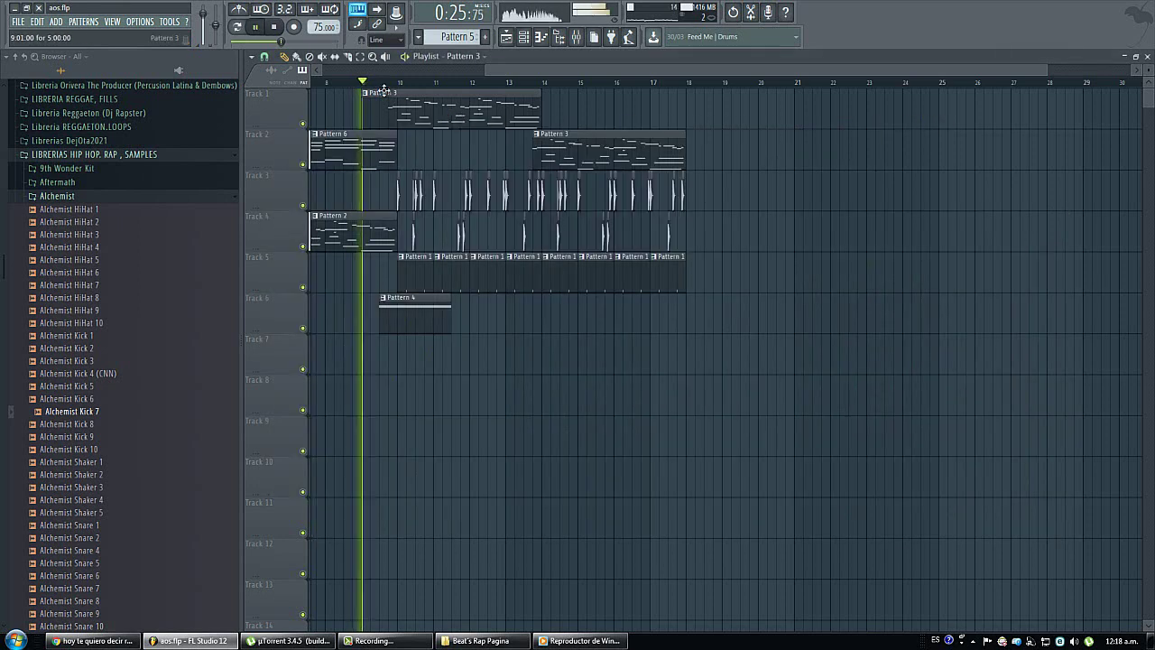
Step: Enable recording and run the song from bar 9 to try a Morphine melody over it
{"action": "left_click", "coordinate": [290, 27]}
{"action": "left_click", "coordinate": [602, 380]}
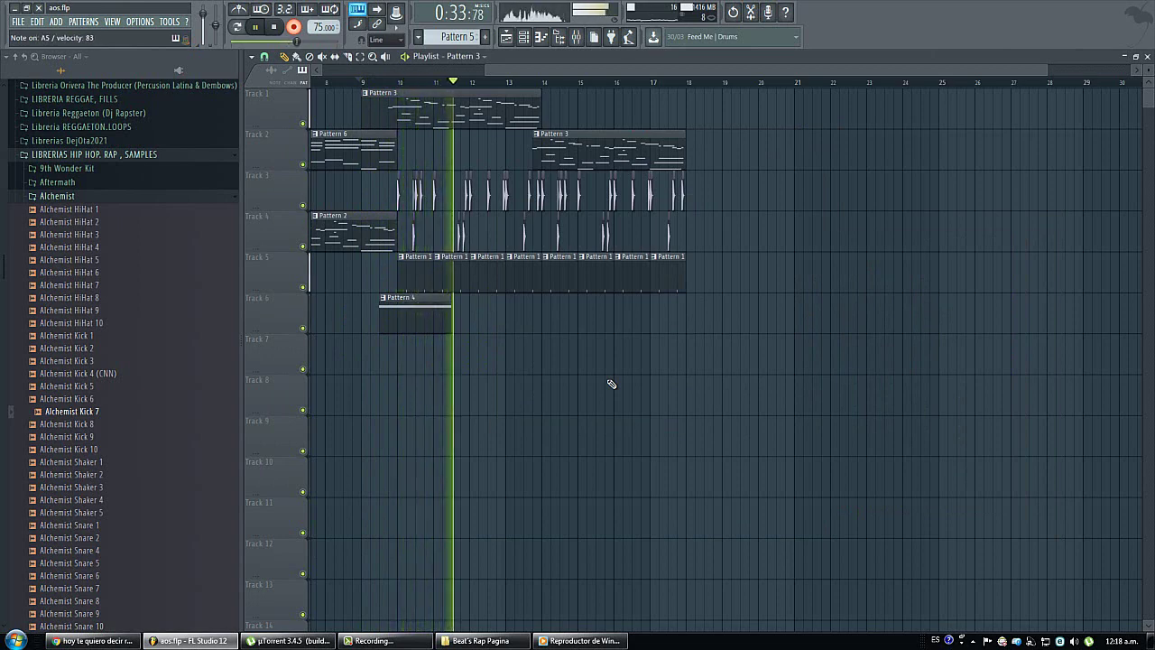
{"action": "key", "text": "space"}
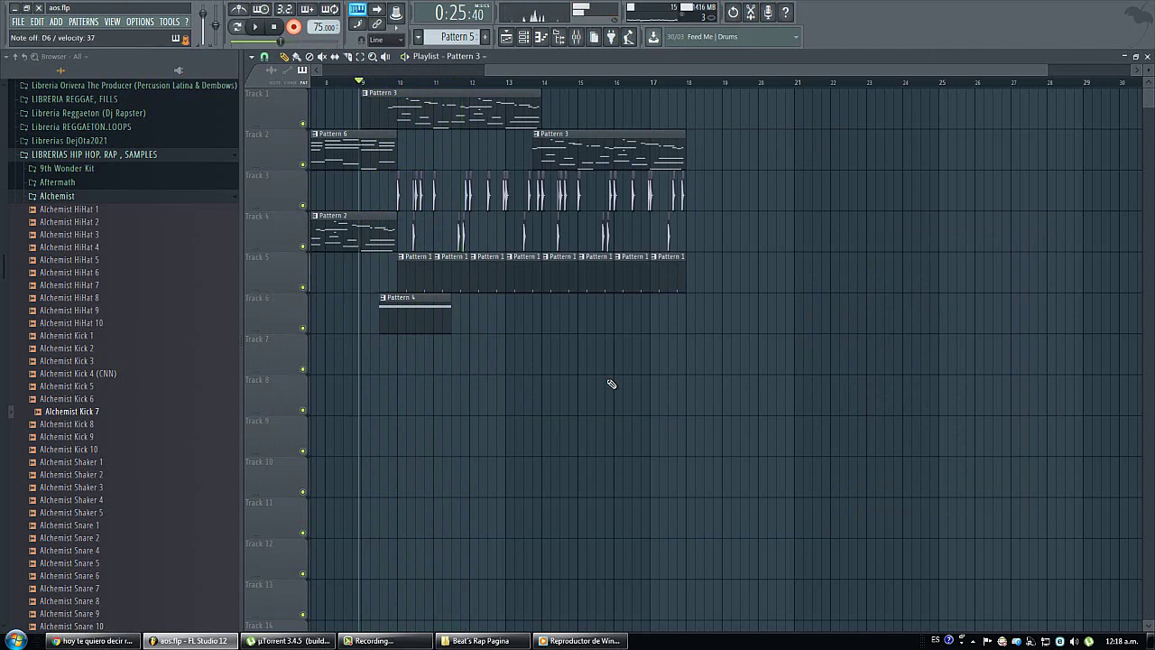
Step: Move the Pattern 5 clip to Track 7 at bar 10 and rehearse the Morphine part over playback
{"action": "left_click_drag", "start_coordinate": [586, 70], "coordinate": [390, 71]}
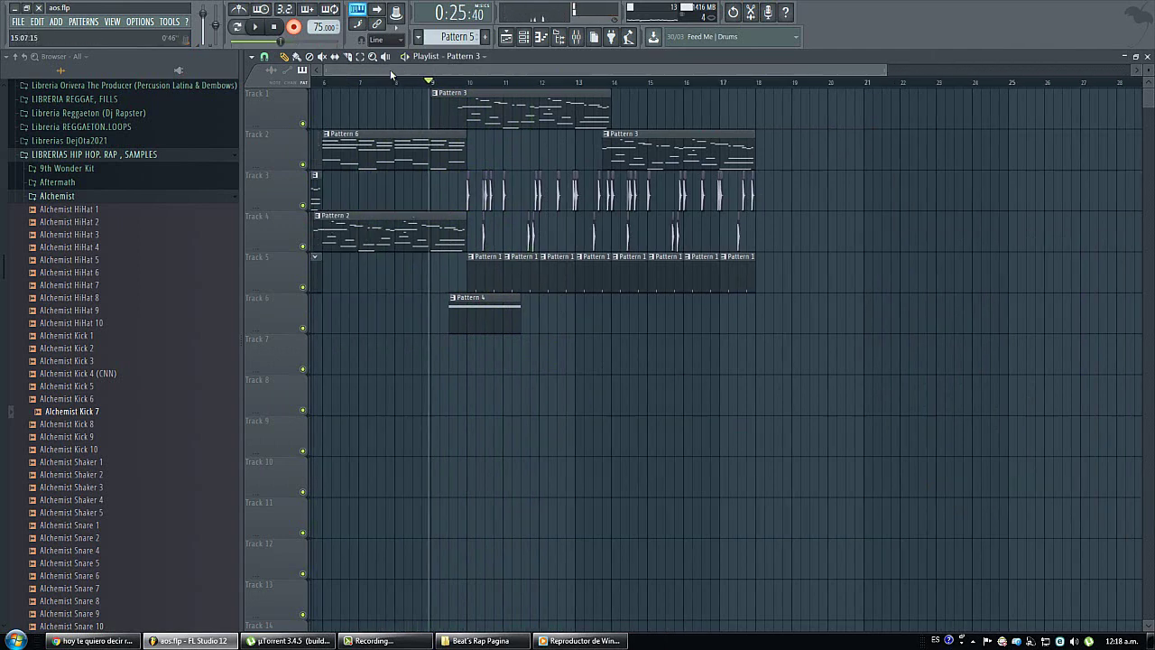
{"action": "left_click_drag", "start_coordinate": [473, 282], "coordinate": [531, 304]}
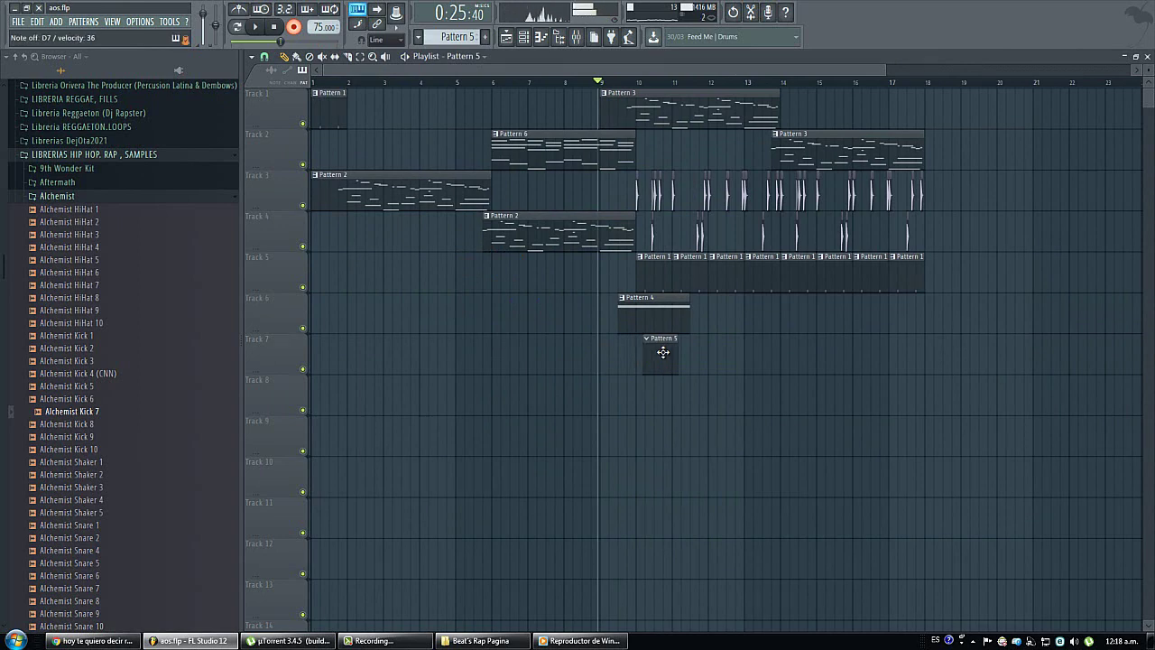
{"action": "key", "text": "space"}
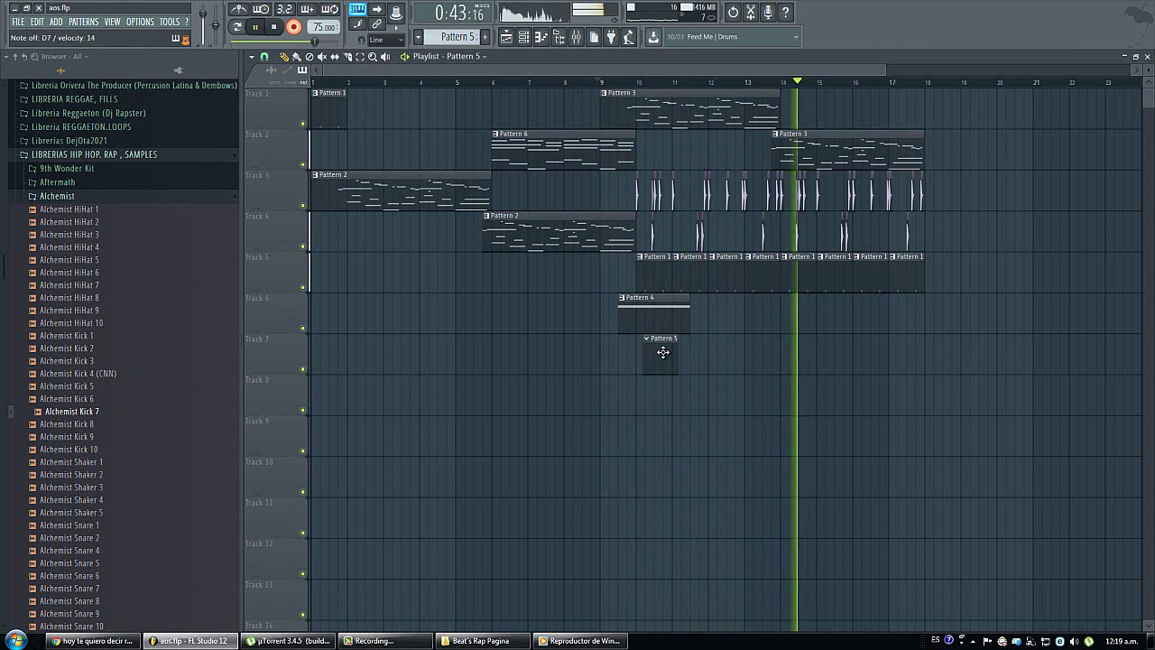
{"action": "key", "text": "space"}
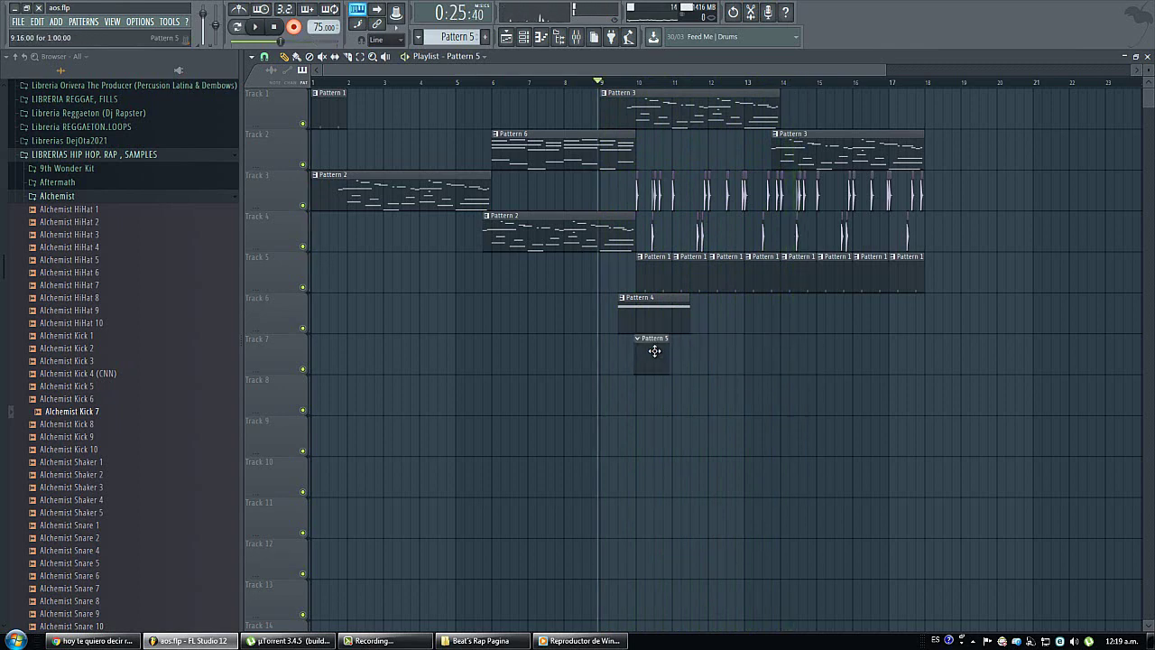
Step: Audition Morphine's Keyboards presets, load KBD Crystal MC, and close the plugin
{"action": "left_click", "coordinate": [523, 39]}
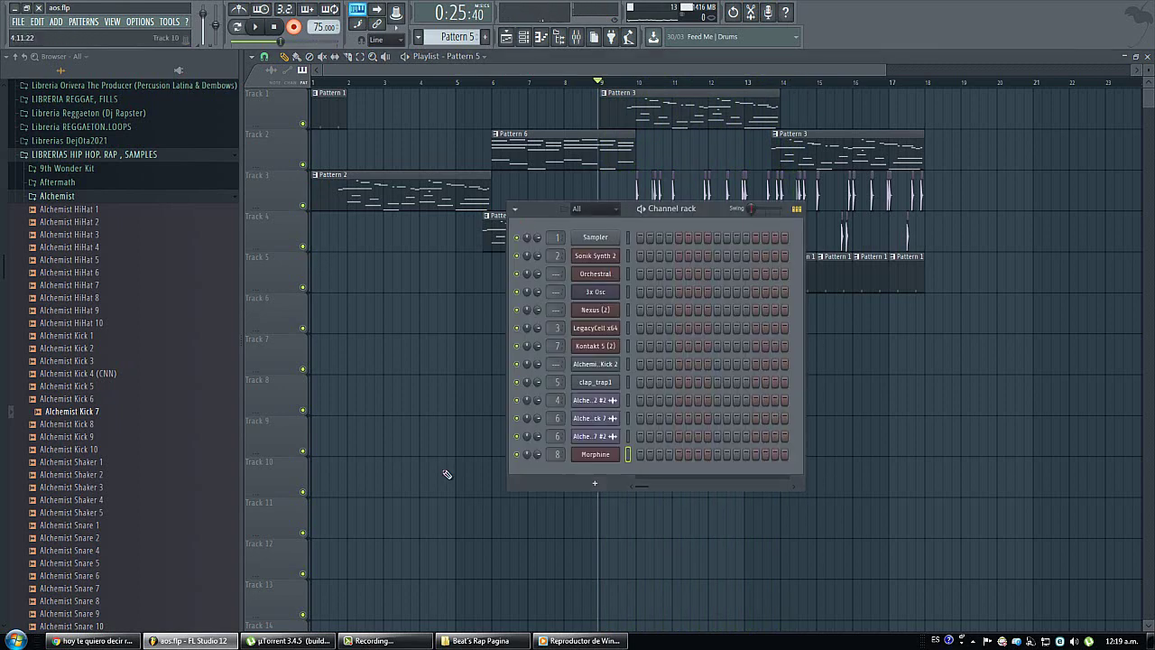
{"action": "left_click", "coordinate": [593, 457]}
{"action": "left_click", "coordinate": [367, 191]}
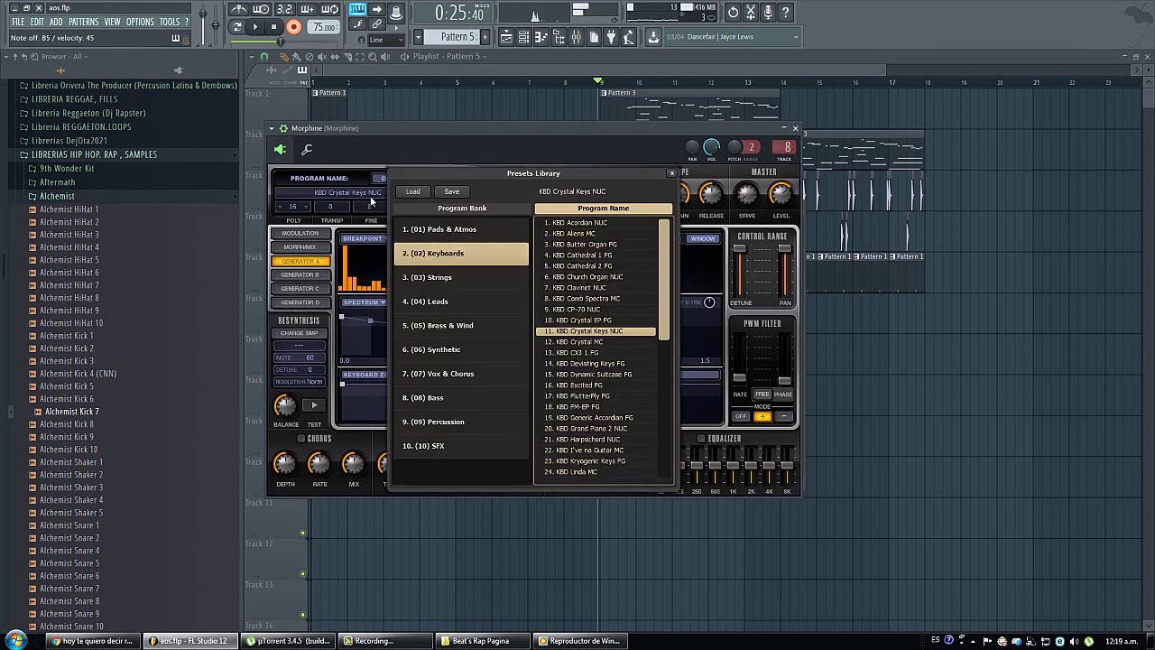
{"action": "left_click", "coordinate": [606, 321]}
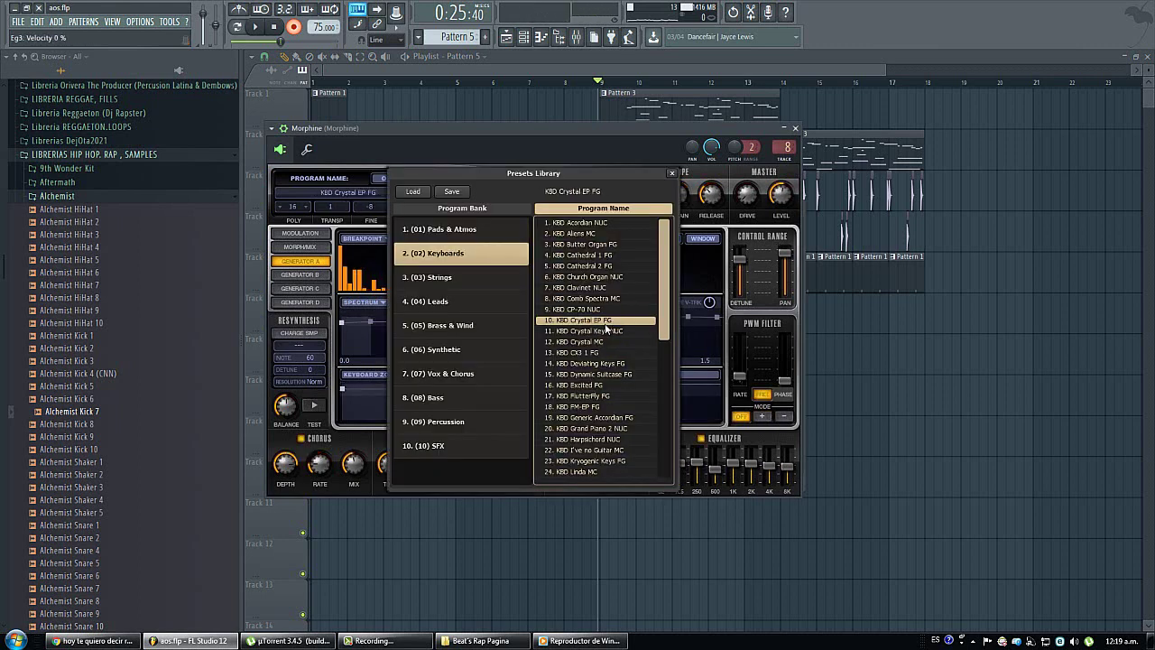
{"action": "key", "text": "Up"}
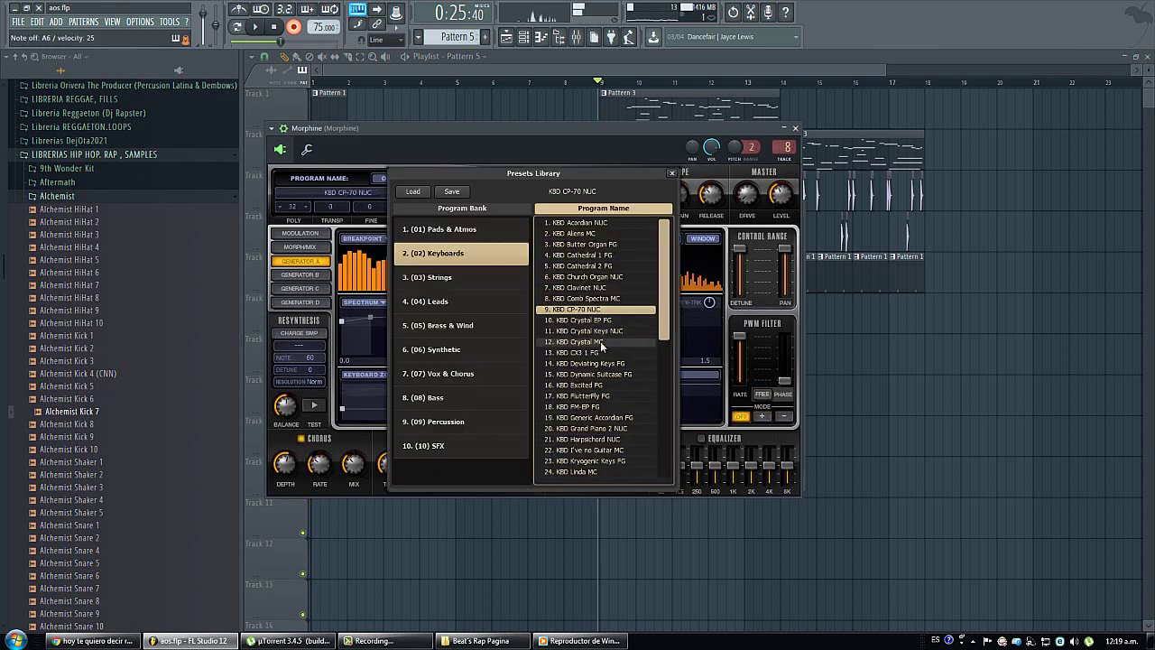
{"action": "left_click", "coordinate": [600, 341]}
{"action": "key", "text": "Escape"}
Step: Save the project, try a take of the Morphine melody over playback, and undo it
{"action": "key", "text": "space"}
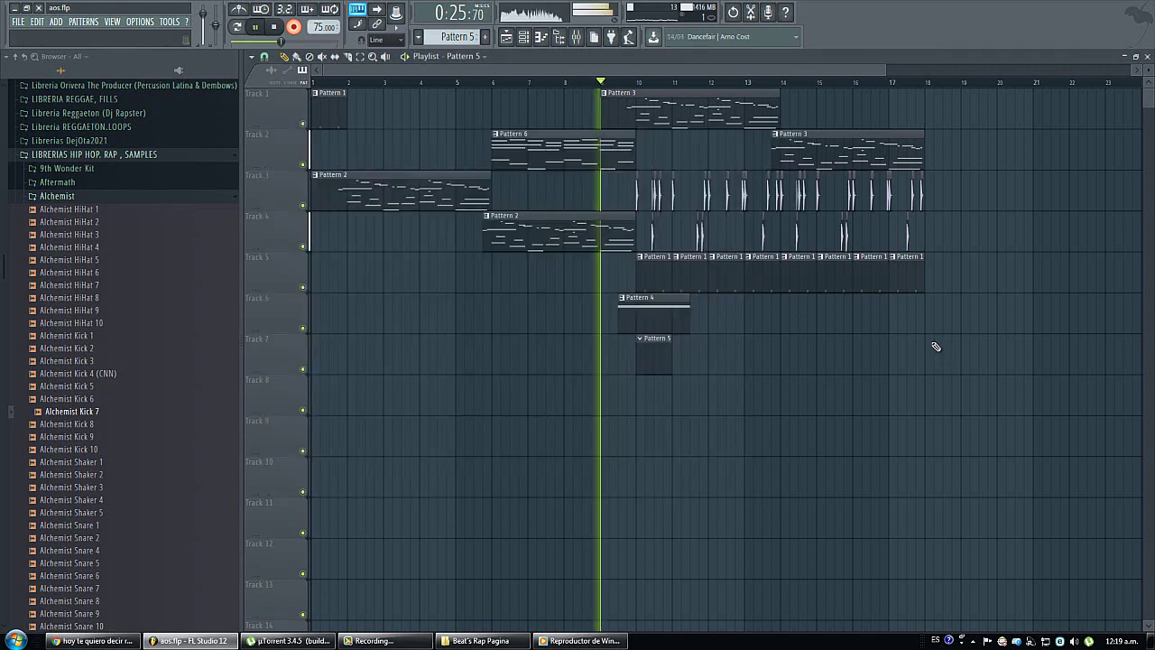
{"action": "key", "text": "ctrl+s"}
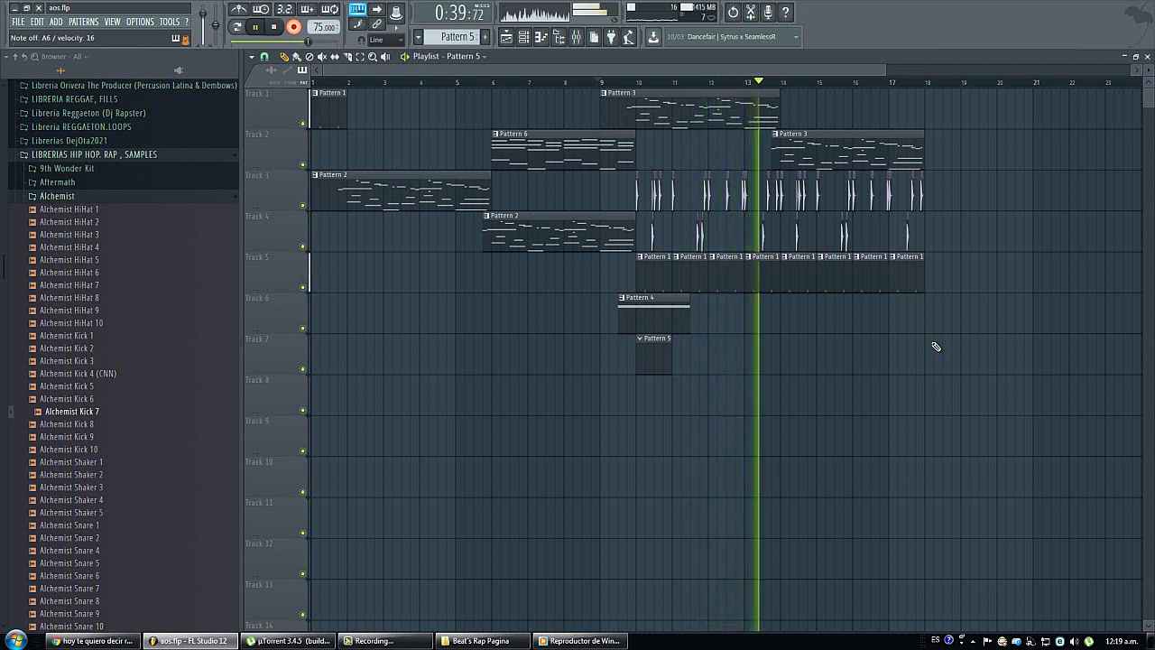
{"action": "key", "text": "space"}
{"action": "key", "text": "ctrl+z"}
Step: Show Morphine's miscellaneous channel settings and record a four-bar melody into Pattern 5 during playback
{"action": "key", "text": "space"}
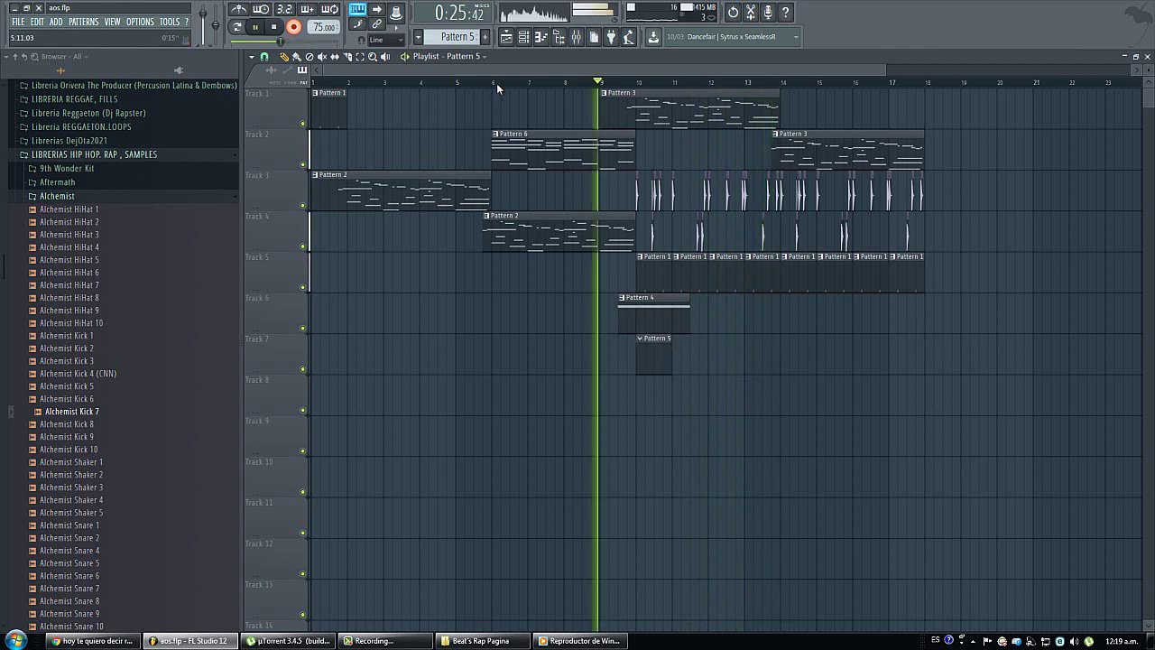
{"action": "left_click", "coordinate": [527, 39]}
{"action": "left_click", "coordinate": [605, 454]}
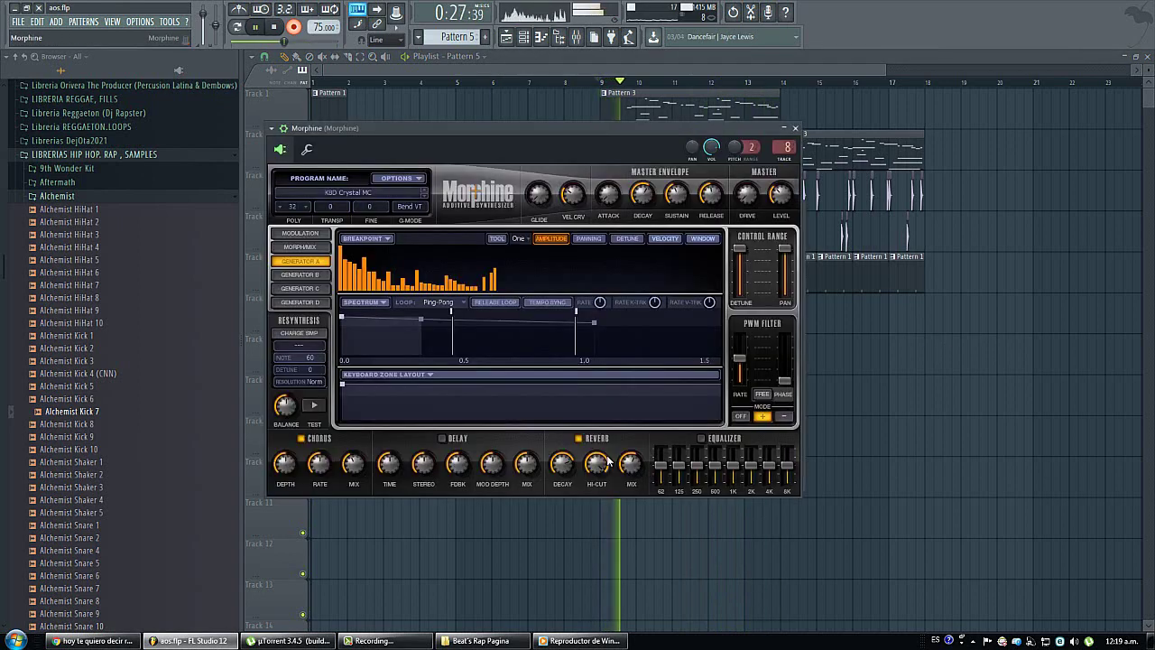
{"action": "left_click", "coordinate": [305, 151]}
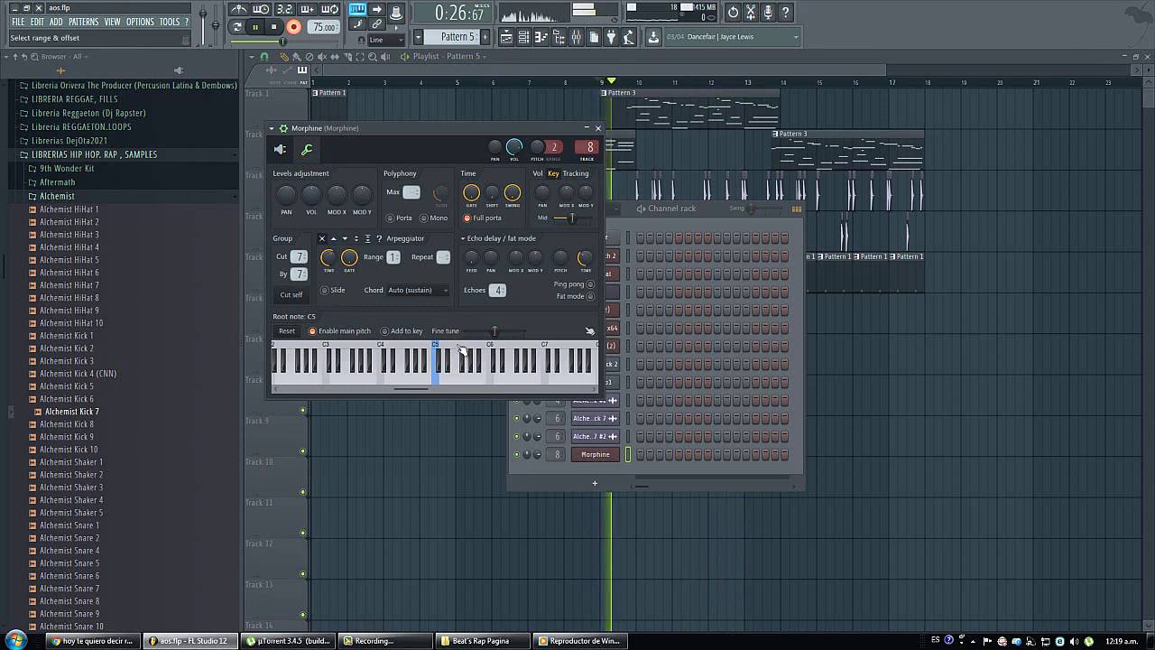
{"action": "left_click_drag", "start_coordinate": [476, 130], "coordinate": [615, 143]}
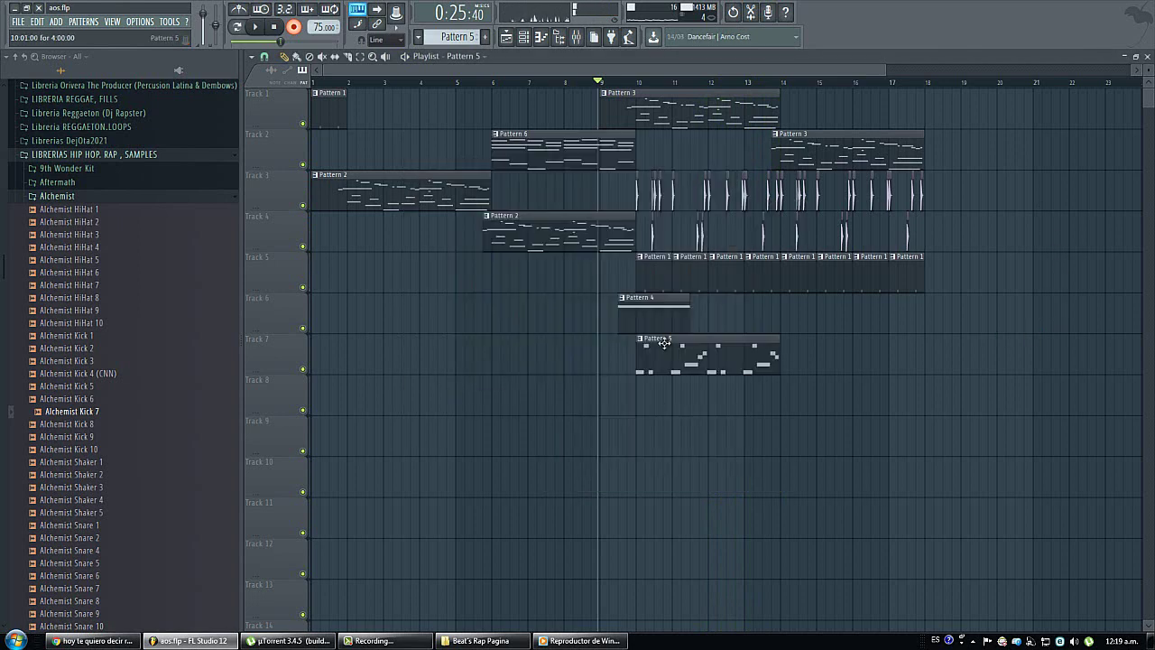
Step: Examine the pitches and timing of the recorded Morphine notes in Pattern 5's piano roll, and resume song playback
{"action": "double_click", "coordinate": [667, 349]}
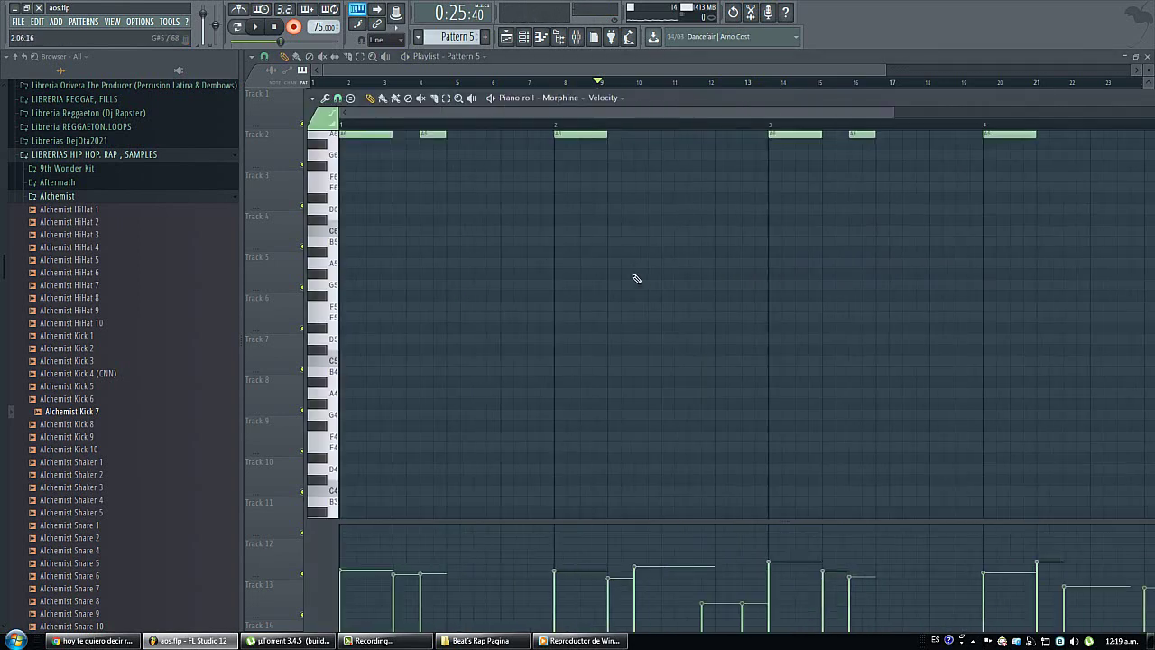
{"action": "scroll", "coordinate": [668, 134], "scroll_direction": "down", "scroll_amount": 3}
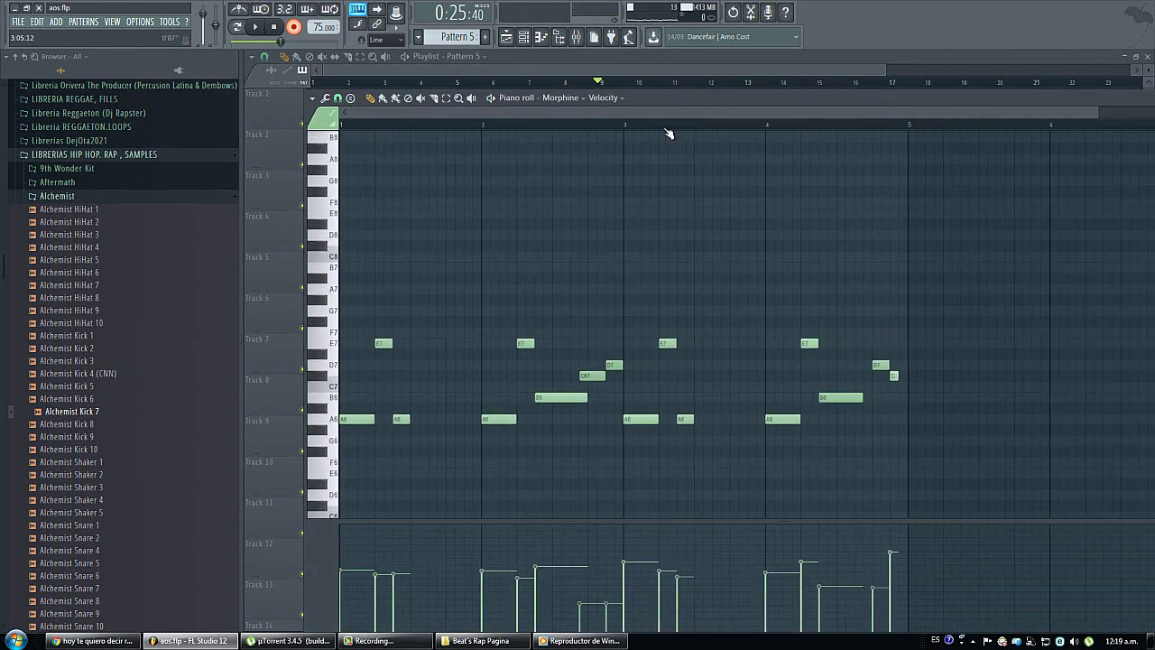
{"action": "scroll", "coordinate": [781, 133], "scroll_direction": "up", "scroll_amount": 4}
{"action": "scroll", "coordinate": [781, 133], "scroll_direction": "up", "scroll_amount": 2}
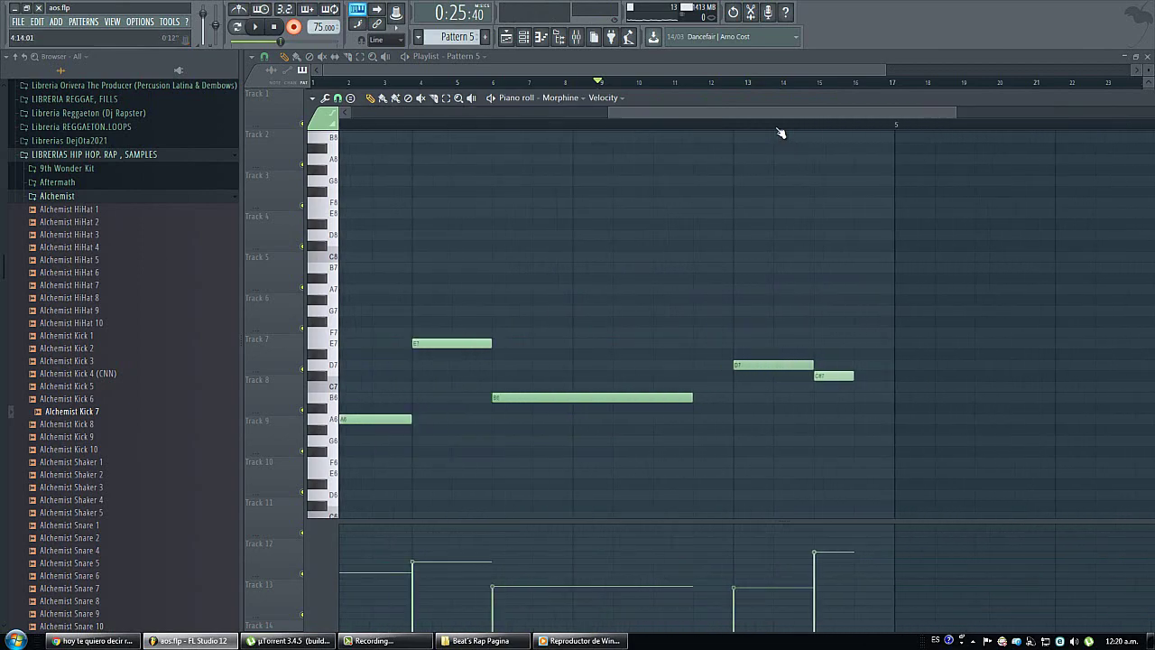
{"action": "scroll", "coordinate": [782, 181], "scroll_direction": "down", "scroll_amount": 4}
{"action": "left_click", "coordinate": [634, 65]}
{"action": "key", "text": "space"}
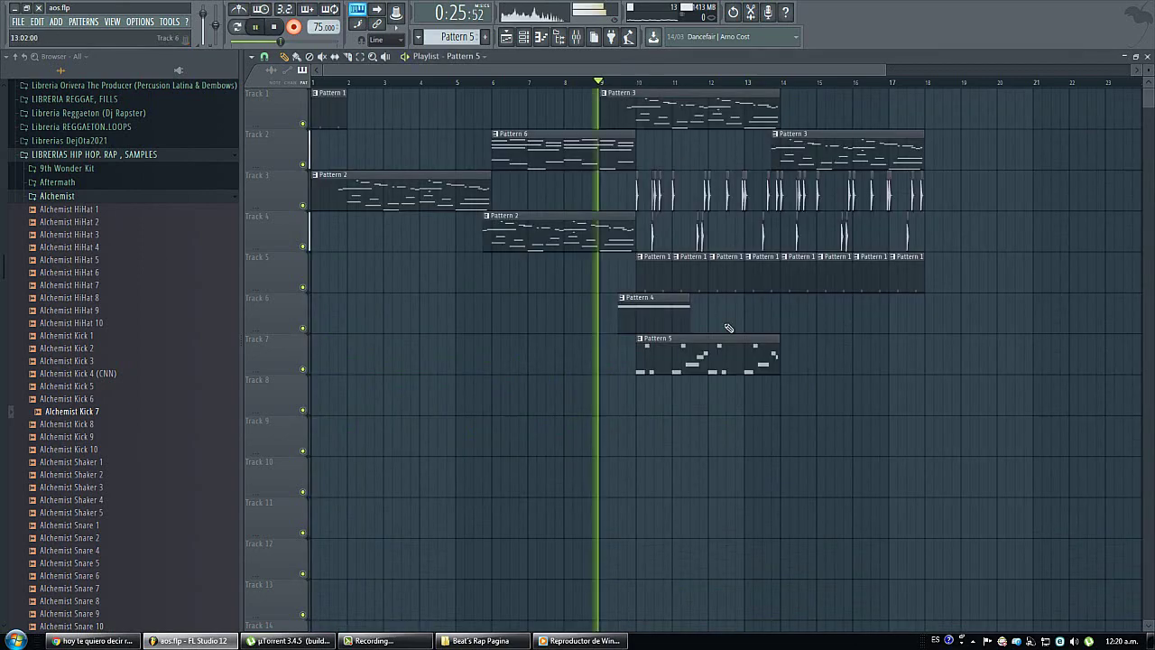
Step: Duplicate the Pattern 5 clip on Track 7 to bars 14–17 and open the channel rack
{"action": "left_click", "coordinate": [701, 350], "text": "ctrl"}
{"action": "key", "text": "ctrl+b"}
{"action": "left_click_drag", "start_coordinate": [820, 338], "coordinate": [822, 338]}
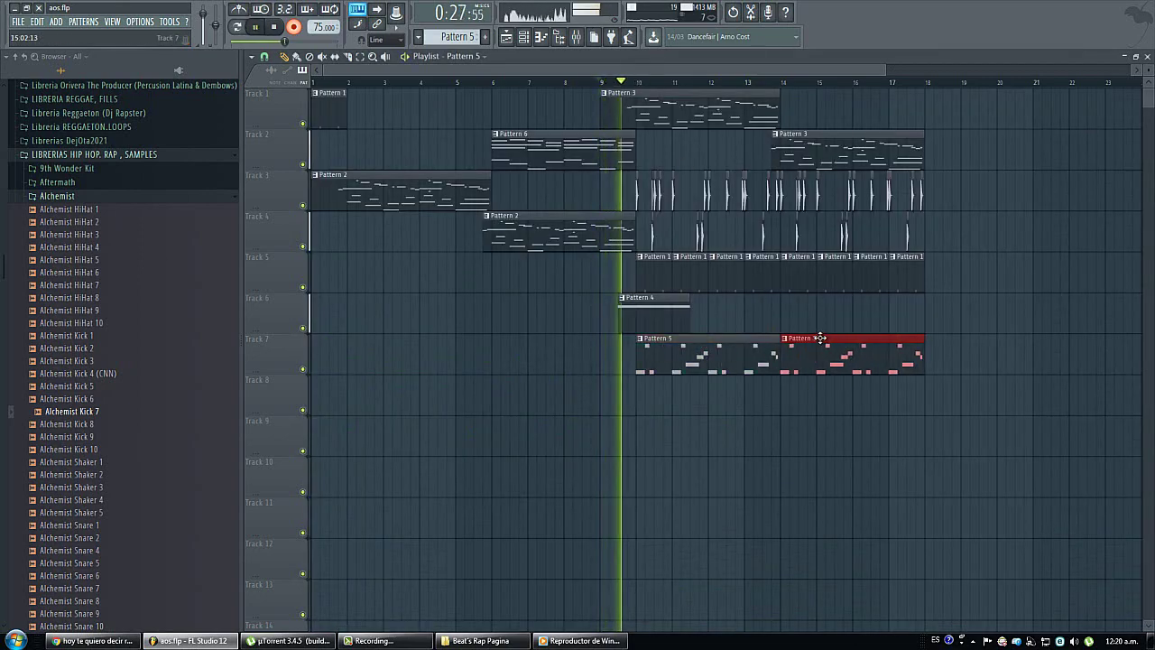
{"action": "left_click", "coordinate": [525, 38]}
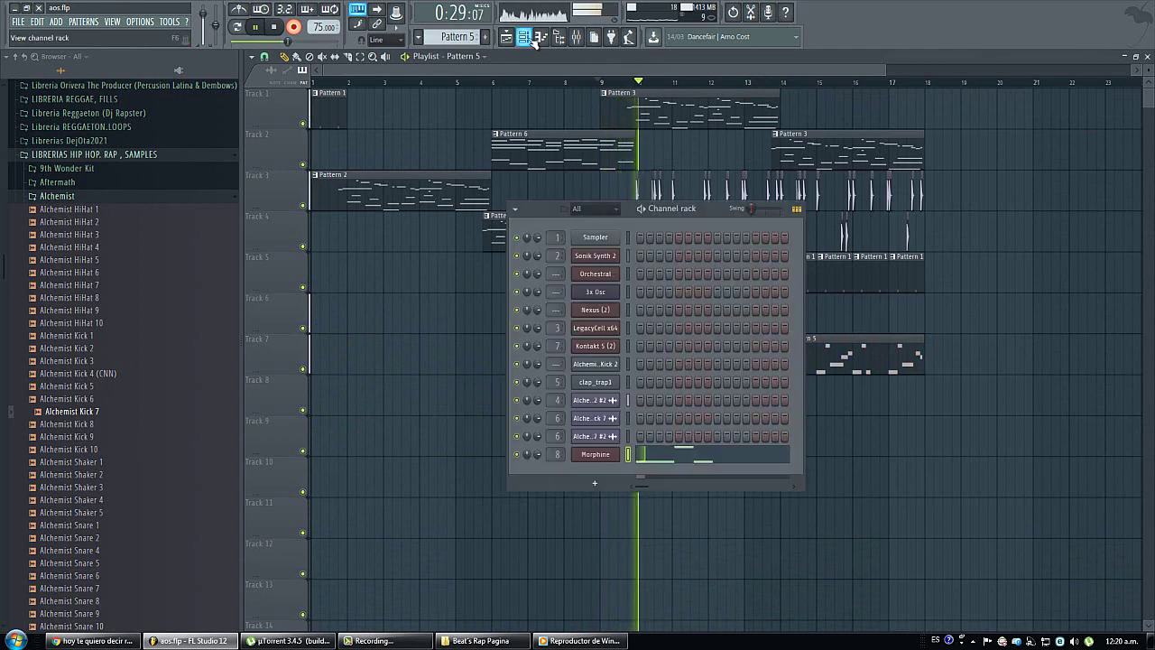
Step: Open the Orchestral channel's instrument, route it to mixer track 9, and load Fruity Compressor in its first effect slot
{"action": "right_click", "coordinate": [407, 338]}
{"action": "double_click", "coordinate": [645, 310]}
{"action": "left_click", "coordinate": [525, 38]}
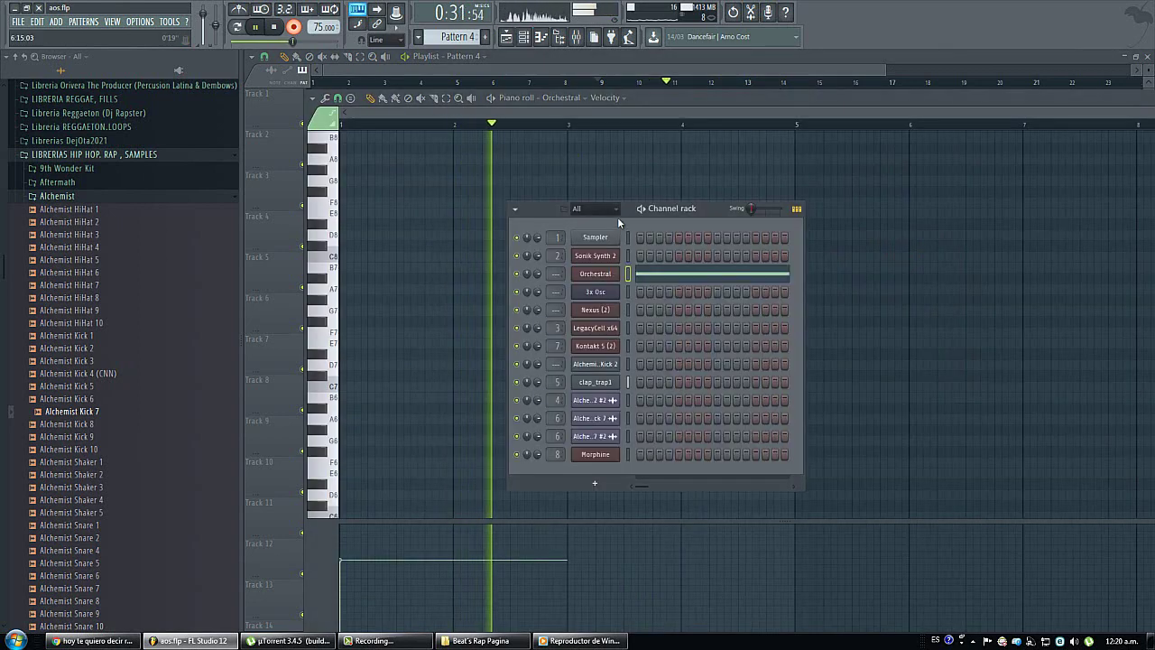
{"action": "left_click", "coordinate": [599, 273]}
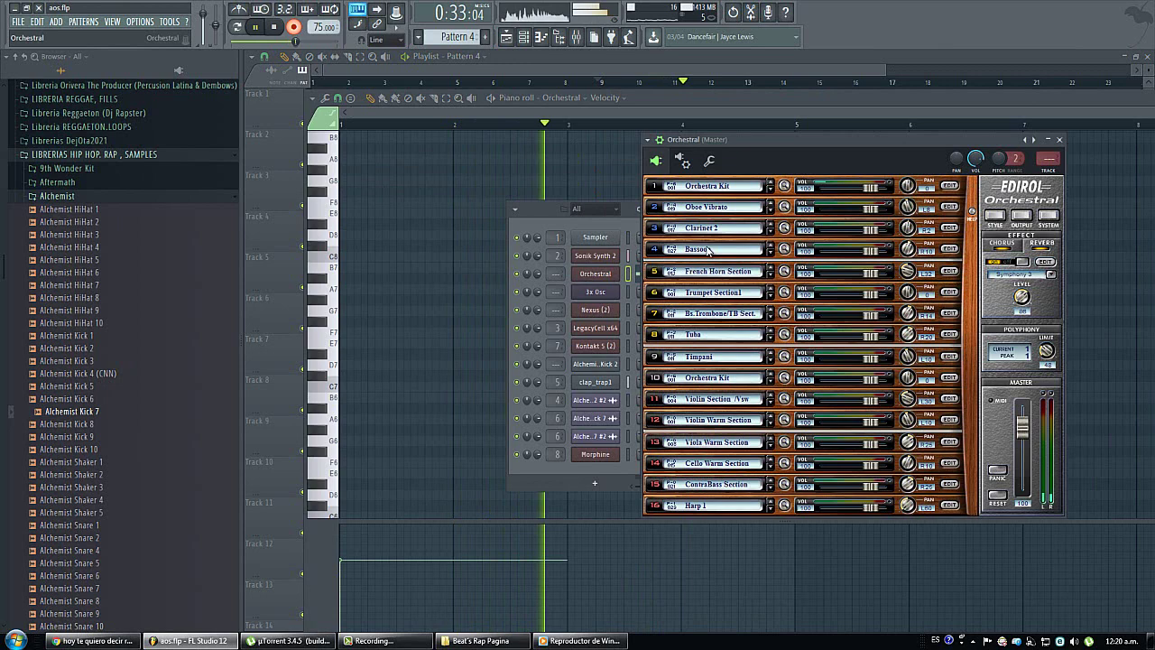
{"action": "left_click", "coordinate": [1048, 169]}
{"action": "left_click", "coordinate": [963, 268]}
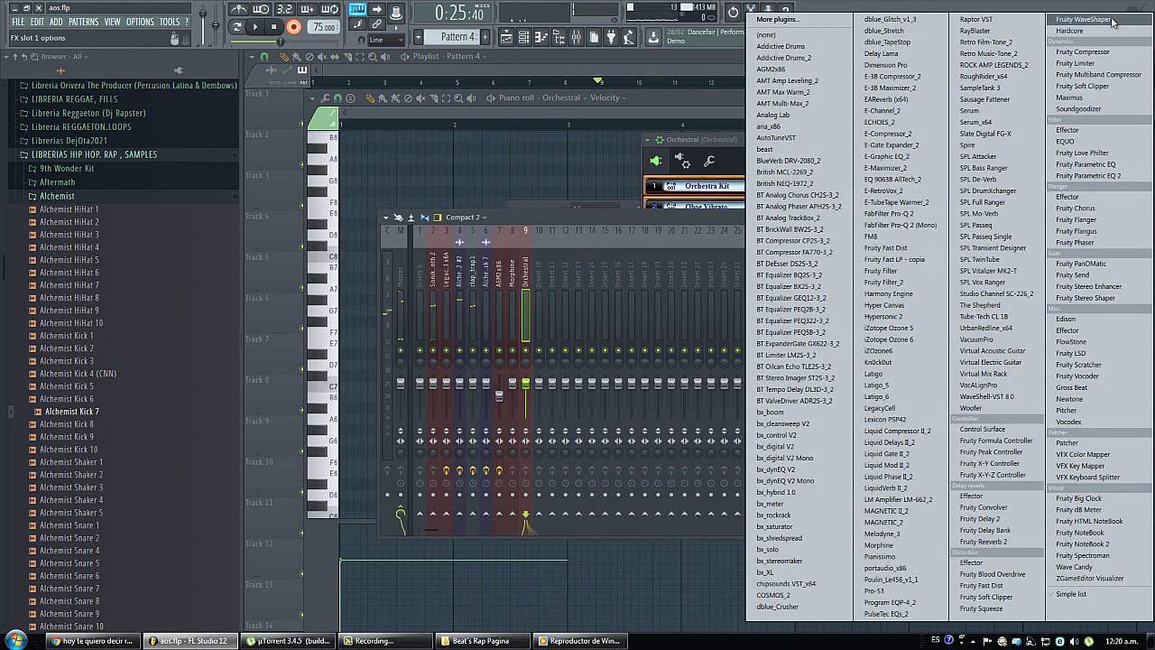
{"action": "left_click", "coordinate": [1109, 52]}
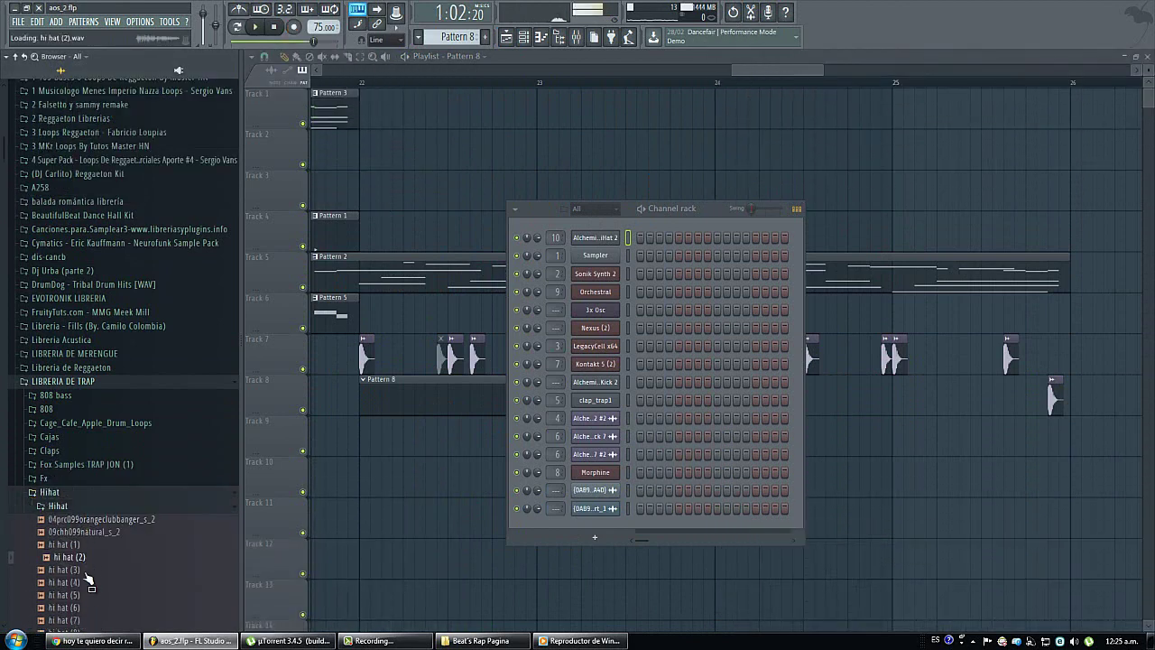
Step: Audition the hi hat samples in the Hihat folder of LIBRERIA DE TRAP up to hi hat (58)
{"action": "scroll", "coordinate": [89, 560], "scroll_direction": "down", "scroll_amount": 4}
{"action": "left_click", "coordinate": [89, 532]}
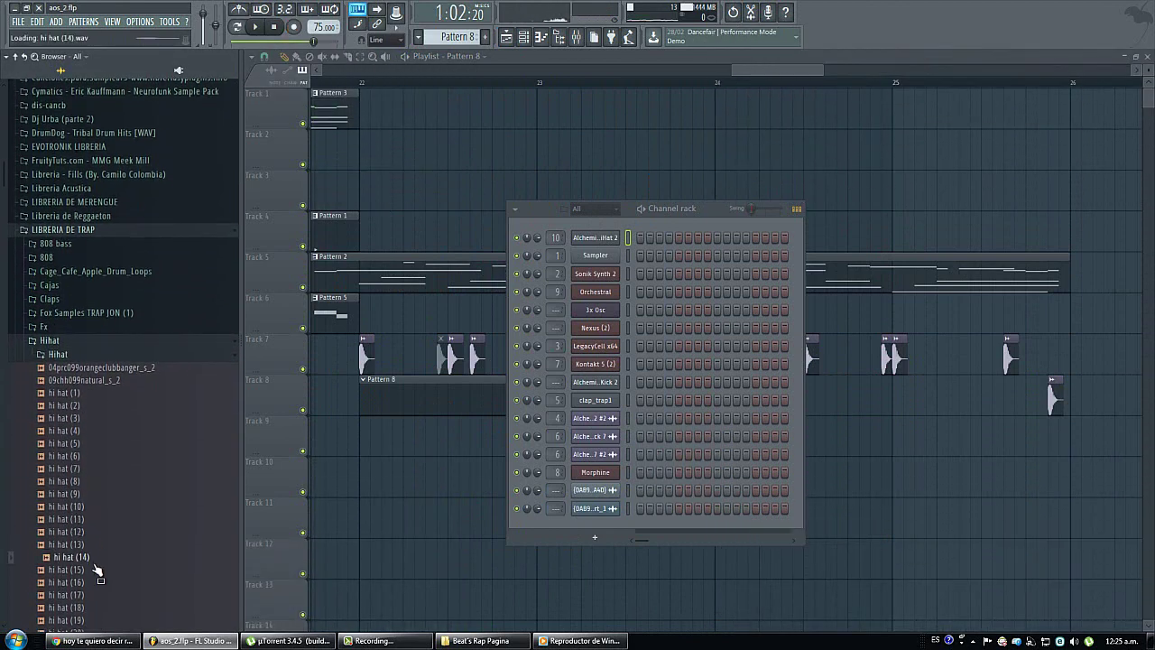
{"action": "scroll", "coordinate": [97, 570], "scroll_direction": "down", "scroll_amount": 6}
{"action": "left_click", "coordinate": [98, 408]}
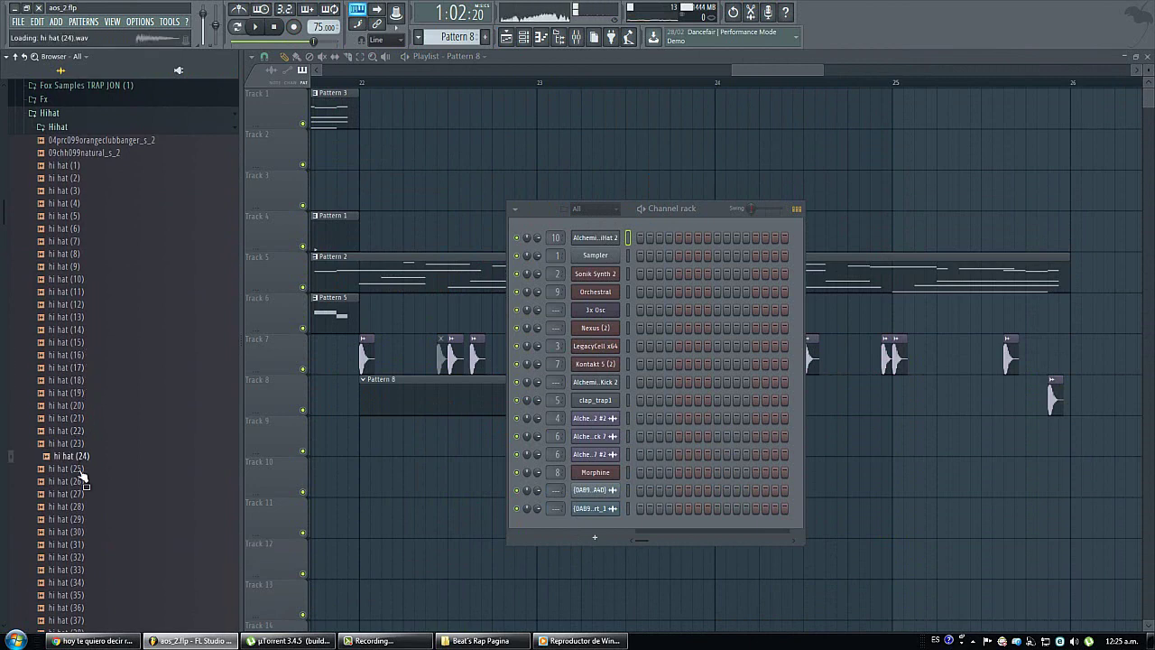
{"action": "scroll", "coordinate": [91, 471], "scroll_direction": "down", "scroll_amount": 5}
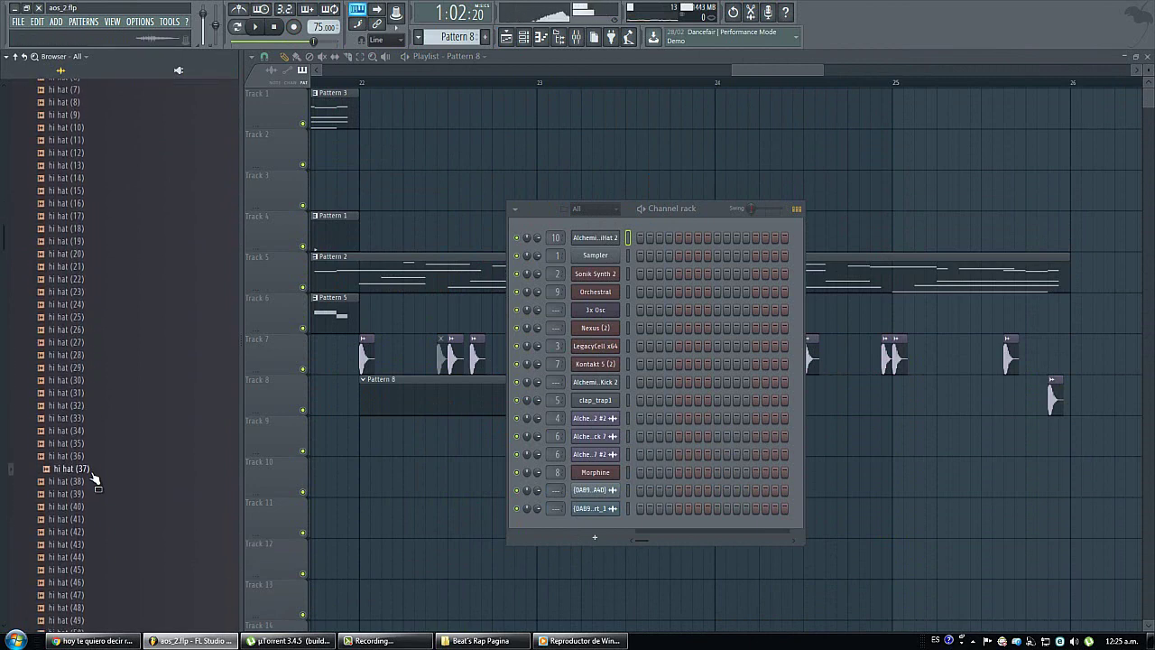
{"action": "left_click", "coordinate": [82, 497]}
{"action": "scroll", "coordinate": [83, 502], "scroll_direction": "down", "scroll_amount": 1}
{"action": "left_click", "coordinate": [84, 495]}
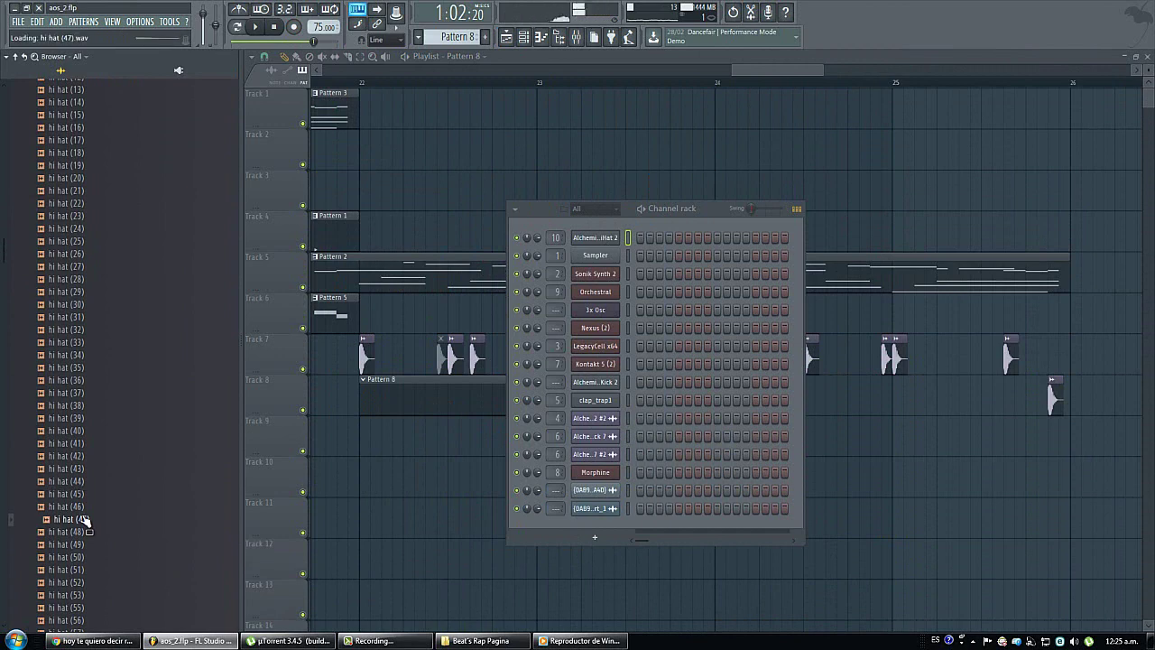
{"action": "scroll", "coordinate": [85, 497], "scroll_direction": "down", "scroll_amount": 4}
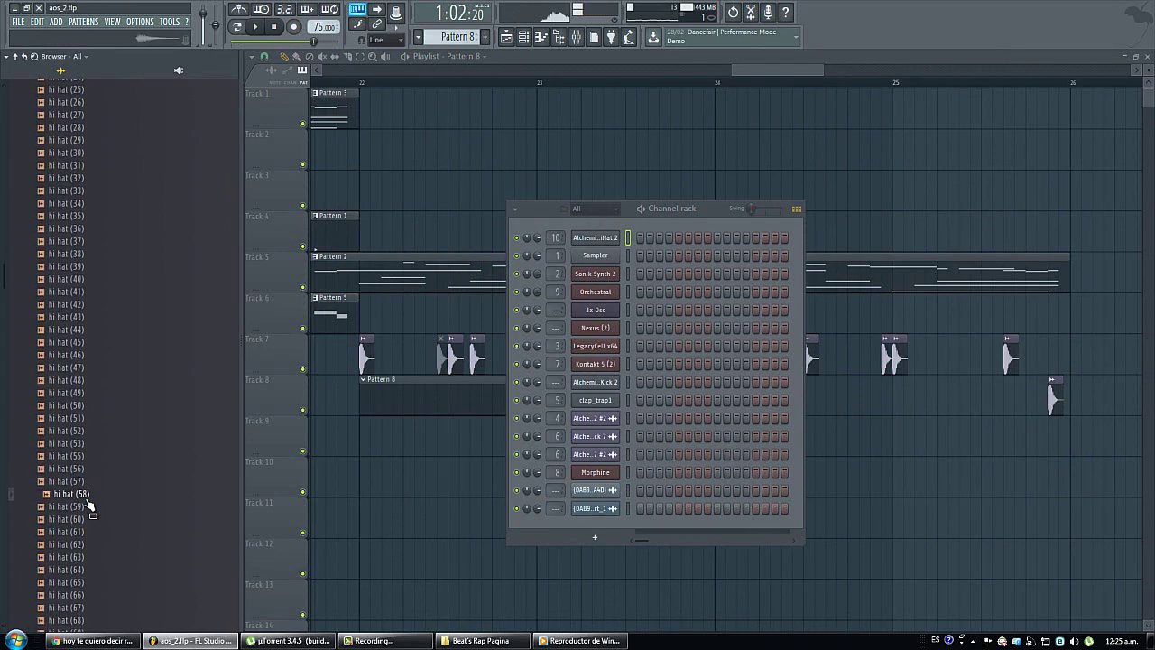
Step: Add hi hat (58) as a new channel above the hi-hat channel and fill every 2 steps in Pattern 8
{"action": "left_click_drag", "start_coordinate": [85, 497], "coordinate": [593, 237]}
{"action": "right_click", "coordinate": [593, 237]}
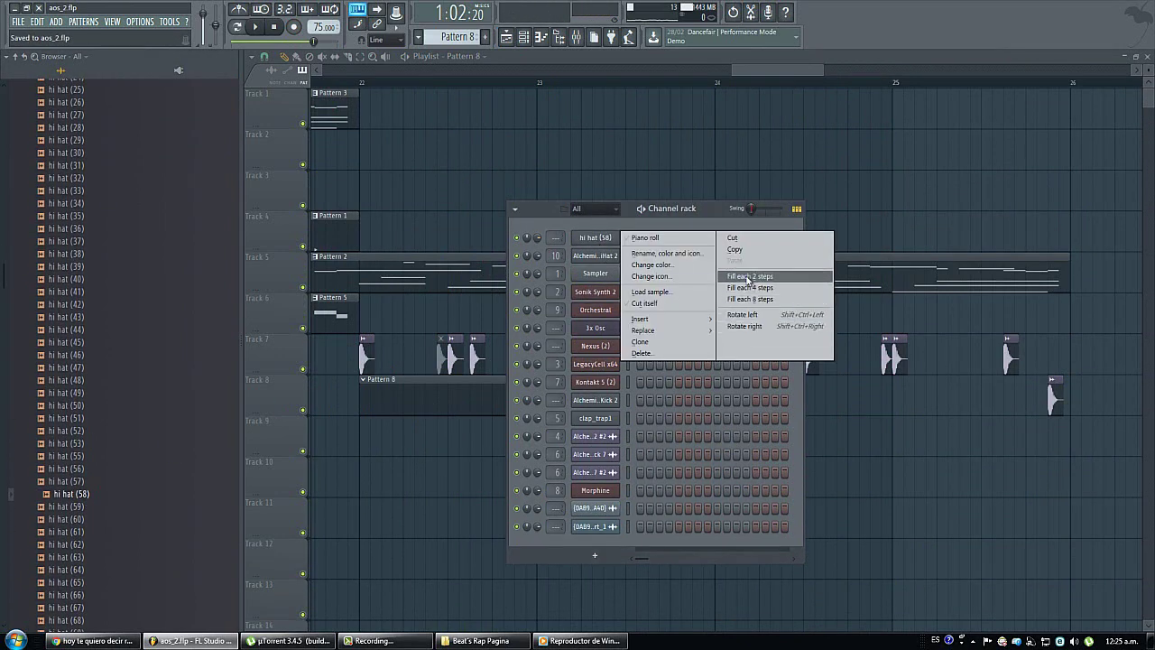
{"action": "left_click", "coordinate": [748, 279]}
{"action": "key", "text": "F6"}
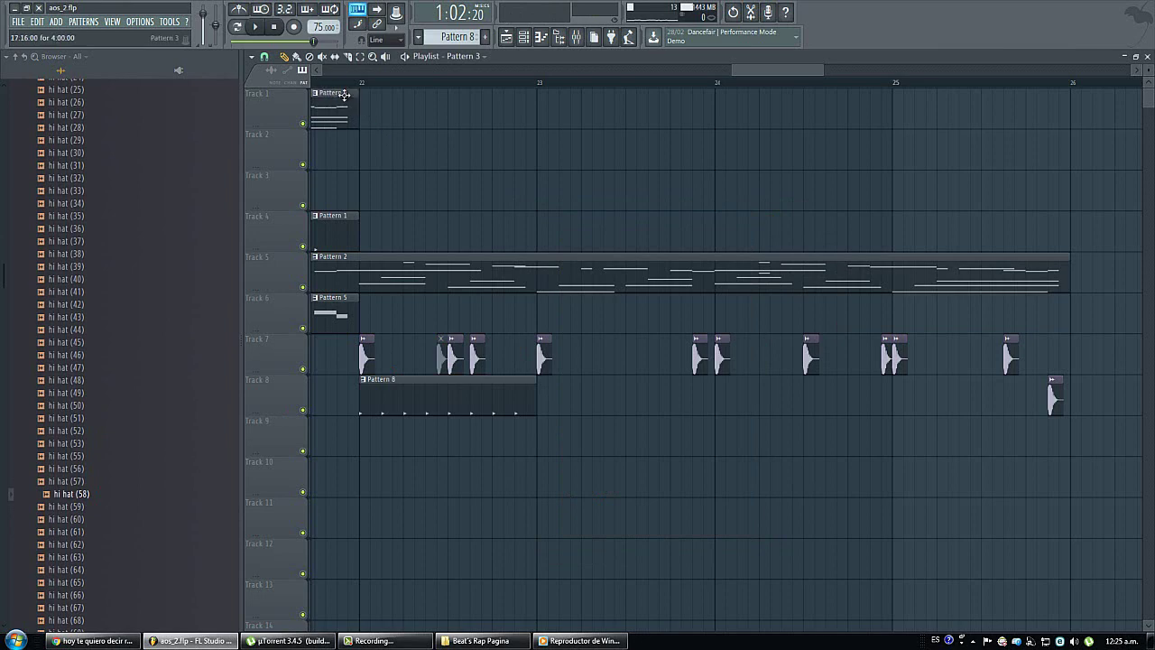
Step: Play the song and extend Pattern 8's hi hat (58) row to 32 steps with a hit every 2 steps
{"action": "key", "text": "space"}
{"action": "left_click_drag", "start_coordinate": [445, 400], "coordinate": [604, 398]}
{"action": "double_click", "coordinate": [605, 398]}
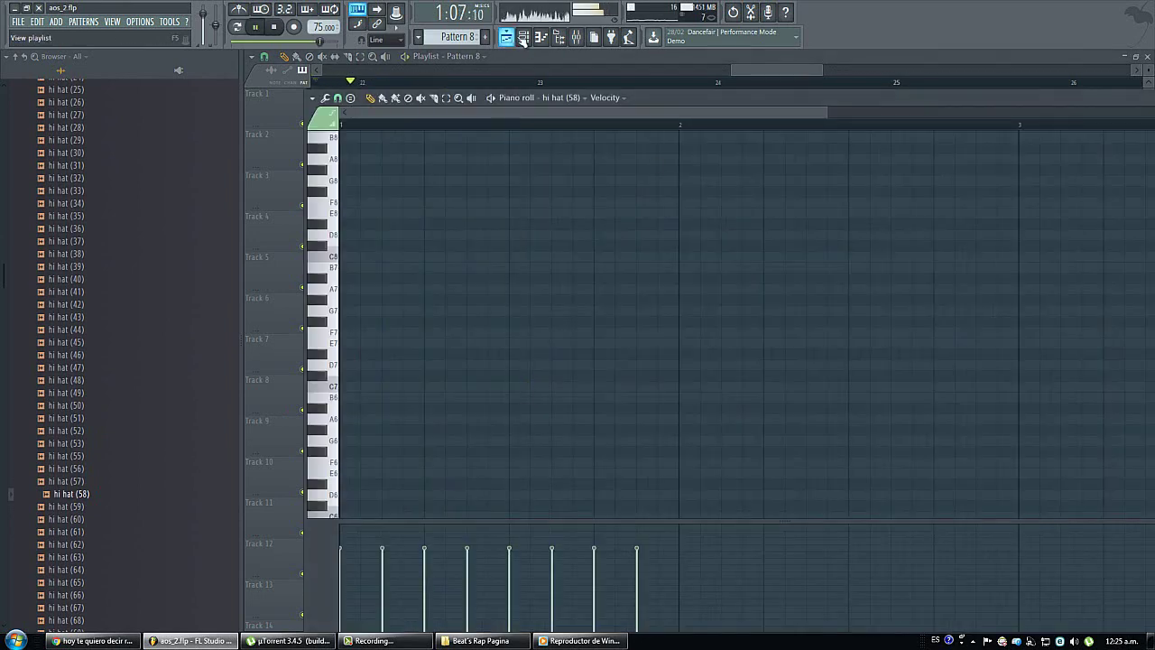
{"action": "left_click", "coordinate": [523, 38]}
{"action": "key", "text": "F6"}
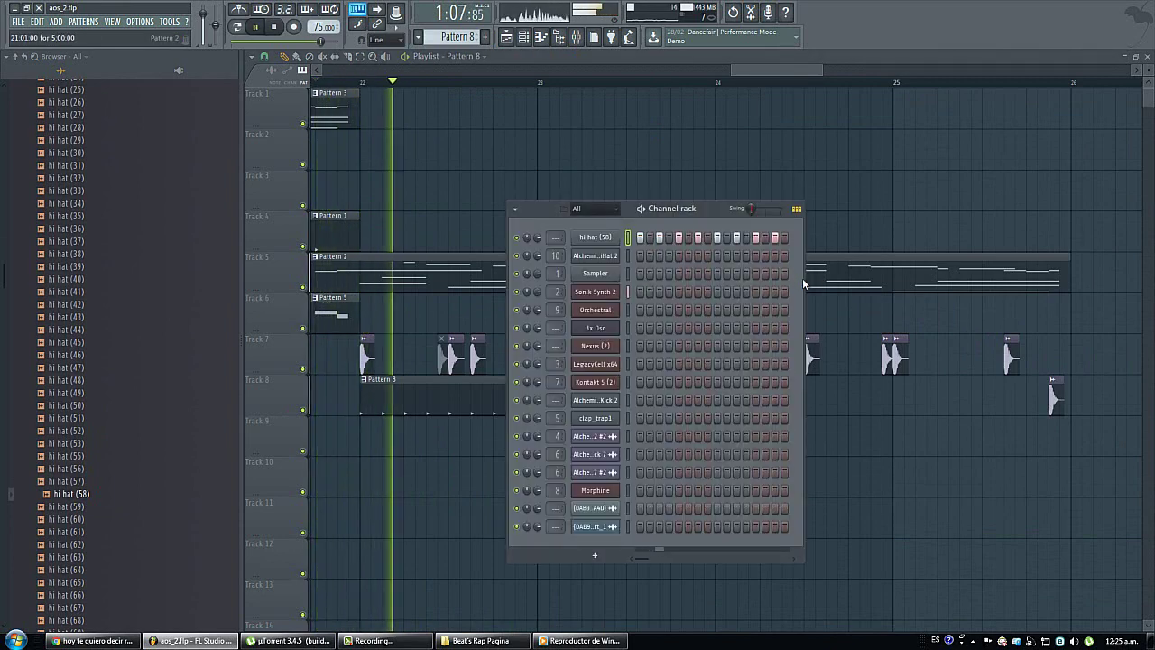
{"action": "left_click_drag", "start_coordinate": [805, 282], "coordinate": [958, 282]}
{"action": "left_click", "coordinate": [794, 238]}
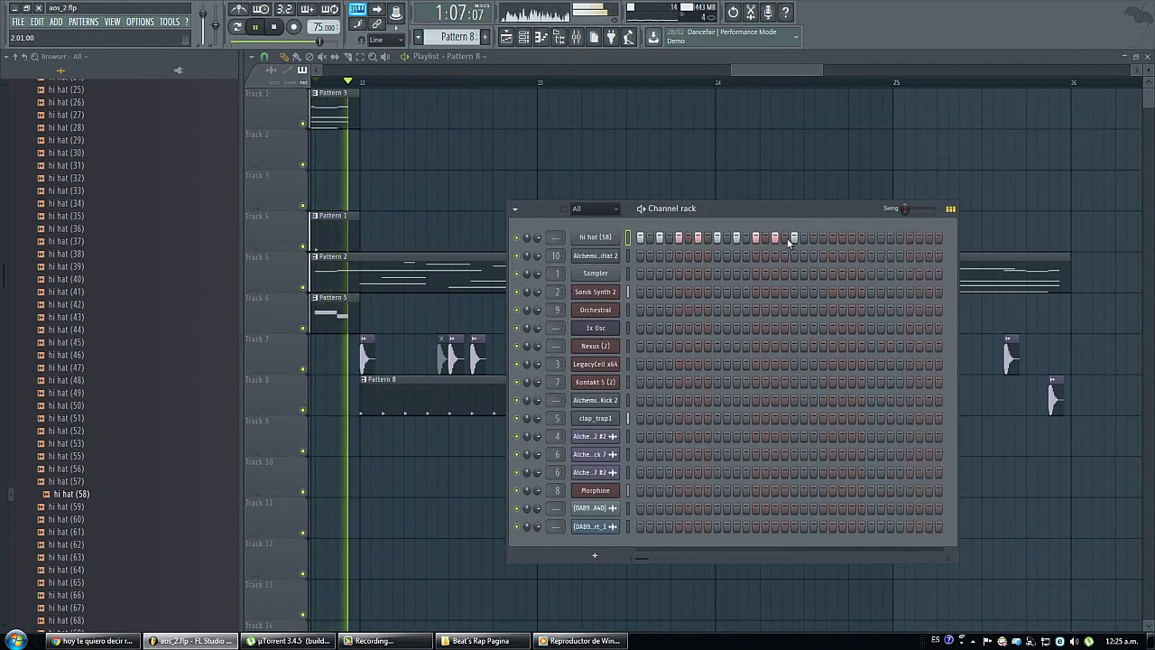
{"action": "right_click", "coordinate": [613, 237]}
{"action": "left_click", "coordinate": [749, 274]}
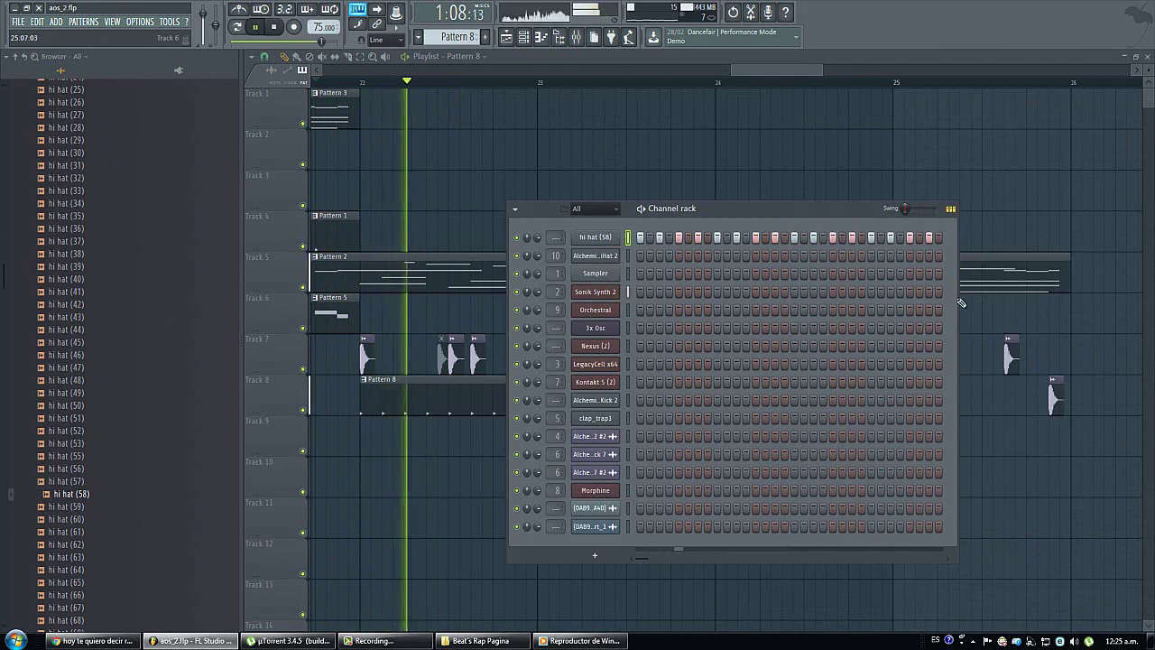
Step: Widen the channel rack to 64 steps and fill the hi hat (58) row every 2 steps
{"action": "left_click_drag", "start_coordinate": [962, 302], "coordinate": [1036, 302]}
{"action": "right_click", "coordinate": [618, 237]}
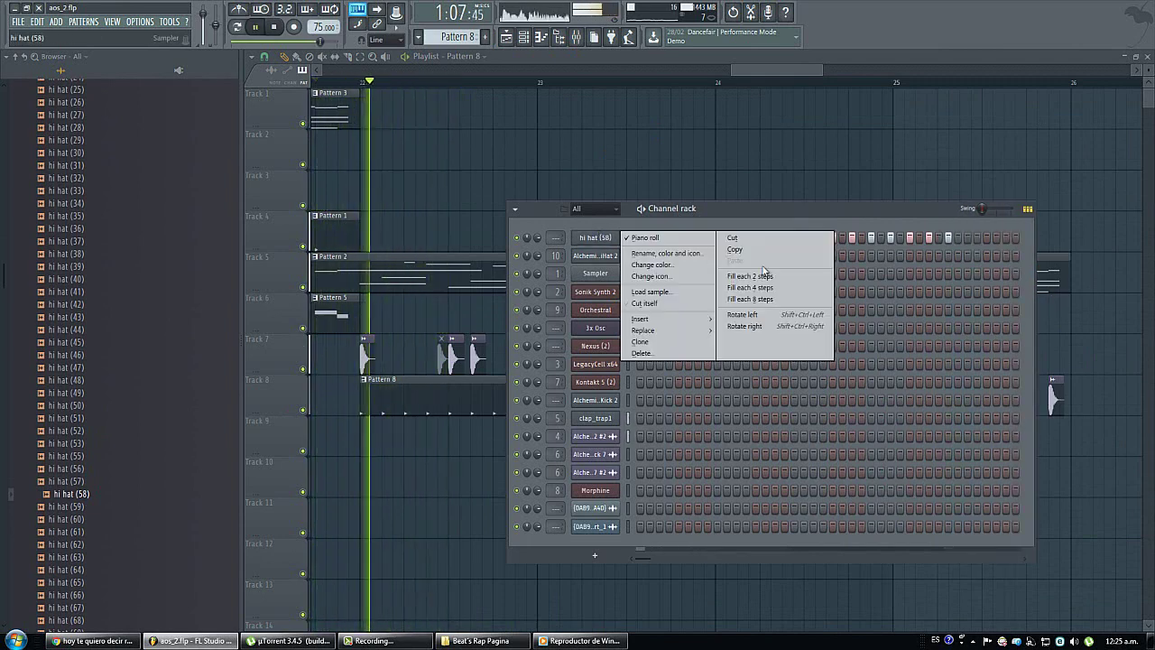
{"action": "left_click", "coordinate": [846, 212]}
{"action": "left_click_drag", "start_coordinate": [846, 212], "coordinate": [690, 335]}
{"action": "left_click_drag", "start_coordinate": [876, 389], "coordinate": [1103, 401]}
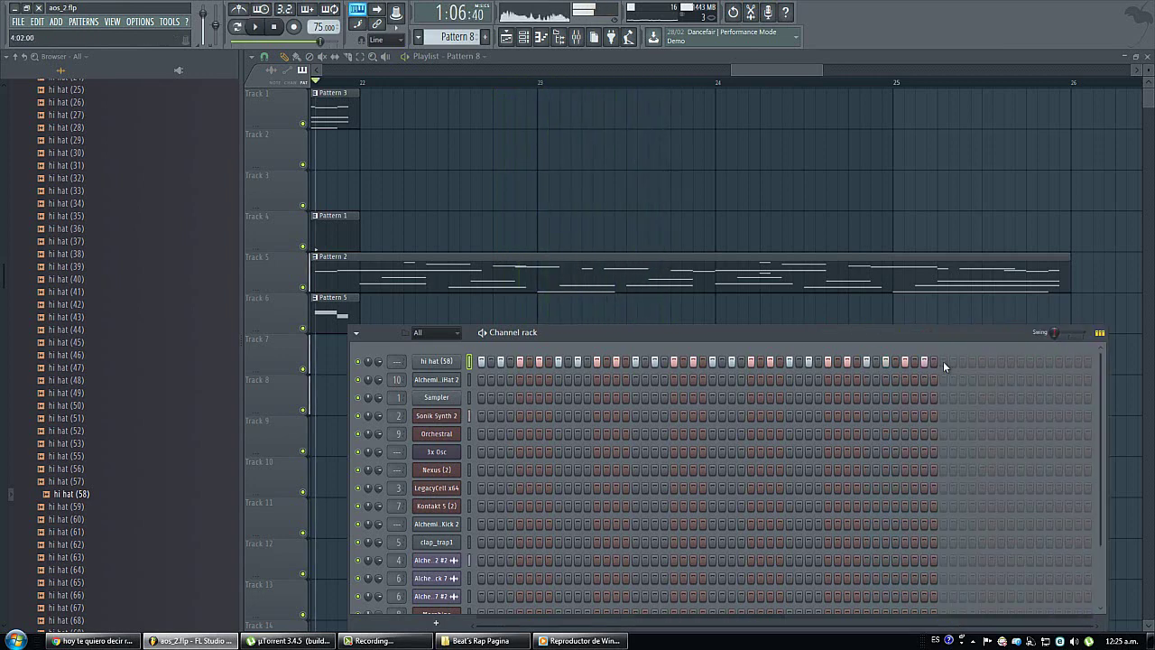
{"action": "right_click", "coordinate": [455, 358]}
{"action": "left_click", "coordinate": [638, 401]}
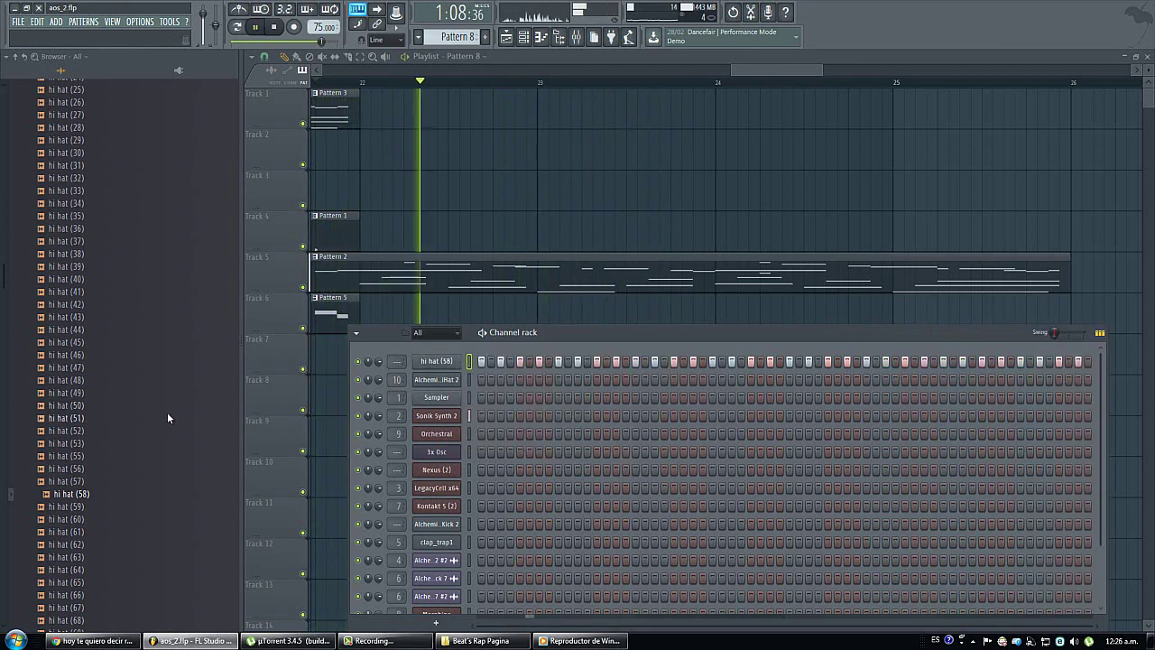
Step: Place a clap_trap1 hit on step 5 and move that channel up directly below hi hat (58)
{"action": "scroll", "coordinate": [166, 411], "scroll_direction": "up", "scroll_amount": 7}
{"action": "scroll", "coordinate": [164, 403], "scroll_direction": "up", "scroll_amount": 10}
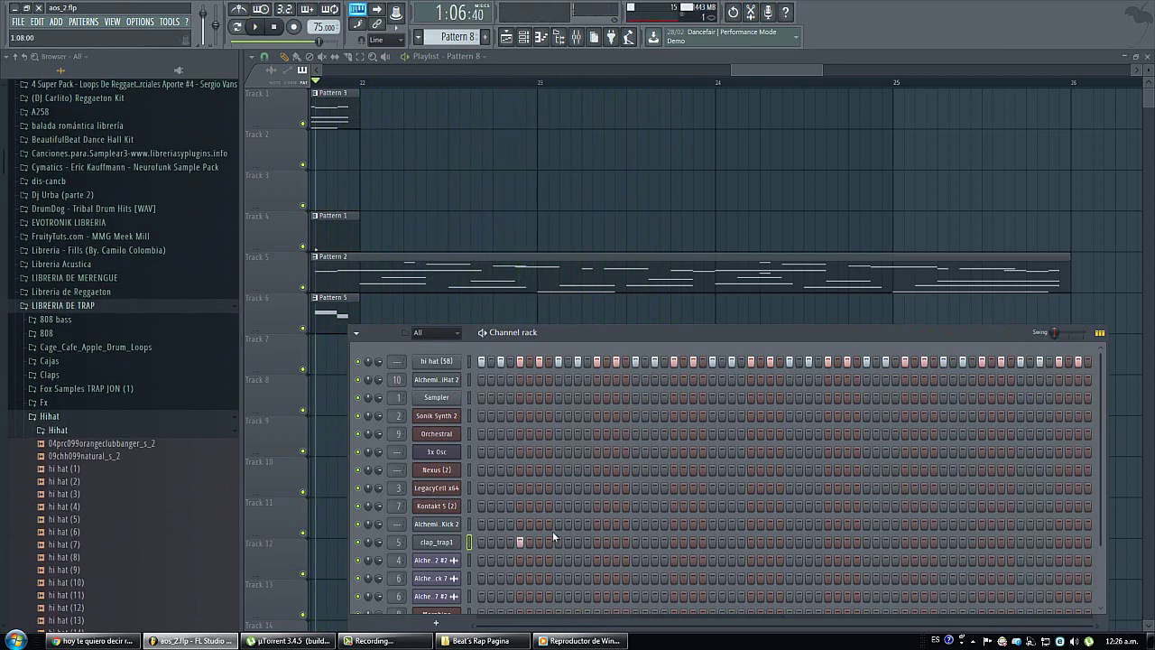
{"action": "key", "text": "alt+Up"}
{"action": "key", "text": "alt+Up"}
{"action": "key", "text": "alt+Up"}
{"action": "key", "text": "alt+Up"}
{"action": "key", "text": "alt+Up"}
{"action": "key", "text": "alt+Up"}
{"action": "key", "text": "alt+Up"}
{"action": "key", "text": "alt+Up"}
{"action": "key", "text": "alt+Up"}
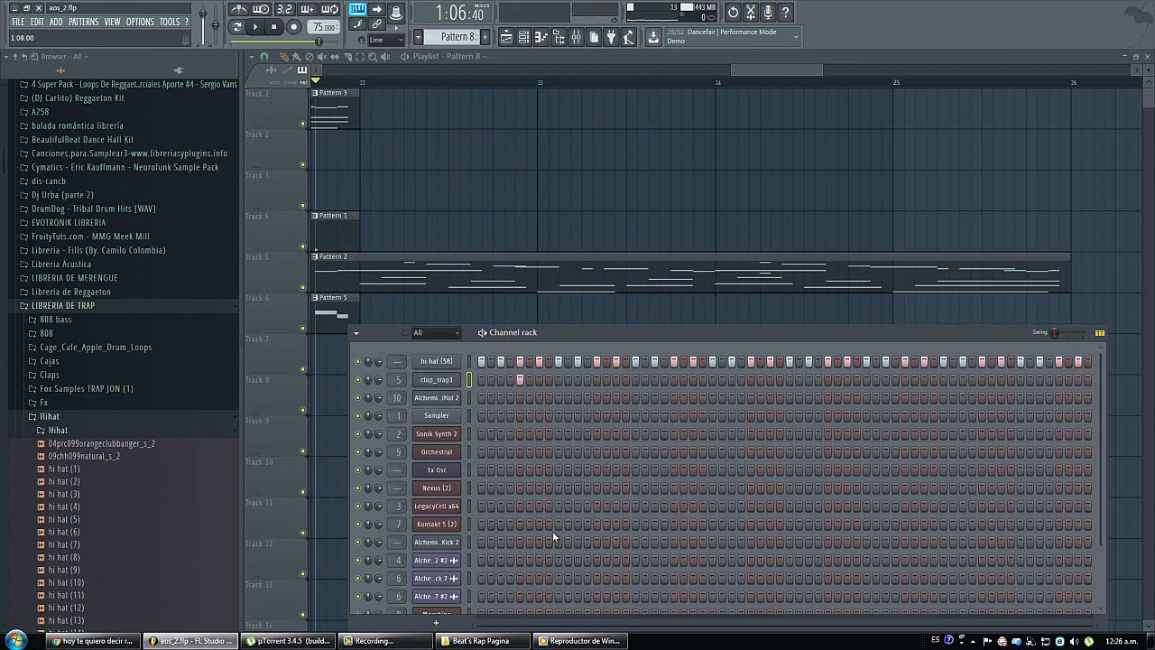
Step: Add clap_trap1 hits on steps 8 and 11 during playback and open the channel's piano roll
{"action": "key", "text": "space"}
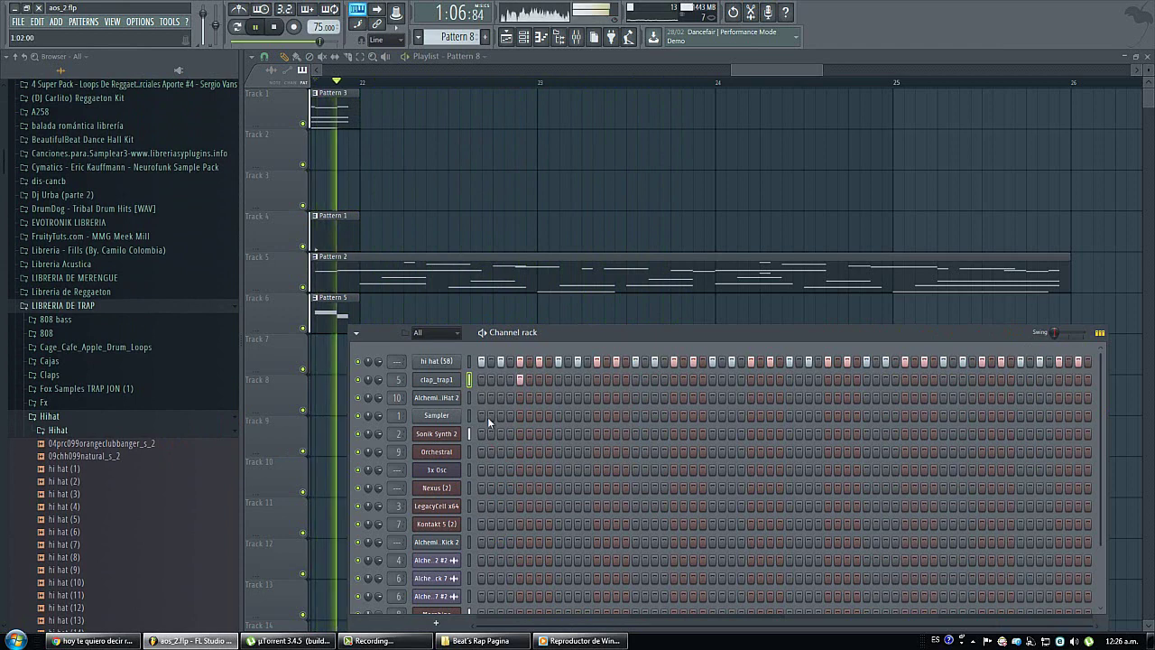
{"action": "left_click", "coordinate": [580, 382]}
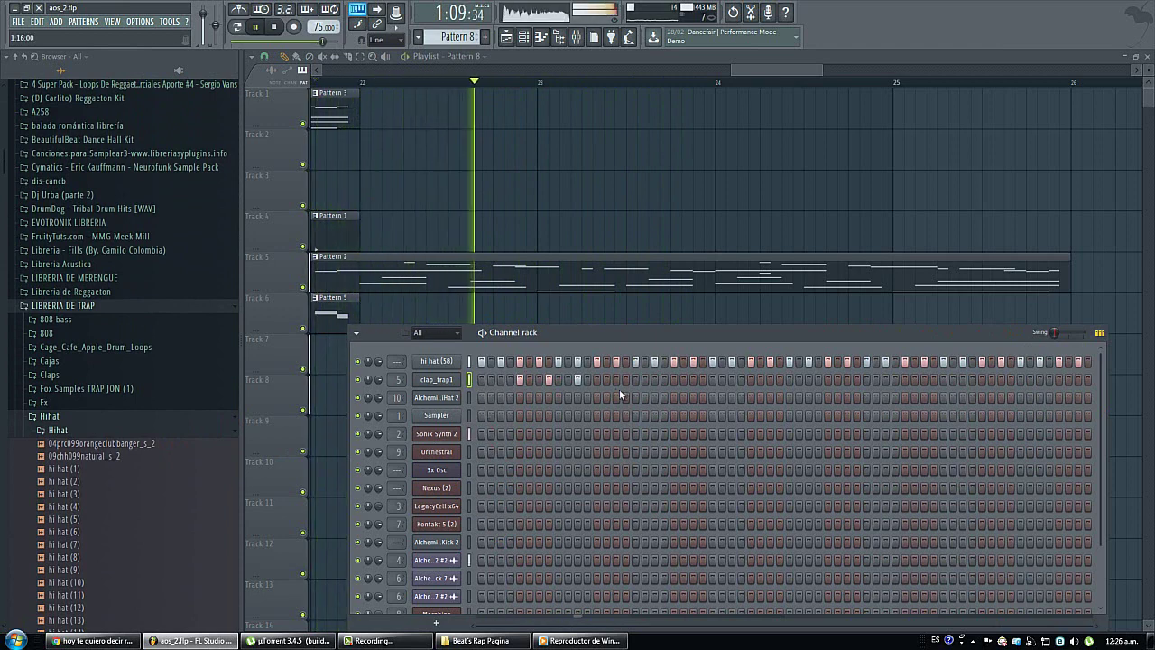
{"action": "right_click", "coordinate": [450, 380]}
{"action": "left_click", "coordinate": [507, 377]}
{"action": "scroll", "coordinate": [526, 295], "scroll_direction": "down", "scroll_amount": 5}
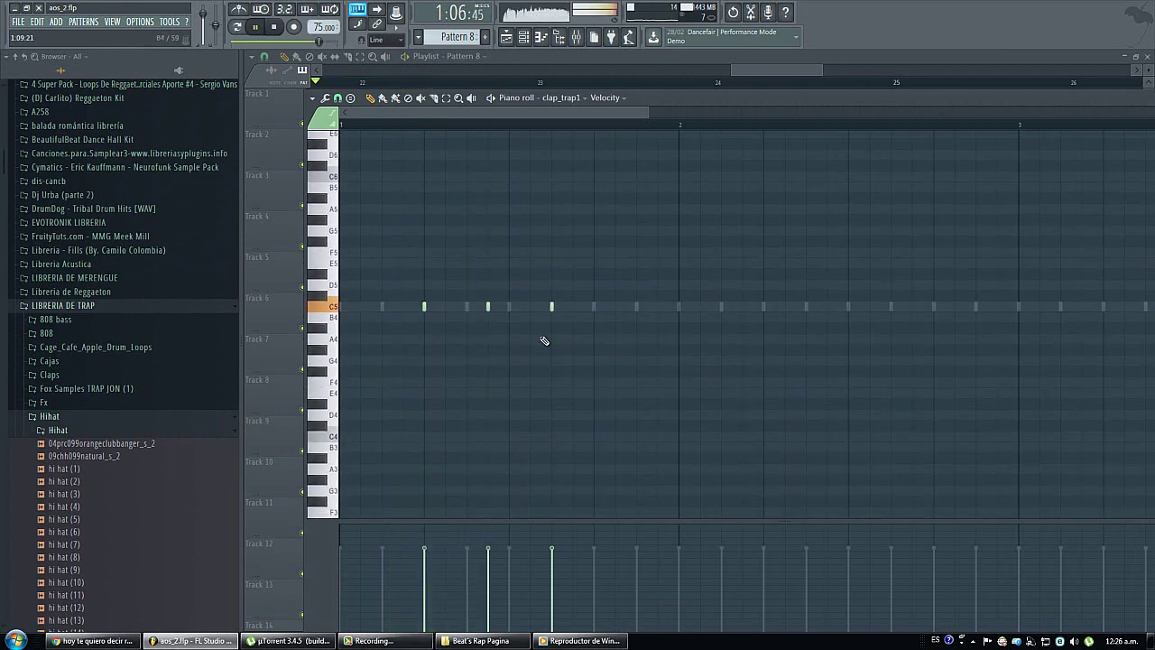
Step: Lower the velocities of the second and third clap notes and replay the song to hear the accents
{"action": "left_click_drag", "start_coordinate": [699, 428], "coordinate": [478, 271]}
{"action": "left_click_drag", "start_coordinate": [487, 589], "coordinate": [552, 597]}
{"action": "right_click", "coordinate": [609, 406]}
{"action": "key", "text": "KP_Divide"}
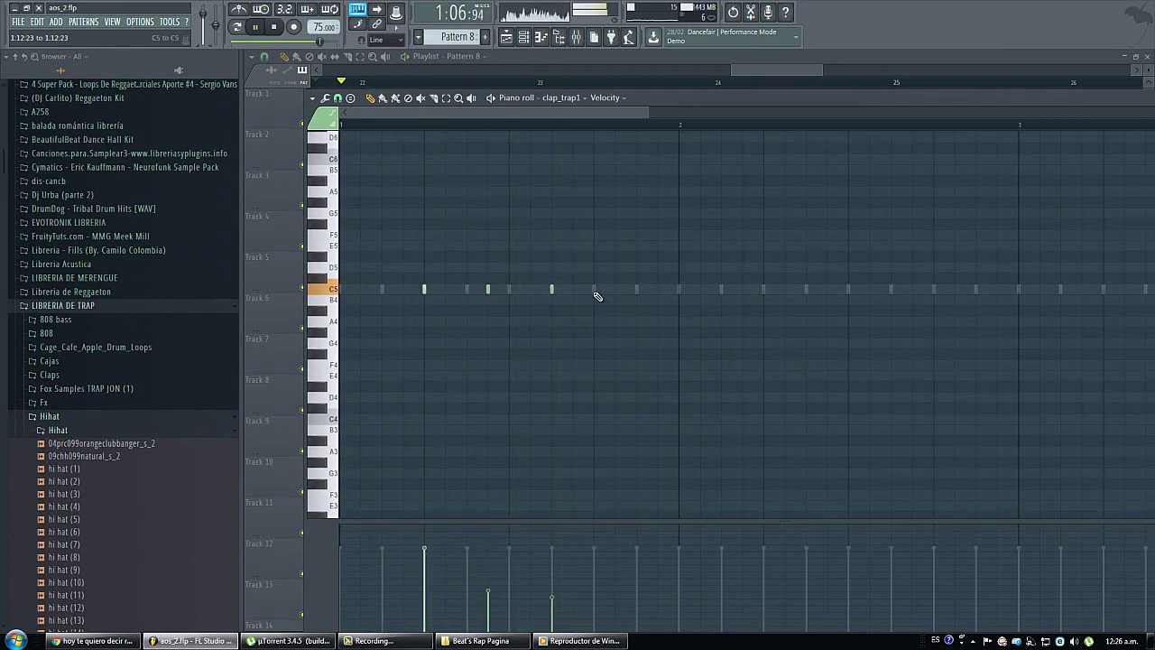
{"action": "left_click", "coordinate": [428, 291]}
{"action": "right_click", "coordinate": [484, 291]}
{"action": "key", "text": "space"}
{"action": "key", "text": "space"}
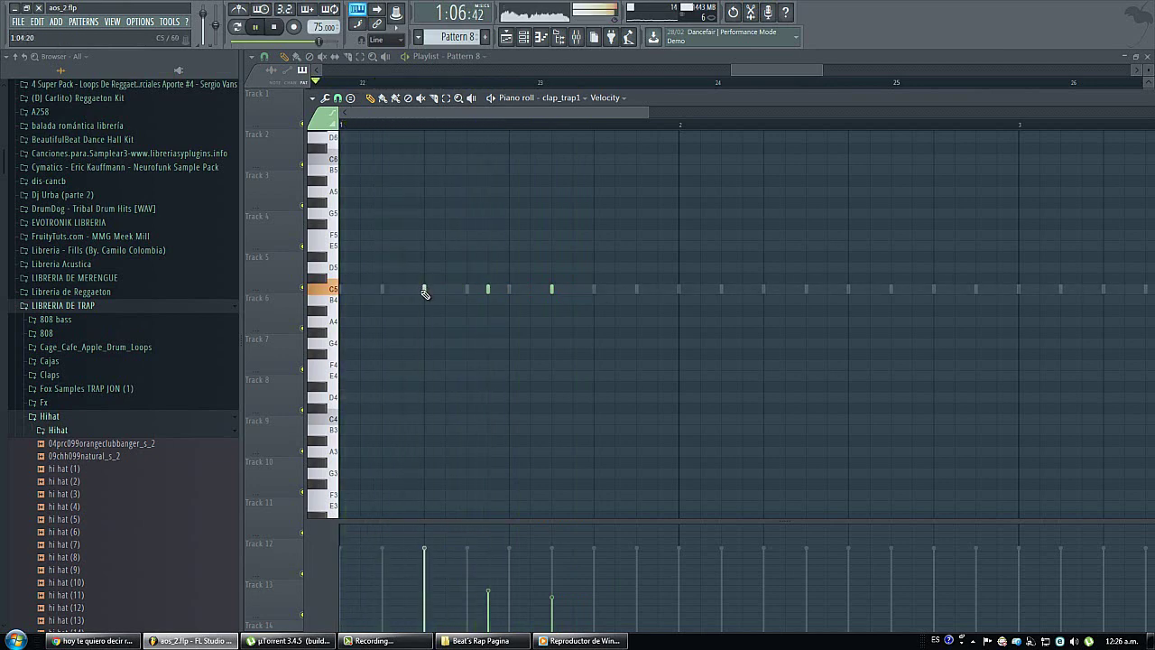
Step: Add C5 clap notes on steps 10 and 13 and slightly reduce the velocity of the step 10 note
{"action": "left_click", "coordinate": [594, 289]}
{"action": "left_click", "coordinate": [530, 289]}
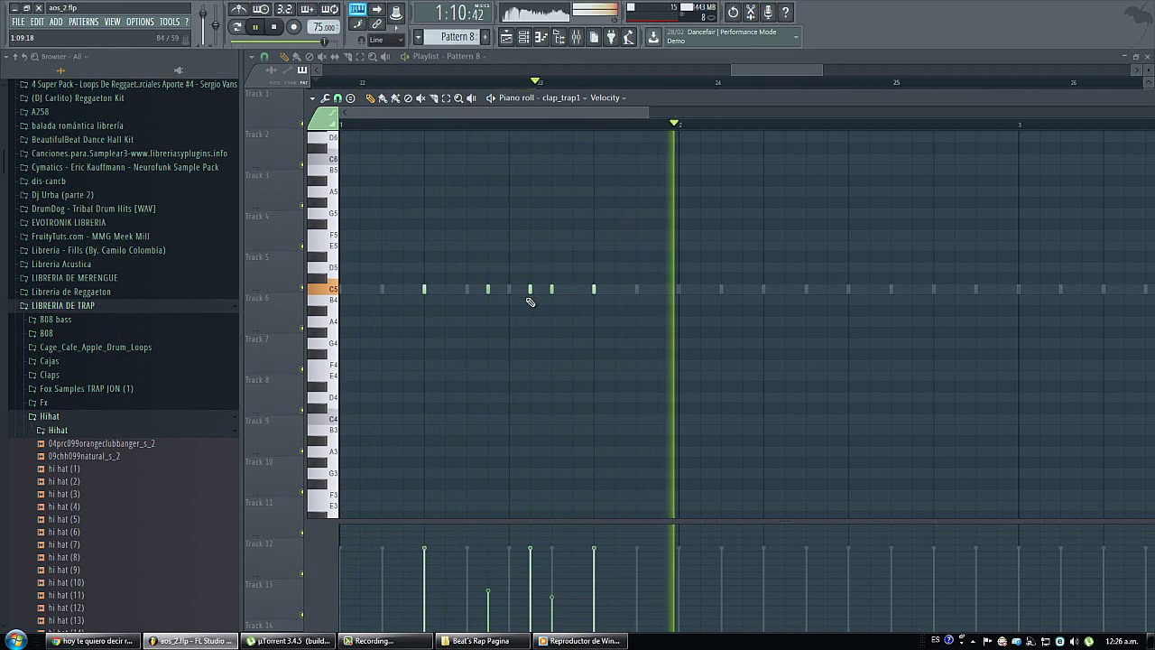
{"action": "left_click_drag", "start_coordinate": [526, 295], "coordinate": [543, 307]}
Step: Duplicate the one-bar clap phrase into bars 2, 3 and 4, and bring back the channel rack
{"action": "mouse_move", "coordinate": [748, 370]}
{"action": "left_mouse_down"}
{"action": "mouse_move", "coordinate": [415, 262]}
{"action": "mouse_move", "coordinate": [767, 289]}
{"action": "left_mouse_up"}
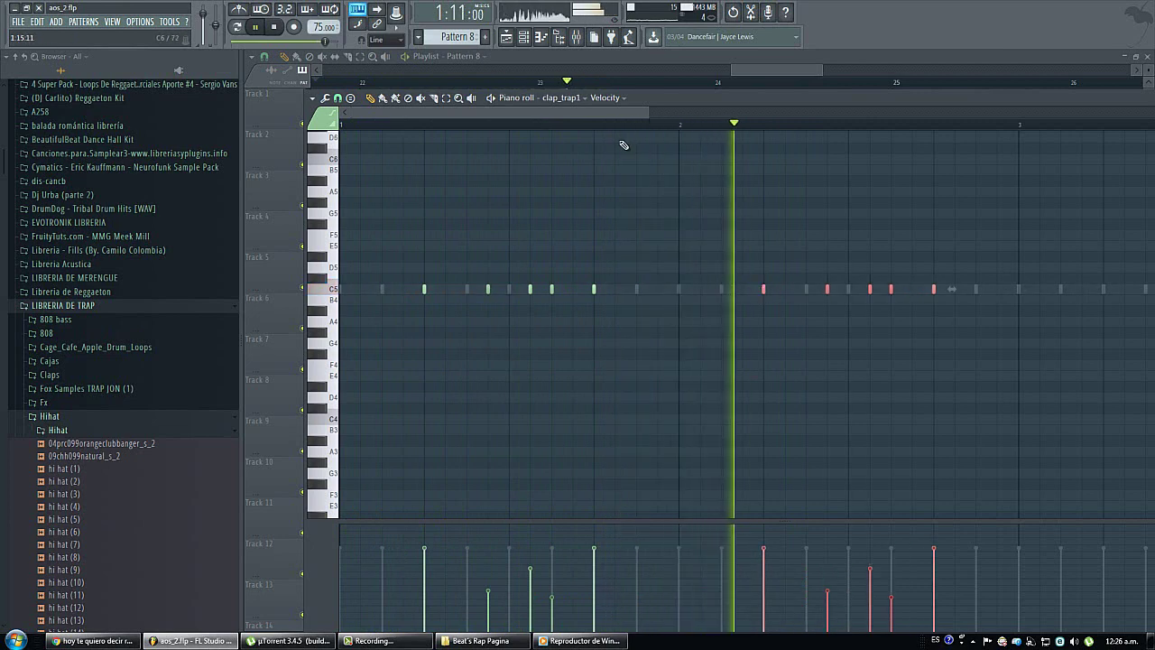
{"action": "scroll", "coordinate": [620, 127], "scroll_direction": "down", "scroll_amount": 2}
{"action": "scroll", "coordinate": [619, 128], "scroll_direction": "down", "scroll_amount": 3}
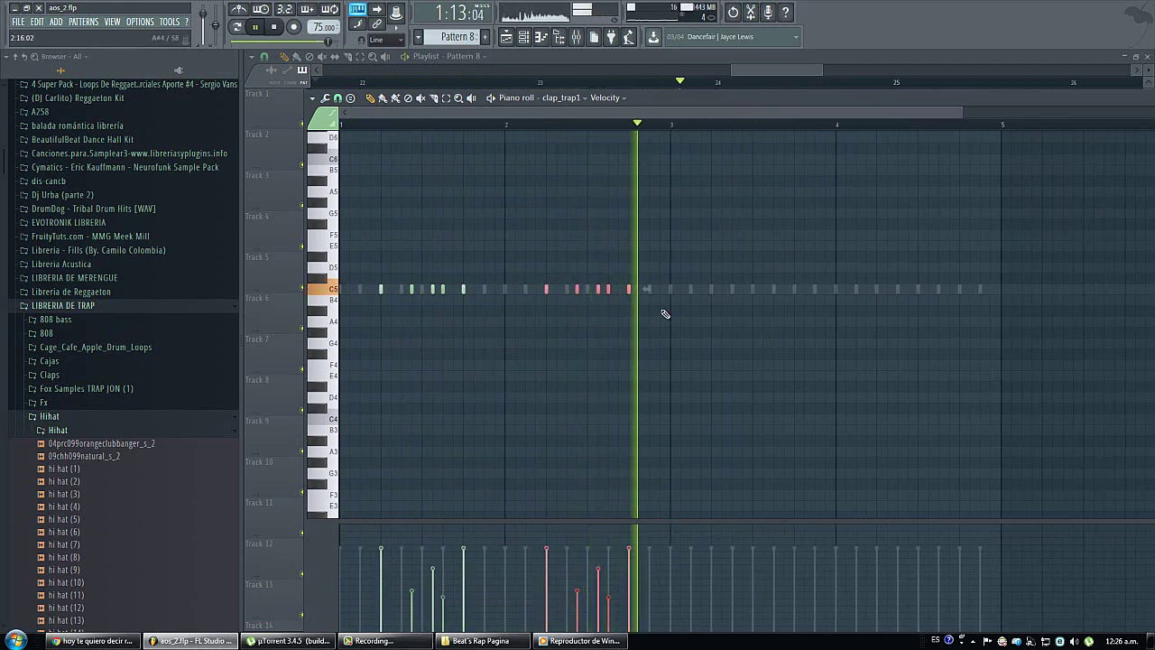
{"action": "left_click", "coordinate": [708, 327], "text": "ctrl"}
{"action": "left_click_drag", "start_coordinate": [778, 325], "coordinate": [380, 261], "text": "ctrl"}
{"action": "key", "text": "space"}
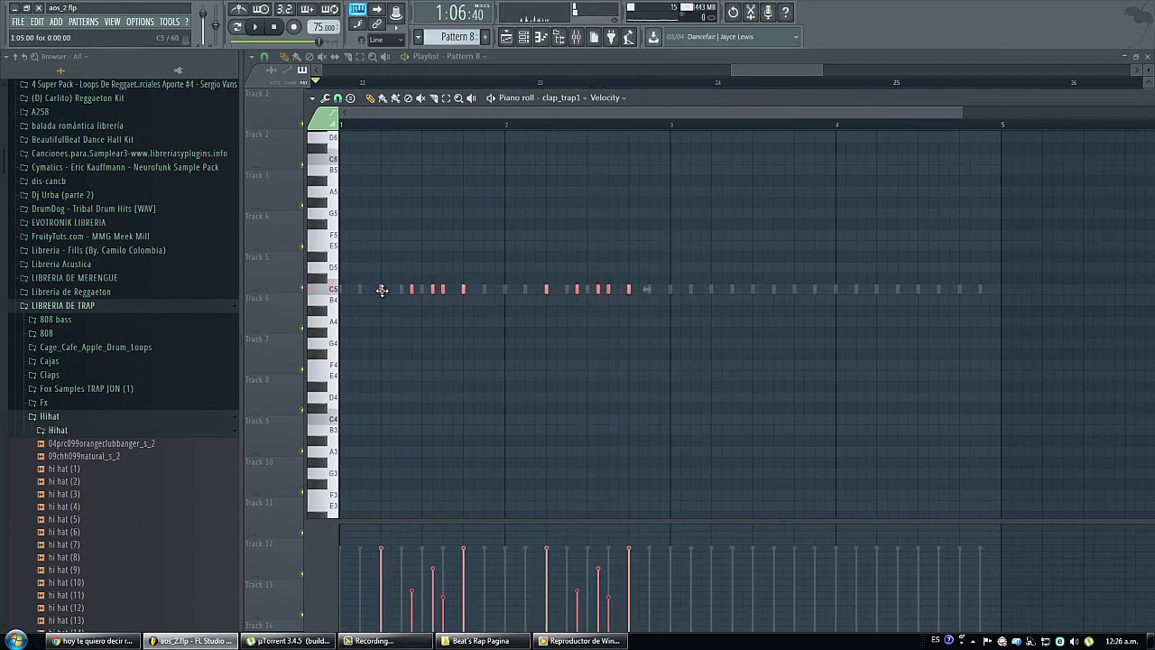
{"action": "left_click", "coordinate": [525, 39]}
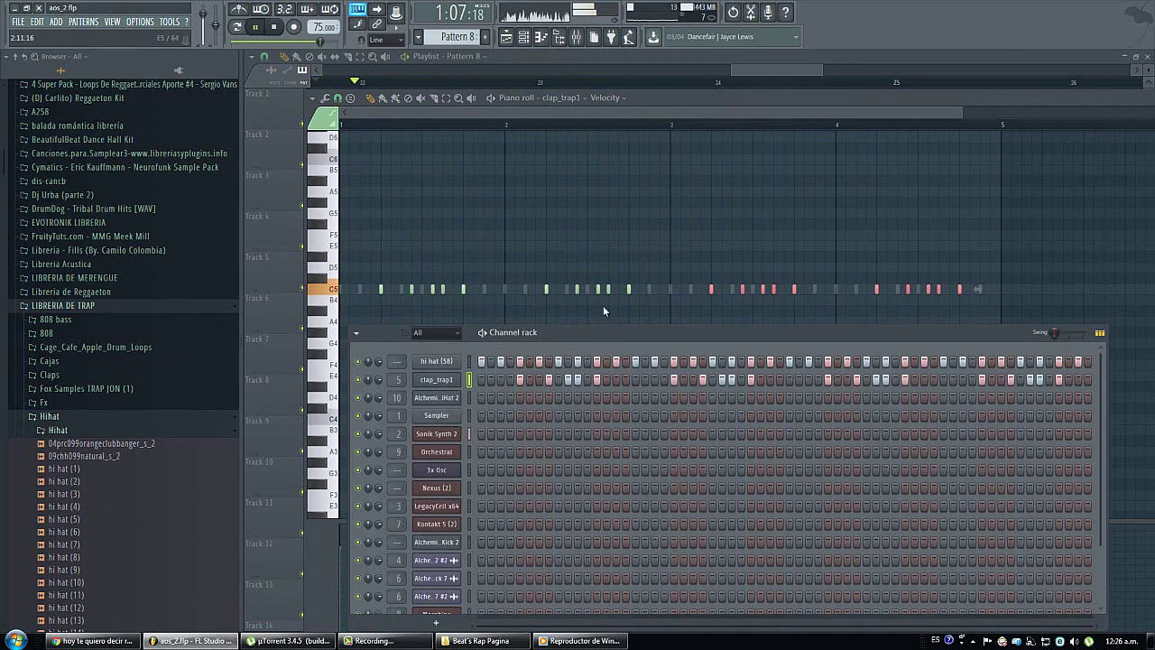
{"action": "left_click", "coordinate": [76, 421]}
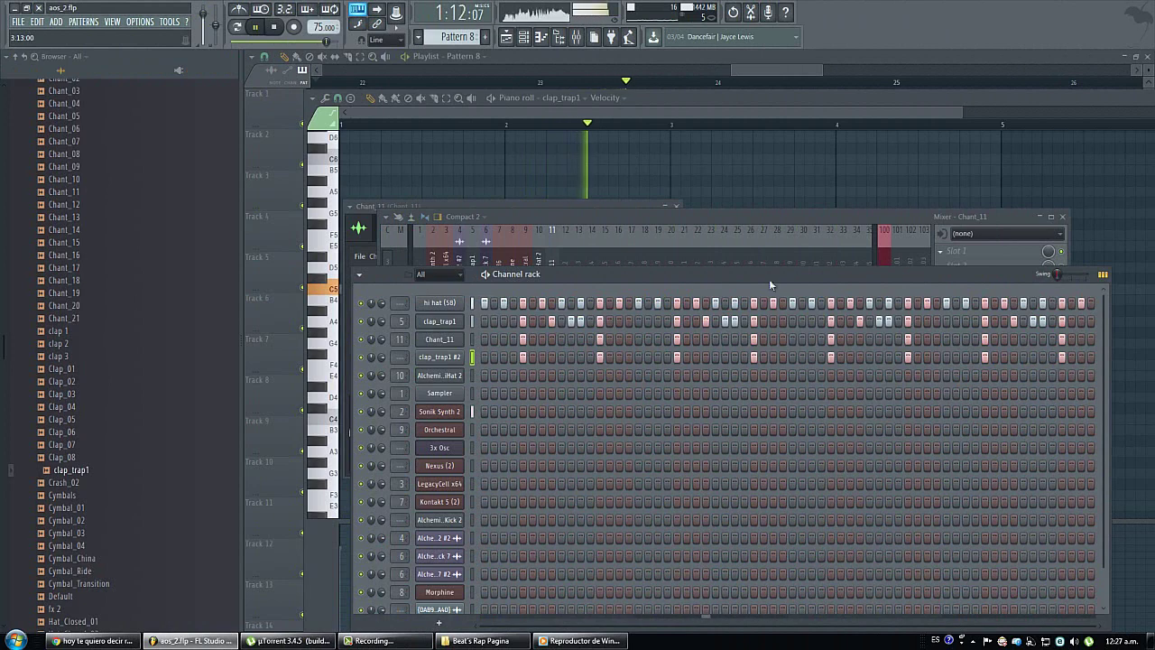
Step: Copy all hi hat (58) notes one step later in the piano roll so every step of the four bars has a hit
{"action": "right_click", "coordinate": [453, 307]}
{"action": "left_click", "coordinate": [498, 315]}
{"action": "key", "text": "space"}
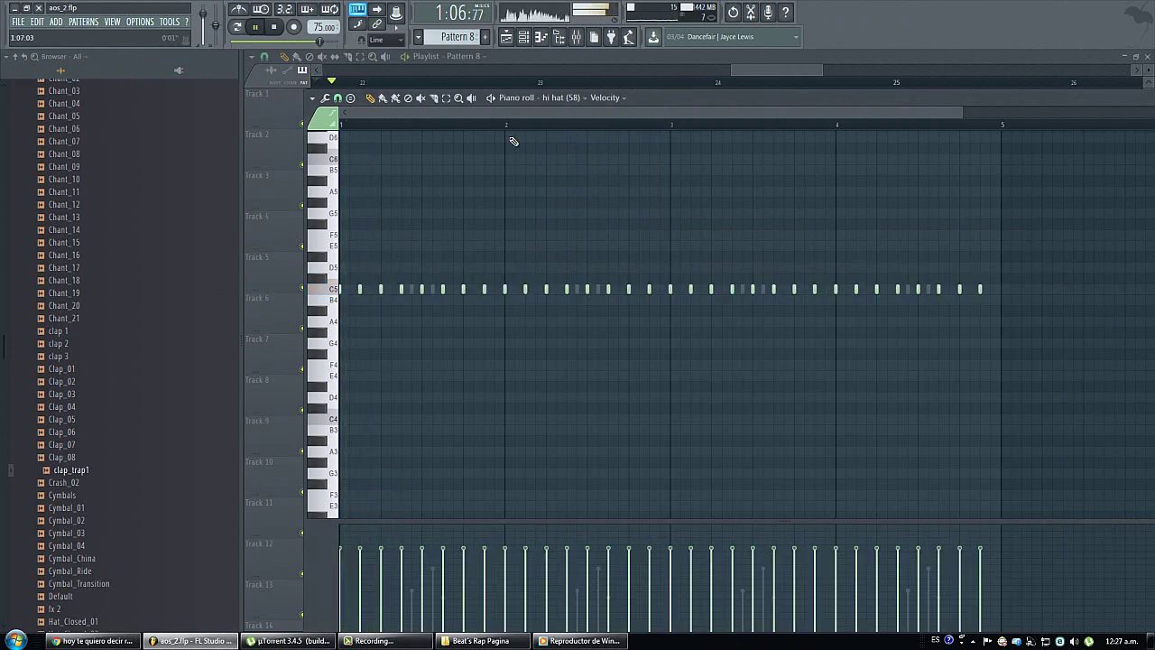
{"action": "left_click_drag", "start_coordinate": [1065, 322], "coordinate": [191, 222]}
{"action": "key", "text": "space"}
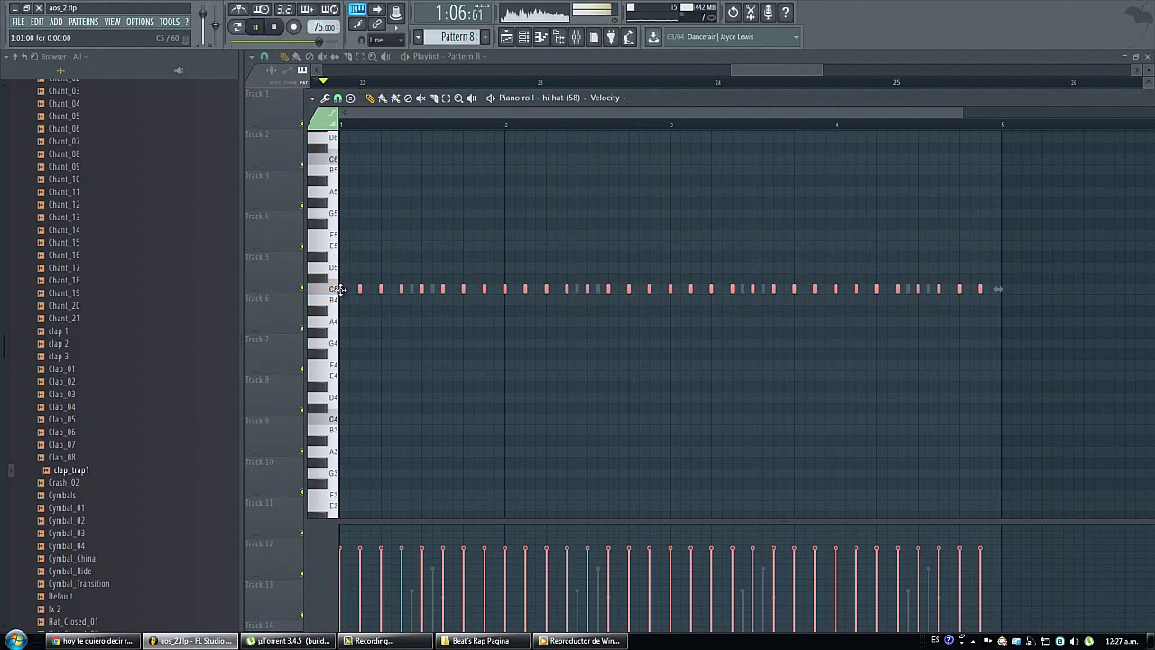
{"action": "left_click_drag", "start_coordinate": [341, 290], "coordinate": [352, 290]}
Step: Select all hi hat (58) notes and lower the velocity of every second hit across the four bars during song playback
{"action": "left_click_drag", "start_coordinate": [1057, 316], "coordinate": [327, 206]}
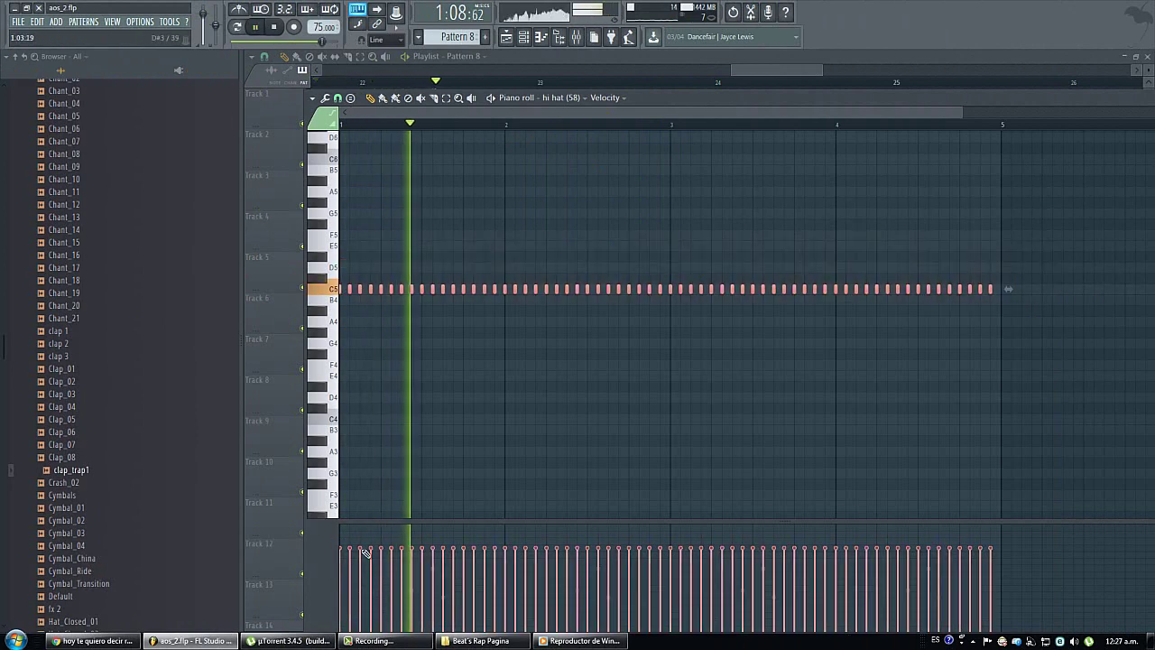
{"action": "key", "text": "space"}
{"action": "left_click", "coordinate": [412, 566]}
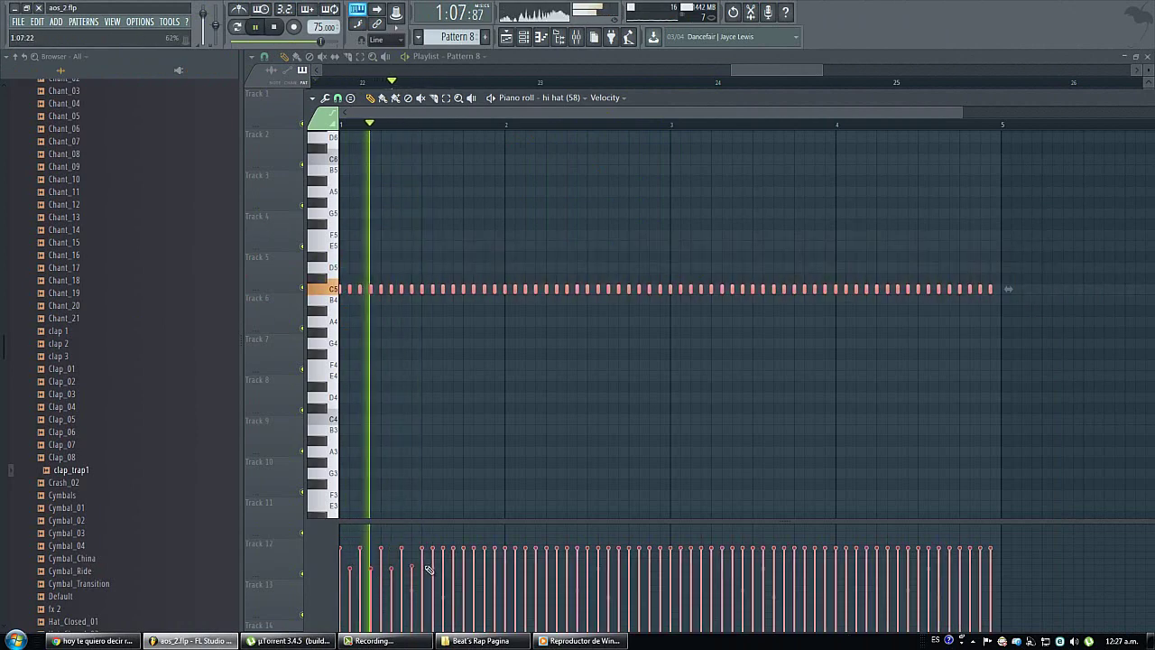
{"action": "left_click", "coordinate": [433, 566]}
{"action": "left_click", "coordinate": [455, 562]}
{"action": "key", "text": "space"}
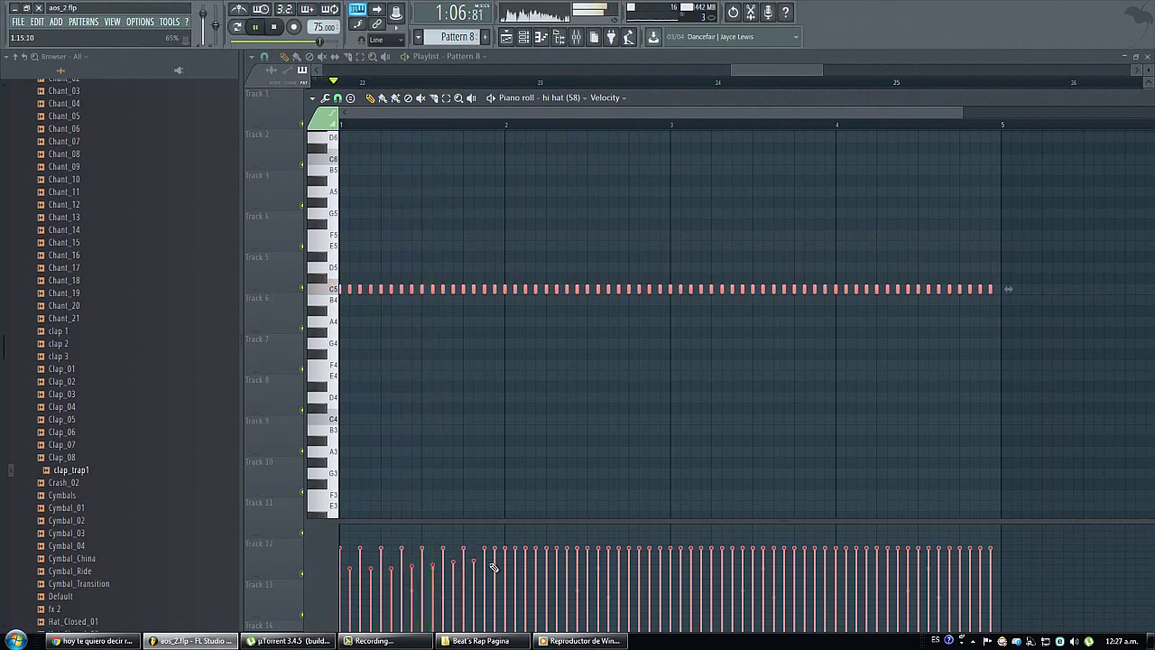
{"action": "left_click_drag", "start_coordinate": [517, 567], "coordinate": [577, 569]}
{"action": "key", "text": "space"}
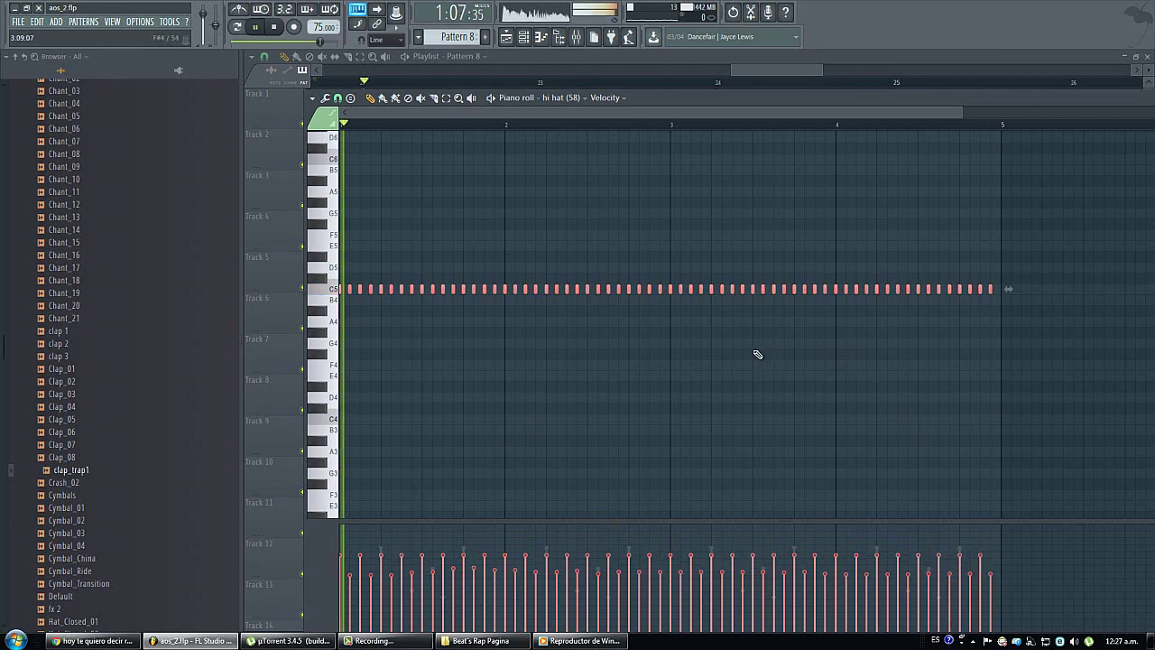
{"action": "left_click", "coordinate": [531, 39]}
{"action": "left_click", "coordinate": [531, 39]}
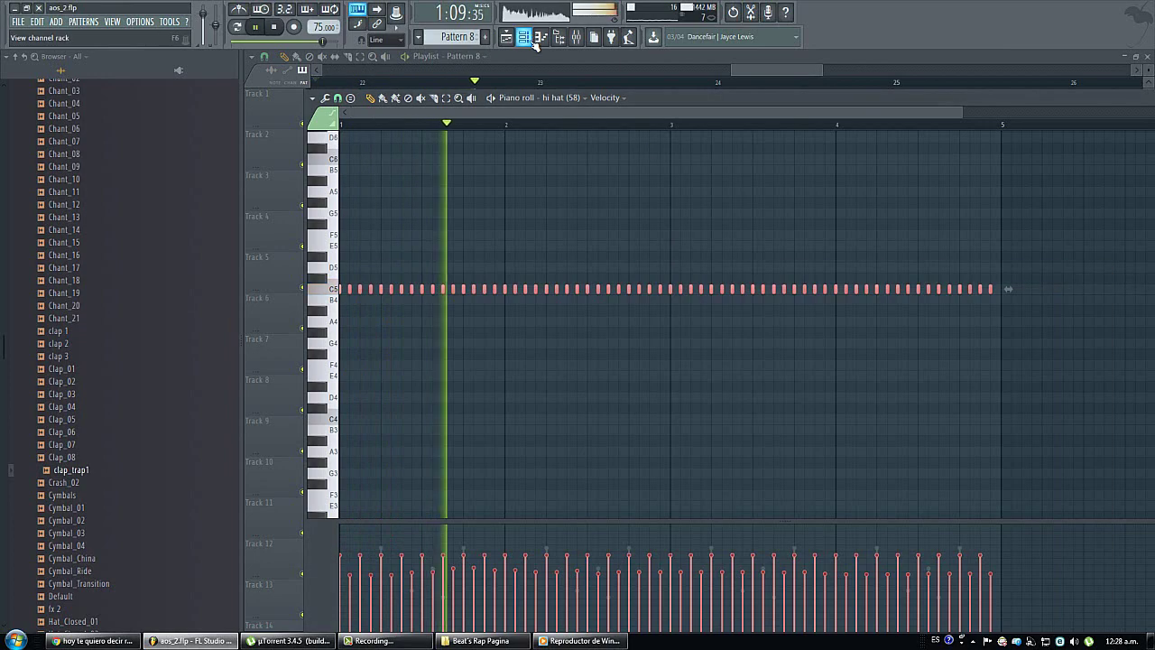
Step: Add two extra C5 hi-hat notes between the last steps of bar 1 to form a short roll
{"action": "scroll", "coordinate": [470, 130], "scroll_direction": "up", "scroll_amount": 4}
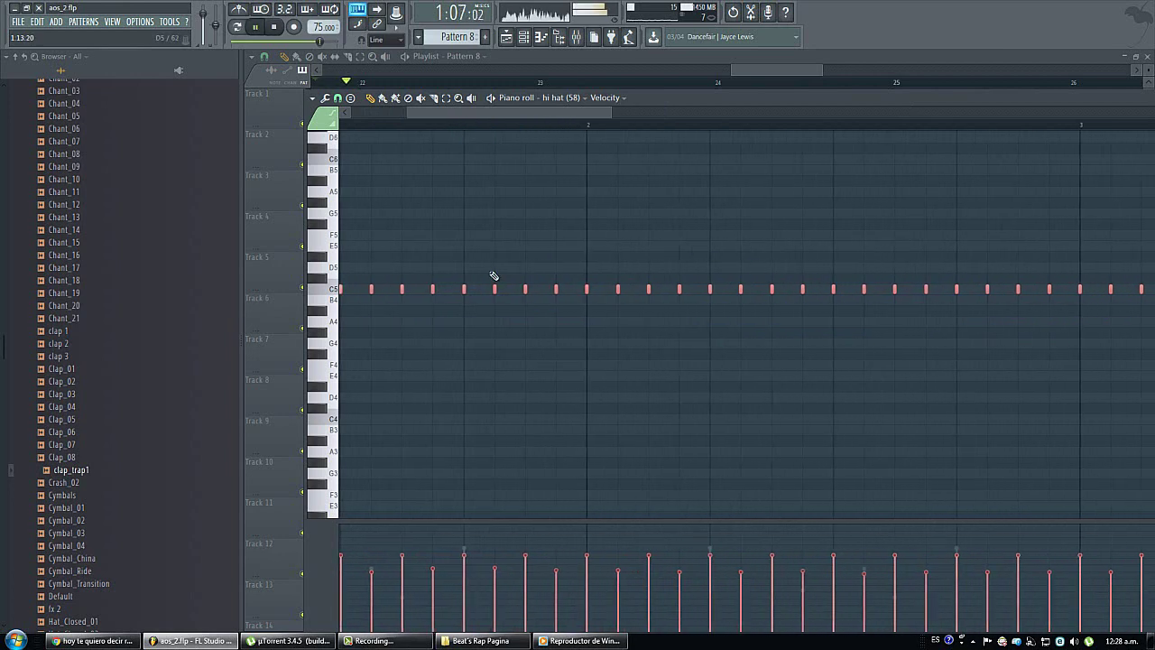
{"action": "left_click", "coordinate": [495, 292]}
{"action": "left_click", "coordinate": [345, 98]}
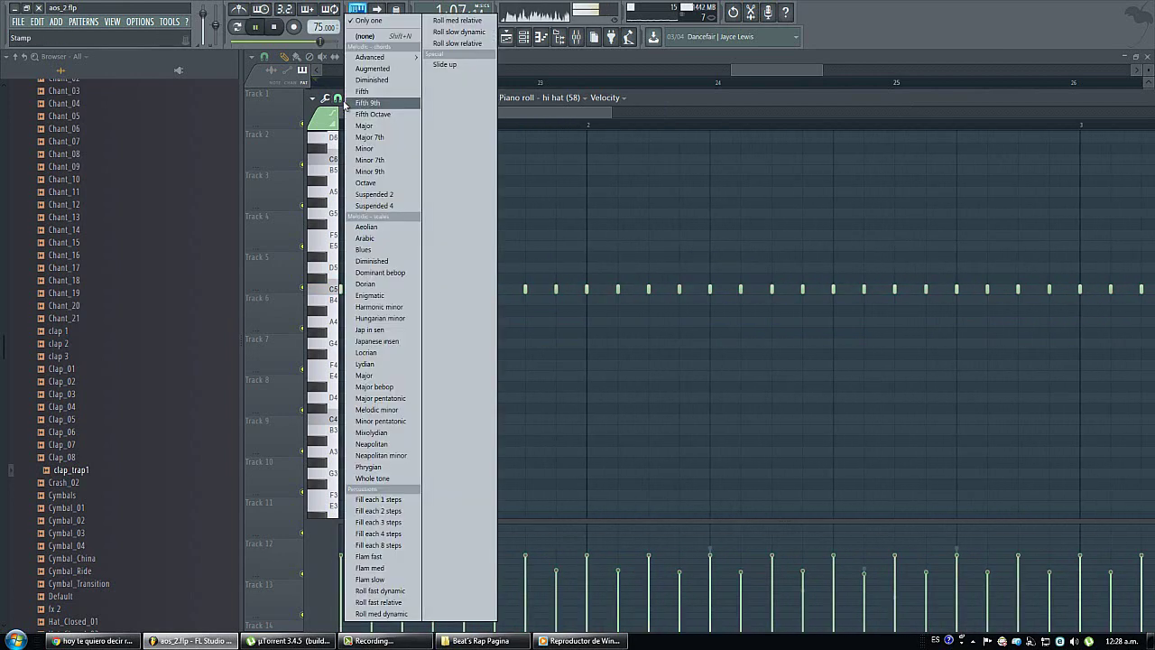
{"action": "left_click", "coordinate": [361, 202]}
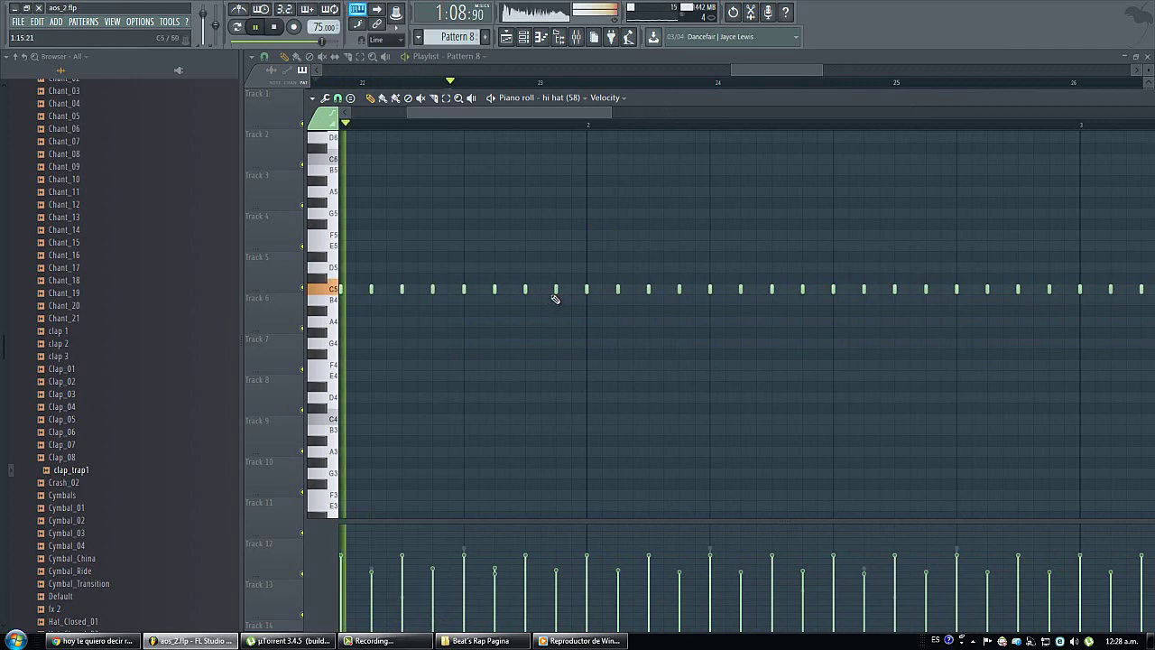
{"action": "left_click", "coordinate": [541, 289]}
{"action": "left_click", "coordinate": [572, 290]}
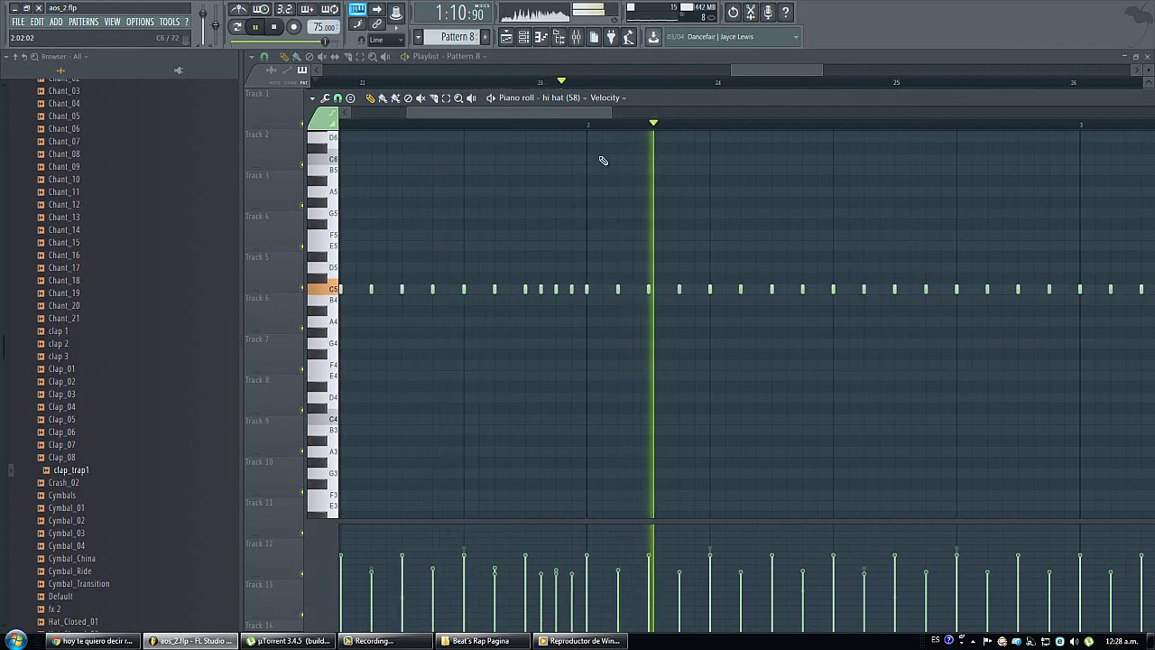
Step: Add more in-between C5 hi-hat notes in bars 2, 3 and 4 to vary the rhythm
{"action": "left_click", "coordinate": [672, 290]}
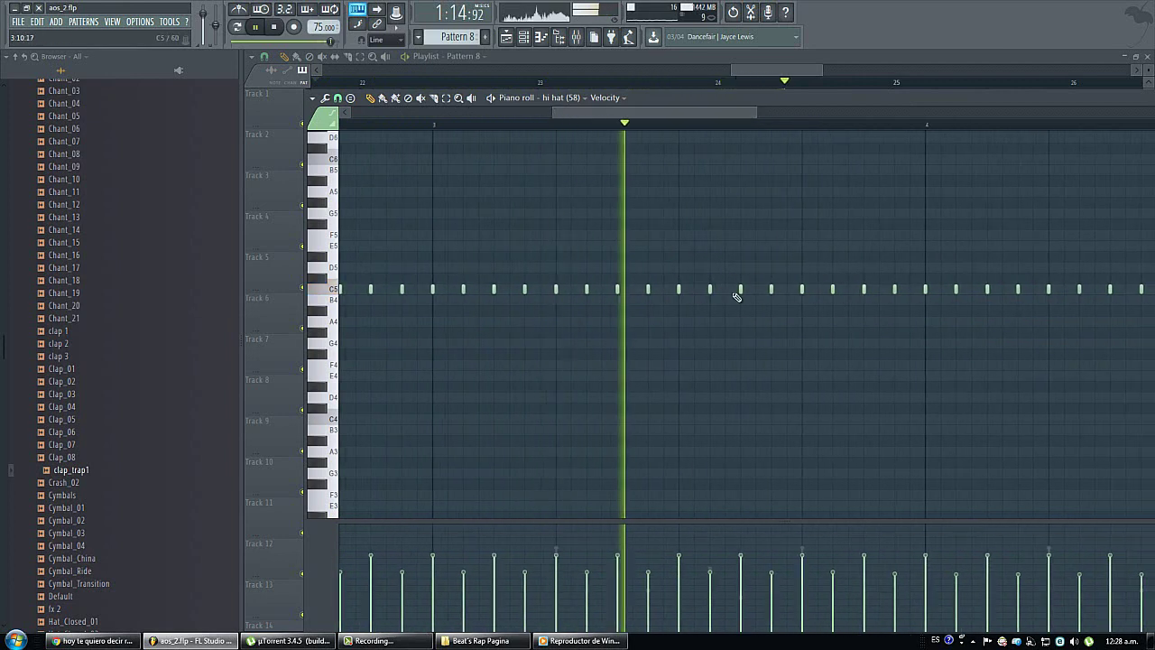
{"action": "left_click", "coordinate": [725, 290]}
{"action": "left_click", "coordinate": [786, 290]}
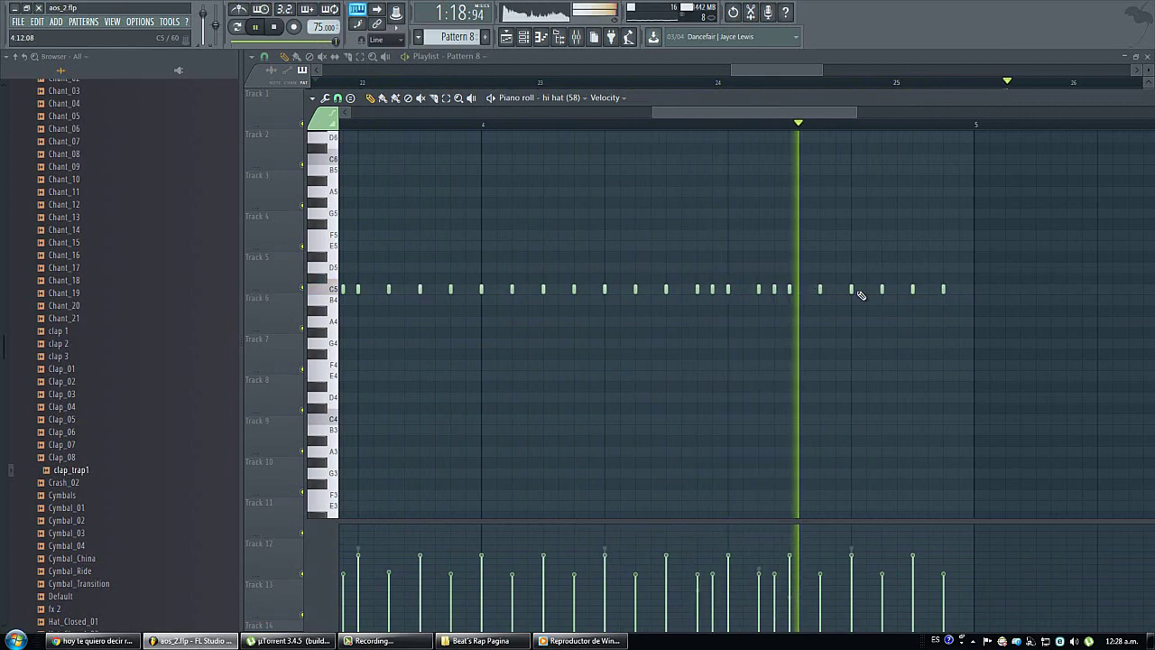
Step: Return to the playlist and duplicate the Pattern 2, drum hit and Pattern 8 clips four bars further along
{"action": "key", "text": "space"}
{"action": "left_click", "coordinate": [752, 56]}
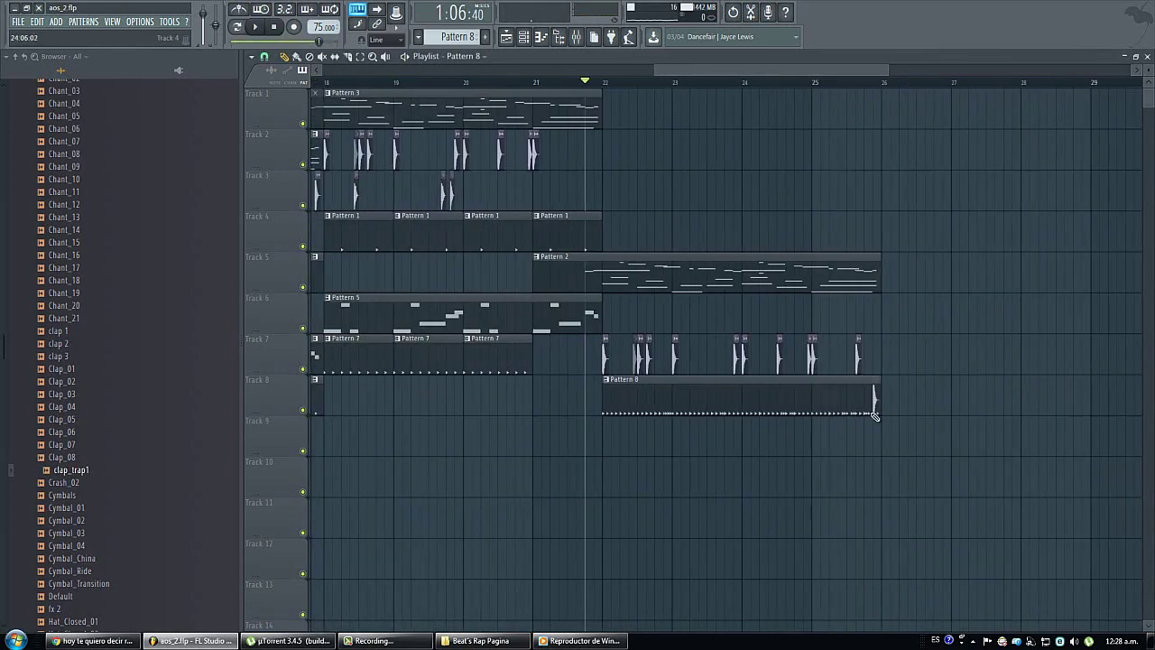
{"action": "left_click_drag", "start_coordinate": [937, 458], "coordinate": [323, 249]}
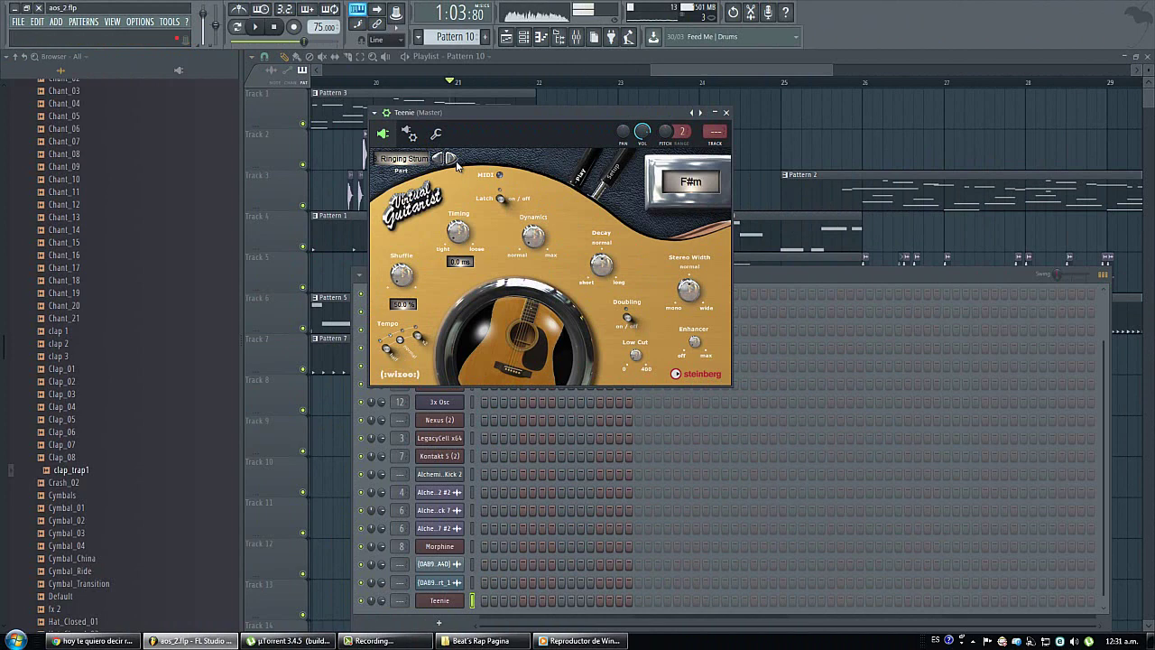
Step: Hide the Teenie instrument and channel rack, and record its guitar chords live while the song plays
{"action": "right_click", "coordinate": [818, 99]}
{"action": "key", "text": "space"}
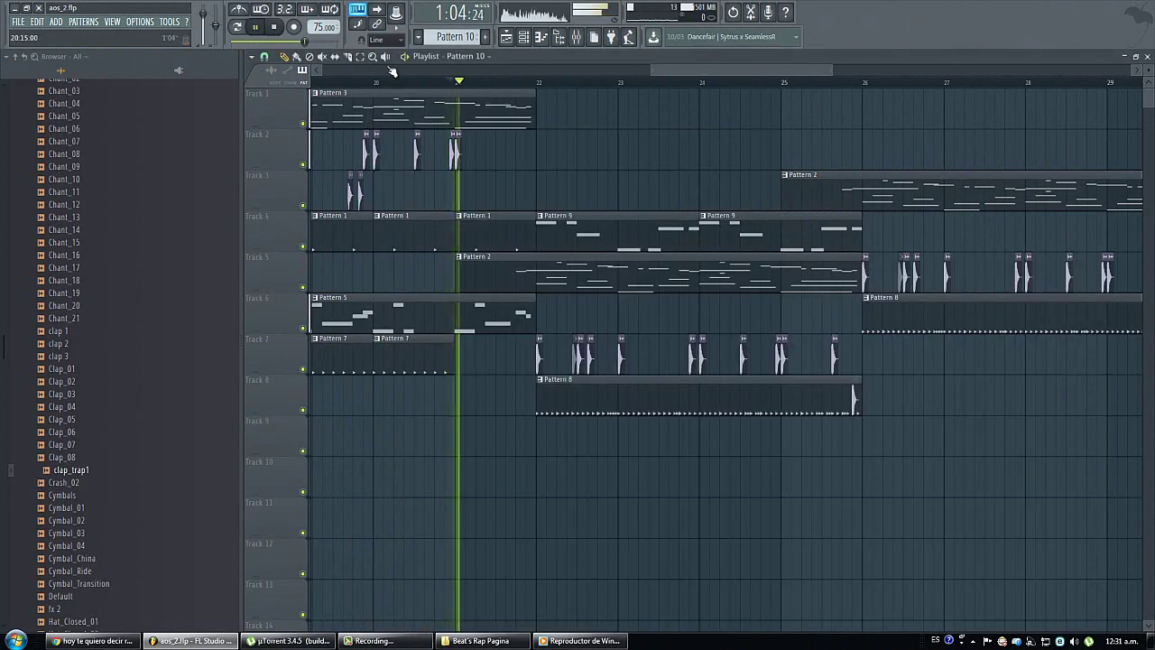
{"action": "left_click", "coordinate": [294, 28]}
{"action": "left_click", "coordinate": [627, 379]}
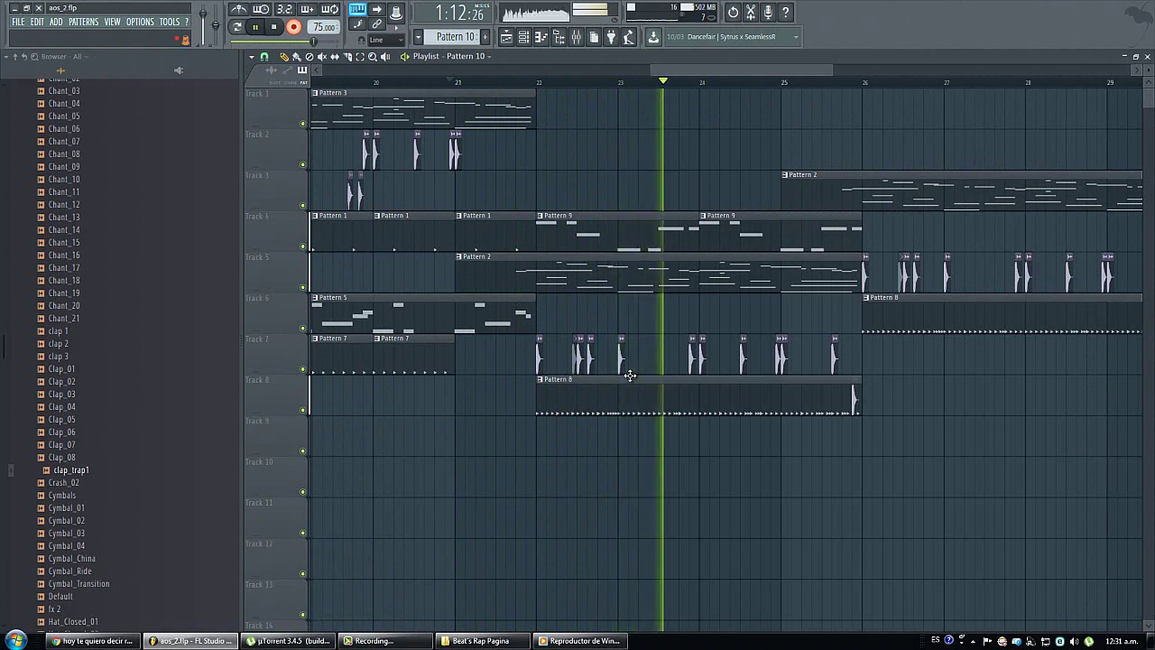
{"action": "key", "text": "space"}
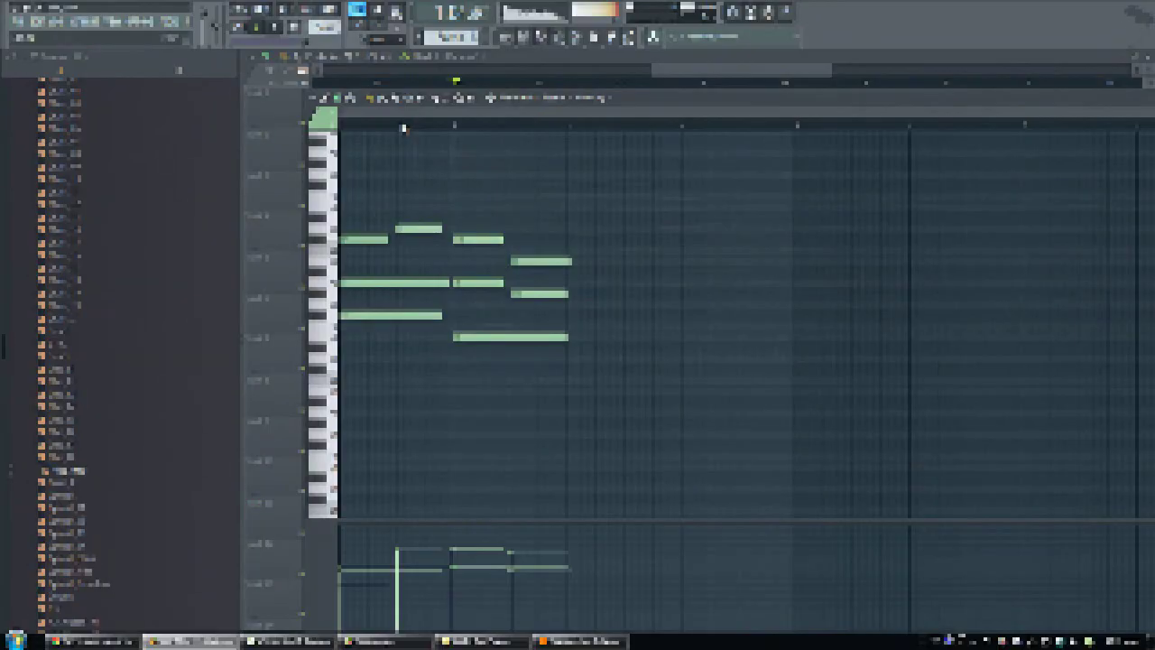
Step: Stretch the first Teenie chord's D6 and F#5 notes to bar 2 and its C#6 note to the start of D6
{"action": "scroll", "coordinate": [404, 128], "scroll_direction": "up", "scroll_amount": 4}
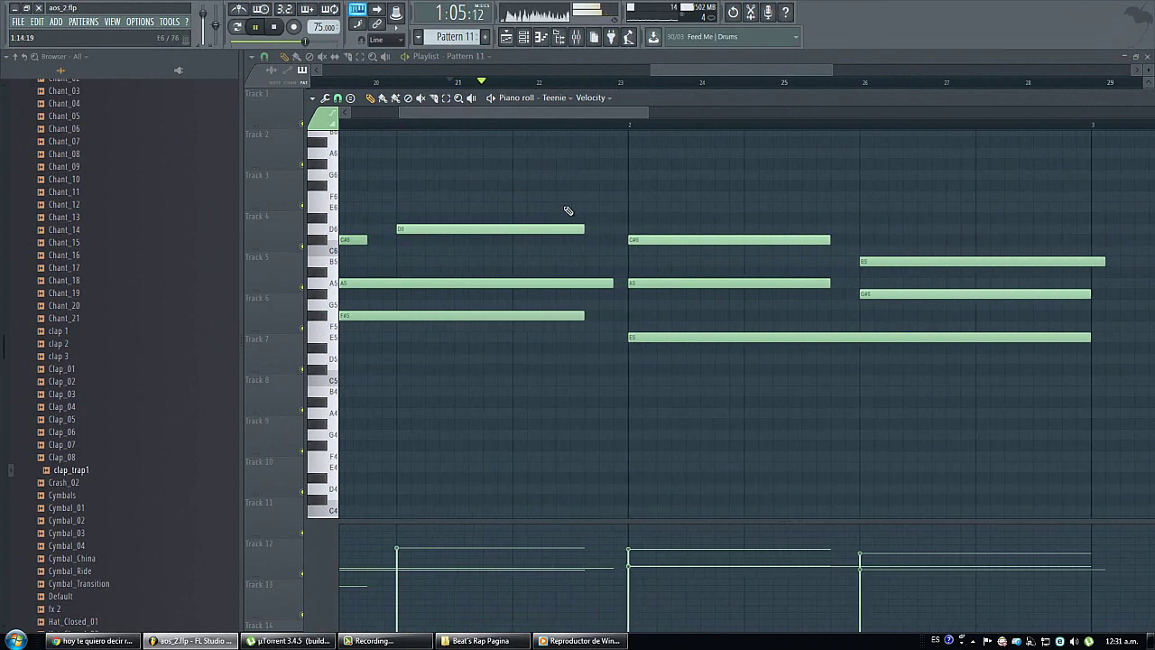
{"action": "left_click_drag", "start_coordinate": [579, 230], "coordinate": [578, 248]}
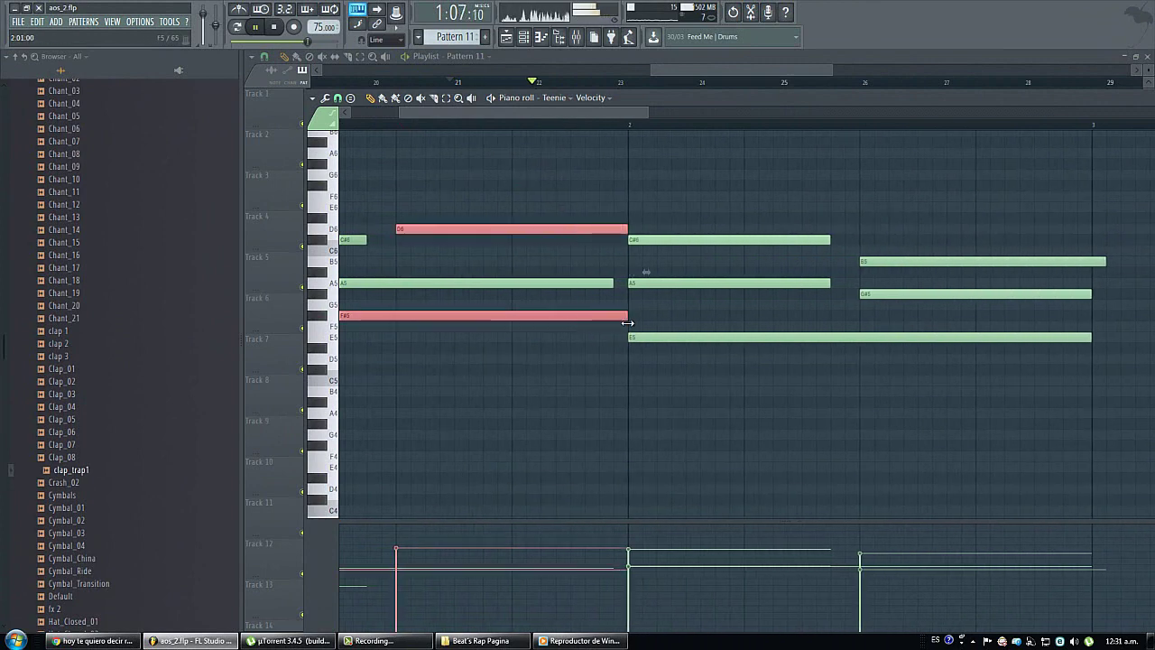
{"action": "left_click", "coordinate": [621, 284]}
{"action": "left_click", "coordinate": [613, 284], "text": "ctrl"}
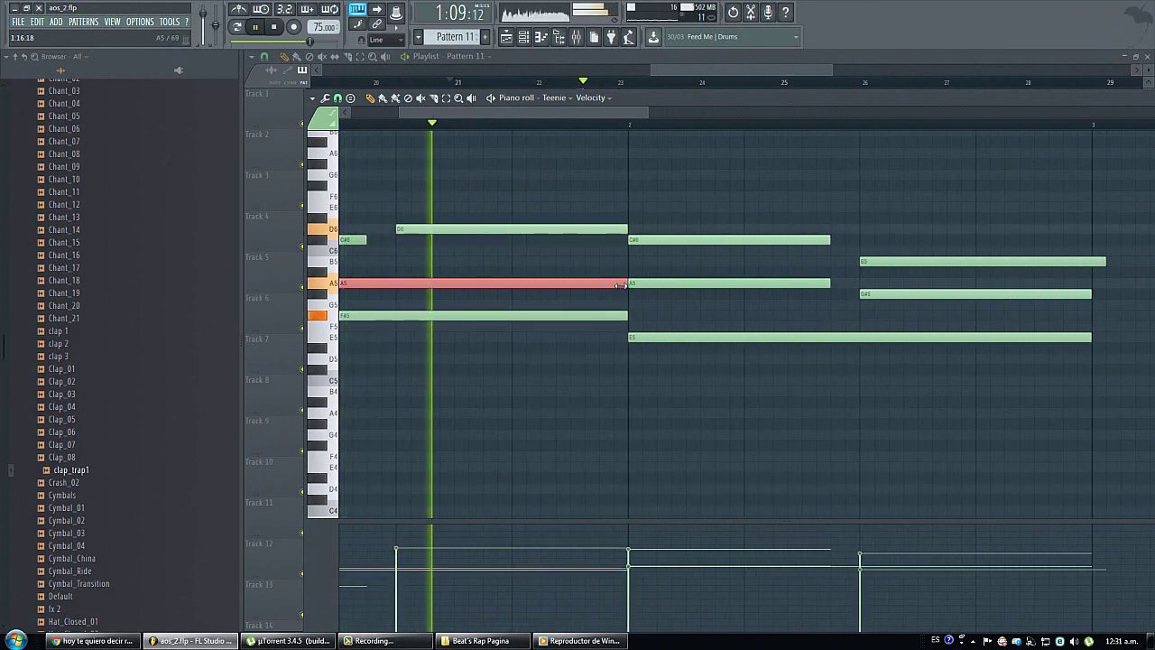
{"action": "left_click", "coordinate": [379, 242]}
{"action": "left_click_drag", "start_coordinate": [383, 241], "coordinate": [396, 242]}
Step: Play only the pattern, extend the bar 2 C#6 and A5 notes to the start of B5, and stretch the first A5 to bar 2
{"action": "key", "text": "space"}
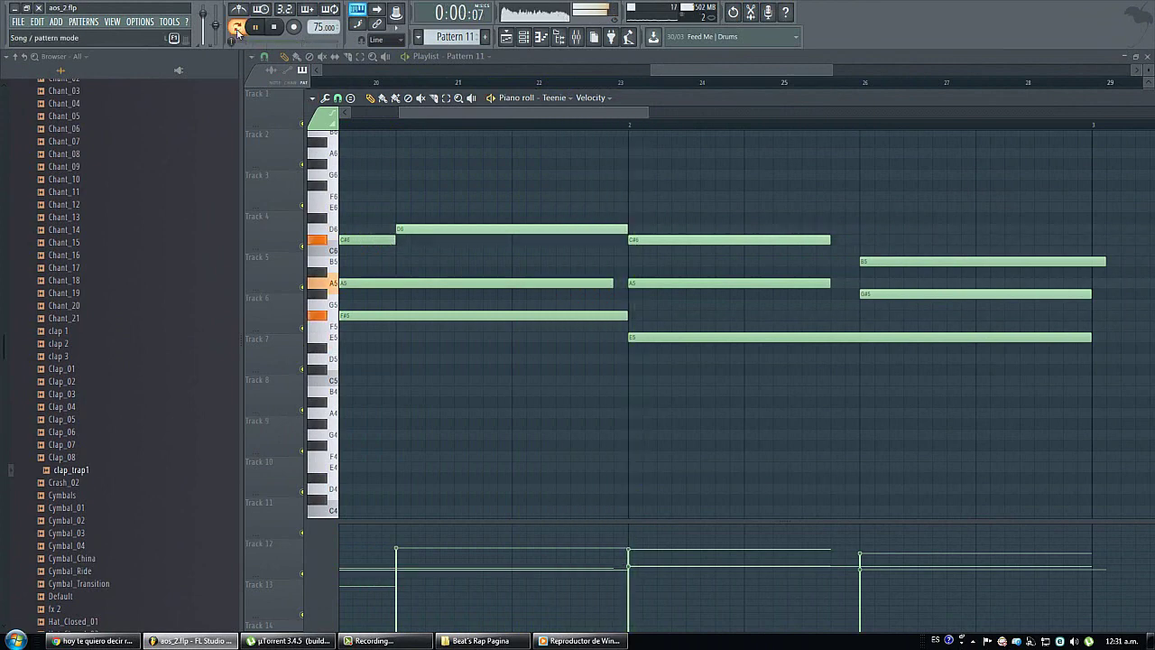
{"action": "left_click_drag", "start_coordinate": [813, 217], "coordinate": [860, 284]}
{"action": "key", "text": "ctrl+d"}
{"action": "left_click_drag", "start_coordinate": [613, 284], "coordinate": [629, 284]}
{"action": "key", "text": "ctrl+s"}
Step: Trim the final B5 note so it ends exactly at bar 3
{"action": "scroll", "coordinate": [804, 214], "scroll_direction": "down", "scroll_amount": 4}
{"action": "left_click", "coordinate": [804, 214], "text": "ctrl"}
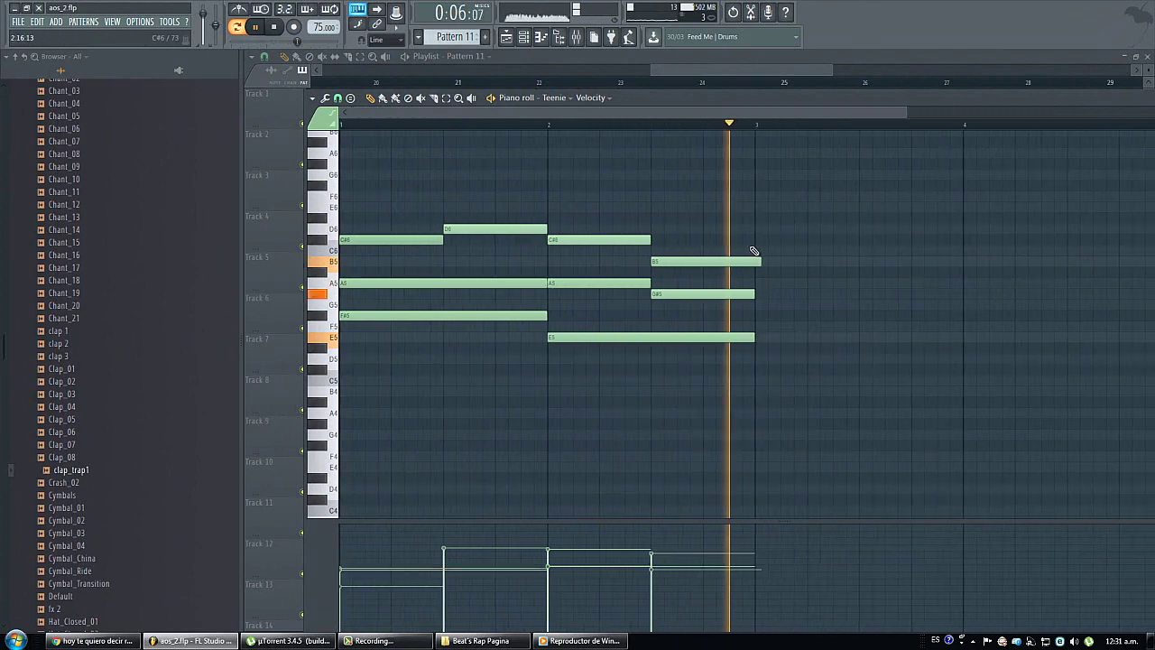
{"action": "left_click_drag", "start_coordinate": [760, 263], "coordinate": [755, 265]}
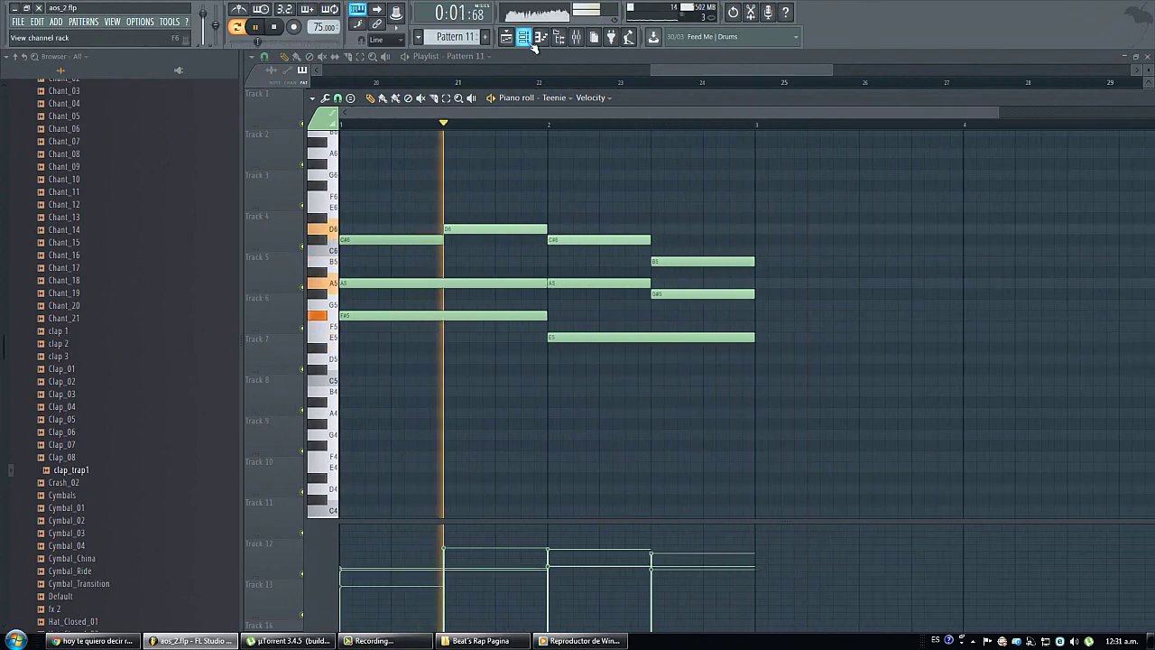
Step: Bring up the channel rack and Teenie instrument, and add a new Kontakt 5 (2) channel
{"action": "key", "text": "F6"}
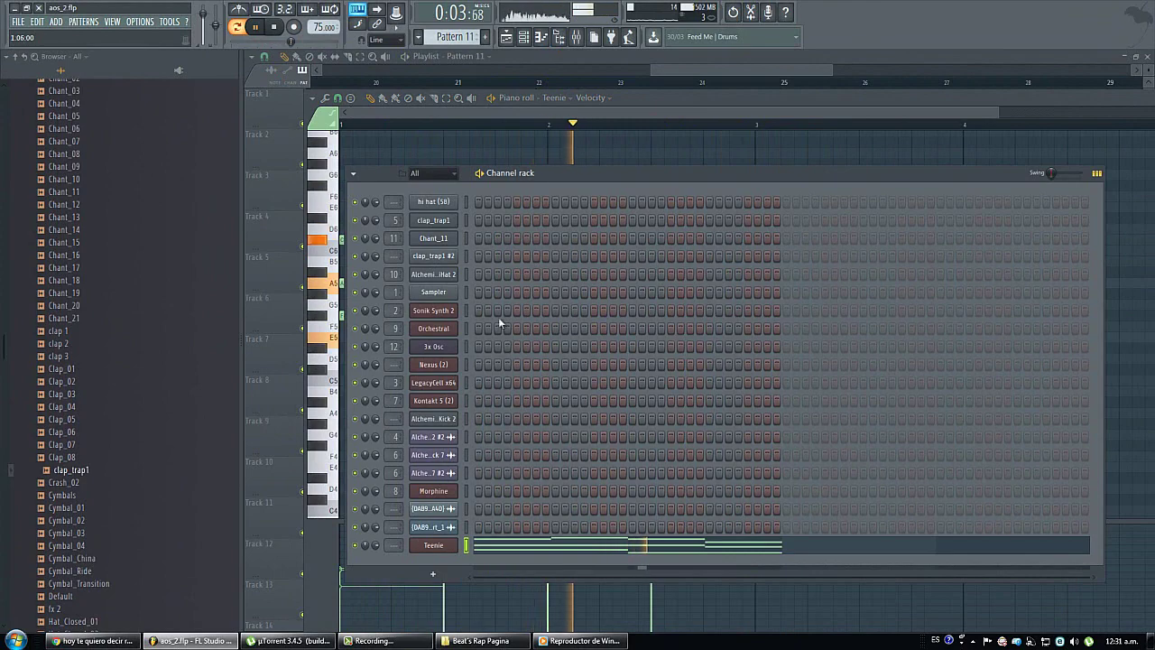
{"action": "left_click", "coordinate": [441, 548]}
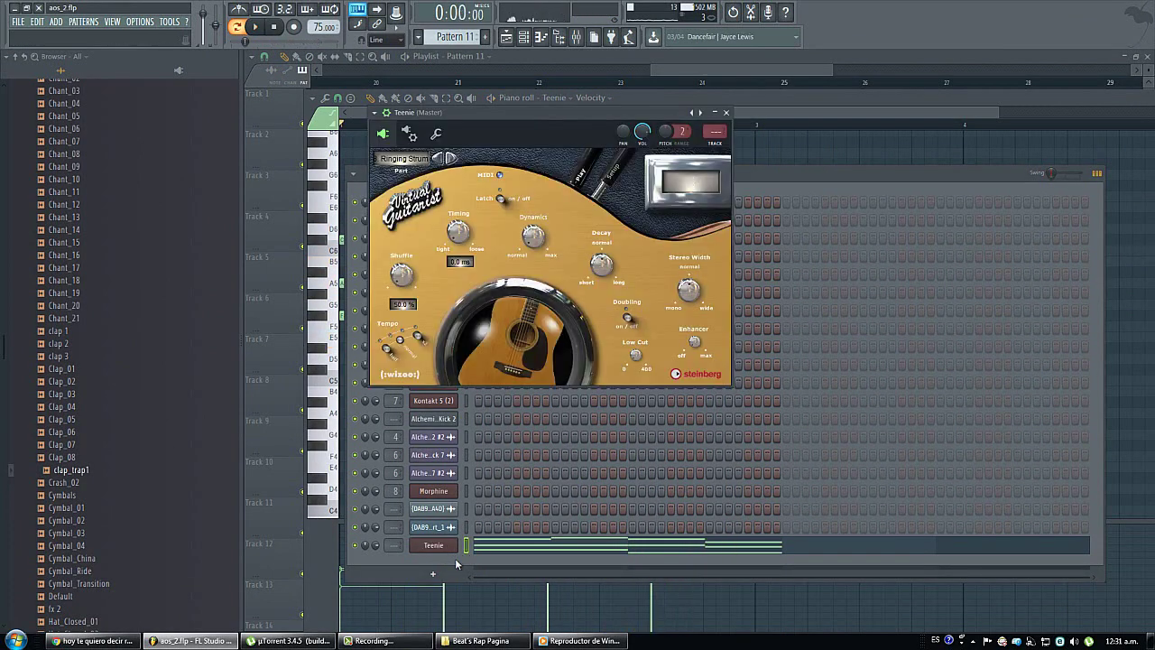
{"action": "left_click", "coordinate": [452, 575]}
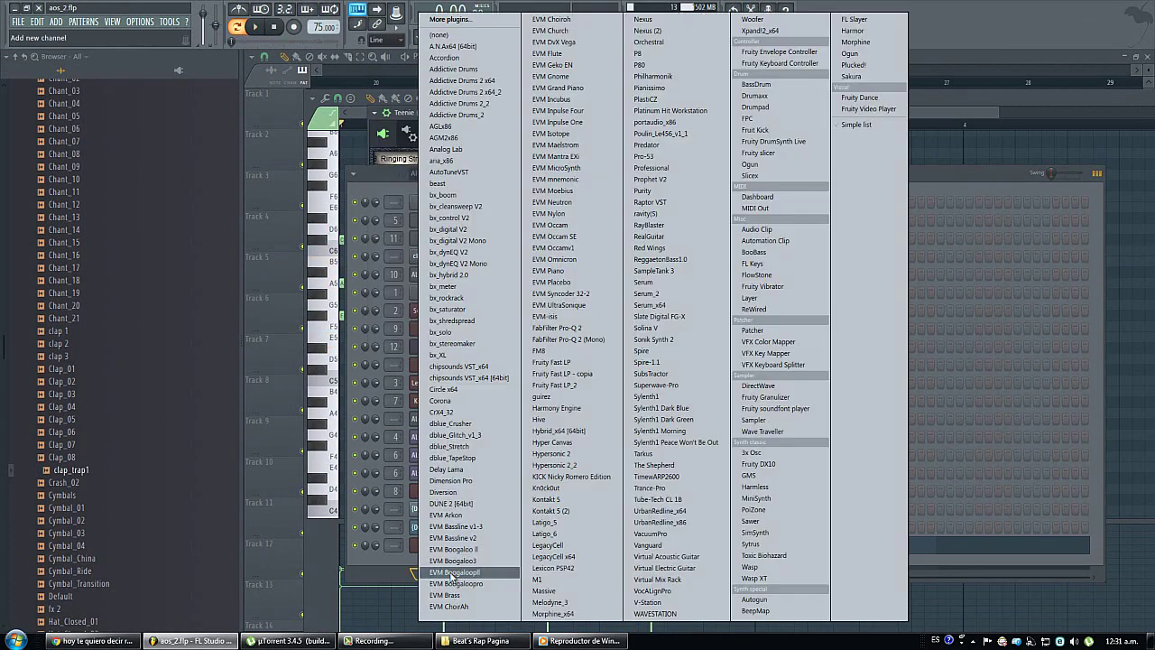
{"action": "left_click", "coordinate": [585, 511]}
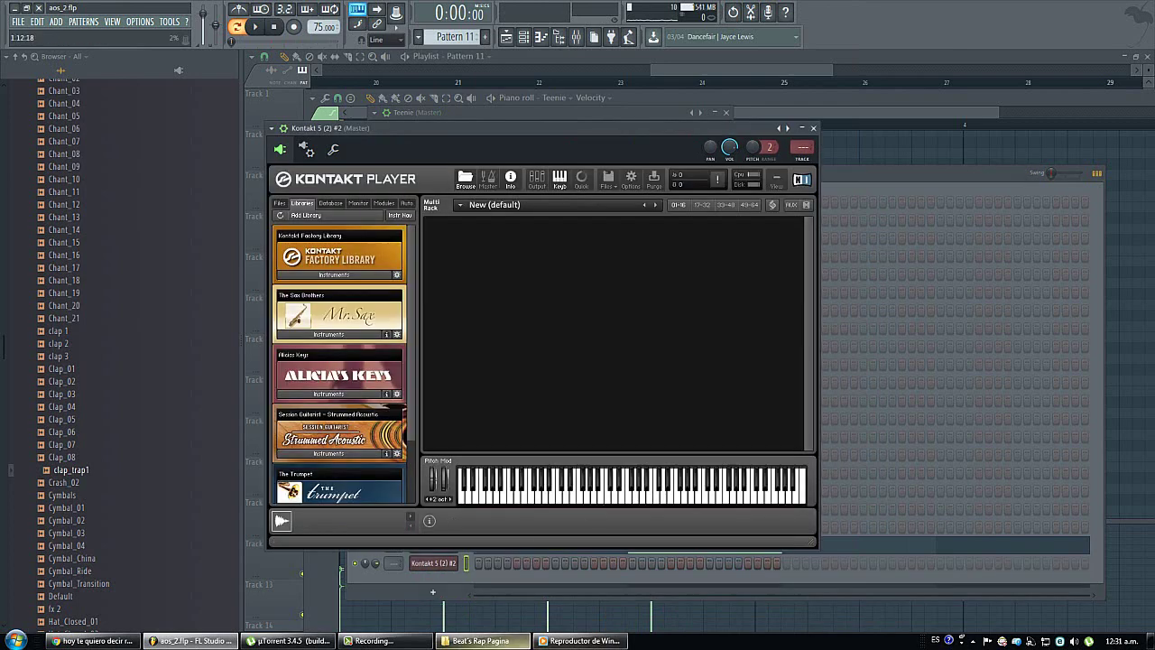
Step: Open the instruments list of the Session Guitarist - Strummed Acoustic library in Kontakt
{"action": "left_click", "coordinate": [424, 642]}
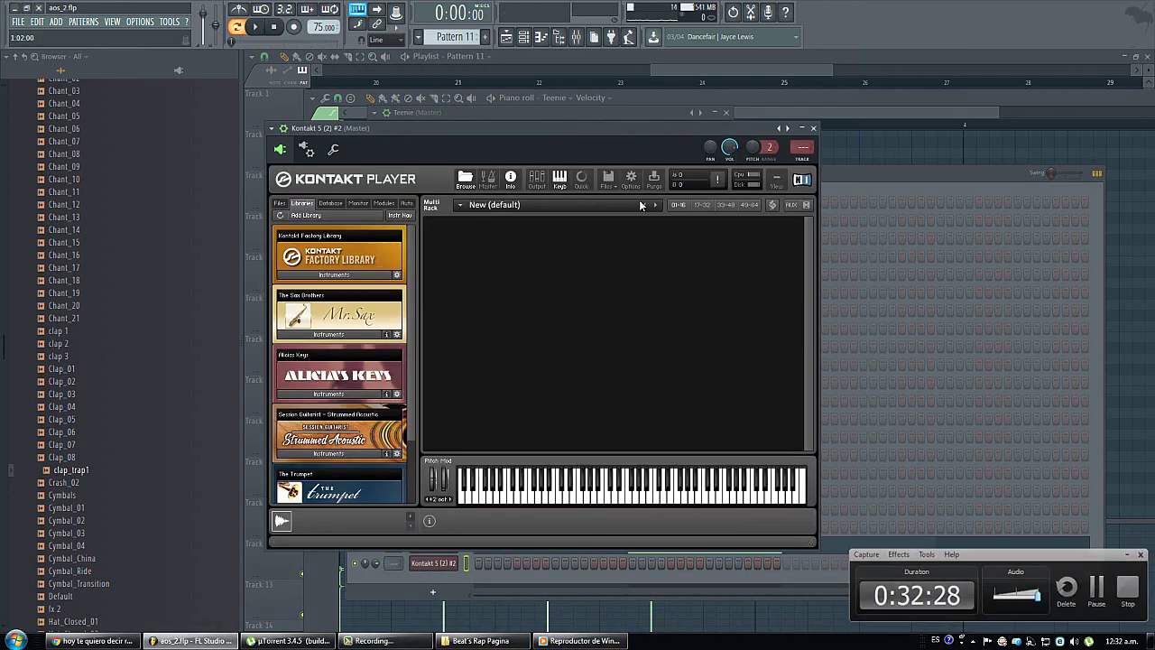
{"action": "left_click", "coordinate": [663, 142]}
{"action": "left_click", "coordinate": [281, 203]}
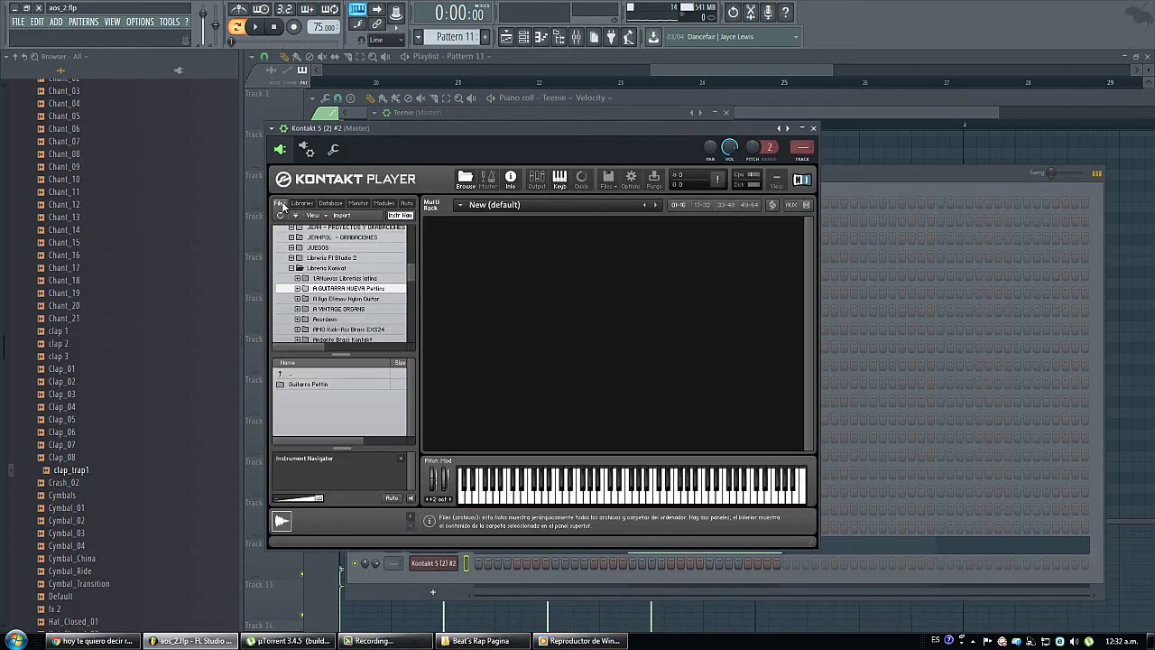
{"action": "left_click", "coordinate": [303, 203]}
{"action": "scroll", "coordinate": [346, 316], "scroll_direction": "down", "scroll_amount": 2}
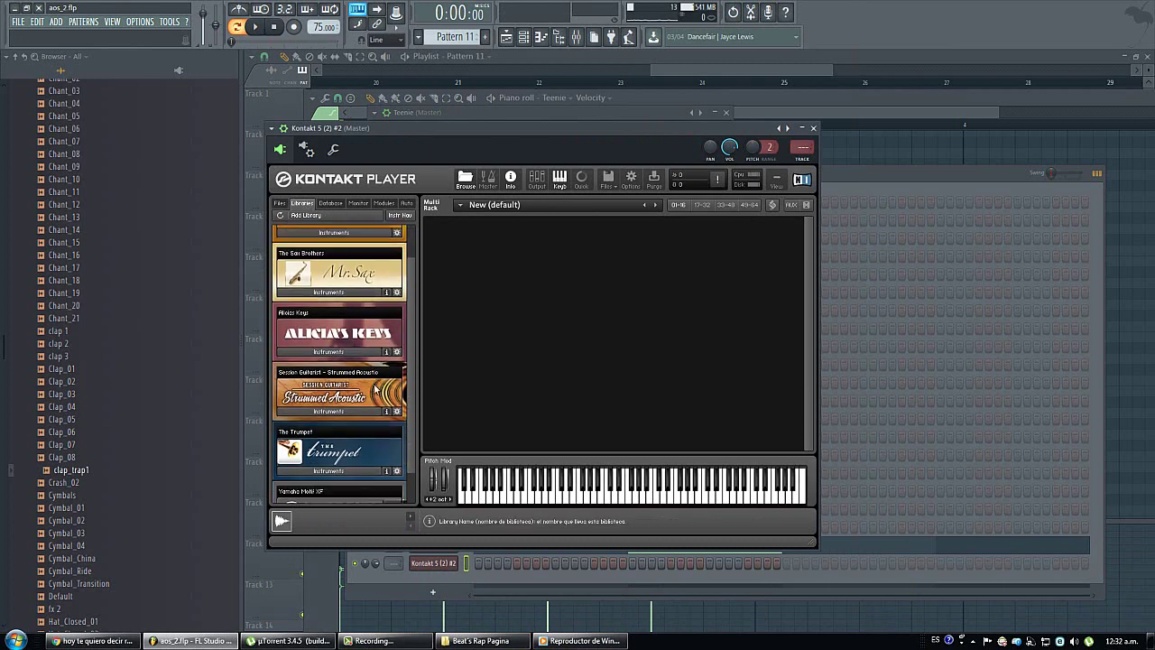
{"action": "left_click", "coordinate": [347, 412]}
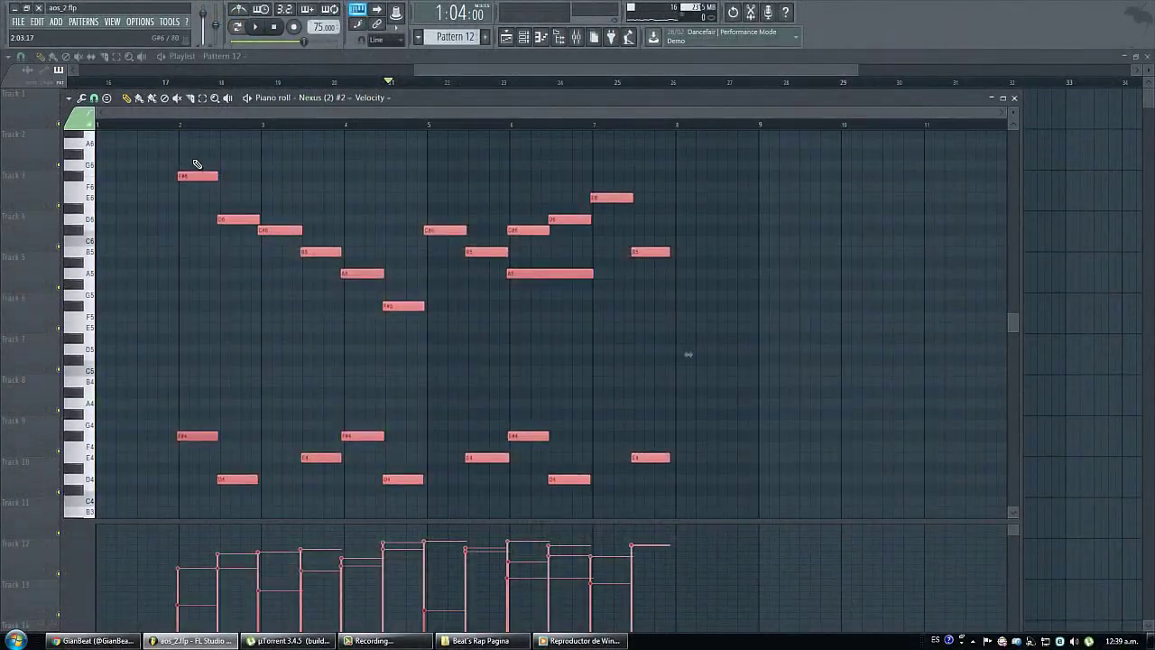
Step: Move all Nexus (2) #2 notes one bar earlier to start at bar 1, and leave the piano roll
{"action": "left_click_drag", "start_coordinate": [198, 176], "coordinate": [115, 176]}
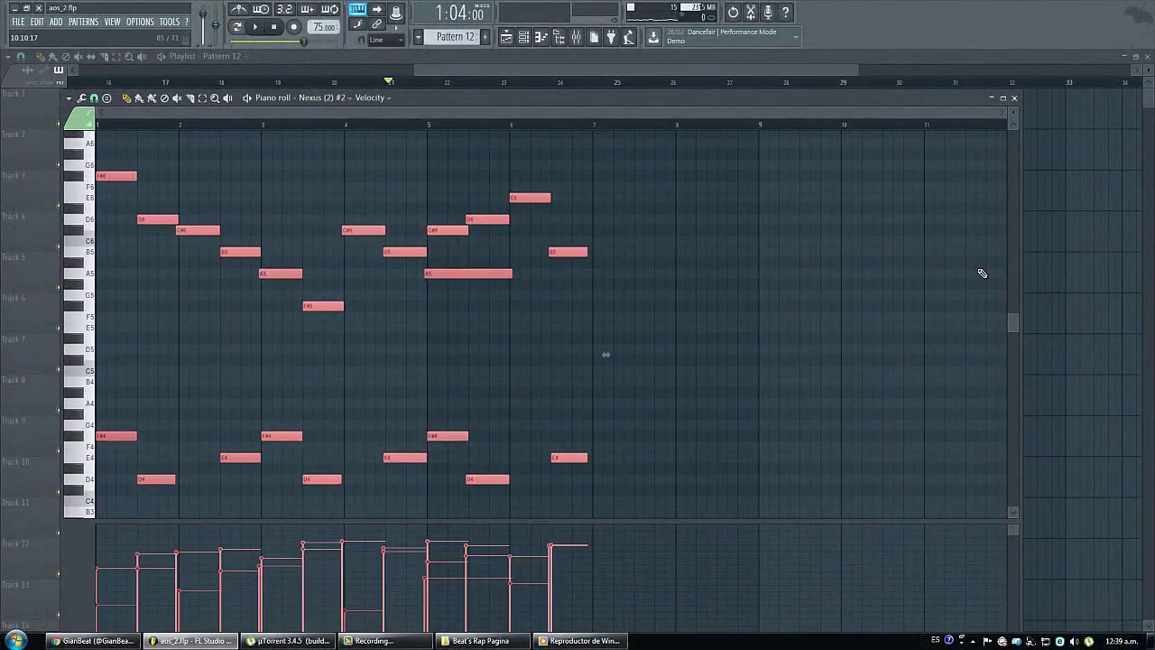
{"action": "left_click", "coordinate": [1078, 292]}
{"action": "key", "text": "space"}
{"action": "key", "text": "space"}
Step: Transfer the Nexus (2) #2 notes from Pattern 12 to Pattern 13 and place that pattern at bar 22 on Track 2
{"action": "left_click", "coordinate": [523, 37]}
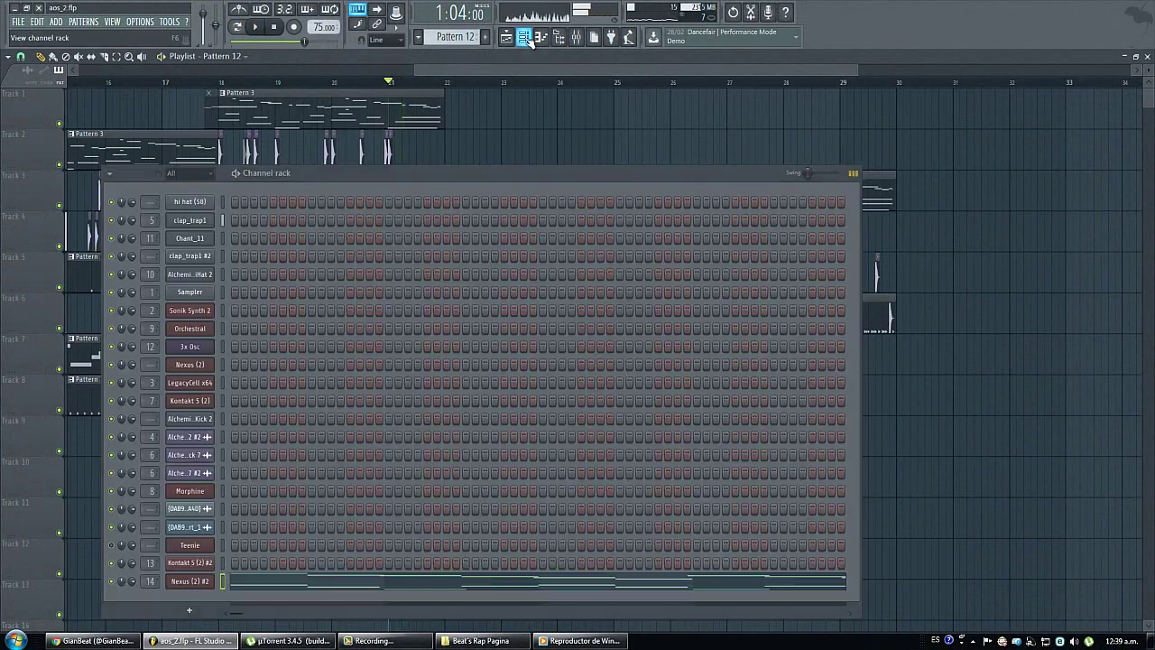
{"action": "key", "text": "KP_Add"}
{"action": "key", "text": "KP_Add"}
{"action": "key", "text": "KP_Subtract"}
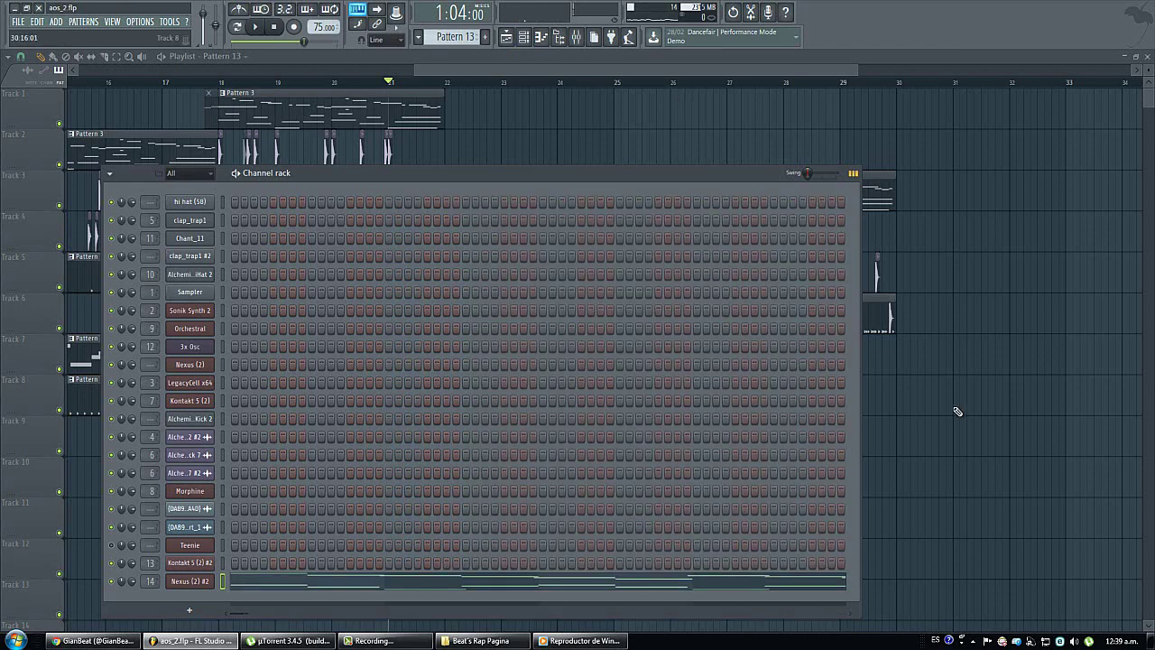
{"action": "left_click_drag", "start_coordinate": [977, 445], "coordinate": [492, 136]}
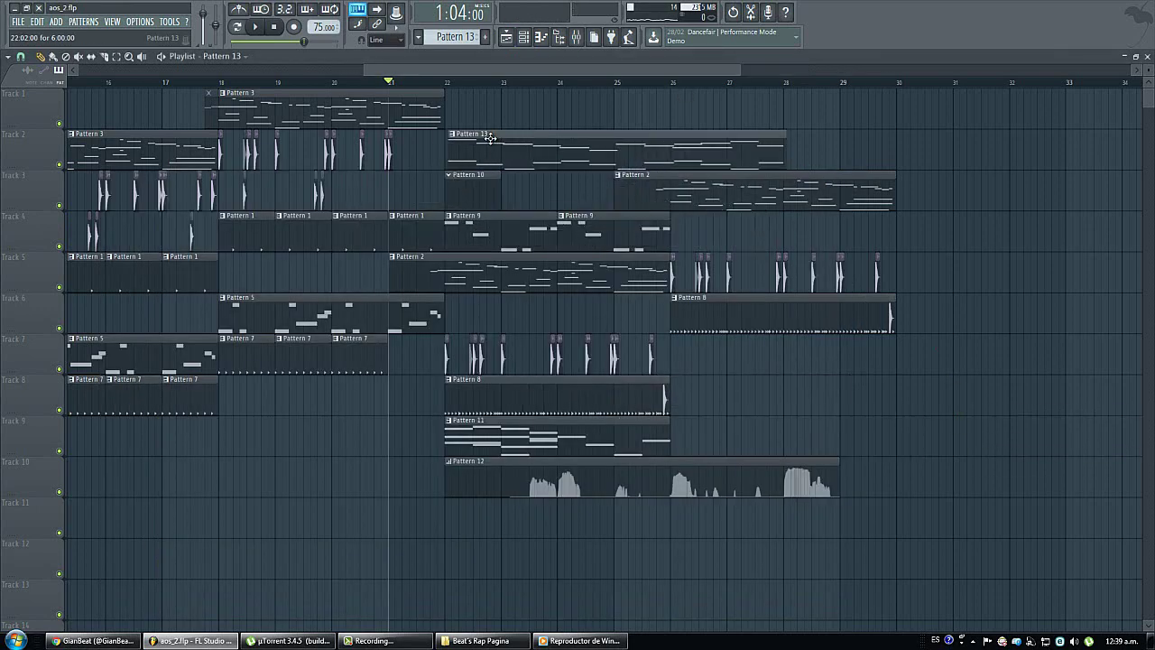
Step: Clear the MIDI Channel Aftertouch events of Nexus (2) #2 from Pattern 12, and return to the playlist with Pattern 13 selected
{"action": "double_click", "coordinate": [703, 478]}
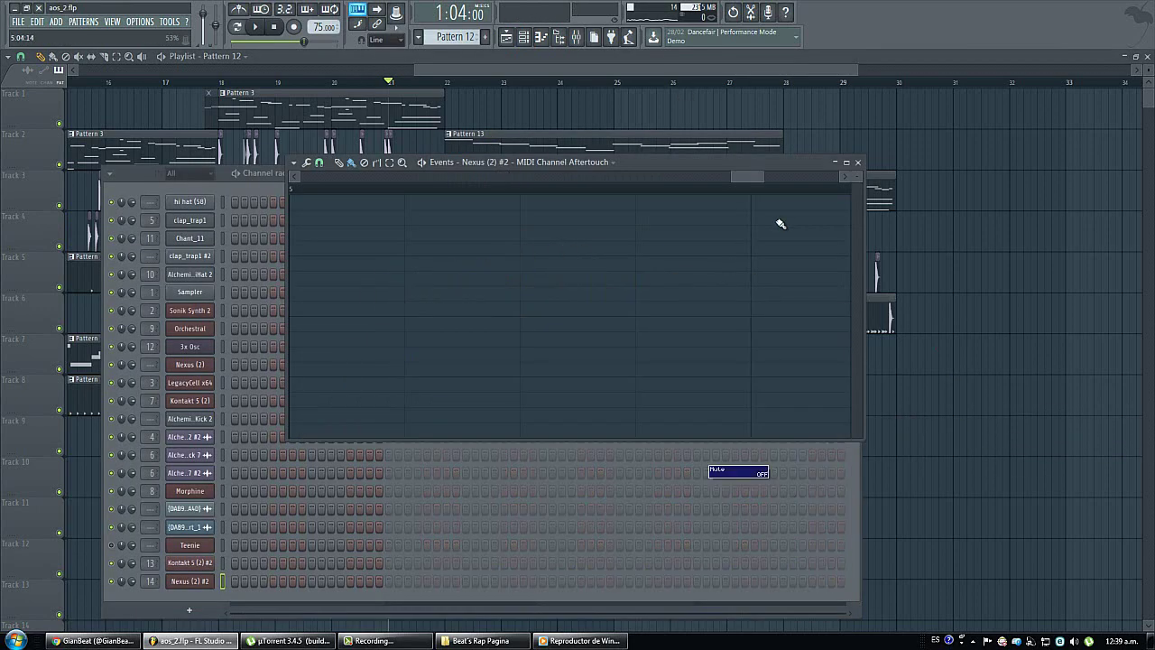
{"action": "right_click", "coordinate": [914, 153]}
{"action": "double_click", "coordinate": [577, 146]}
{"action": "key", "text": "F7"}
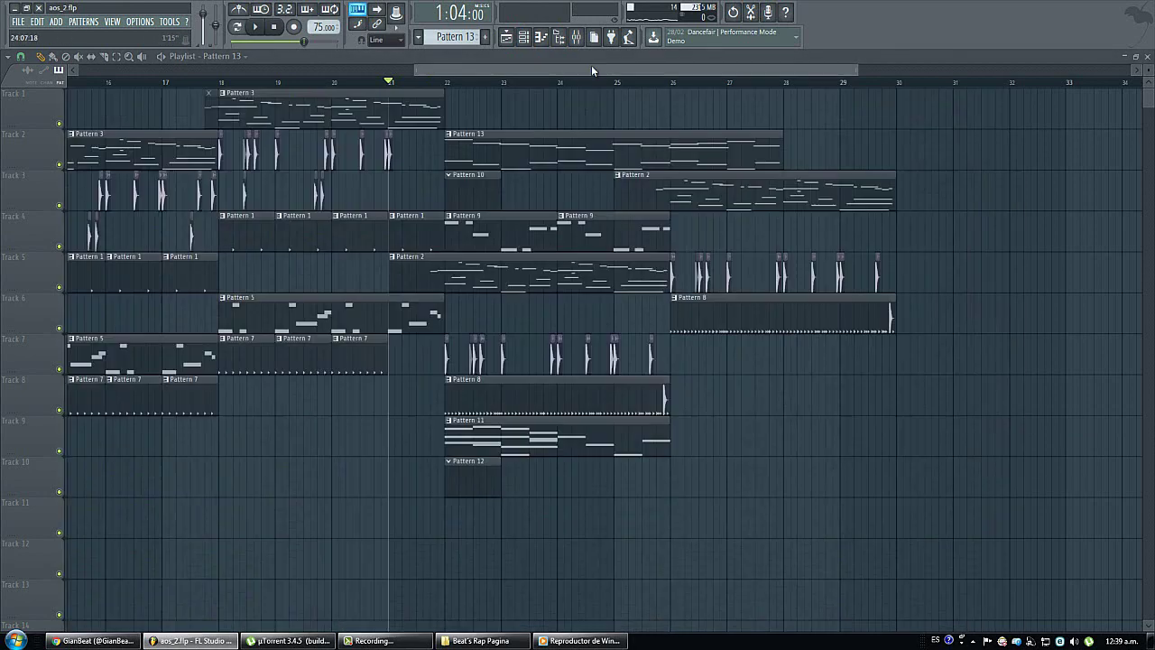
Step: Play a short stretch of the arrangement from bar 21 and stop playback
{"action": "key", "text": "space"}
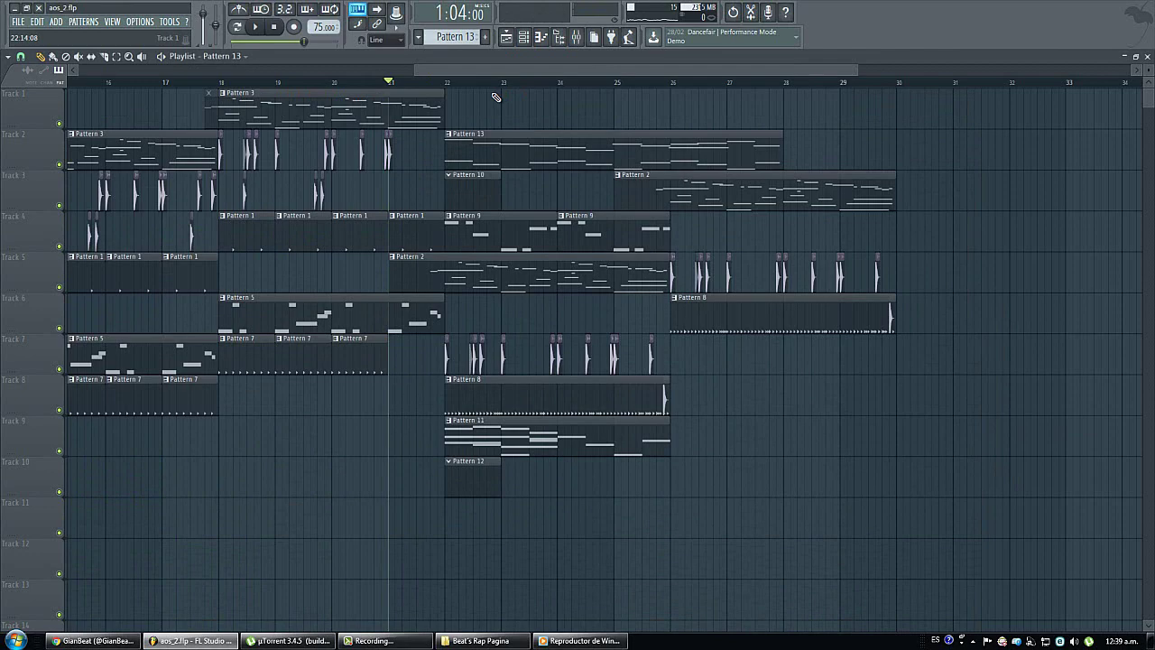
{"action": "key", "text": "space"}
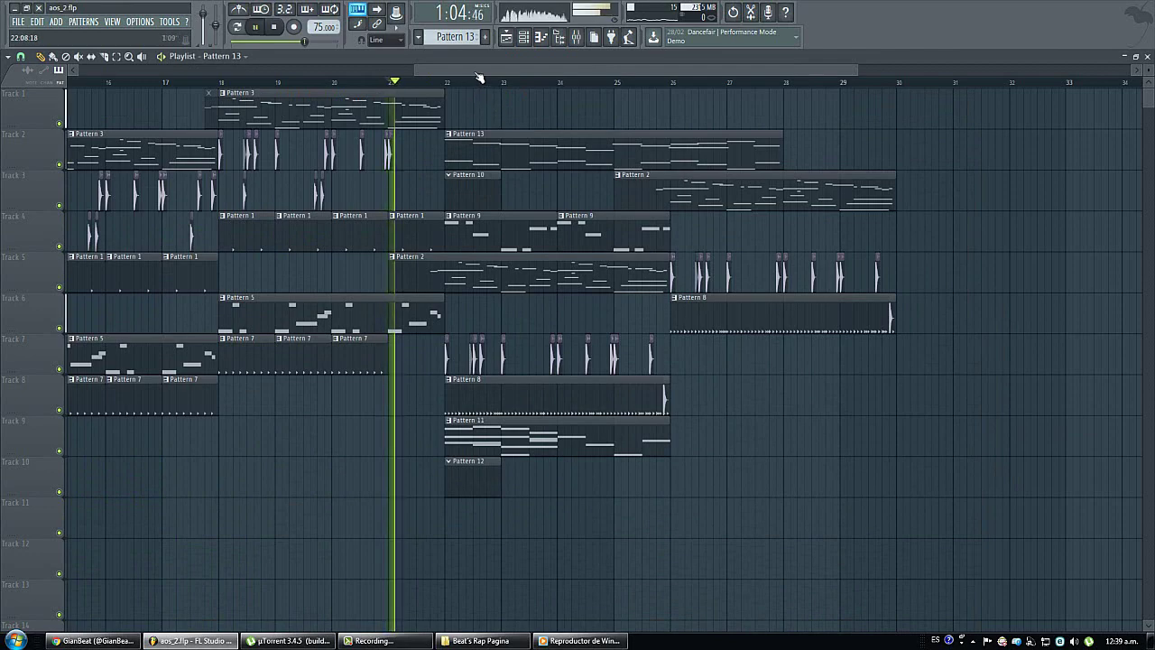
{"action": "scroll", "coordinate": [486, 87], "scroll_direction": "down", "scroll_amount": 3}
{"action": "scroll", "coordinate": [486, 87], "scroll_direction": "up", "scroll_amount": 3}
{"action": "left_click", "coordinate": [275, 28]}
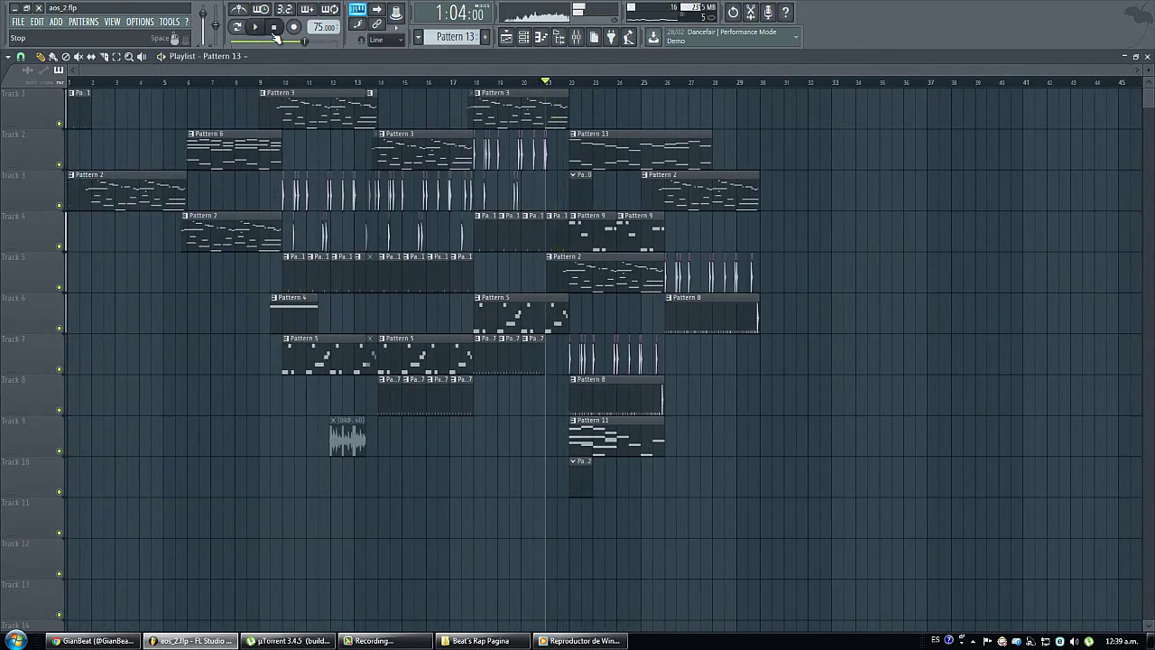
Step: Play the song from near the beginning of bar 1, save the project, and remove the Pattern 12 clip from Track 10
{"action": "scroll", "coordinate": [100, 80], "scroll_direction": "up", "scroll_amount": 4}
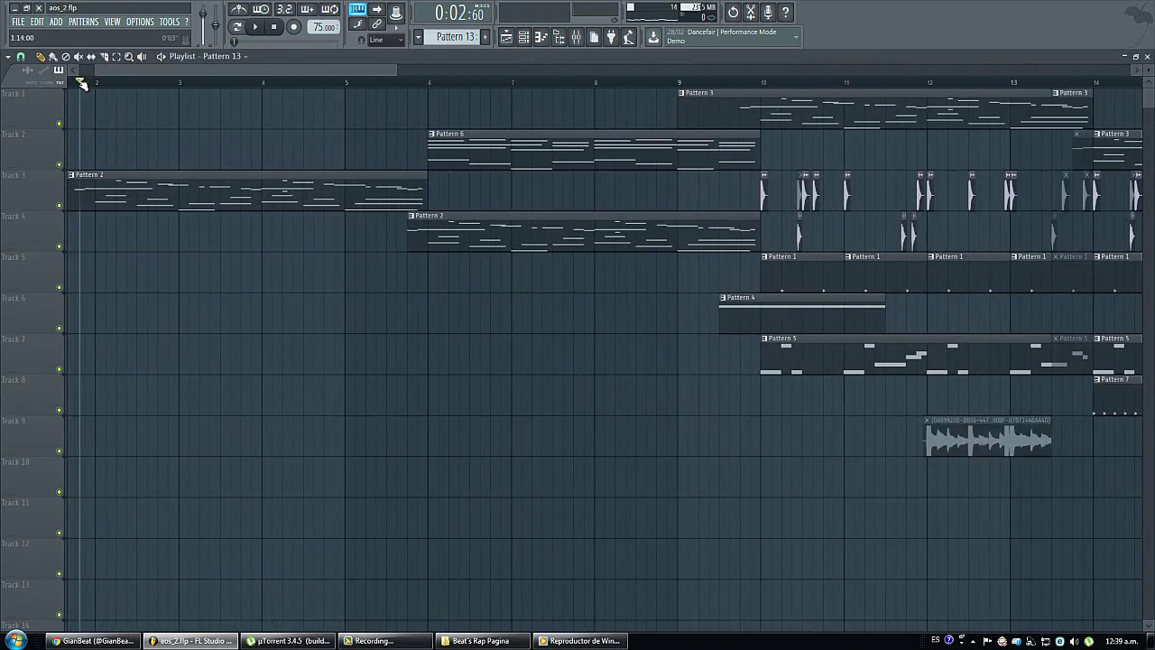
{"action": "key", "text": "space"}
{"action": "key", "text": "ctrl+s"}
{"action": "scroll", "coordinate": [155, 84], "scroll_direction": "down", "scroll_amount": 2}
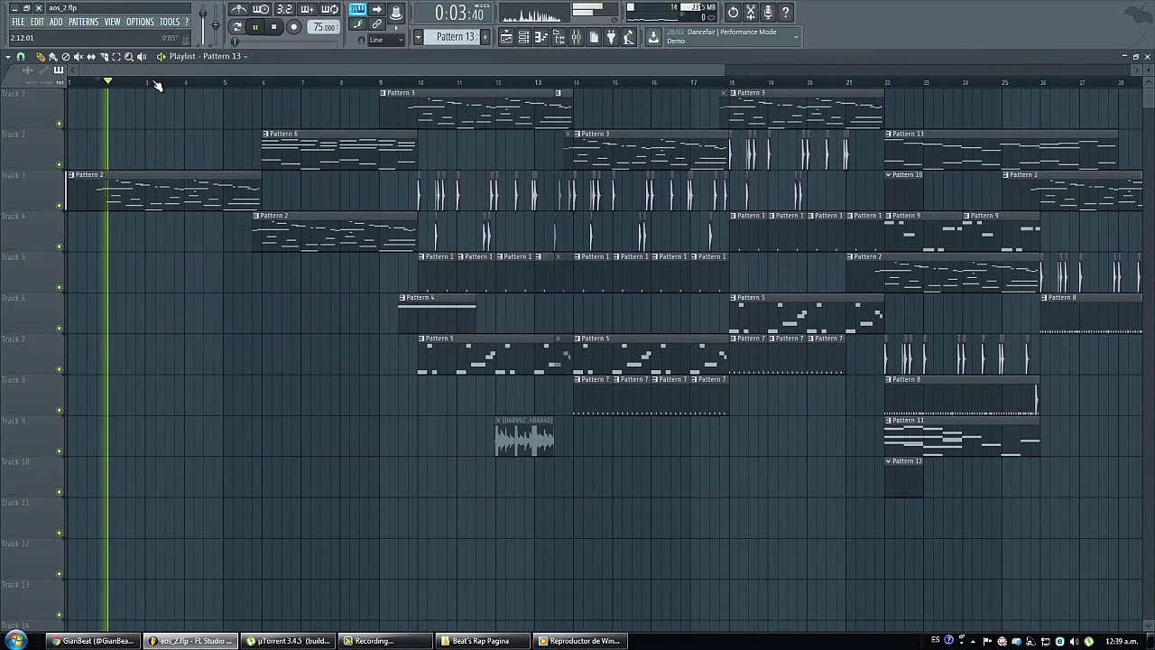
{"action": "scroll", "coordinate": [155, 84], "scroll_direction": "down", "scroll_amount": 1}
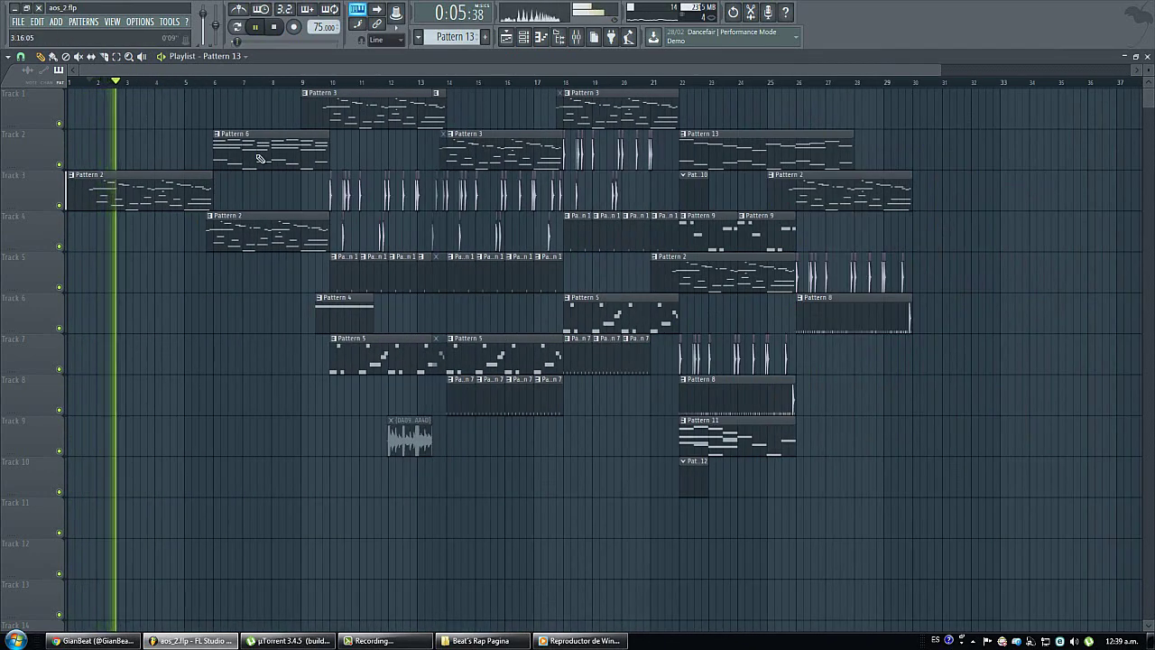
{"action": "right_click", "coordinate": [692, 495]}
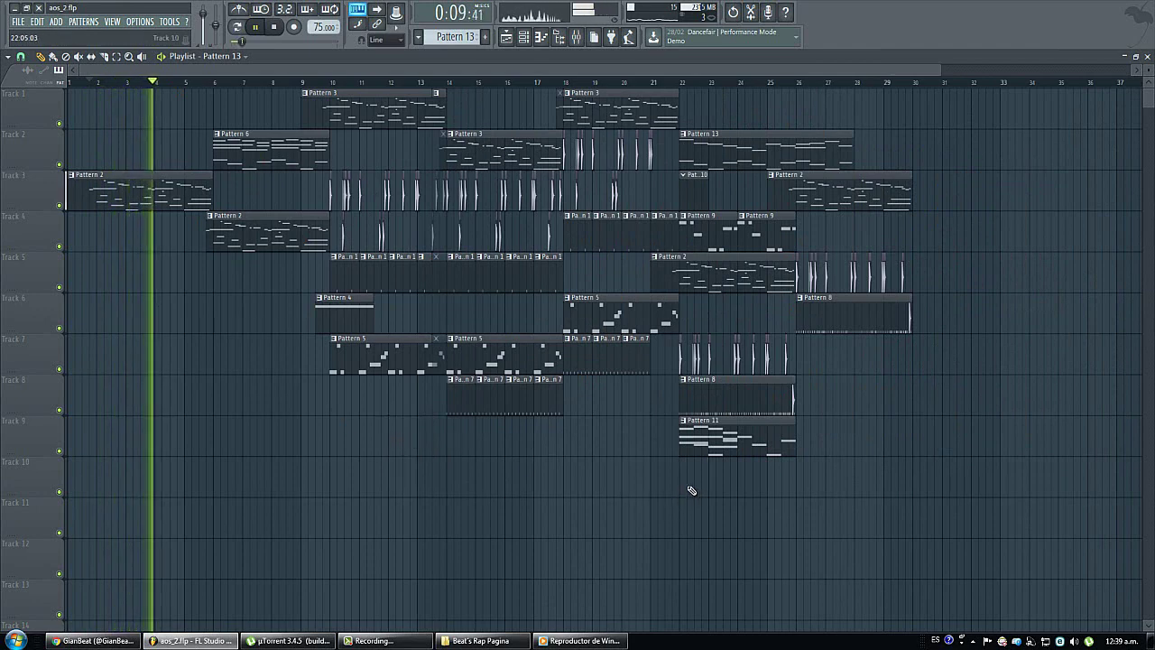
Step: Bring up the mixer, channel rack and Sonik Synth 2 instrument during playback, and close the instrument window
{"action": "left_click", "coordinate": [576, 38]}
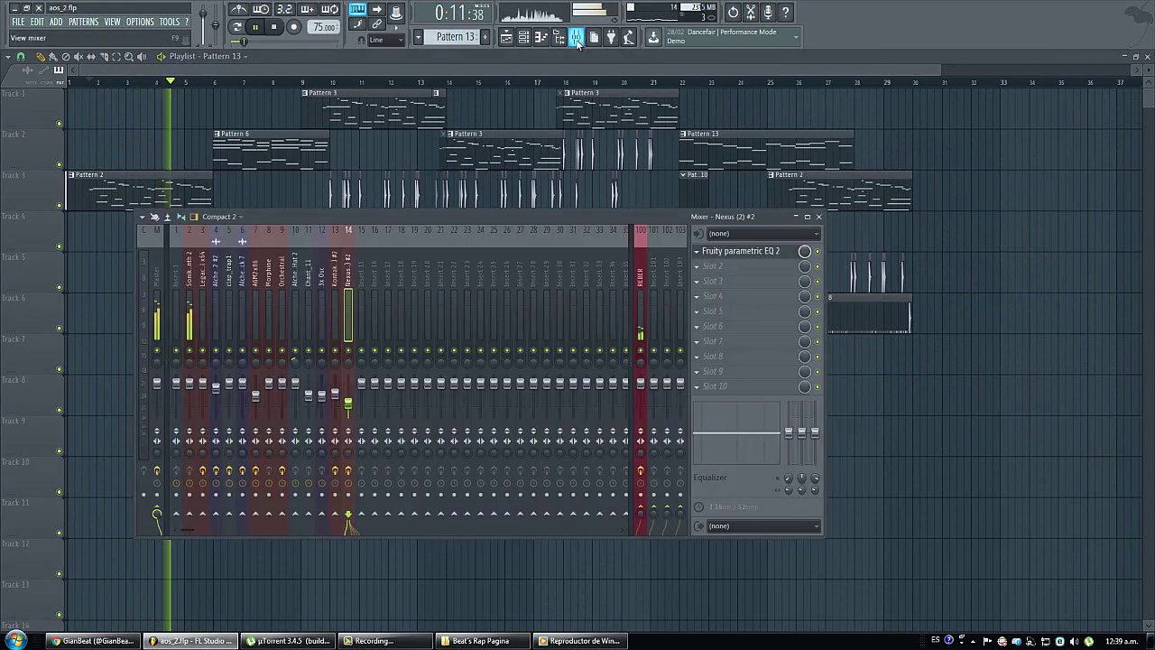
{"action": "left_click_drag", "start_coordinate": [517, 214], "coordinate": [588, 269]}
{"action": "key", "text": "F6"}
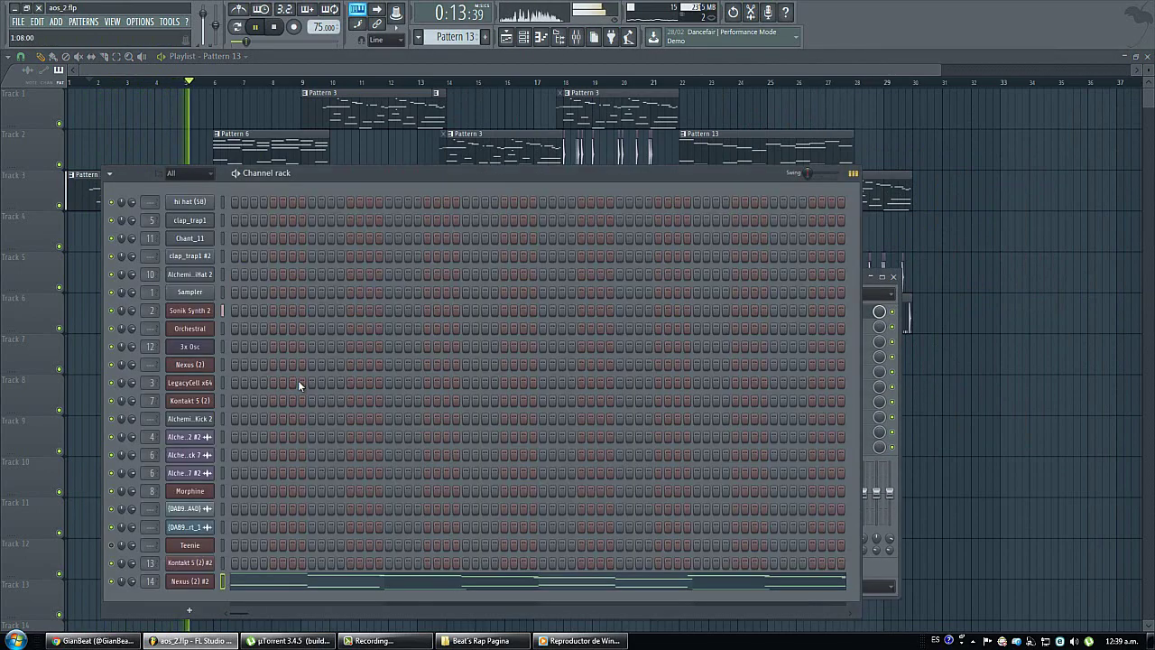
{"action": "left_click", "coordinate": [205, 313]}
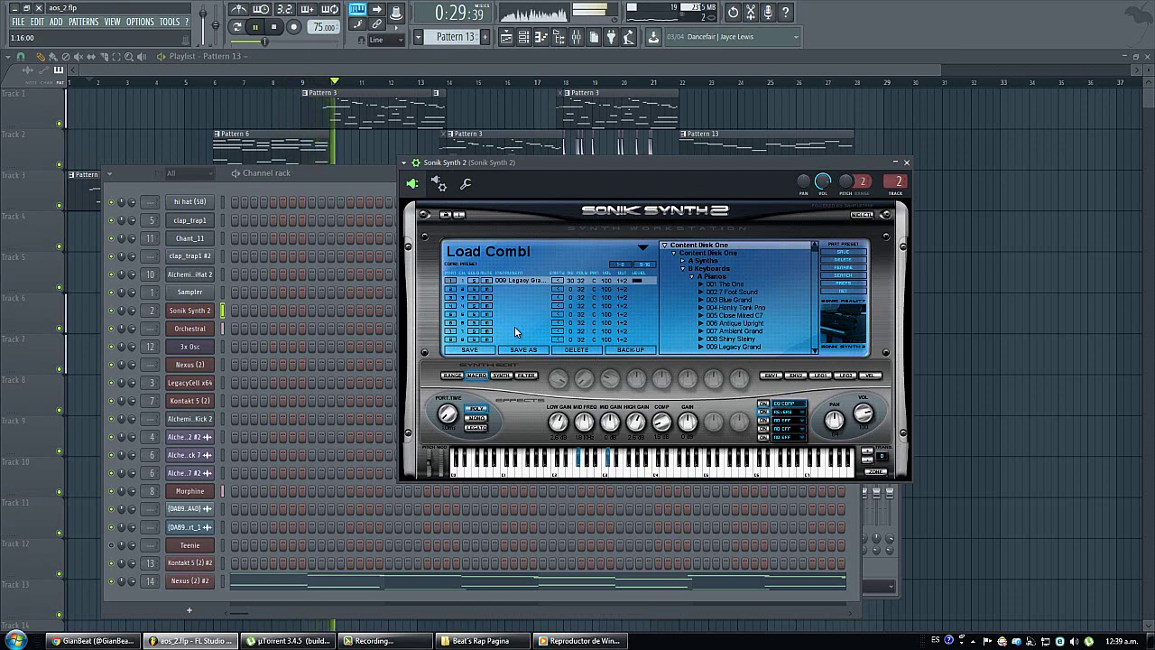
{"action": "right_click", "coordinate": [941, 249]}
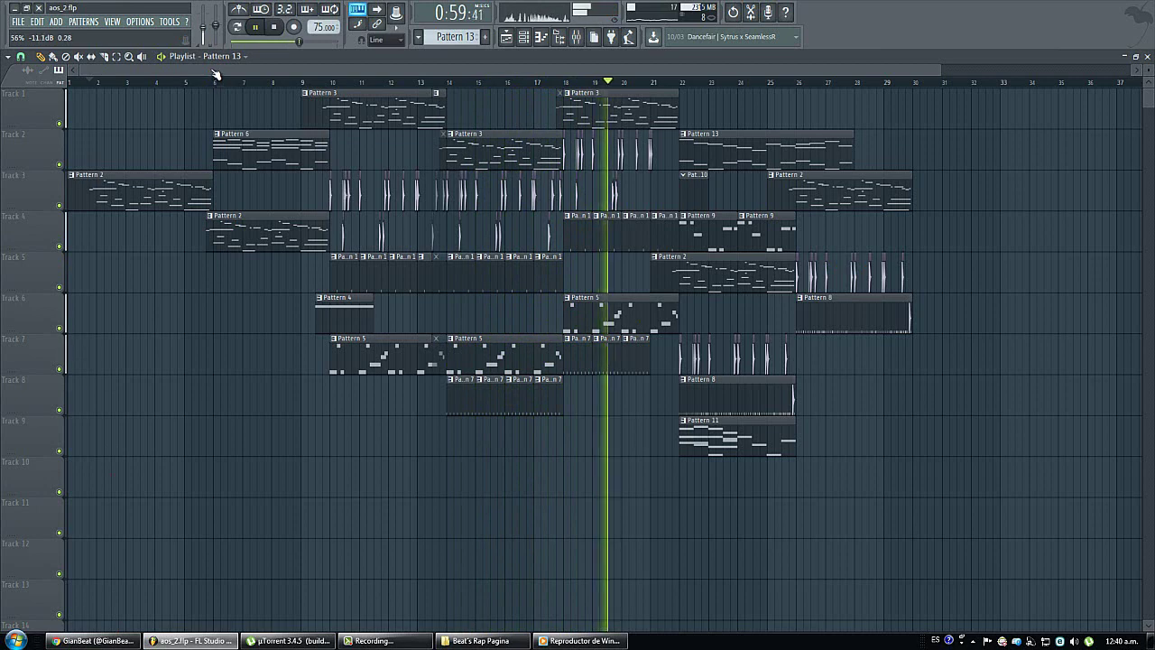
Step: Raise the main volume to about 94% (-1.4 dB)
{"action": "left_click_drag", "start_coordinate": [214, 49], "coordinate": [216, 42]}
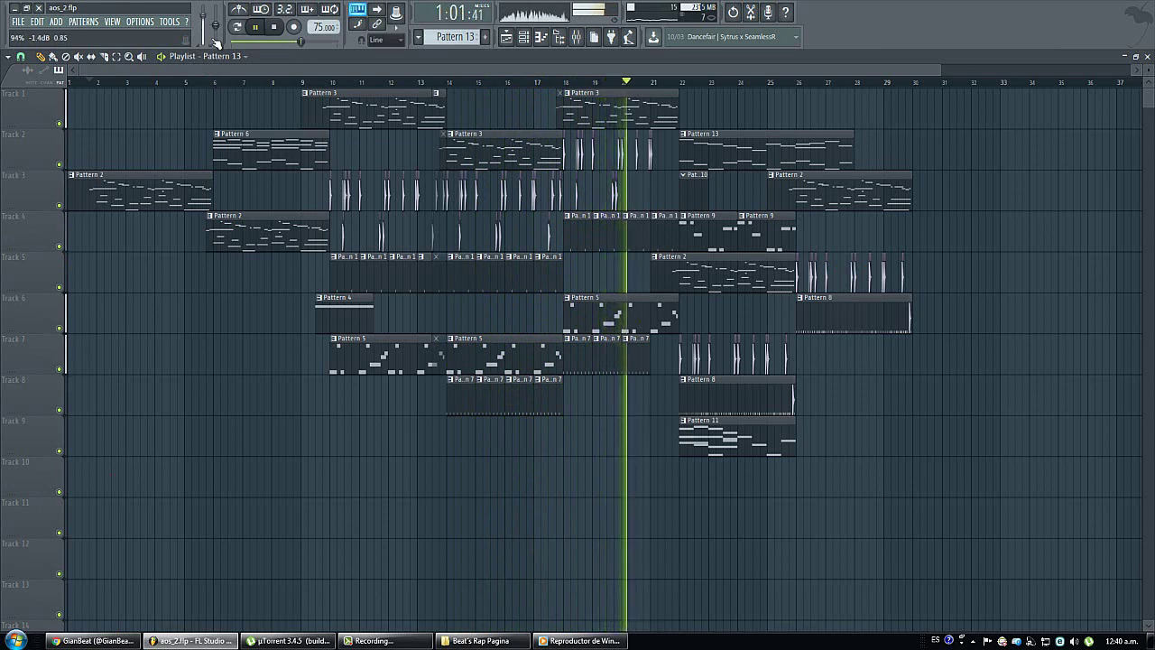
{"action": "left_click", "coordinate": [95, 640]}
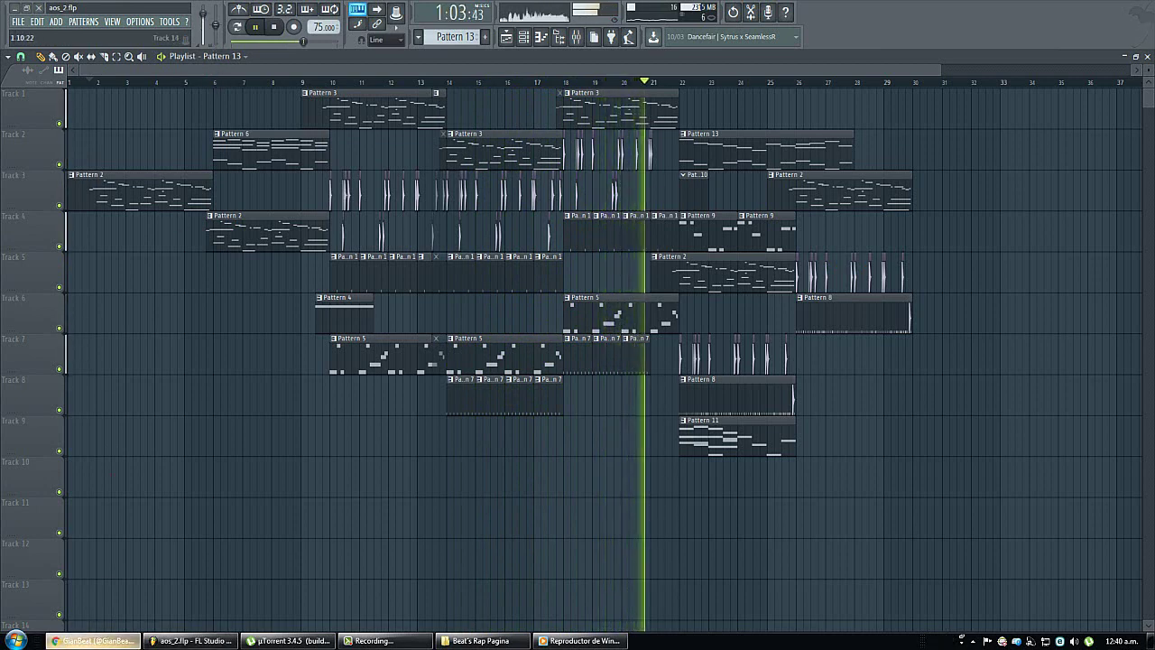
{"action": "left_click", "coordinate": [107, 642]}
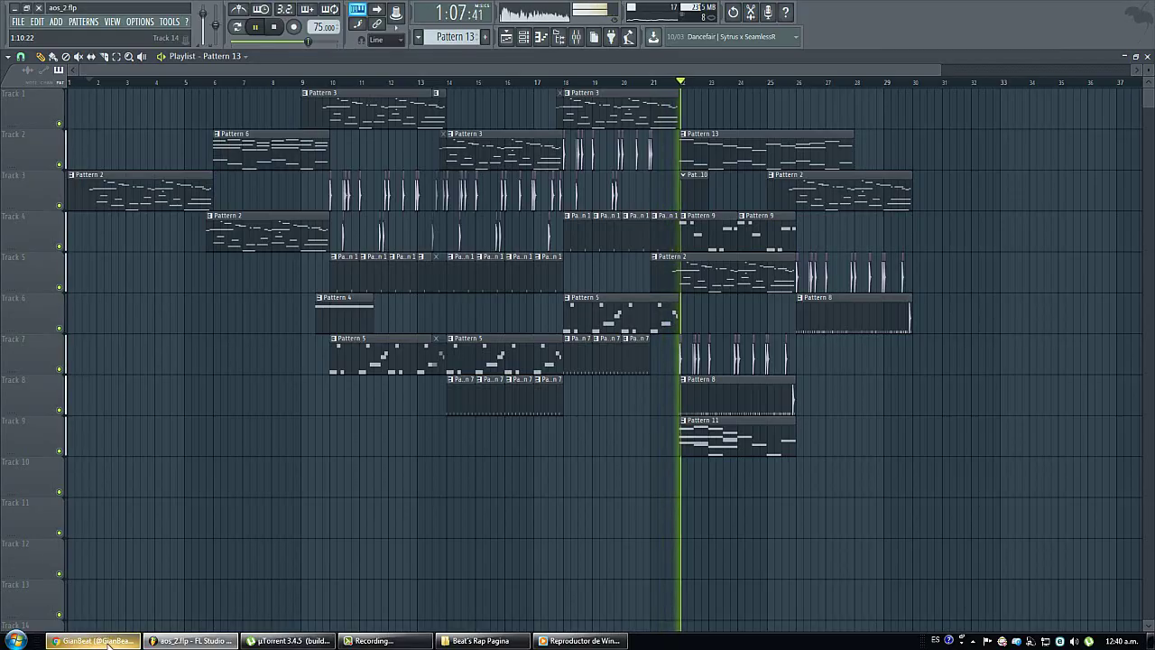